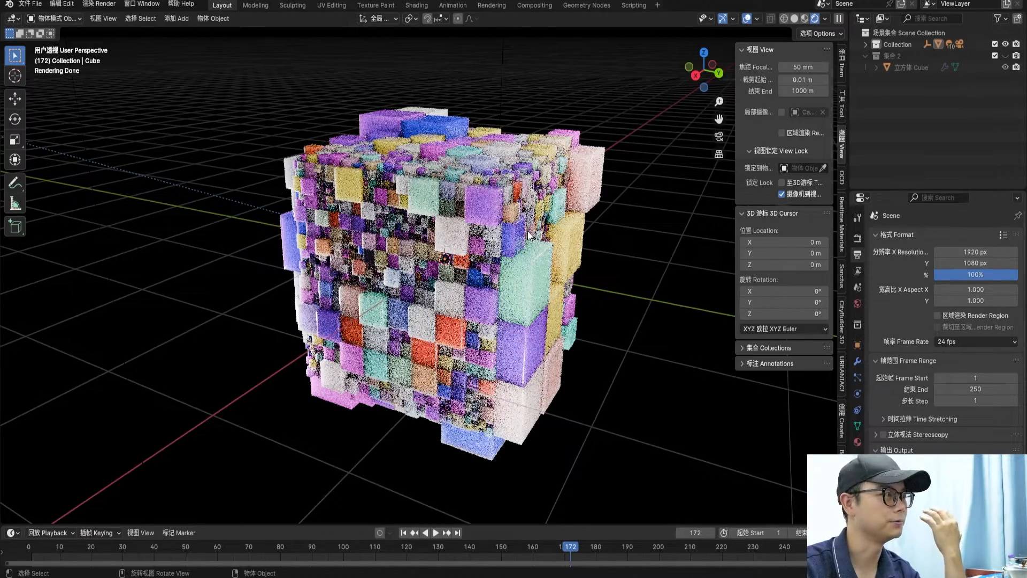
{"action": "middle_click_drag", "start_coordinate": [514, 222], "coordinate": [557, 240]}
{"action": "scroll", "coordinate": [531, 246], "scroll_direction": "up", "scroll_amount": 2}
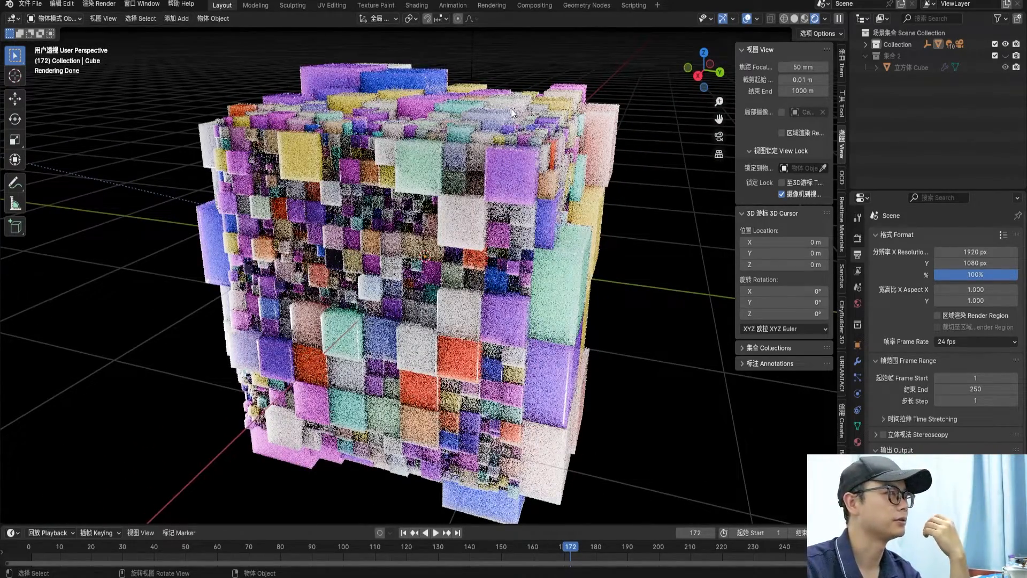
{"action": "middle_click_drag", "start_coordinate": [516, 190], "coordinate": [523, 245]}
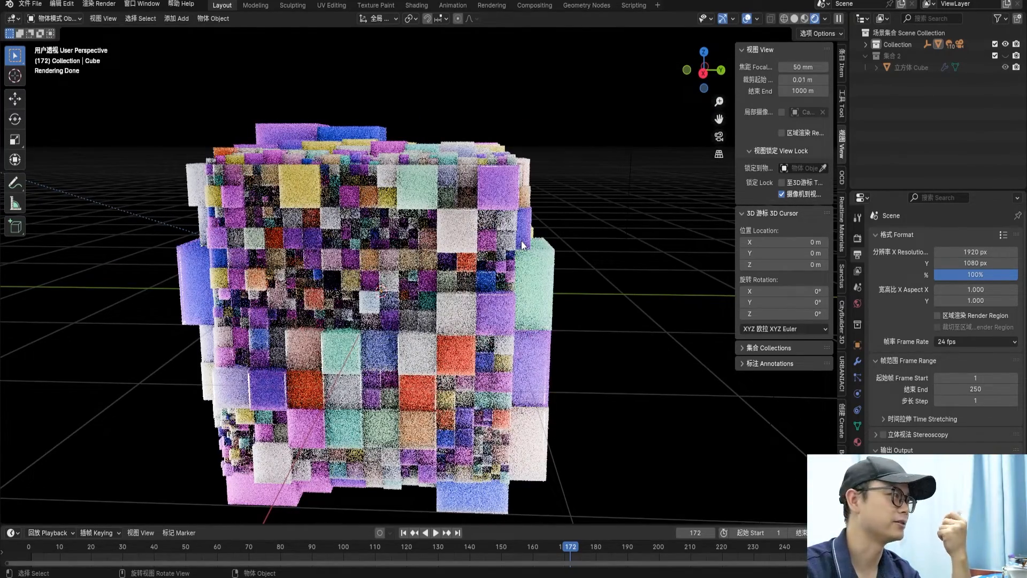
{"action": "middle_click_drag", "start_coordinate": [522, 245], "coordinate": [555, 266]}
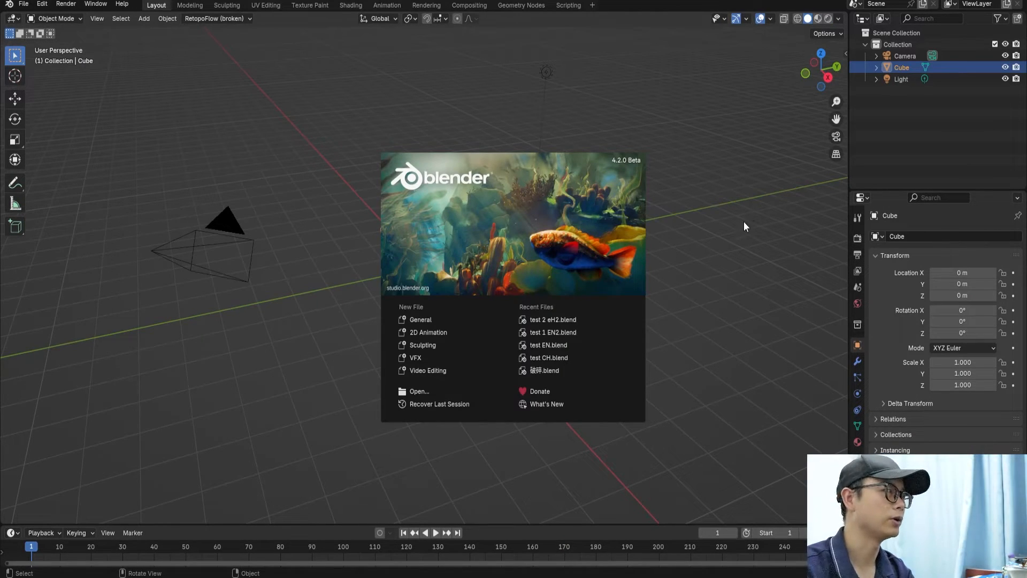
Switch to the Geometry Nodes workspace, create a new node tree on the cube, and enlarge the node editor
{"action": "left_click", "coordinate": [476, 136]}
{"action": "left_click", "coordinate": [531, 5]}
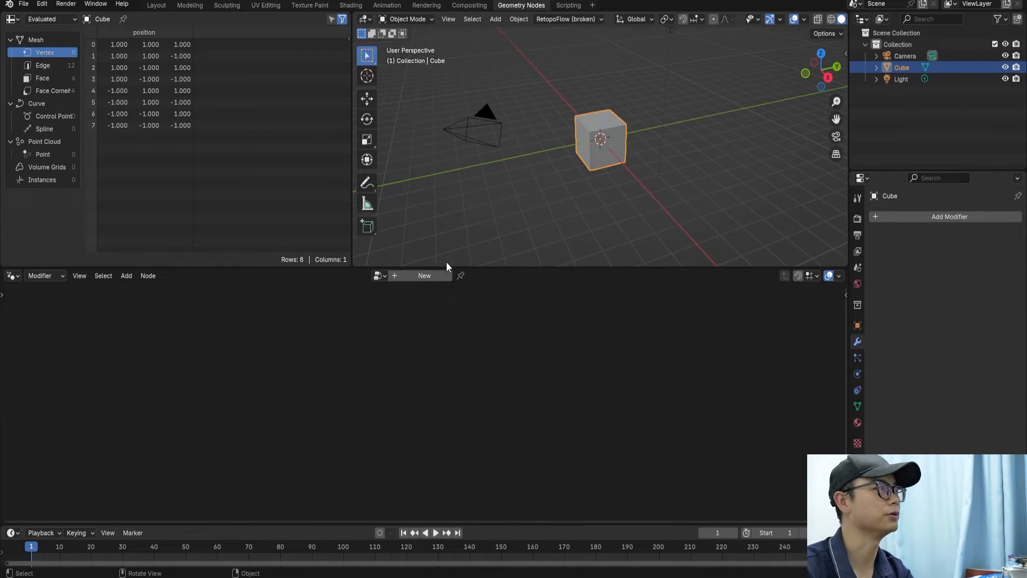
{"action": "left_click", "coordinate": [435, 278]}
{"action": "left_click_drag", "start_coordinate": [489, 268], "coordinate": [432, 242]}
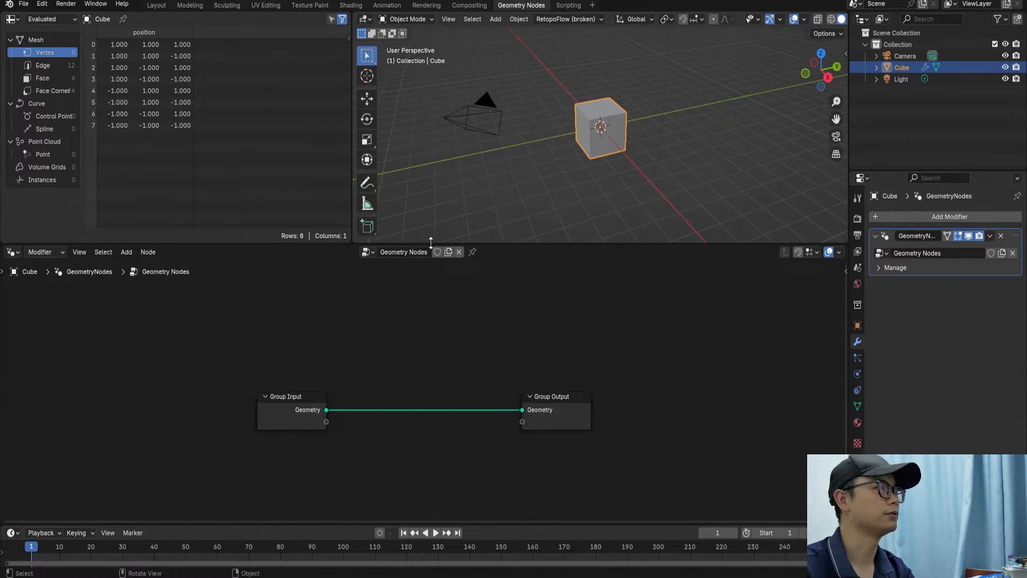
Name the node tree test1 and save the file
{"action": "type", "text": "test"}
{"action": "key", "text": "Return"}
{"action": "type", "text": "1"}
{"action": "key", "text": "Return"}
{"action": "key", "text": "ctrl+s"}
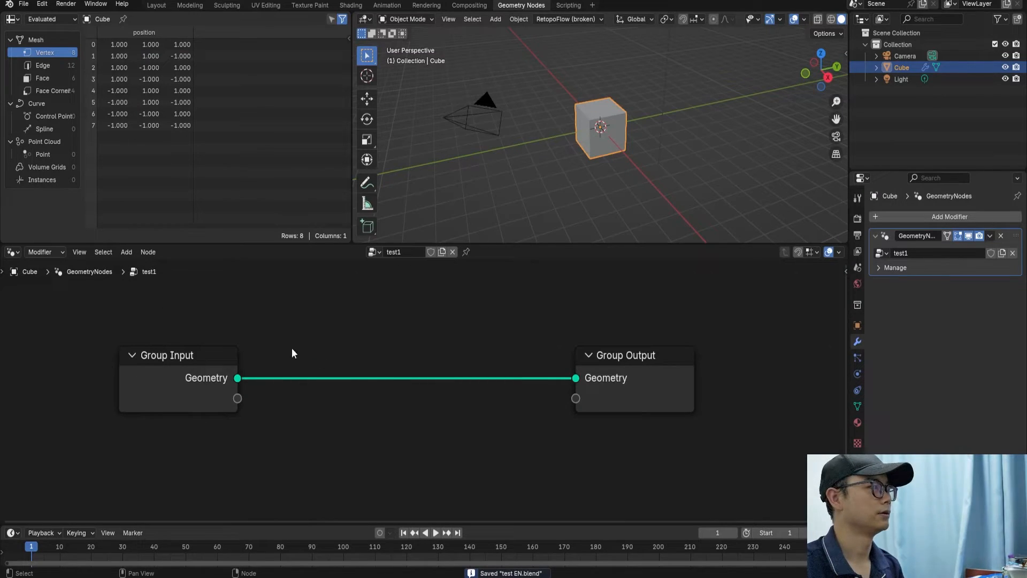
Insert a Subdivide Mesh node on the link between Group Input and Group Output
{"action": "key", "text": "shift+a"}
{"action": "left_click", "coordinate": [269, 332]}
{"action": "type", "text": "su'b"}
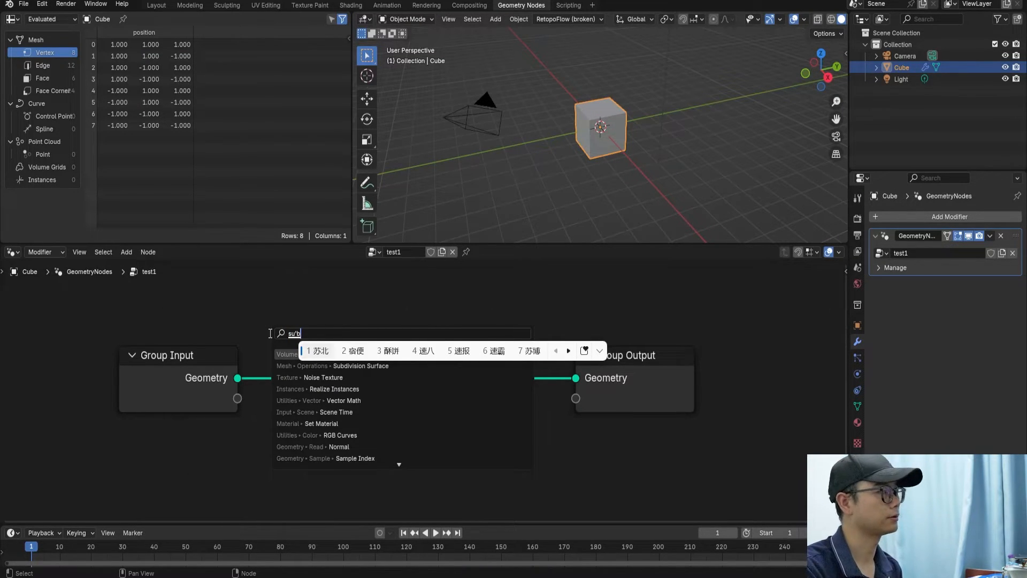
{"action": "type", "text": "ub"}
{"action": "key", "text": "Return"}
{"action": "key", "text": "Return"}
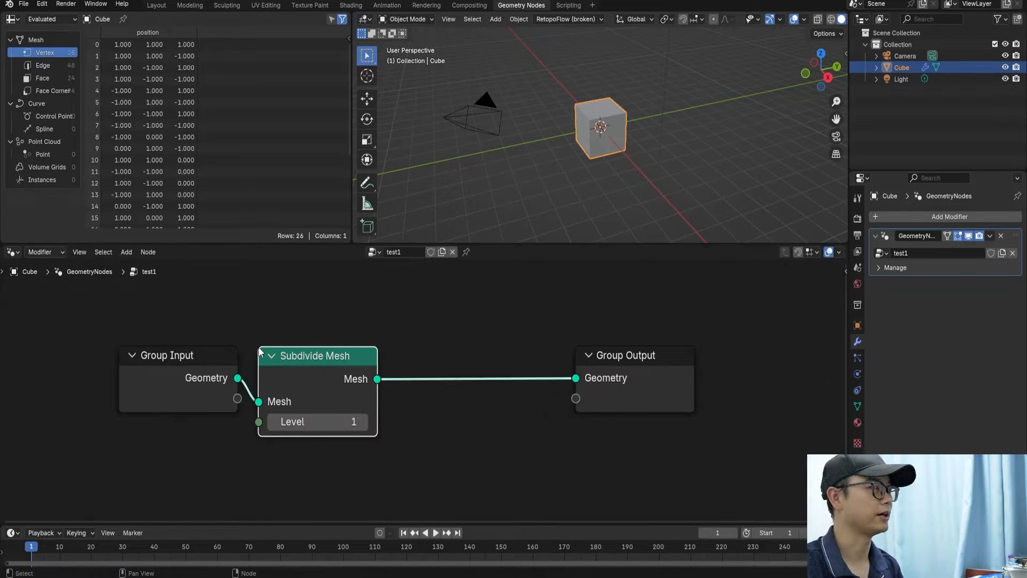
{"action": "left_click", "coordinate": [299, 342]}
Show the cube in wireframe shading and move the Group Output node farther from Subdivide Mesh to make room
{"action": "left_click", "coordinate": [831, 20]}
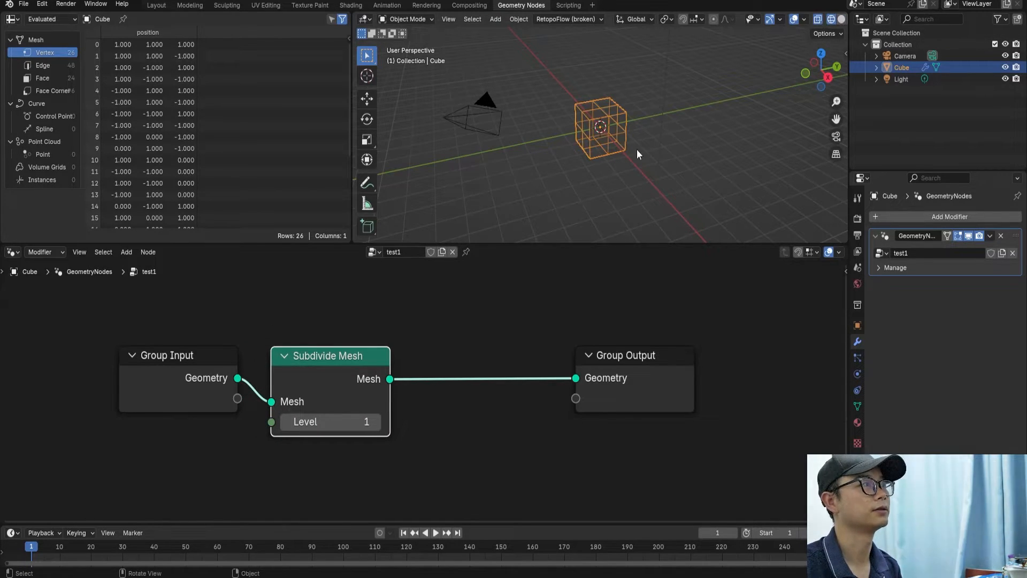
{"action": "middle_click_drag", "start_coordinate": [398, 396], "coordinate": [258, 381]}
{"action": "left_click_drag", "start_coordinate": [494, 365], "coordinate": [777, 380]}
{"action": "scroll", "coordinate": [486, 385], "scroll_direction": "down", "scroll_amount": 3}
{"action": "middle_click_drag", "start_coordinate": [486, 385], "coordinate": [431, 385]}
{"action": "scroll", "coordinate": [621, 139], "scroll_direction": "up", "scroll_amount": 1}
{"action": "middle_click_drag", "start_coordinate": [619, 140], "coordinate": [637, 126]}
{"action": "scroll", "coordinate": [397, 385], "scroll_direction": "down", "scroll_amount": 3}
{"action": "scroll", "coordinate": [385, 385], "scroll_direction": "down", "scroll_amount": 2}
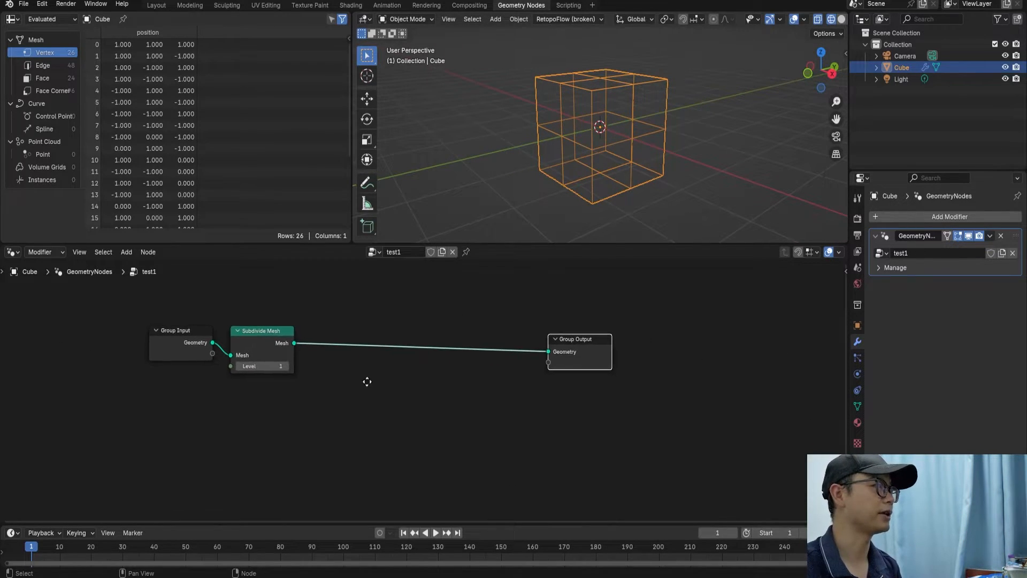
Add a Noise Texture node below Subdivide Mesh and move Group Output farther away to free more space
{"action": "key", "text": "shift+a"}
{"action": "mouse_move", "coordinate": [364, 379]}
{"action": "left_click", "coordinate": [349, 340]}
{"action": "type", "text": "n"}
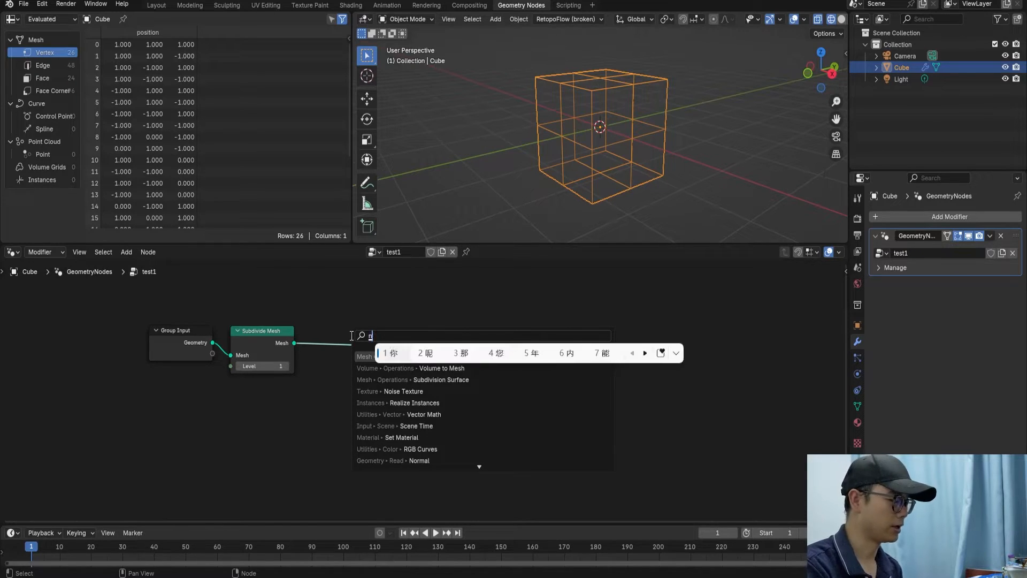
{"action": "type", "text": "oise"}
{"action": "key", "text": "Return"}
{"action": "key", "text": "Return"}
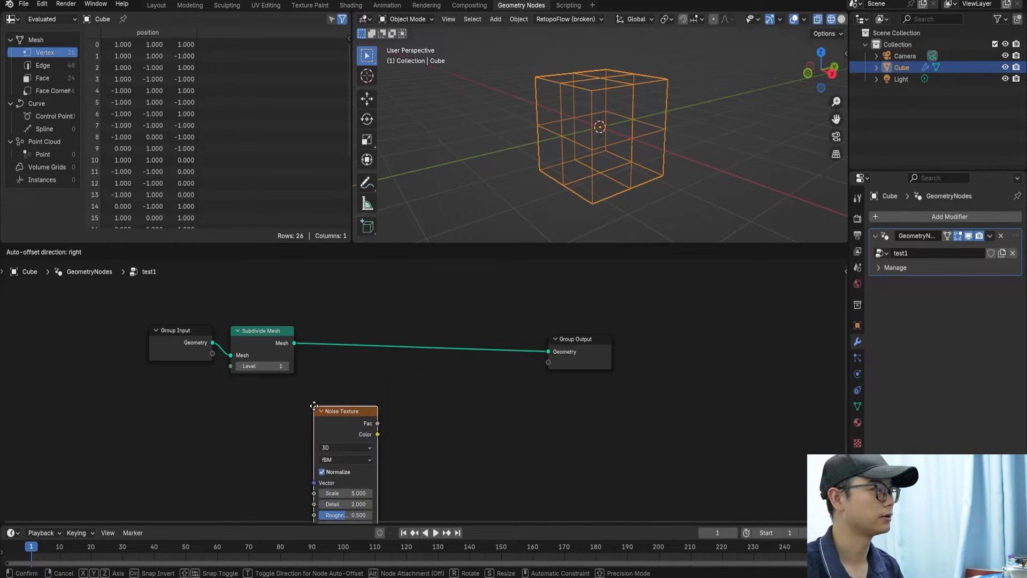
{"action": "left_click", "coordinate": [317, 406]}
{"action": "left_click_drag", "start_coordinate": [566, 342], "coordinate": [744, 339]}
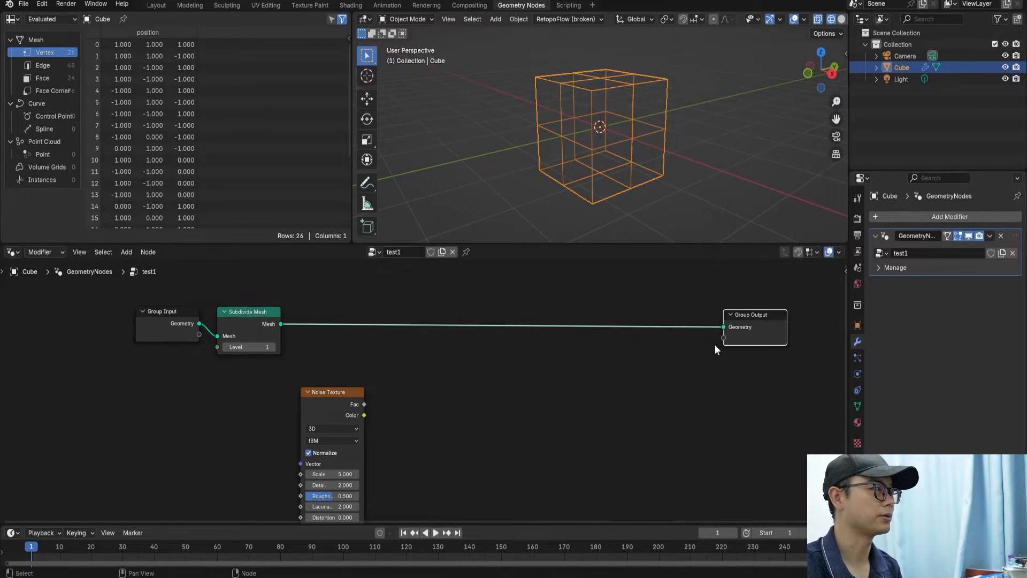
{"action": "left_click_drag", "start_coordinate": [336, 405], "coordinate": [294, 403]}
{"action": "middle_click_drag", "start_coordinate": [361, 392], "coordinate": [342, 398]}
Insert a Separate Geometry node on the link between Subdivide Mesh and Group Output
{"action": "key", "text": "shift+a"}
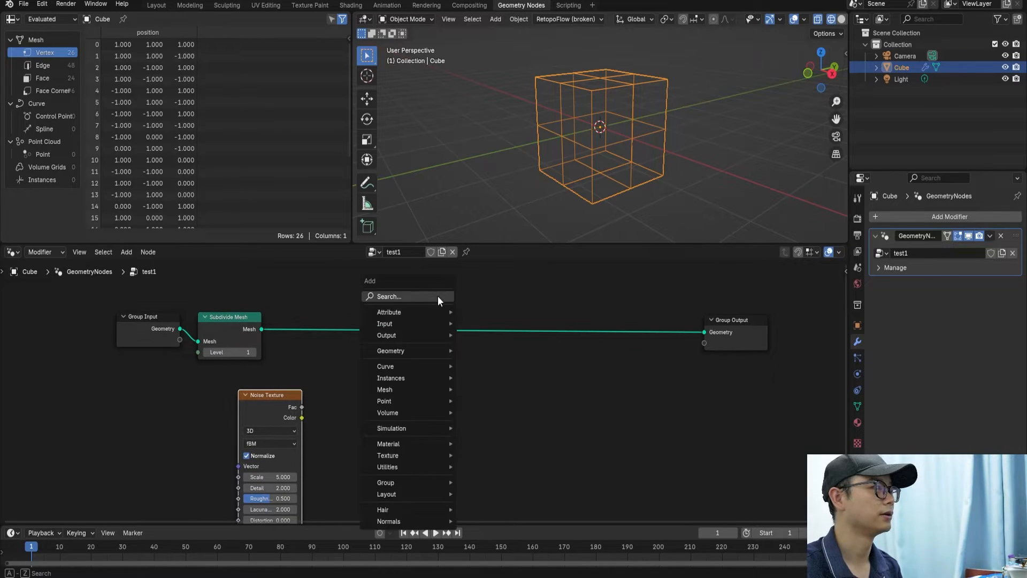
{"action": "left_click", "coordinate": [438, 296]}
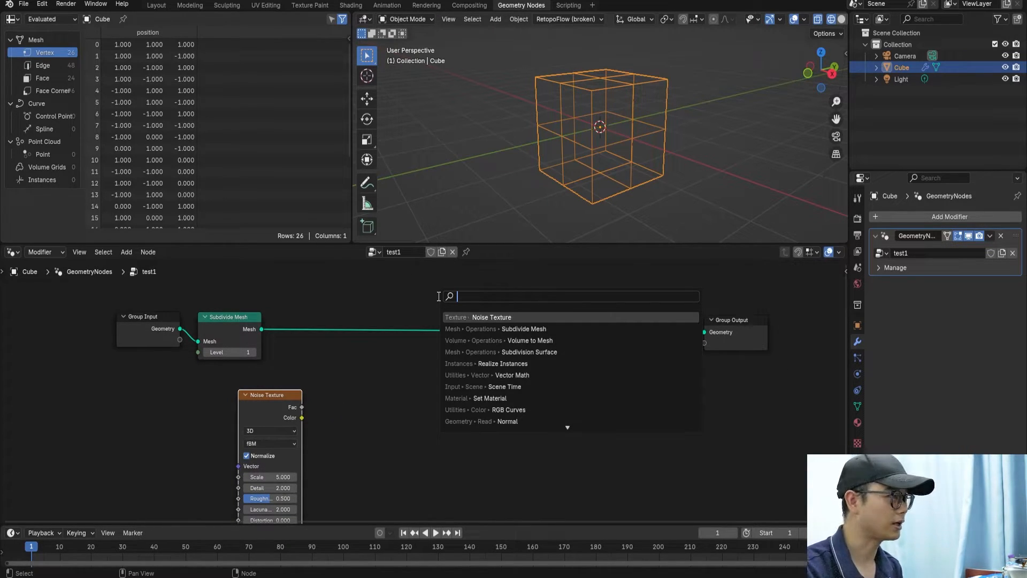
{"action": "type", "text": "se"}
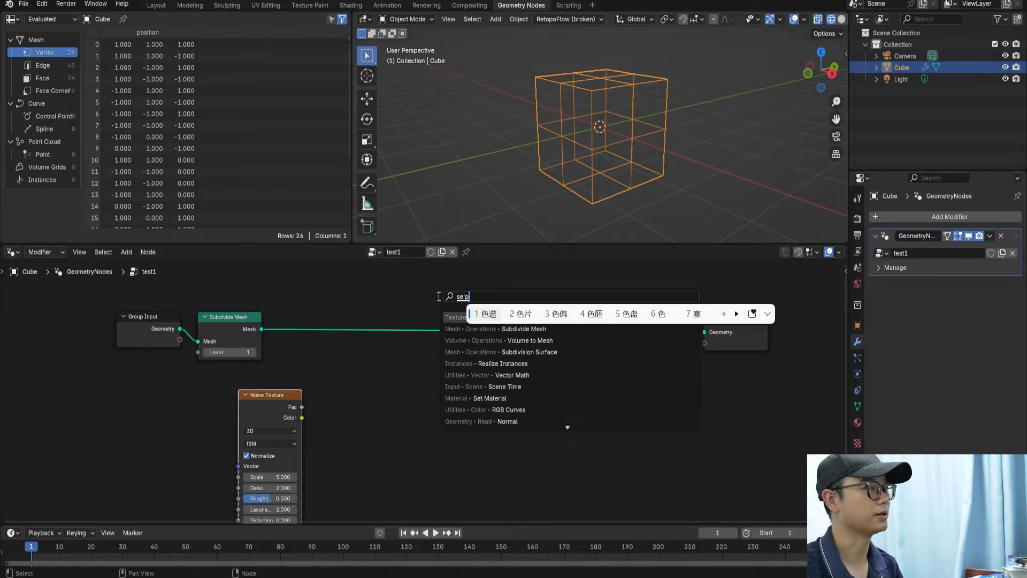
{"action": "type", "text": "p"}
{"action": "key", "text": "Return"}
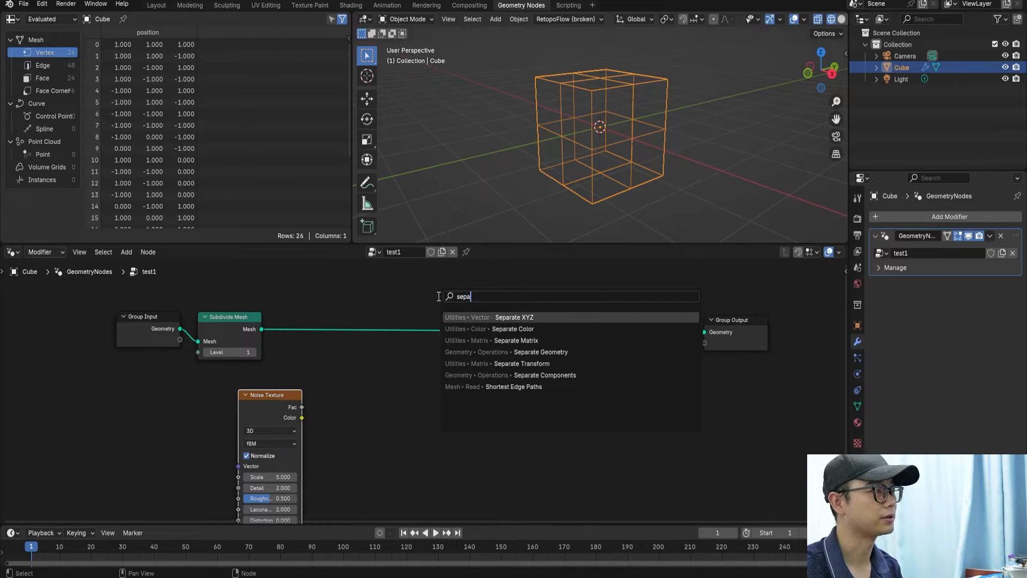
{"action": "key", "text": "Down"}
{"action": "key", "text": "Down"}
{"action": "key", "text": "Down"}
{"action": "key", "text": "Return"}
{"action": "left_click", "coordinate": [355, 304]}
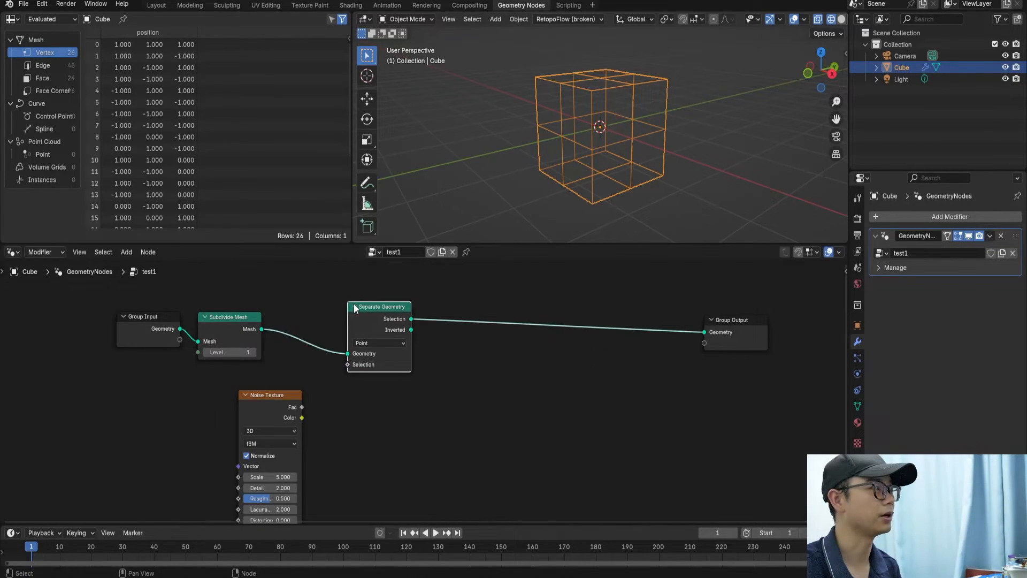
{"action": "scroll", "coordinate": [389, 312], "scroll_direction": "up", "scroll_amount": 2}
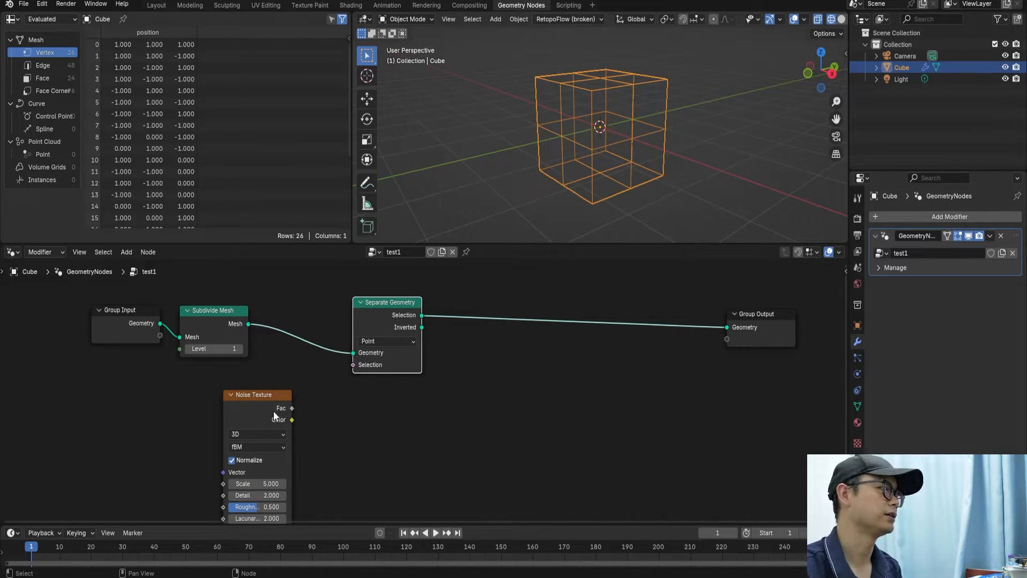
Connect the noise Fac output to Separate Geometry's Selection input and preview the node's Selection output with a Viewer
{"action": "left_click_drag", "start_coordinate": [274, 412], "coordinate": [285, 409]}
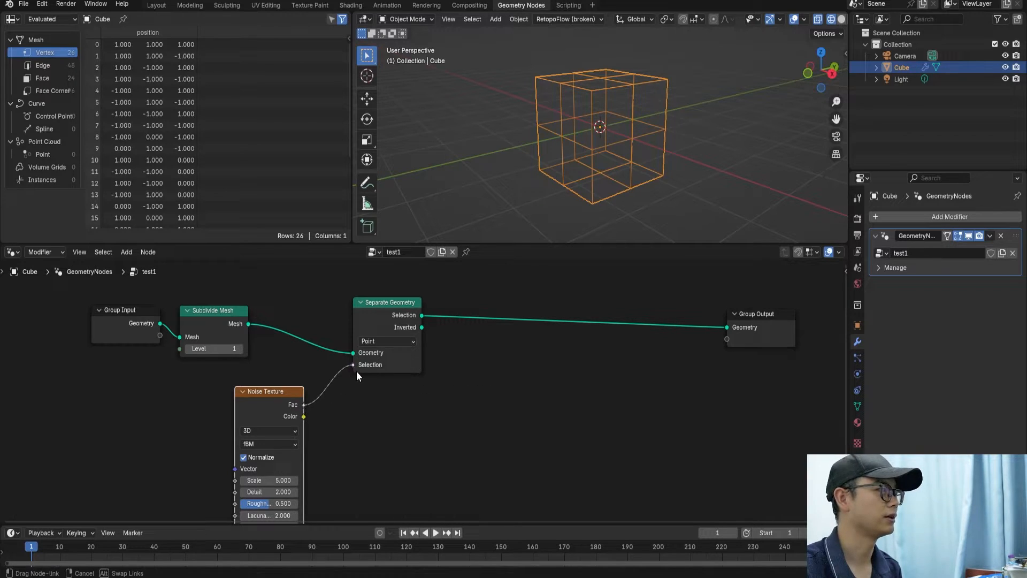
{"action": "middle_click_drag", "start_coordinate": [433, 306], "coordinate": [467, 337]}
{"action": "left_click", "coordinate": [401, 313]}
{"action": "left_click", "coordinate": [399, 310], "text": "ctrl+shift"}
{"action": "left_click_drag", "start_coordinate": [474, 334], "coordinate": [542, 291]}
{"action": "middle_click_drag", "start_coordinate": [251, 412], "coordinate": [277, 388]}
{"action": "left_click_drag", "start_coordinate": [278, 403], "coordinate": [177, 422]}
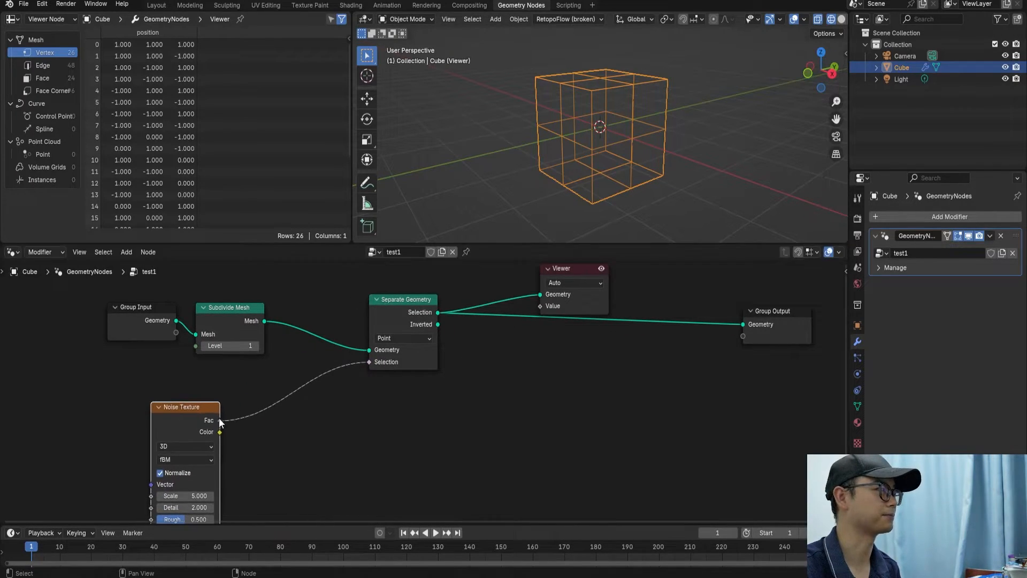
Insert a Color Ramp between the Noise Texture and Separate Geometry, with its black stop at about 0.459
{"action": "key", "text": "shift+a"}
{"action": "left_click", "coordinate": [241, 340]}
{"action": "type", "text": "color ramp"}
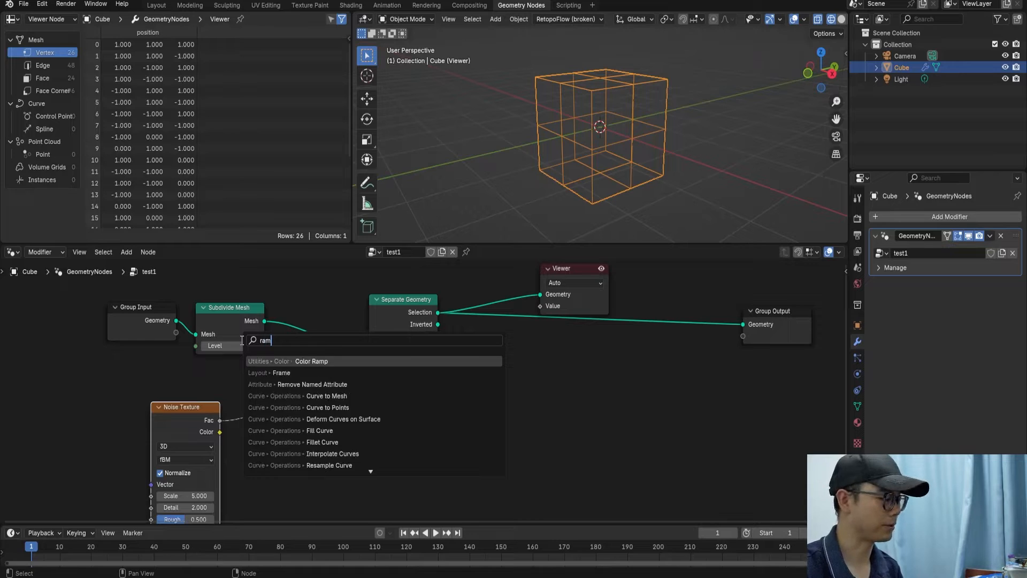
{"action": "key", "text": "Return"}
{"action": "left_click", "coordinate": [227, 367]}
{"action": "left_click_drag", "start_coordinate": [261, 426], "coordinate": [297, 429]}
{"action": "scroll", "coordinate": [382, 393], "scroll_direction": "down", "scroll_amount": 1}
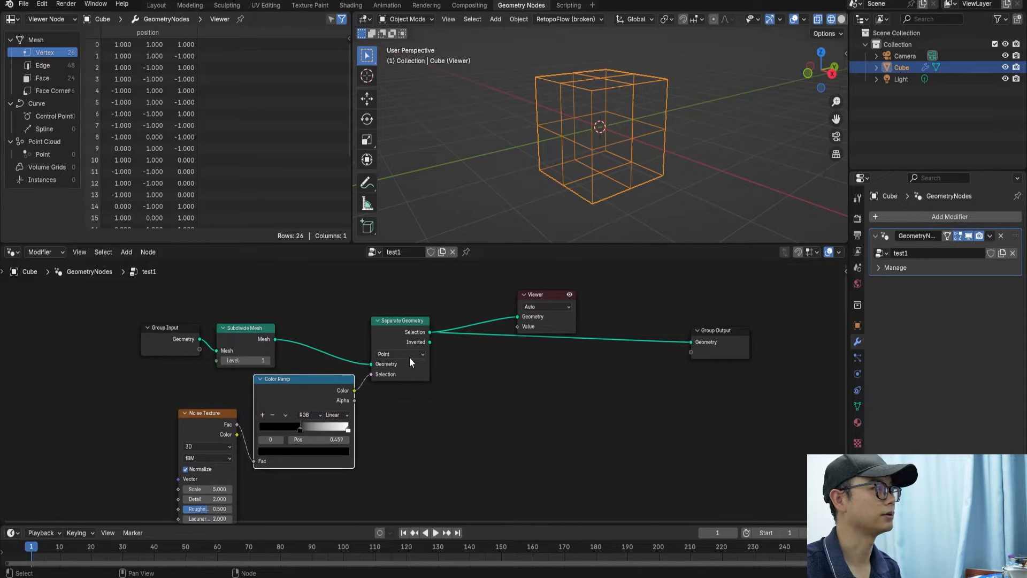
Move the Color Ramp node lower and set the Separate Geometry domain to Face
{"action": "scroll", "coordinate": [410, 354], "scroll_direction": "up", "scroll_amount": 1}
{"action": "scroll", "coordinate": [408, 349], "scroll_direction": "up", "scroll_amount": 1}
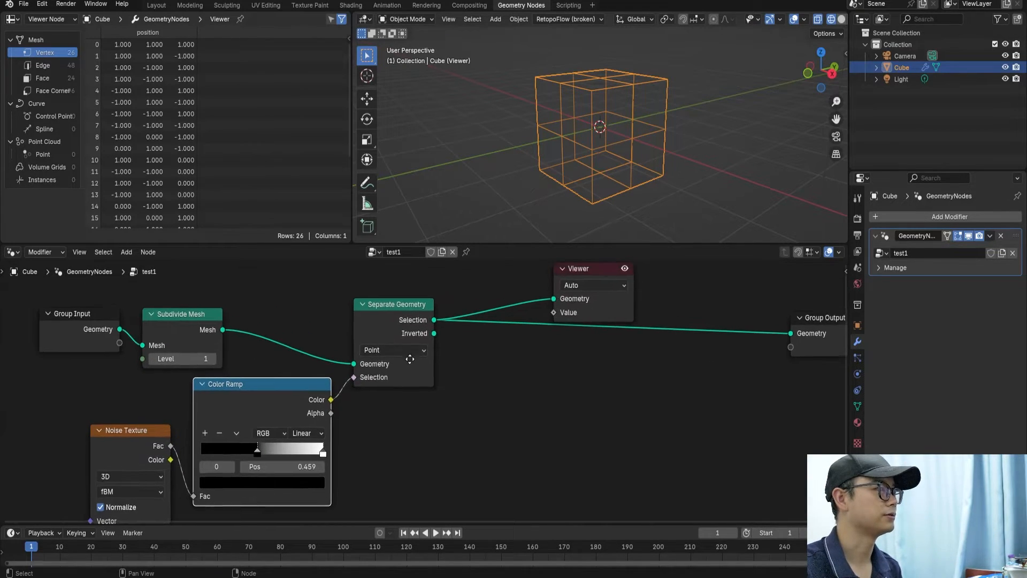
{"action": "left_click_drag", "start_coordinate": [241, 387], "coordinate": [238, 427]}
{"action": "scroll", "coordinate": [375, 350], "scroll_direction": "up", "scroll_amount": 1}
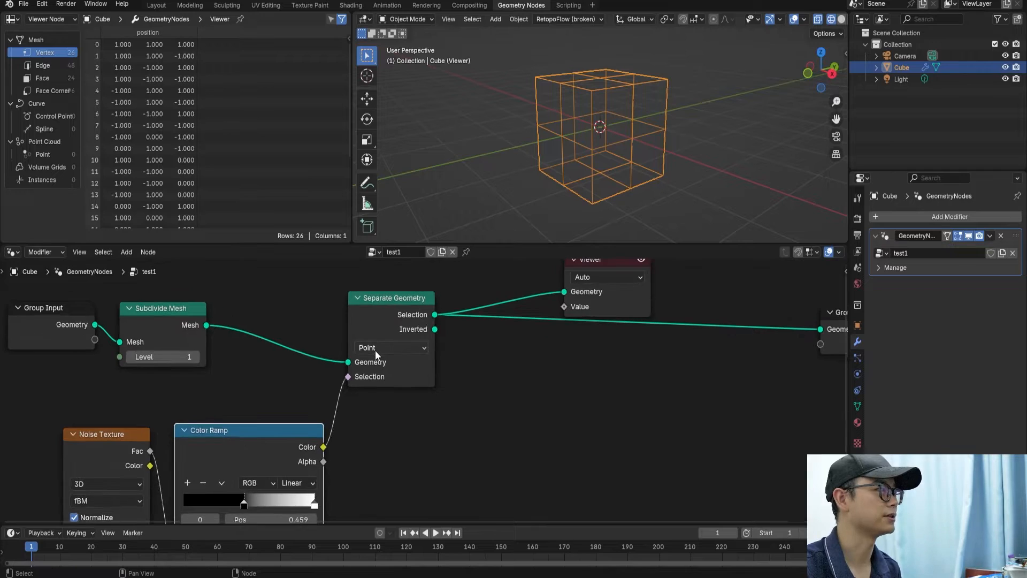
{"action": "scroll", "coordinate": [397, 307], "scroll_direction": "up", "scroll_amount": 1}
{"action": "left_click", "coordinate": [386, 342]}
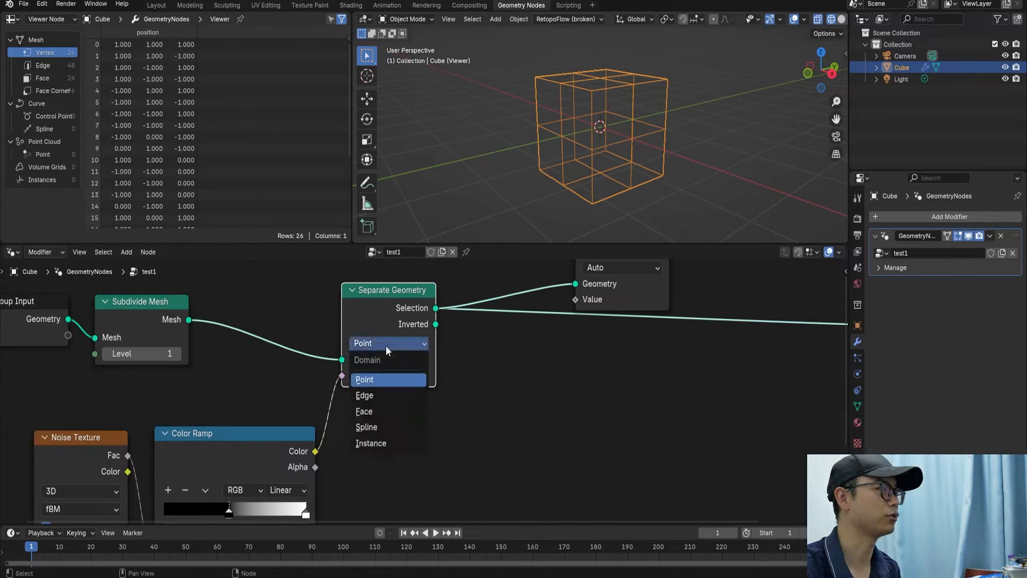
{"action": "left_click", "coordinate": [384, 411]}
Move the Color Ramp's black stop to position 0.523
{"action": "scroll", "coordinate": [389, 410], "scroll_direction": "down", "scroll_amount": 2}
{"action": "middle_click_drag", "start_coordinate": [374, 409], "coordinate": [396, 350]}
{"action": "left_click_drag", "start_coordinate": [292, 431], "coordinate": [297, 432]}
{"action": "scroll", "coordinate": [405, 371], "scroll_direction": "down", "scroll_amount": 3}
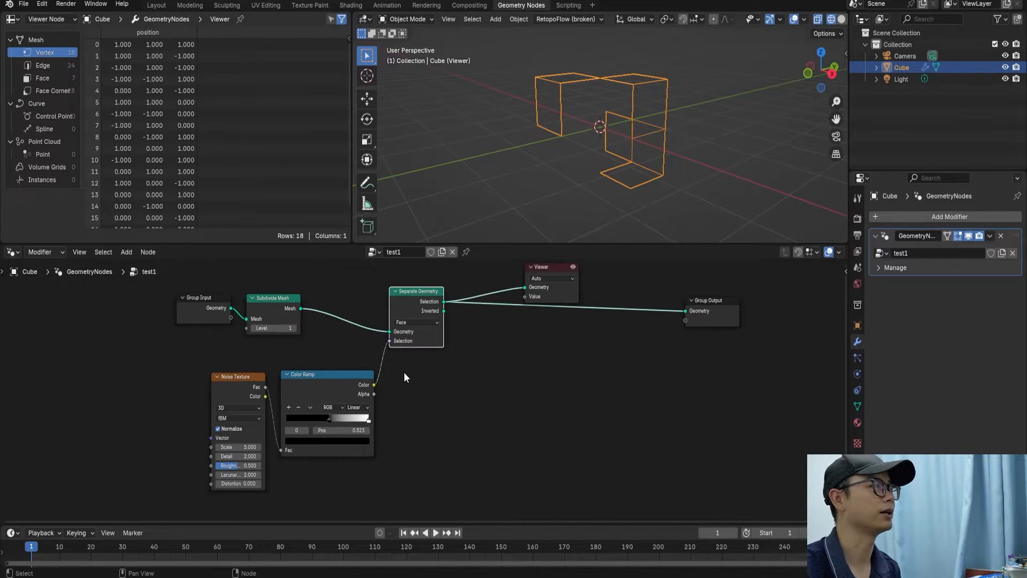
Preview Separate Geometry's Inverted output with the Viewer node
{"action": "left_click_drag", "start_coordinate": [411, 324], "coordinate": [512, 295]}
{"action": "middle_click_drag", "start_coordinate": [658, 114], "coordinate": [497, 339]}
{"action": "left_click_drag", "start_coordinate": [498, 339], "coordinate": [585, 308]}
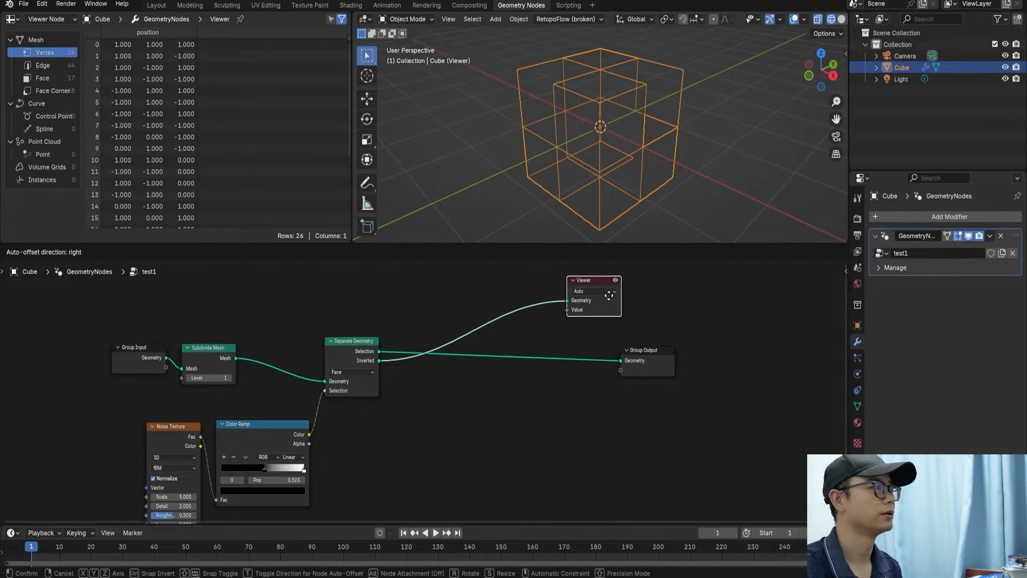
Duplicate the Subdivide Mesh node onto the Selection link after Separate Geometry and set its level to 2
{"action": "key", "text": "shift+d"}
{"action": "left_click", "coordinate": [503, 342]}
{"action": "scroll", "coordinate": [512, 342], "scroll_direction": "up", "scroll_amount": 1}
{"action": "left_click", "coordinate": [540, 362]}
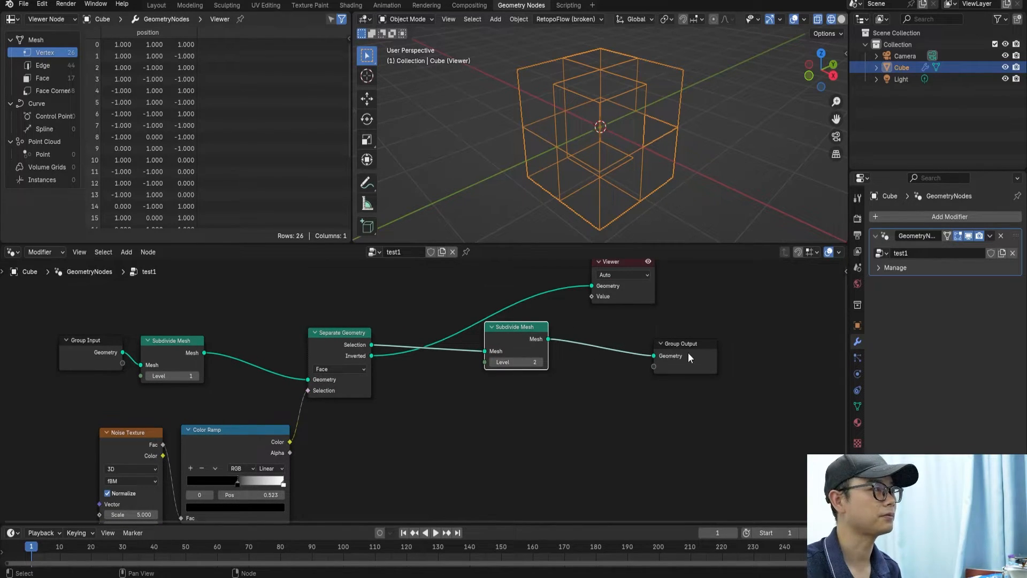
Insert a Join Geometry node before Group Output and connect Separate Geometry's Inverted output to it
{"action": "left_click_drag", "start_coordinate": [687, 353], "coordinate": [811, 352]}
{"action": "key", "text": "shift+a"}
{"action": "left_click", "coordinate": [687, 322]}
{"action": "type", "text": "join"}
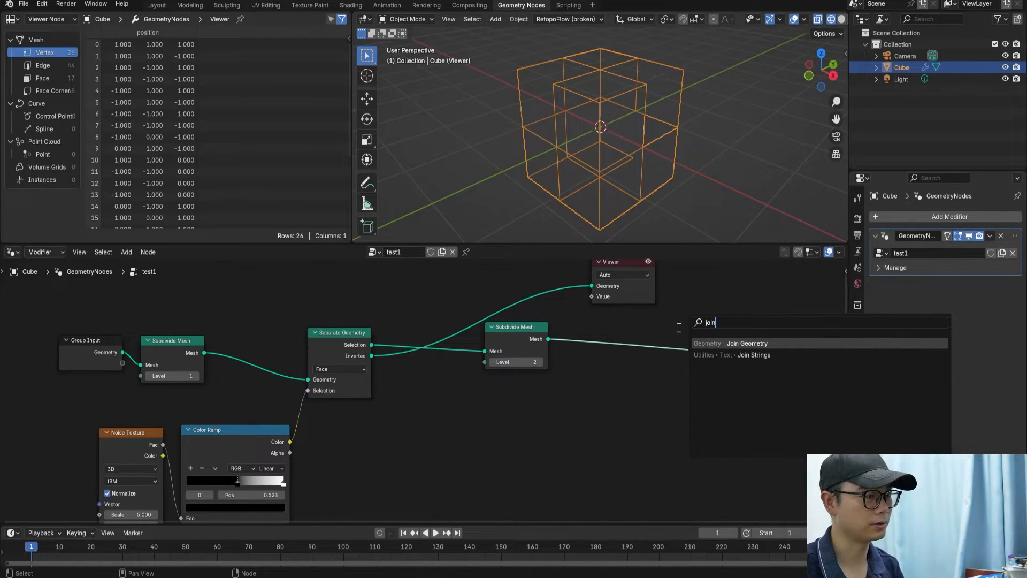
{"action": "key", "text": "Return"}
{"action": "left_click", "coordinate": [642, 341]}
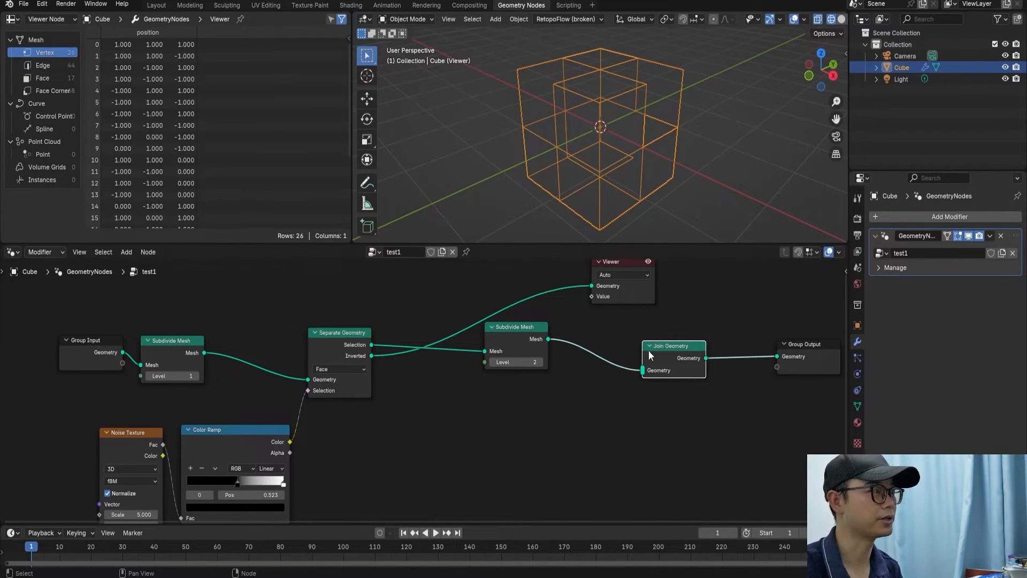
{"action": "left_click_drag", "start_coordinate": [644, 377], "coordinate": [644, 377]}
{"action": "scroll", "coordinate": [419, 345], "scroll_direction": "up", "scroll_amount": 1}
{"action": "middle_click_drag", "start_coordinate": [371, 345], "coordinate": [342, 361]}
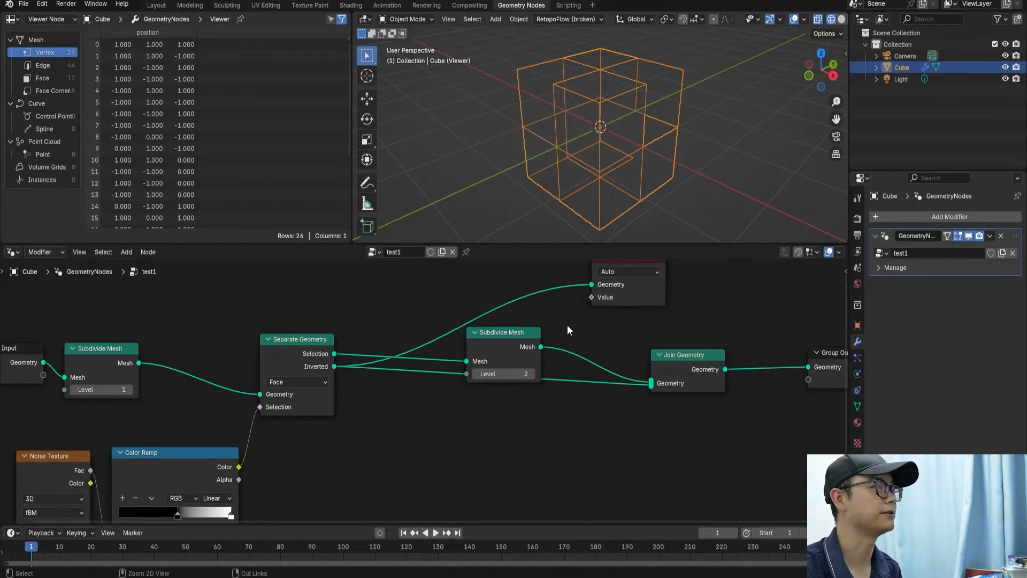
Cut the link to the Viewer node and delete the Viewer
{"action": "right_click_drag", "start_coordinate": [550, 300], "coordinate": [545, 277], "text": "ctrl"}
{"action": "scroll", "coordinate": [573, 302], "scroll_direction": "down", "scroll_amount": 3}
{"action": "left_click", "coordinate": [643, 370]}
{"action": "left_click", "coordinate": [611, 312]}
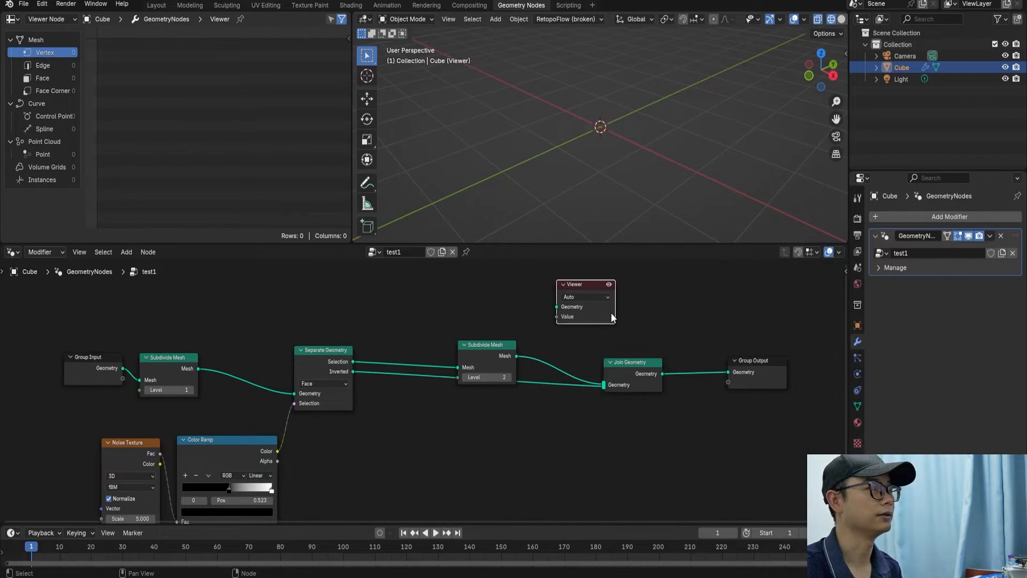
{"action": "key", "text": "x"}
{"action": "mouse_move", "coordinate": [602, 139]}
{"action": "middle_mouse_down"}
{"action": "mouse_move", "coordinate": [619, 85]}
{"action": "mouse_move", "coordinate": [640, 116]}
{"action": "mouse_move", "coordinate": [604, 137]}
{"action": "middle_mouse_up"}
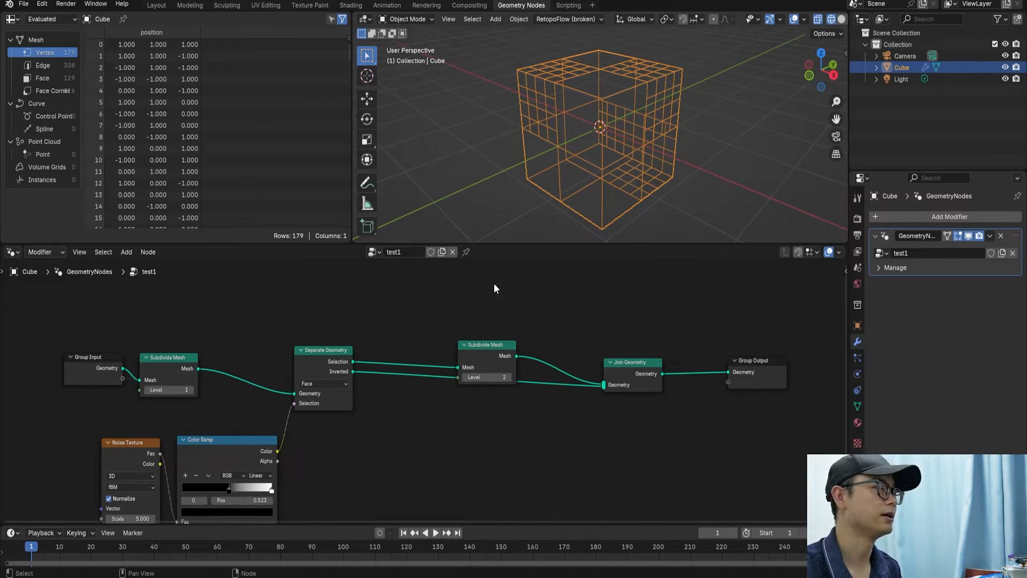
Move the second Subdivide Mesh node above the Inverted link so that the two branches are clearly separated
{"action": "middle_click_drag", "start_coordinate": [394, 353], "coordinate": [555, 303]}
{"action": "scroll", "coordinate": [474, 364], "scroll_direction": "down", "scroll_amount": 1}
{"action": "middle_click_drag", "start_coordinate": [474, 364], "coordinate": [404, 377]}
{"action": "middle_click_drag", "start_coordinate": [680, 378], "coordinate": [592, 366]}
{"action": "left_click_drag", "start_coordinate": [707, 388], "coordinate": [490, 292]}
{"action": "middle_click_drag", "start_coordinate": [482, 285], "coordinate": [472, 374]}
{"action": "scroll", "coordinate": [472, 374], "scroll_direction": "up", "scroll_amount": 4}
{"action": "left_click_drag", "start_coordinate": [473, 372], "coordinate": [478, 340]}
{"action": "middle_click_drag", "start_coordinate": [475, 358], "coordinate": [480, 340]}
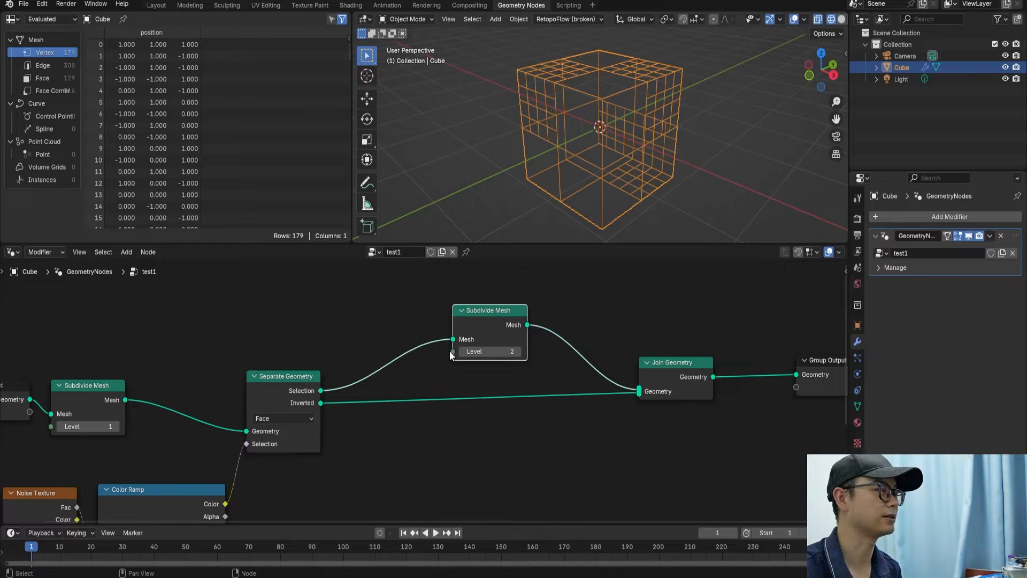
Move the Join Geometry and Group Output nodes slightly down and further along the chain to tidy the node layout
{"action": "scroll", "coordinate": [449, 356], "scroll_direction": "up", "scroll_amount": 1}
{"action": "scroll", "coordinate": [454, 347], "scroll_direction": "down", "scroll_amount": 3}
{"action": "scroll", "coordinate": [513, 301], "scroll_direction": "up", "scroll_amount": 1}
{"action": "scroll", "coordinate": [510, 301], "scroll_direction": "down", "scroll_amount": 1}
{"action": "left_click_drag", "start_coordinate": [627, 383], "coordinate": [640, 401]}
{"action": "left_click_drag", "start_coordinate": [730, 393], "coordinate": [768, 413]}
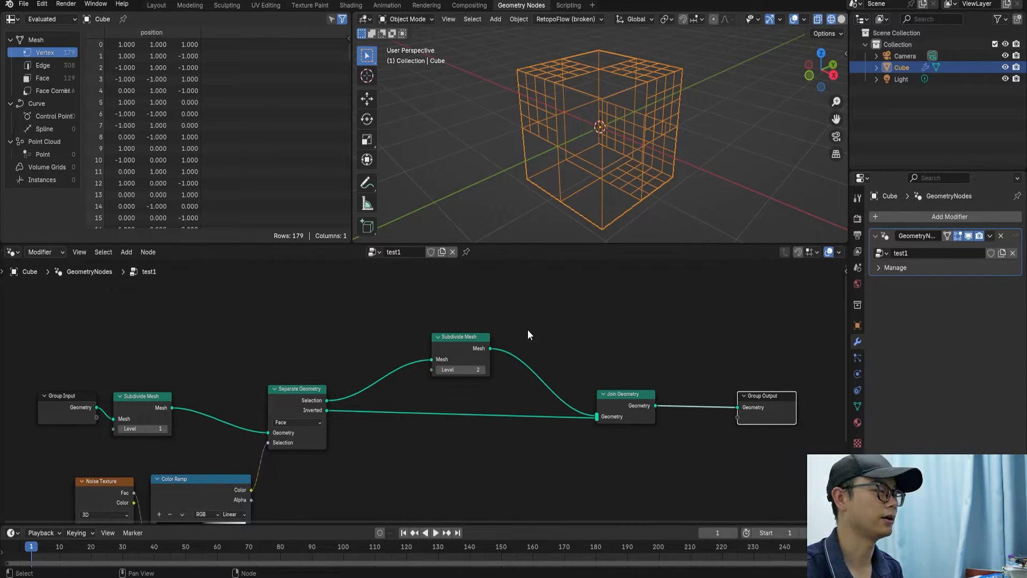
{"action": "scroll", "coordinate": [527, 329], "scroll_direction": "up", "scroll_amount": 1}
{"action": "scroll", "coordinate": [567, 316], "scroll_direction": "up", "scroll_amount": 1}
{"action": "key", "text": "shift+a"}
{"action": "left_click", "coordinate": [577, 307]}
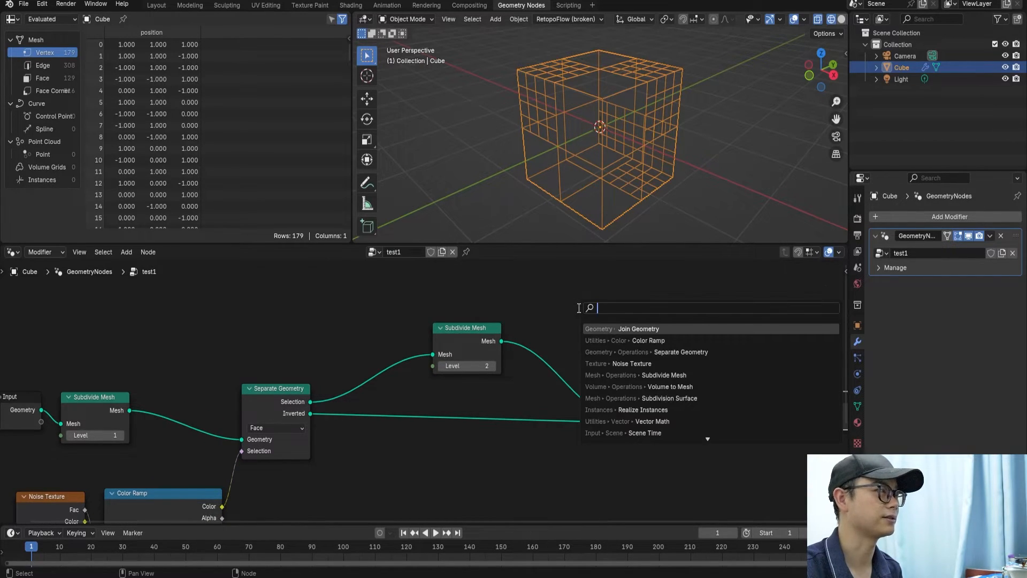
{"action": "type", "text": "sub"}
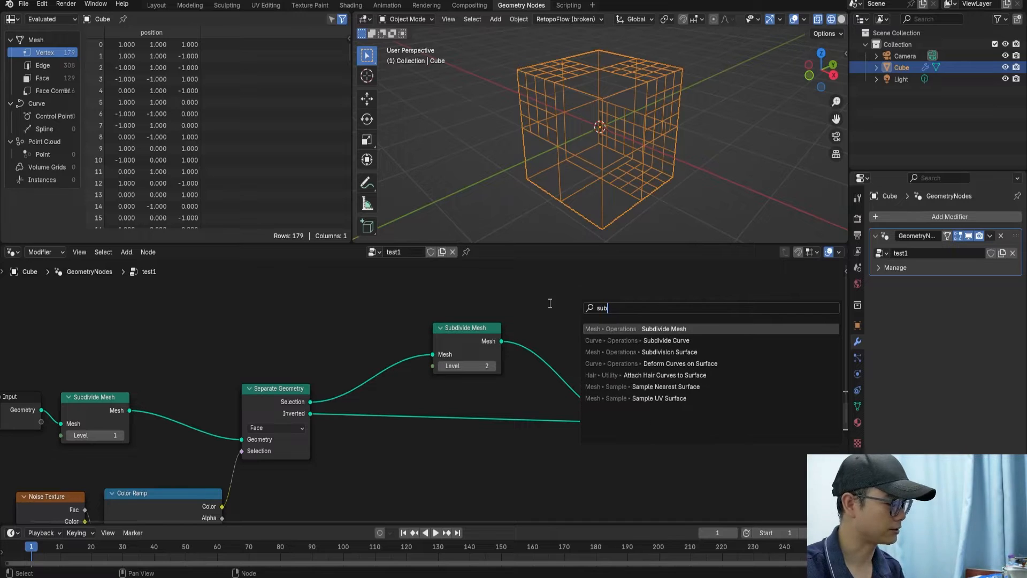
{"action": "left_click", "coordinate": [696, 353]}
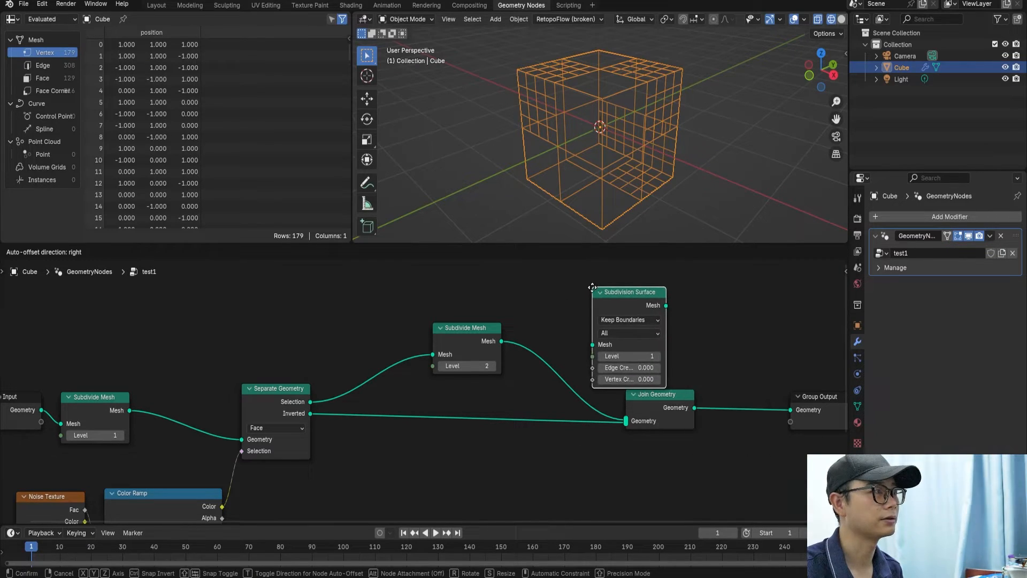
{"action": "left_click", "coordinate": [592, 287]}
{"action": "scroll", "coordinate": [615, 343], "scroll_direction": "up", "scroll_amount": 2}
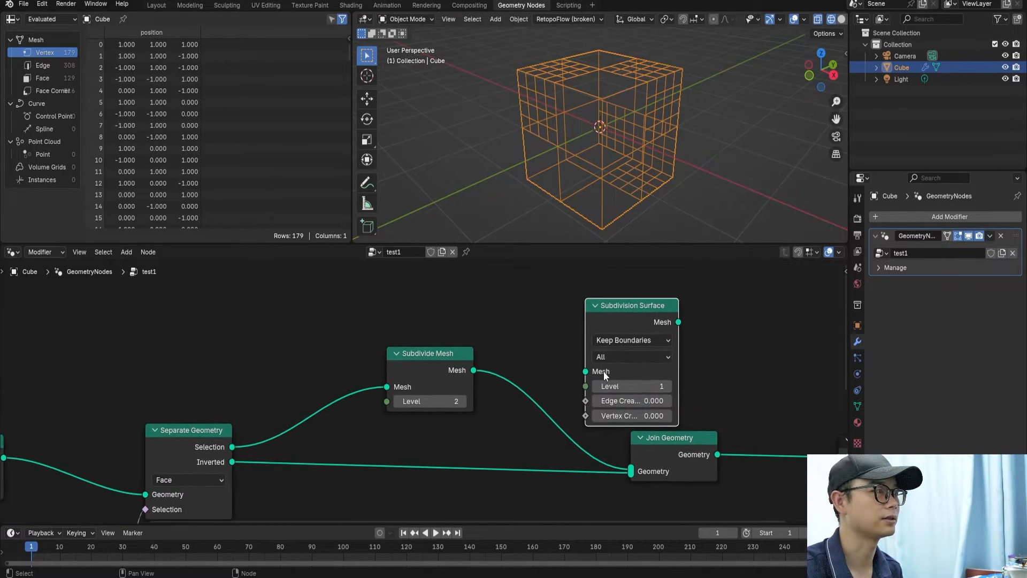
{"action": "left_click_drag", "start_coordinate": [641, 315], "coordinate": [639, 305]}
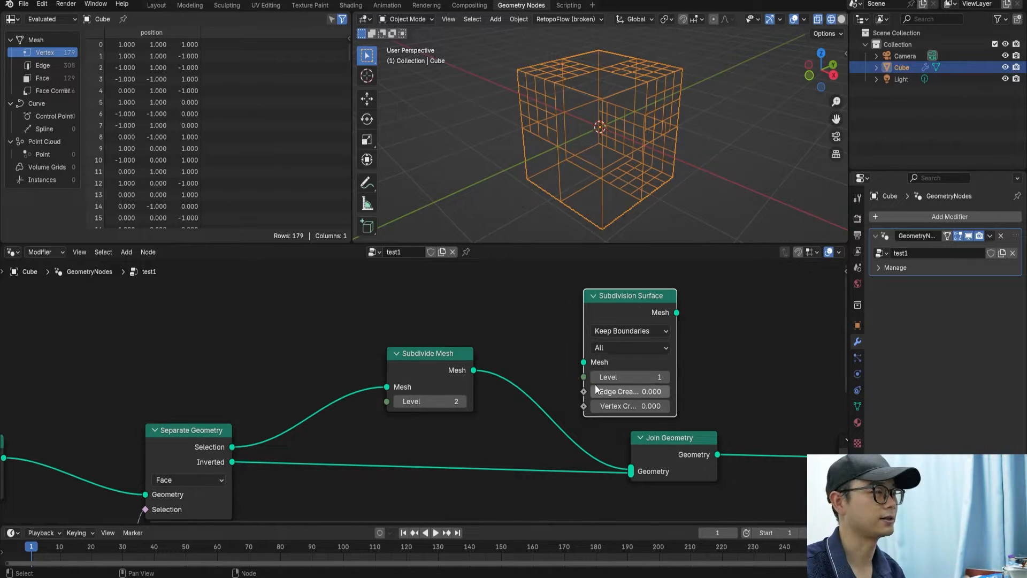
{"action": "left_click_drag", "start_coordinate": [634, 298], "coordinate": [661, 274]}
{"action": "key", "text": "x"}
Duplicate the Separate Geometry node onto the Inverted link, place it below the link, and preview its Selection output in a Viewer
{"action": "scroll", "coordinate": [607, 353], "scroll_direction": "down", "scroll_amount": 3}
{"action": "middle_click_drag", "start_coordinate": [504, 425], "coordinate": [577, 334]}
{"action": "scroll", "coordinate": [576, 333], "scroll_direction": "down", "scroll_amount": 2}
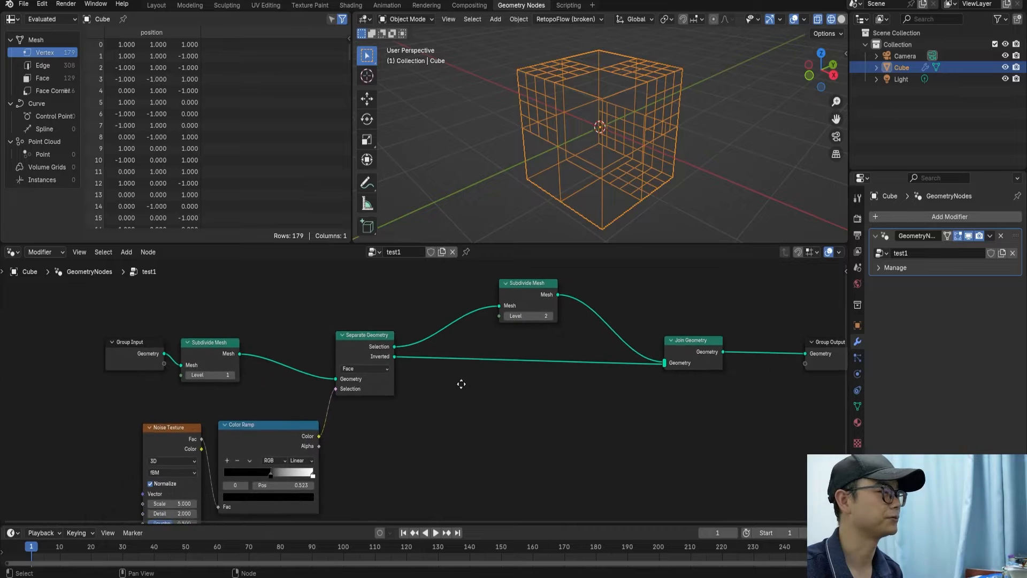
{"action": "left_click", "coordinate": [536, 267]}
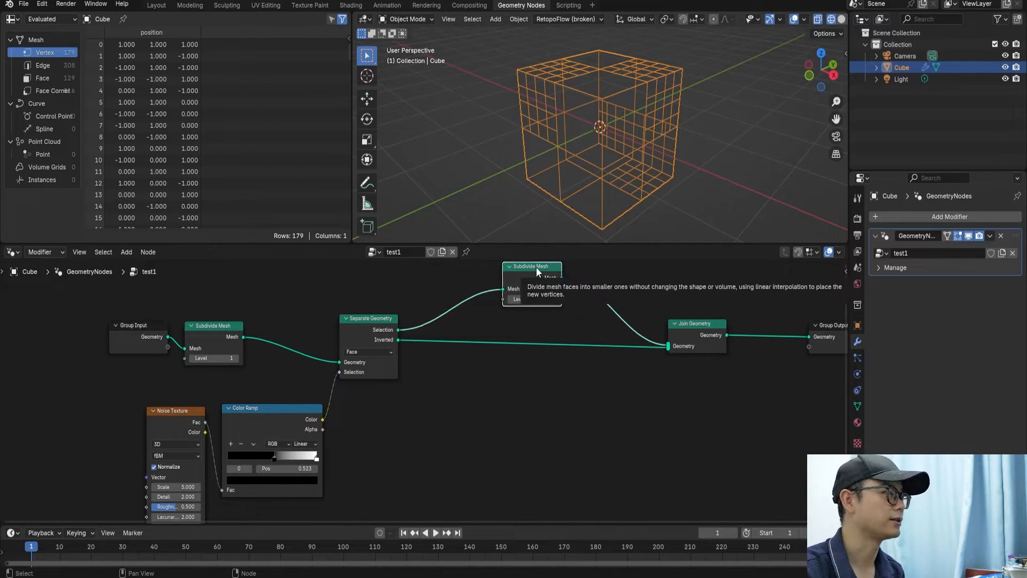
{"action": "left_click", "coordinate": [380, 320]}
{"action": "key", "text": "shift+d"}
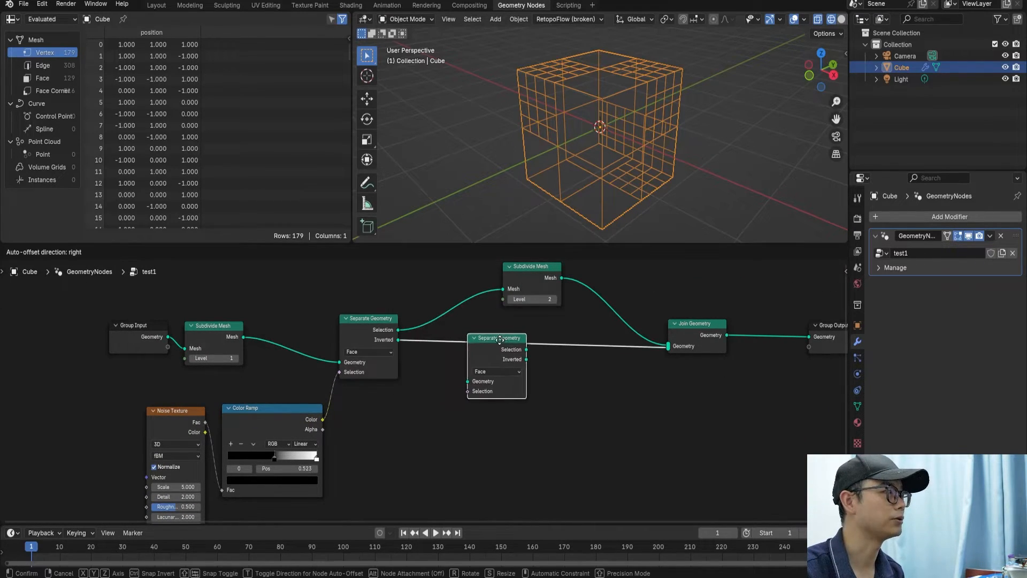
{"action": "left_click", "coordinate": [485, 345]}
{"action": "left_click_drag", "start_coordinate": [484, 348], "coordinate": [490, 378]}
{"action": "left_click", "coordinate": [497, 374], "text": "ctrl+shift"}
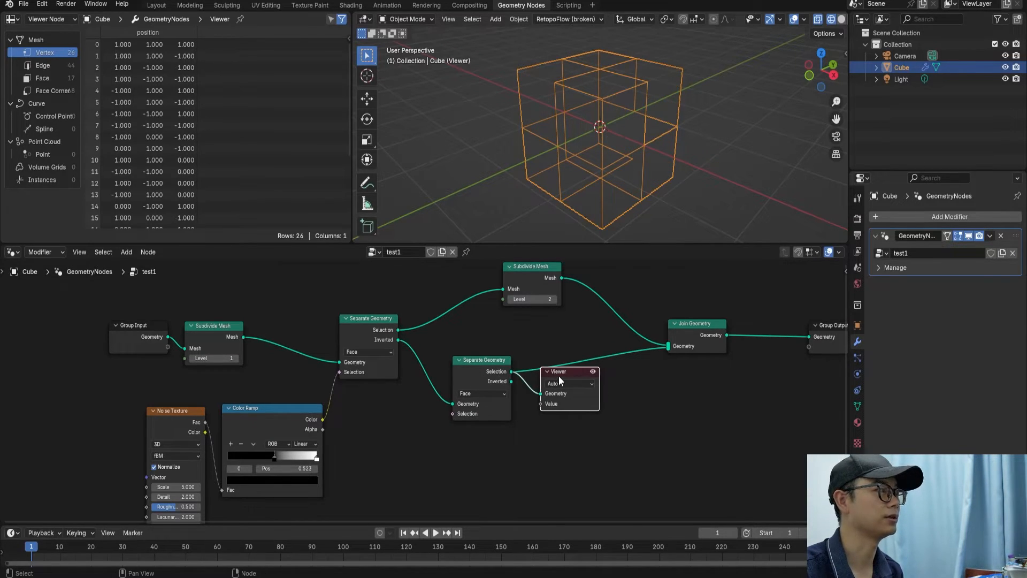
{"action": "middle_click_drag", "start_coordinate": [621, 142], "coordinate": [608, 176]}
{"action": "middle_click_drag", "start_coordinate": [465, 417], "coordinate": [475, 386]}
Duplicate the Color Ramp, feed it from the Noise Texture's Fac, and connect its Color to the second Separate Geometry's Selection
{"action": "scroll", "coordinate": [407, 398], "scroll_direction": "up", "scroll_amount": 1}
{"action": "middle_click_drag", "start_coordinate": [284, 392], "coordinate": [329, 336]}
{"action": "left_click", "coordinate": [330, 335]}
{"action": "key", "text": "shift+d"}
{"action": "left_click", "coordinate": [361, 466]}
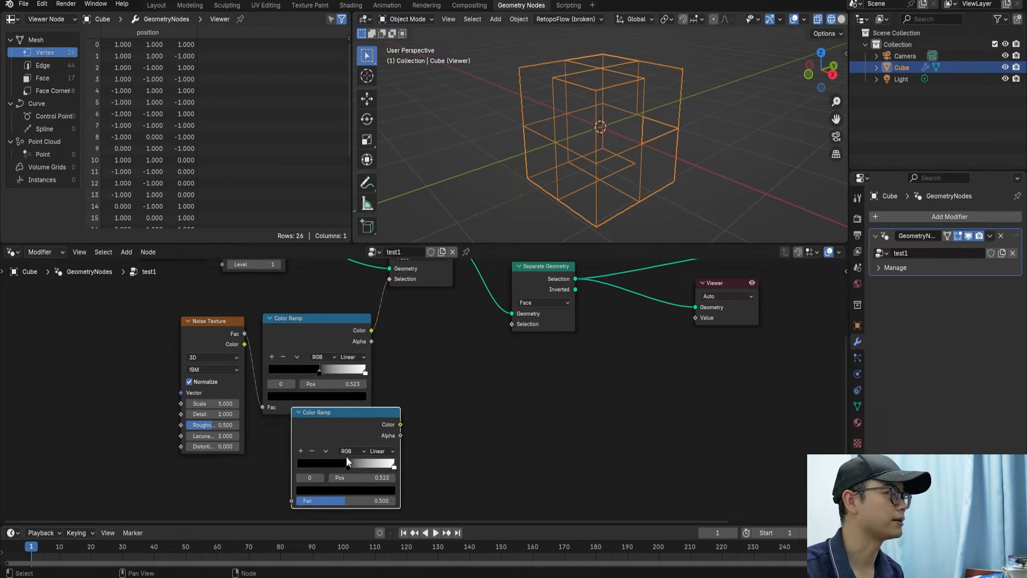
{"action": "left_click_drag", "start_coordinate": [244, 333], "coordinate": [292, 461]}
{"action": "middle_click_drag", "start_coordinate": [375, 372], "coordinate": [358, 478]}
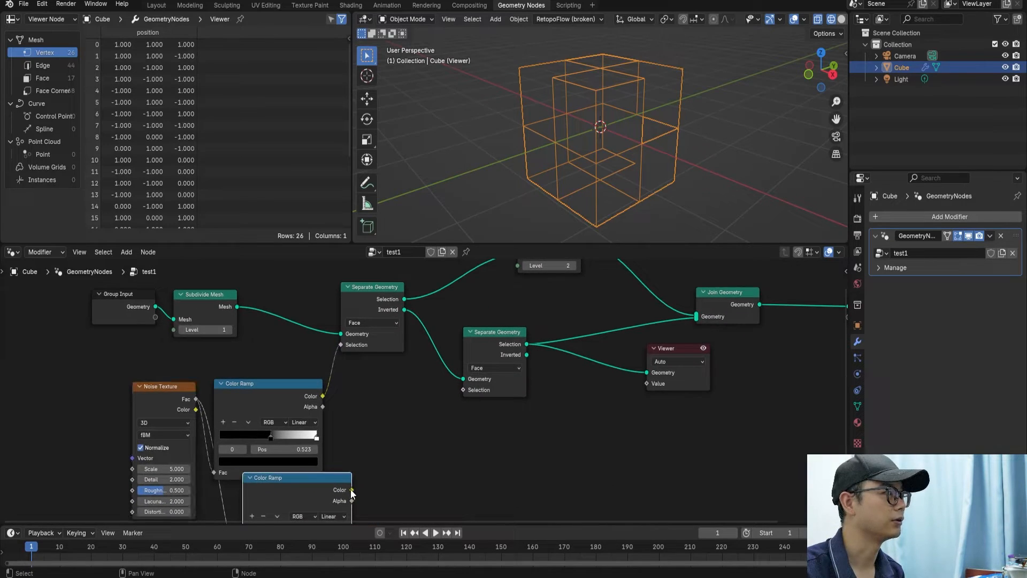
{"action": "left_click_drag", "start_coordinate": [463, 391], "coordinate": [464, 390]}
Move the second Color Ramp's black stop to position 0.486 so that only some of the remaining faces are selected
{"action": "middle_click_drag", "start_coordinate": [321, 514], "coordinate": [349, 444]}
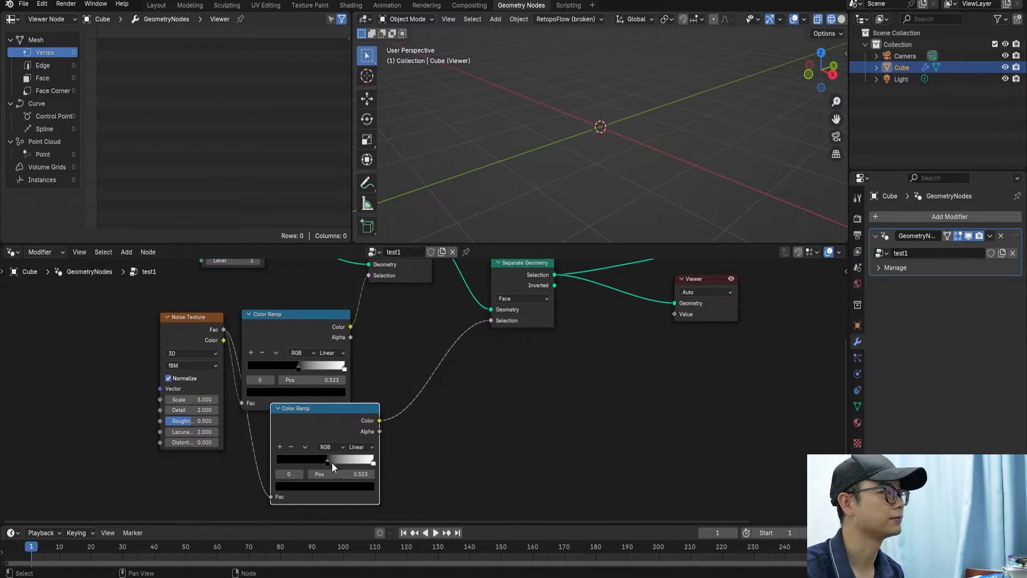
{"action": "left_click_drag", "start_coordinate": [333, 460], "coordinate": [370, 463]}
{"action": "left_click_drag", "start_coordinate": [304, 461], "coordinate": [326, 464]}
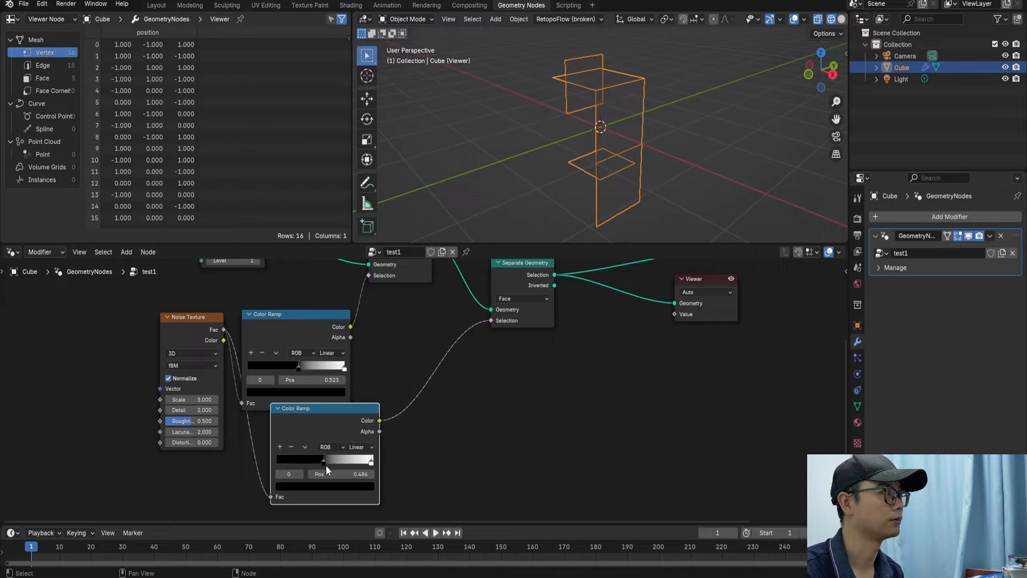
Compare the outputs of the first and second Separate Geometry nodes in the Viewer, including the second node's Inverted output
{"action": "scroll", "coordinate": [342, 452], "scroll_direction": "down", "scroll_amount": 2}
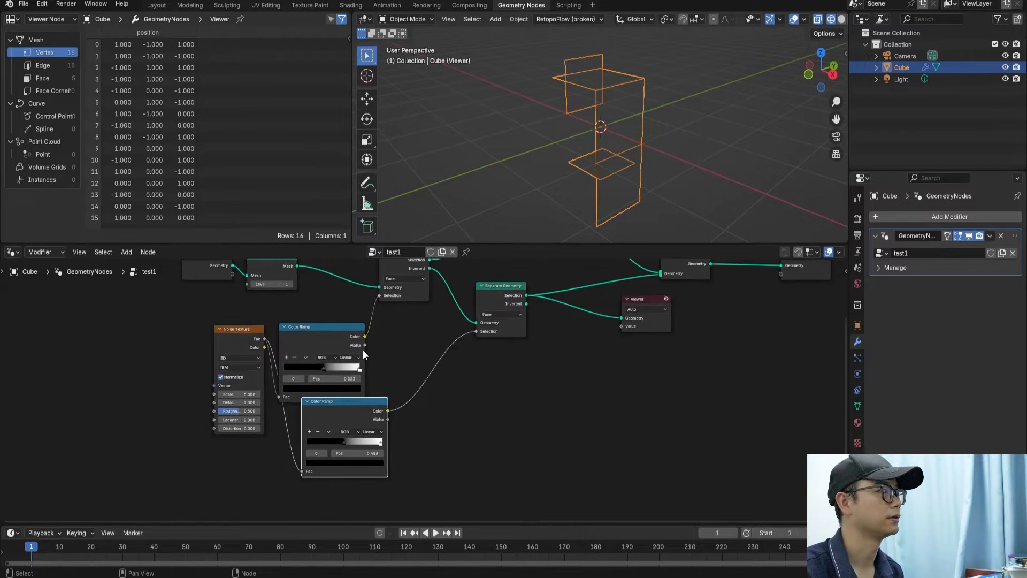
{"action": "middle_click_drag", "start_coordinate": [362, 350], "coordinate": [346, 368]}
{"action": "left_click", "coordinate": [393, 278], "text": "ctrl+shift"}
{"action": "middle_click_drag", "start_coordinate": [465, 302], "coordinate": [446, 320]}
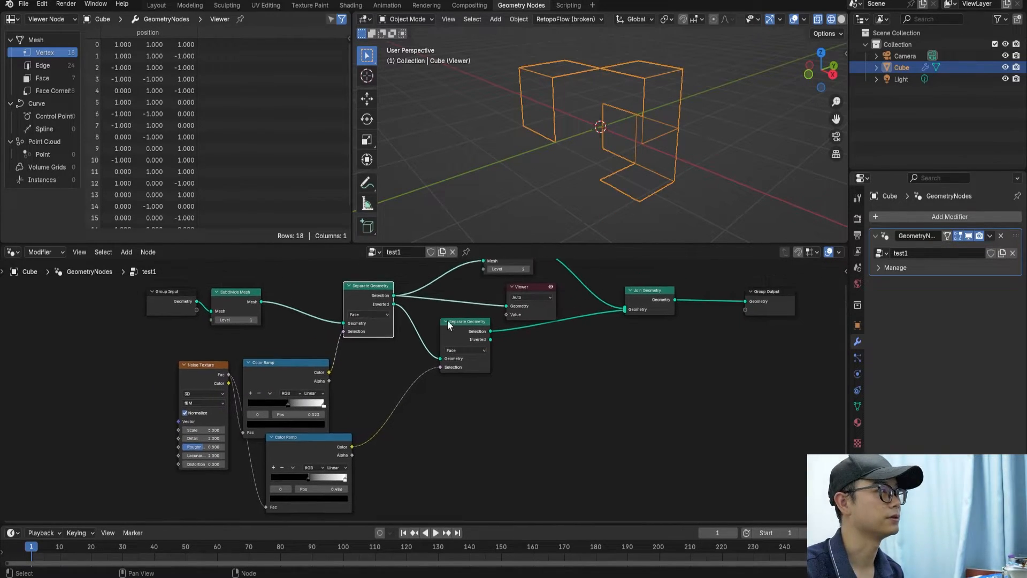
{"action": "left_click", "coordinate": [461, 324], "text": "ctrl+shift"}
{"action": "scroll", "coordinate": [466, 343], "scroll_direction": "down", "scroll_amount": 2}
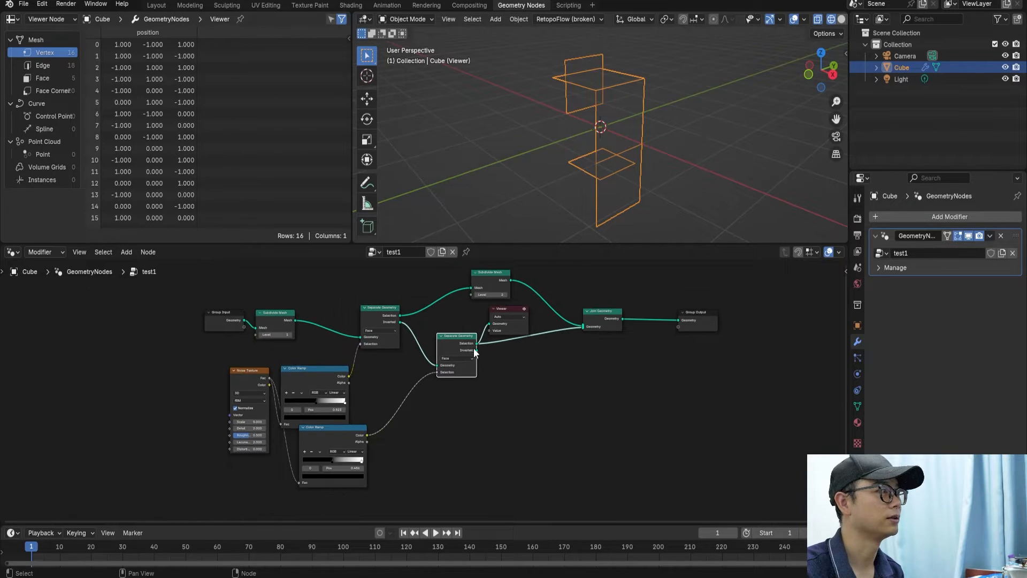
{"action": "left_click_drag", "start_coordinate": [477, 350], "coordinate": [489, 323]}
{"action": "middle_click_drag", "start_coordinate": [533, 323], "coordinate": [523, 325]}
Delete the Viewer node and connect the second Separate Geometry's Inverted output to Join Geometry
{"action": "left_click", "coordinate": [505, 311]}
{"action": "scroll", "coordinate": [505, 311], "scroll_direction": "up", "scroll_amount": 3}
{"action": "key", "text": "Delete"}
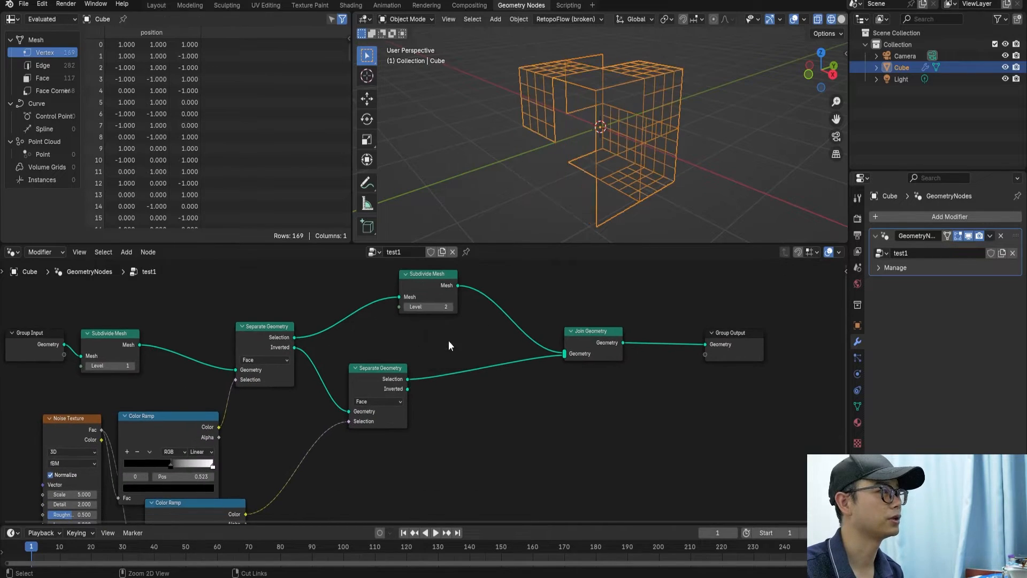
{"action": "left_click_drag", "start_coordinate": [567, 369], "coordinate": [566, 355]}
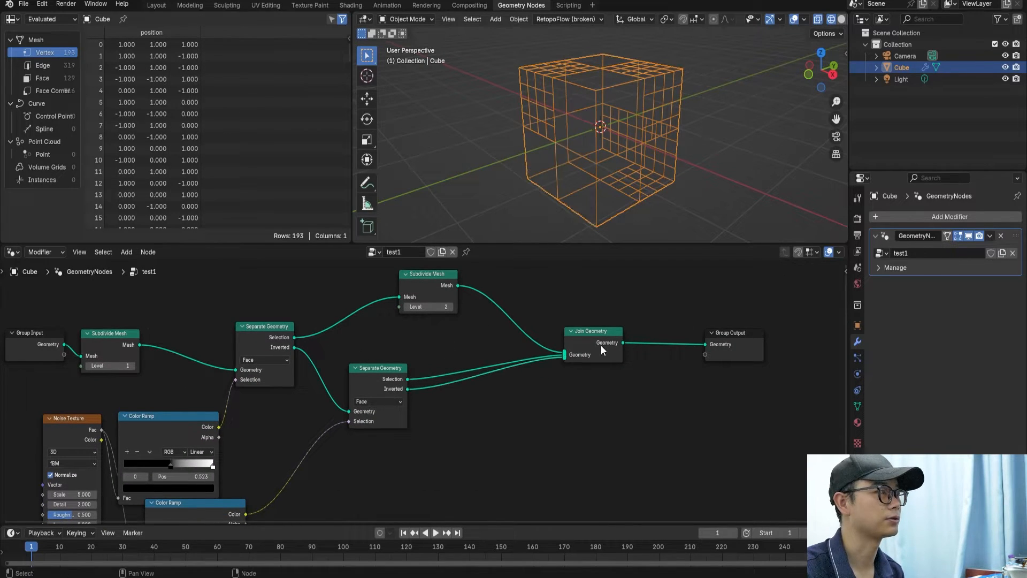
Duplicate the level 2 Subdivide Mesh node onto the second Separate Geometry's Selection link and set its level to 1
{"action": "scroll", "coordinate": [439, 280], "scroll_direction": "up", "scroll_amount": 2}
{"action": "middle_click_drag", "start_coordinate": [438, 281], "coordinate": [444, 346]}
{"action": "left_click", "coordinate": [441, 298]}
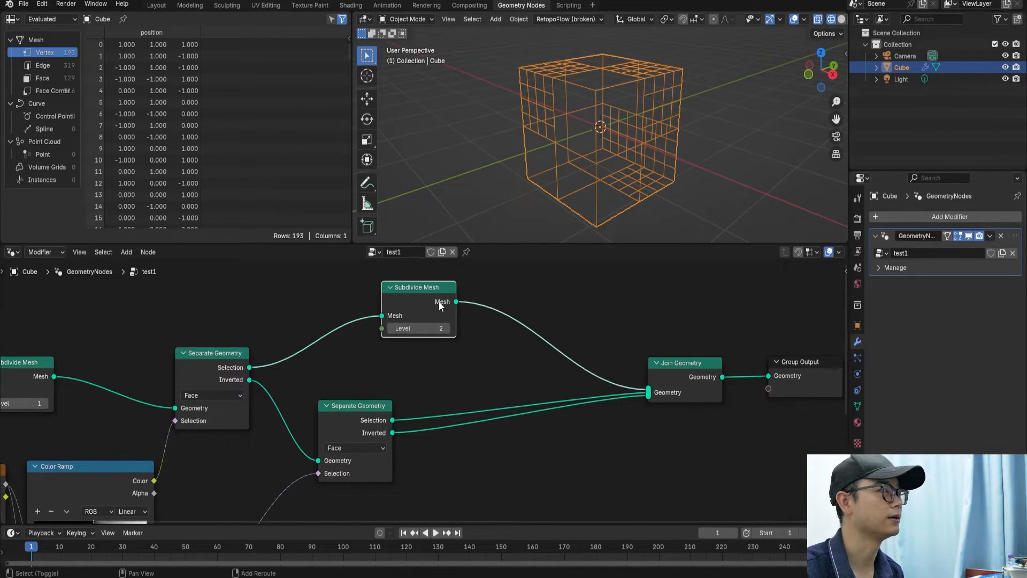
{"action": "key", "text": "shift+d"}
{"action": "left_click", "coordinate": [477, 377]}
{"action": "left_click", "coordinate": [474, 410]}
{"action": "type", "text": "1"}
{"action": "left_click", "coordinate": [536, 456]}
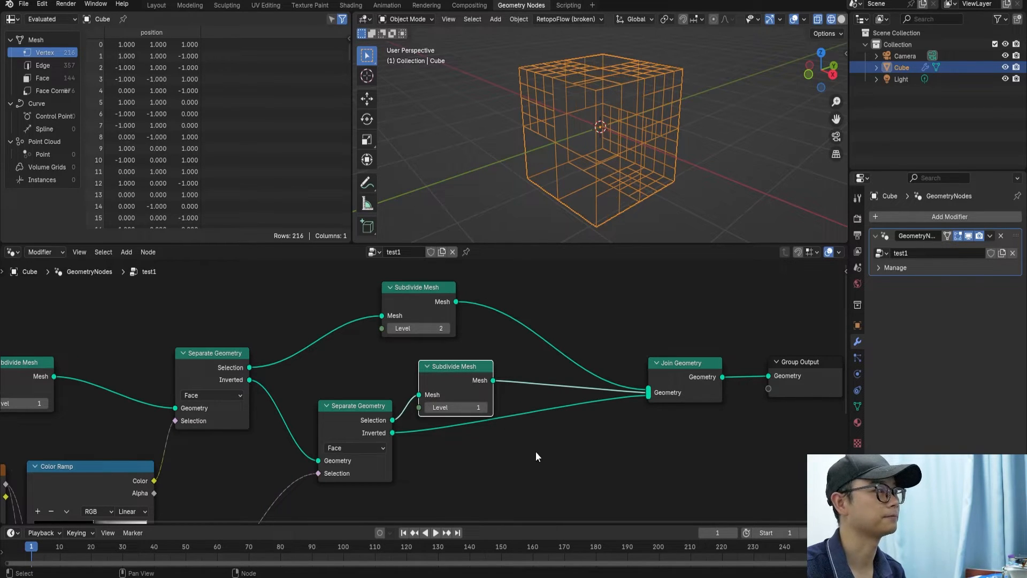
Check the subdivided cube from other angles and save the file
{"action": "middle_click_drag", "start_coordinate": [602, 136], "coordinate": [563, 127]}
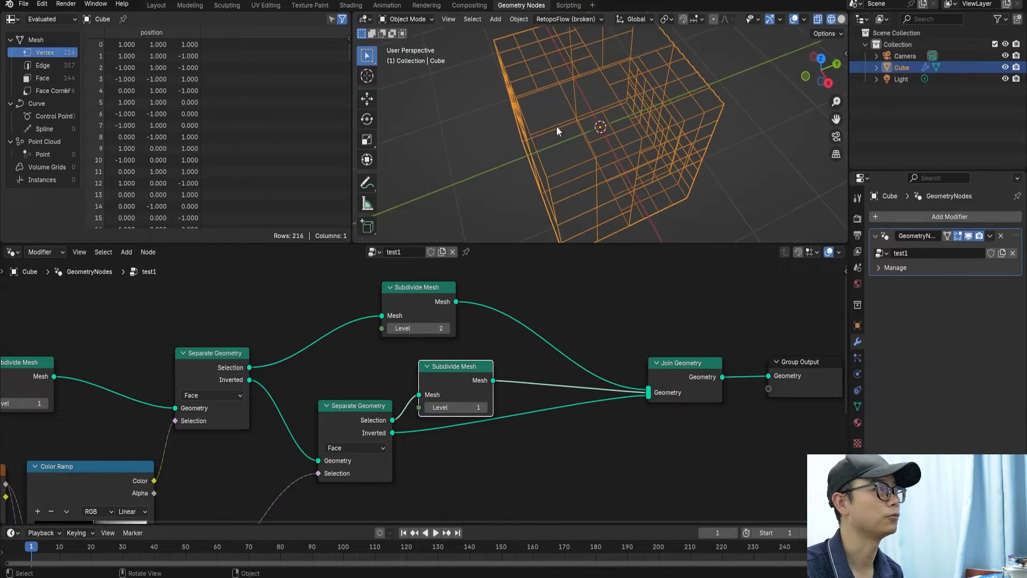
{"action": "middle_click_drag", "start_coordinate": [535, 63], "coordinate": [556, 81]}
{"action": "key", "text": "Home"}
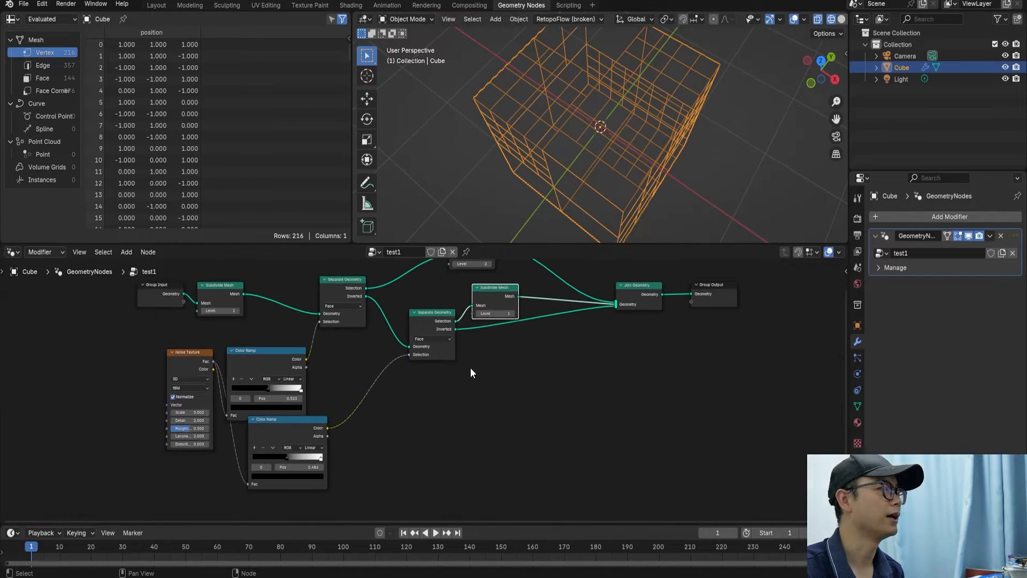
{"action": "key", "text": "ctrl+s"}
{"action": "middle_click_drag", "start_coordinate": [362, 337], "coordinate": [391, 347]}
{"action": "scroll", "coordinate": [344, 396], "scroll_direction": "up", "scroll_amount": 2}
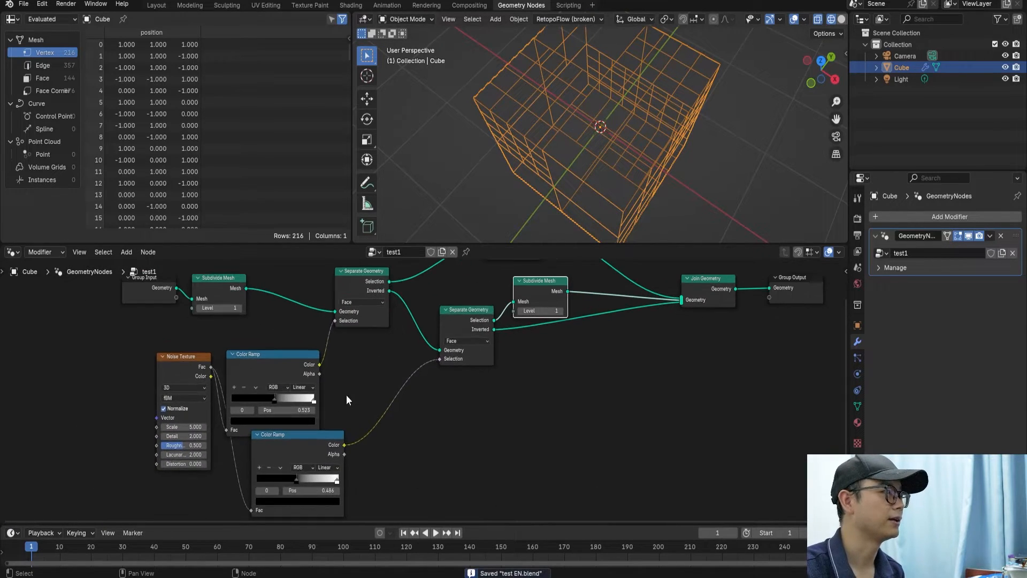
{"action": "scroll", "coordinate": [437, 386], "scroll_direction": "down", "scroll_amount": 4}
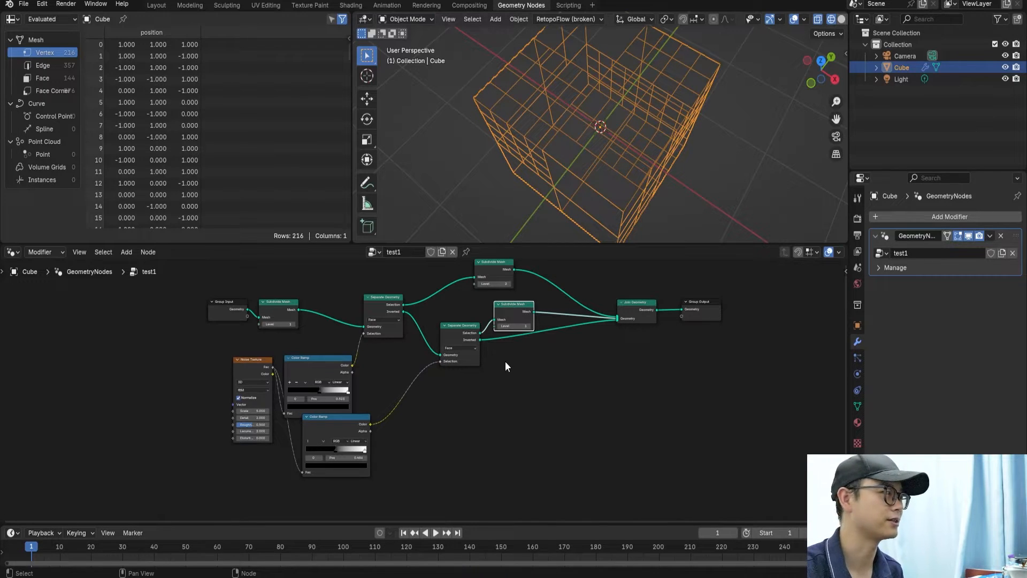
Move the Noise Texture node down and away from the two Color Ramps to untangle the links, and save the file
{"action": "scroll", "coordinate": [481, 361], "scroll_direction": "down", "scroll_amount": 1}
{"action": "scroll", "coordinate": [428, 368], "scroll_direction": "down", "scroll_amount": 1}
{"action": "left_click_drag", "start_coordinate": [279, 371], "coordinate": [274, 402]}
{"action": "scroll", "coordinate": [275, 414], "scroll_direction": "up", "scroll_amount": 6}
{"action": "middle_click_drag", "start_coordinate": [271, 411], "coordinate": [496, 365]}
{"action": "scroll", "coordinate": [455, 360], "scroll_direction": "up", "scroll_amount": 3}
{"action": "left_click_drag", "start_coordinate": [405, 355], "coordinate": [378, 377]}
{"action": "scroll", "coordinate": [378, 377], "scroll_direction": "up", "scroll_amount": 2}
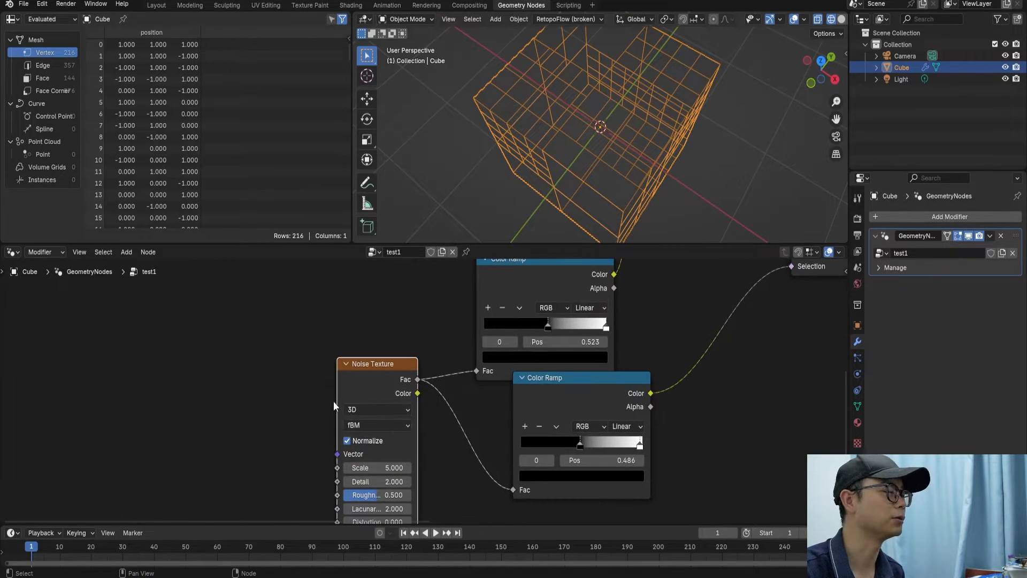
{"action": "scroll", "coordinate": [342, 400], "scroll_direction": "down", "scroll_amount": 7}
{"action": "key", "text": "ctrl+s"}
{"action": "middle_click_drag", "start_coordinate": [448, 398], "coordinate": [380, 425]}
{"action": "scroll", "coordinate": [380, 425], "scroll_direction": "down", "scroll_amount": 3}
{"action": "middle_click_drag", "start_coordinate": [500, 412], "coordinate": [394, 435]}
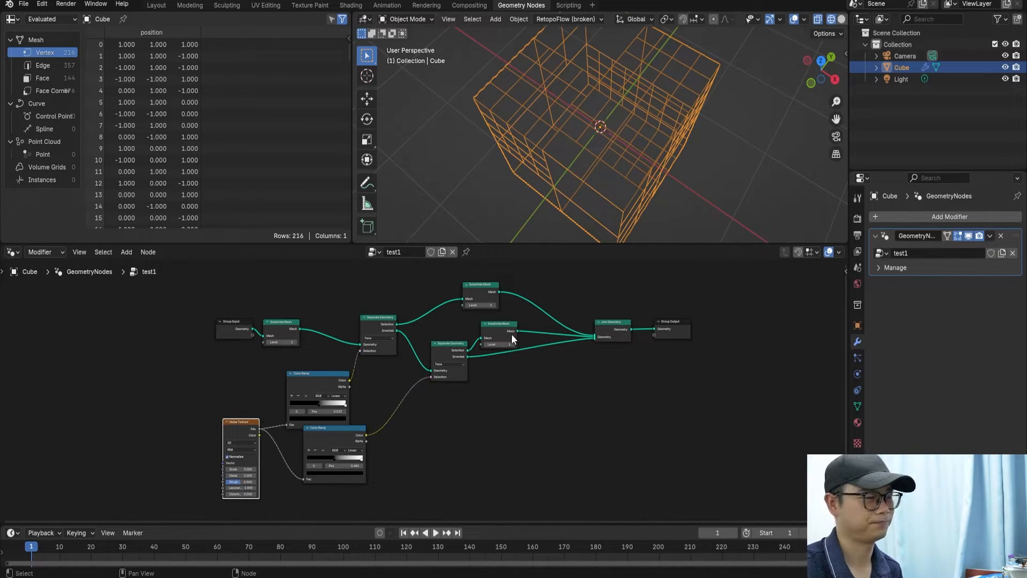
Align the level 2 Subdivide Mesh above the level 1 one and the first Color Ramp above the second, saving the file
{"action": "left_click_drag", "start_coordinate": [480, 285], "coordinate": [503, 281]}
{"action": "scroll", "coordinate": [503, 321], "scroll_direction": "up", "scroll_amount": 1}
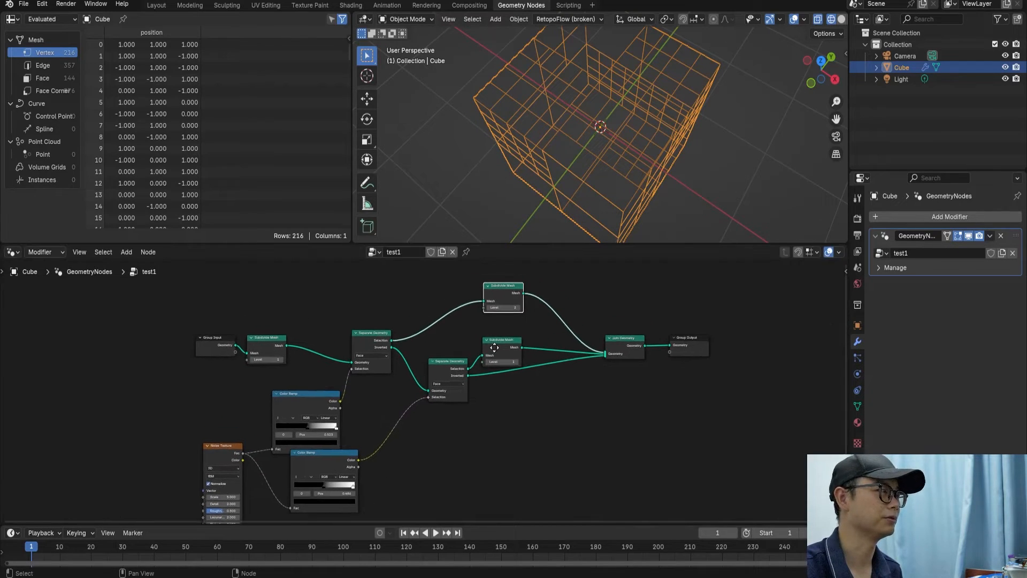
{"action": "key", "text": "ctrl+s"}
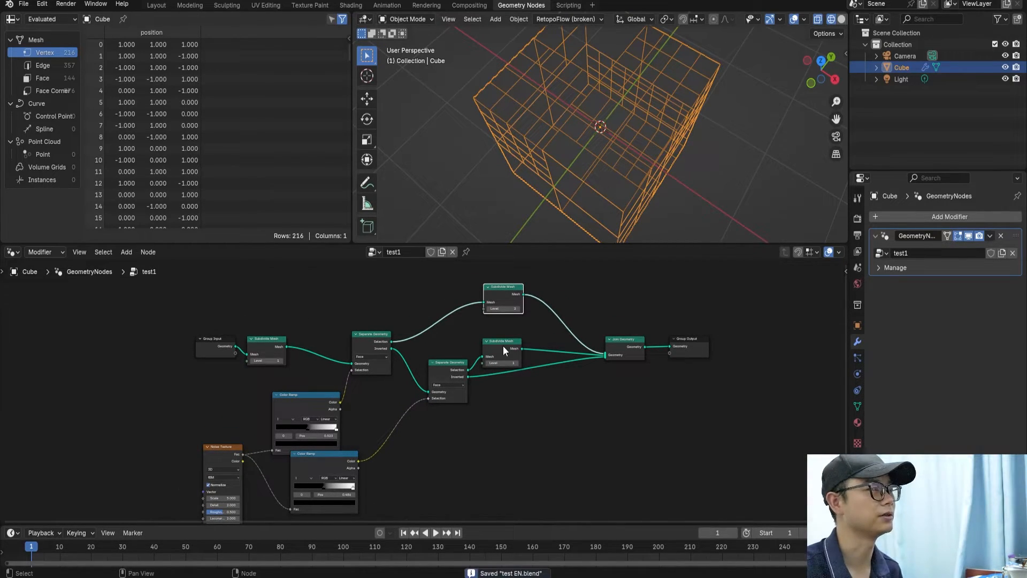
{"action": "scroll", "coordinate": [444, 374], "scroll_direction": "up", "scroll_amount": 2}
{"action": "left_click_drag", "start_coordinate": [277, 397], "coordinate": [308, 385]}
{"action": "scroll", "coordinate": [492, 369], "scroll_direction": "down", "scroll_amount": 3}
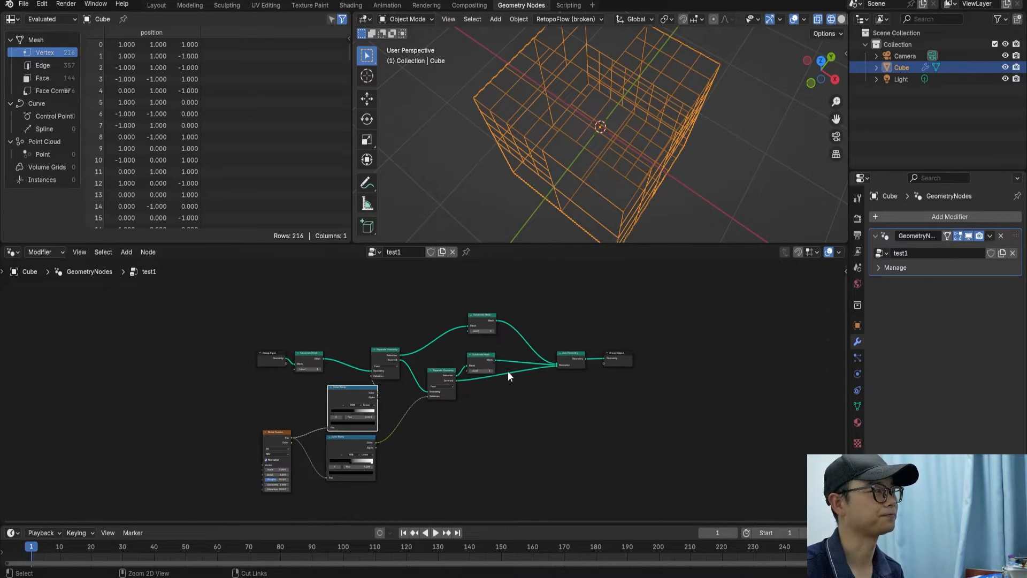
Hide the finished Cube object in the scene and add a new mesh cube
{"action": "middle_click_drag", "start_coordinate": [553, 210], "coordinate": [592, 117]}
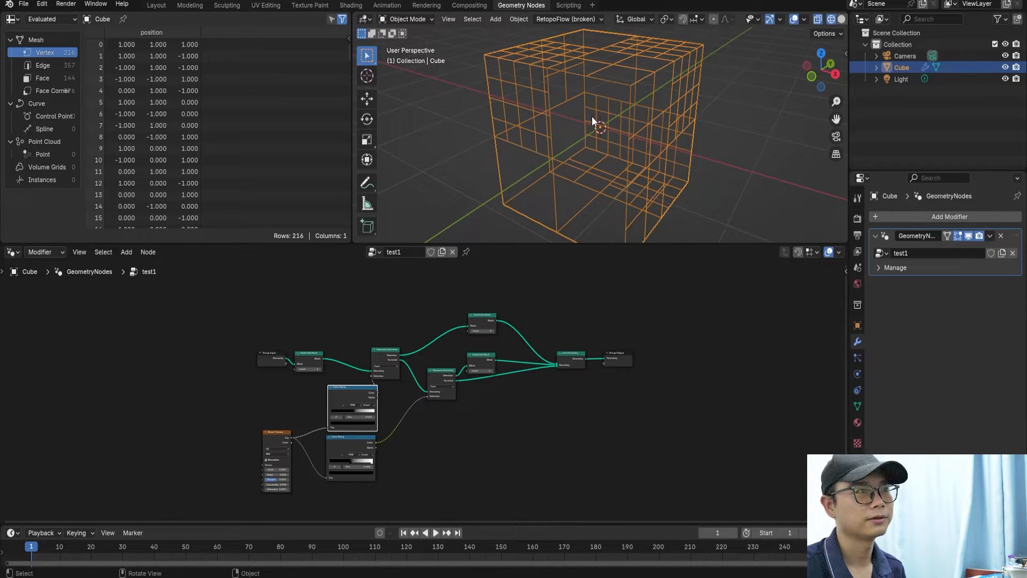
{"action": "mouse_move", "coordinate": [592, 117]}
{"action": "middle_mouse_down"}
{"action": "mouse_move", "coordinate": [560, 121]}
{"action": "mouse_move", "coordinate": [572, 120]}
{"action": "middle_mouse_up"}
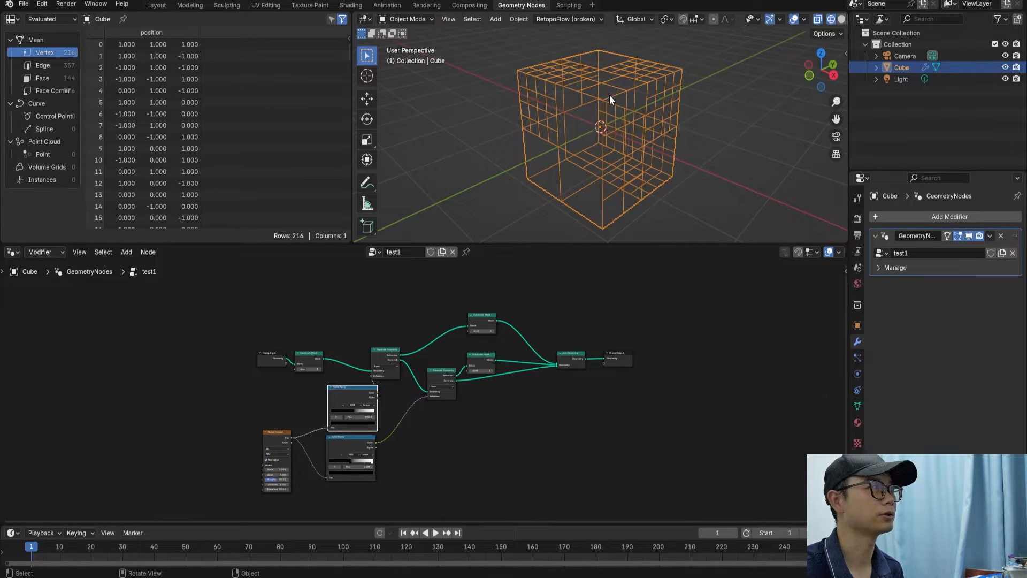
{"action": "left_click", "coordinate": [1005, 67]}
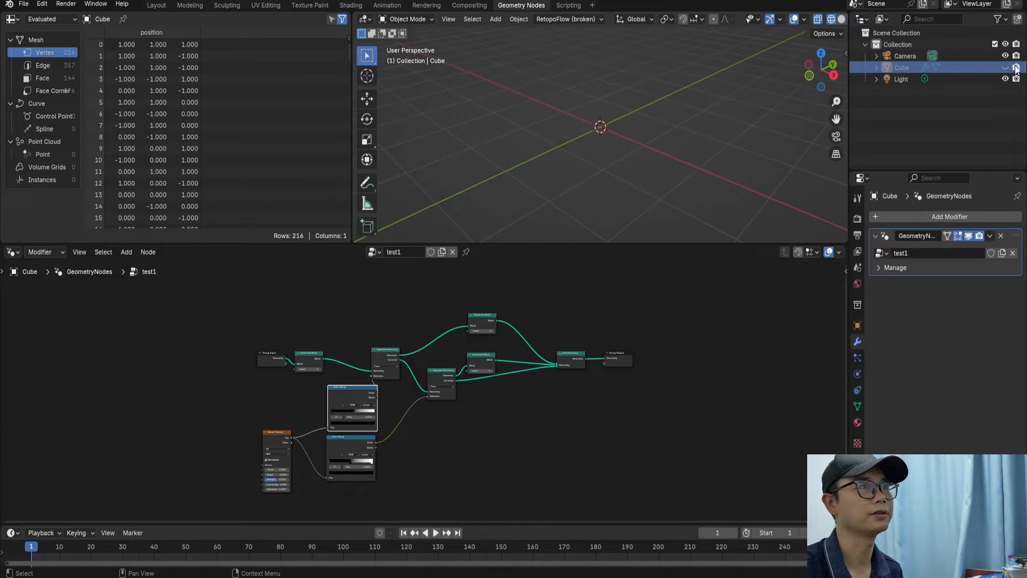
{"action": "key", "text": "shift+a"}
{"action": "mouse_move", "coordinate": [594, 135]}
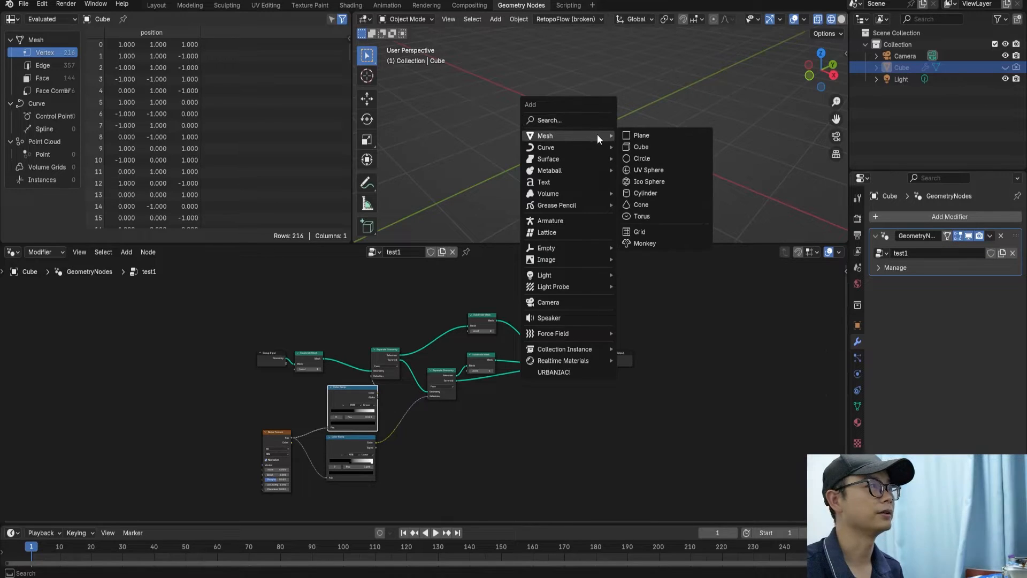
{"action": "left_click", "coordinate": [659, 146]}
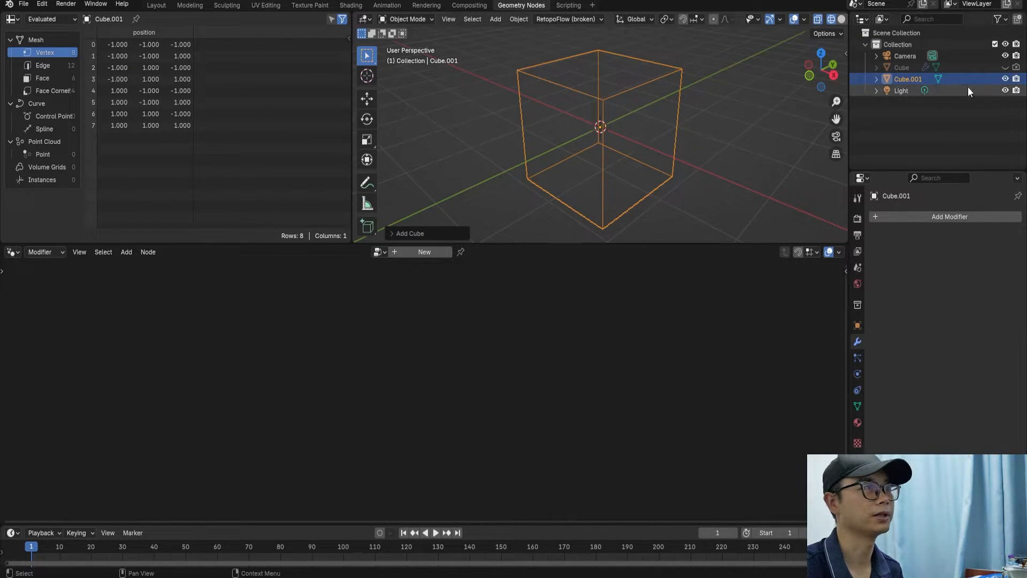
Rename the new Cube.001 object to "instance"
{"action": "double_click", "coordinate": [910, 79]}
{"action": "type", "text": "instance"}
{"action": "key", "text": "Return"}
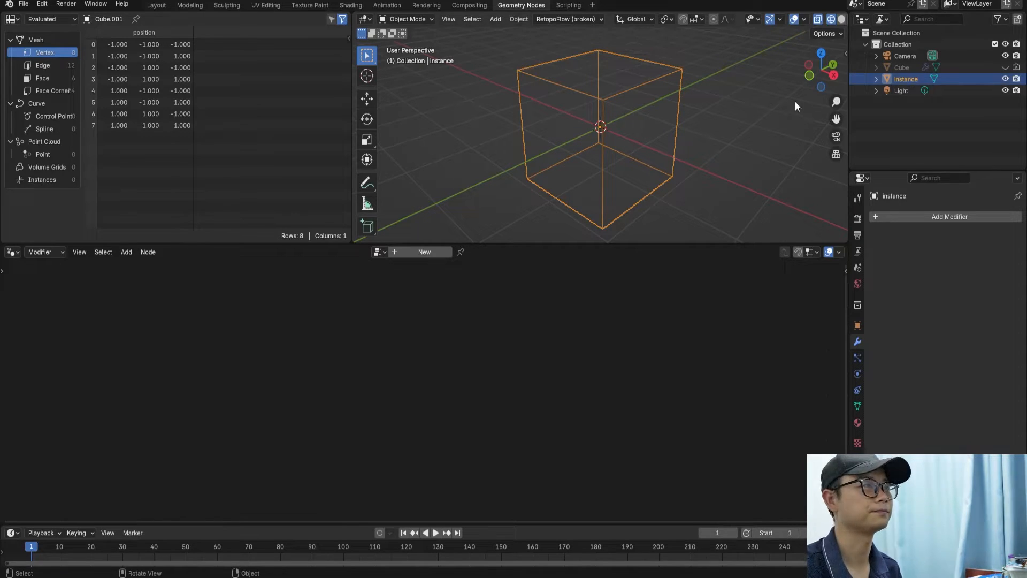
Create a new Geometry Nodes tree on the instance cube, spread Group Input and Group Output apart, and save the file
{"action": "scroll", "coordinate": [633, 167], "scroll_direction": "down", "scroll_amount": 2}
{"action": "middle_click_drag", "start_coordinate": [634, 170], "coordinate": [624, 172]}
{"action": "left_click", "coordinate": [449, 253]}
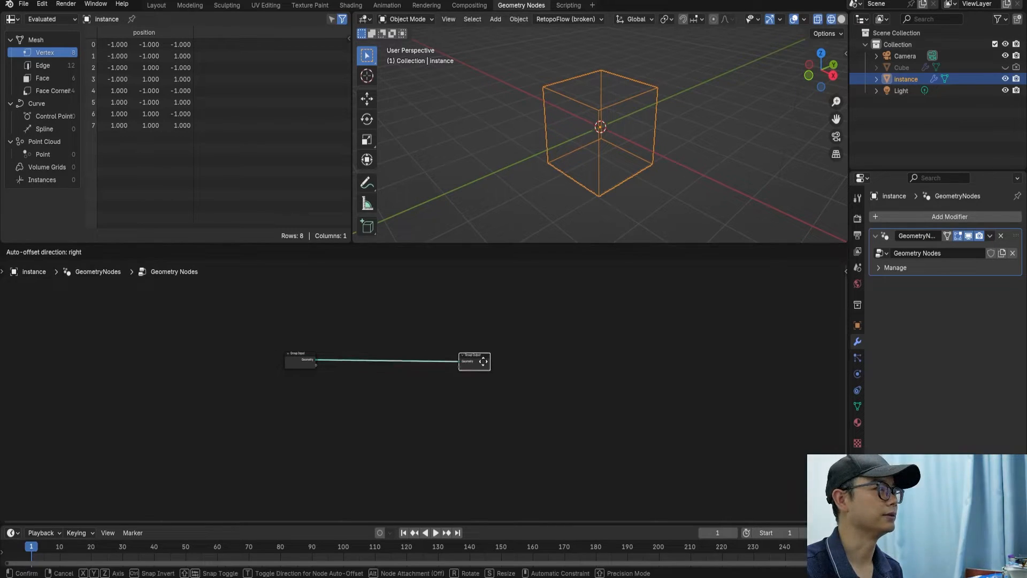
{"action": "key", "text": "Home"}
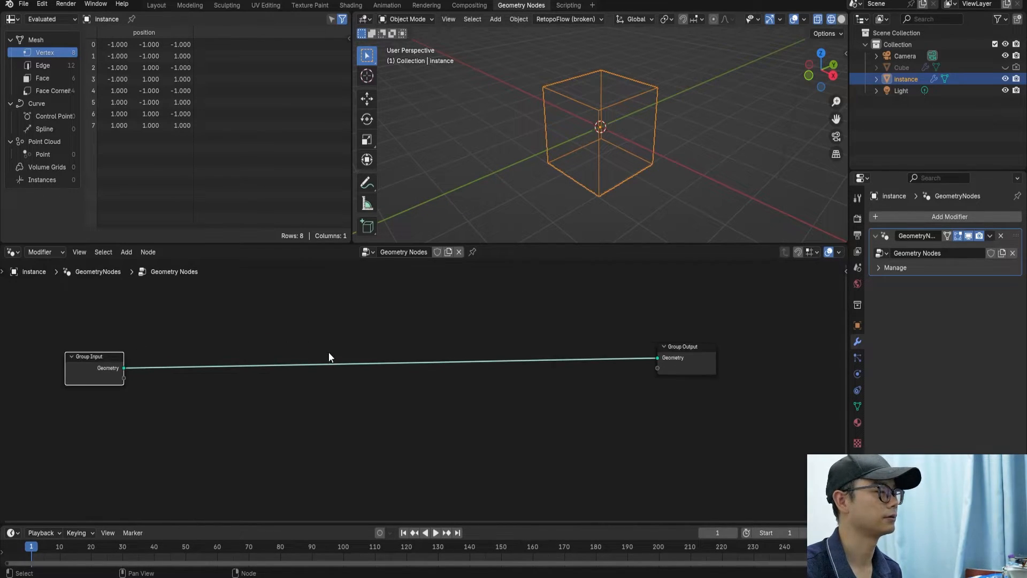
{"action": "key", "text": "ctrl+s"}
{"action": "key", "text": "Home"}
{"action": "key", "text": "shift+a"}
{"action": "mouse_move", "coordinate": [271, 274]}
{"action": "type", "text": "sep"}
{"action": "key", "text": "Return"}
{"action": "key", "text": "Escape"}
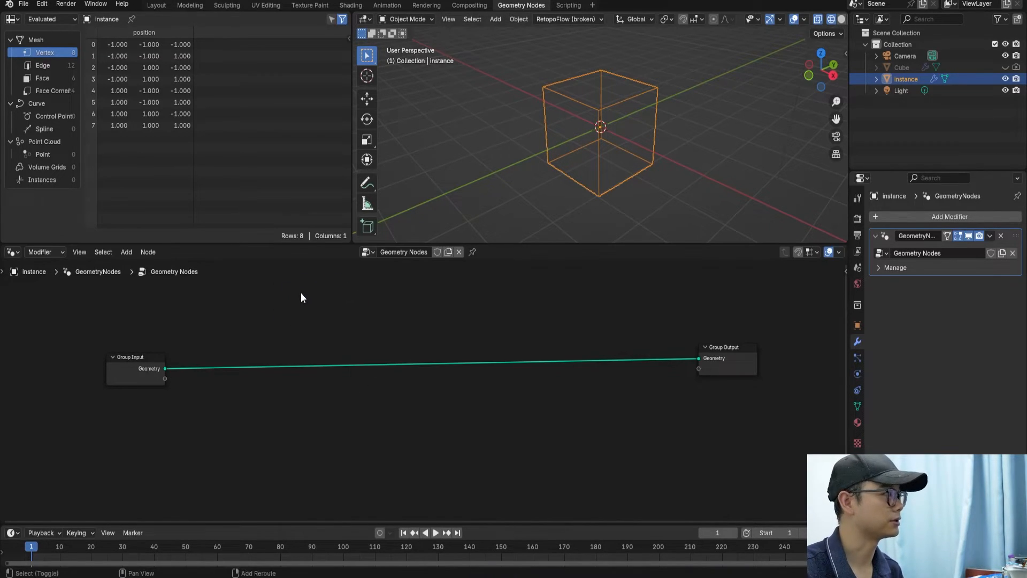
Insert a Separate Geometry node on the link between Group Input and Group Output
{"action": "key", "text": "shift+a"}
{"action": "type", "text": "spera"}
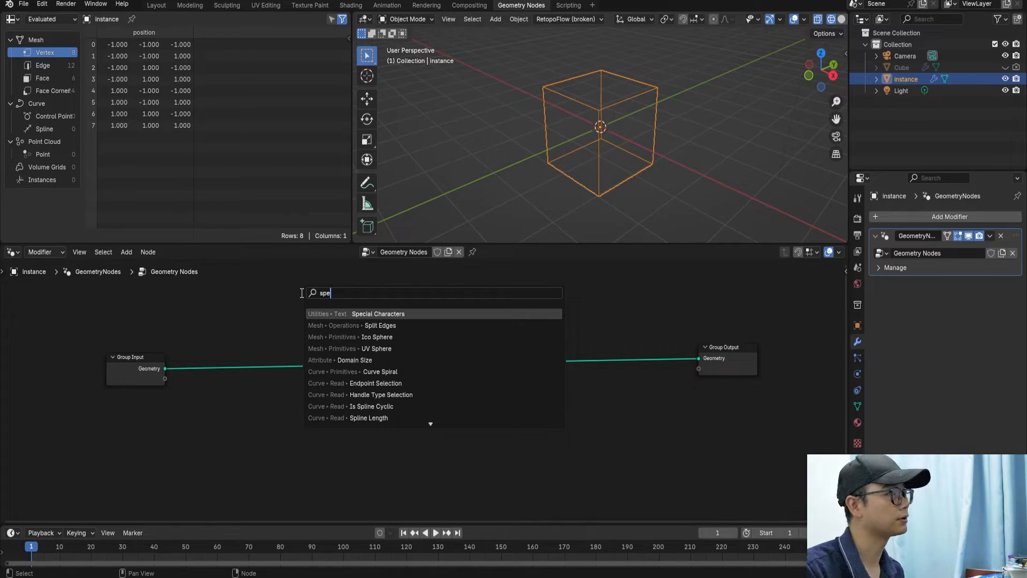
{"action": "key", "text": "BackSpace"}
{"action": "key", "text": "BackSpace"}
{"action": "key", "text": "BackSpace"}
{"action": "key", "text": "BackSpace"}
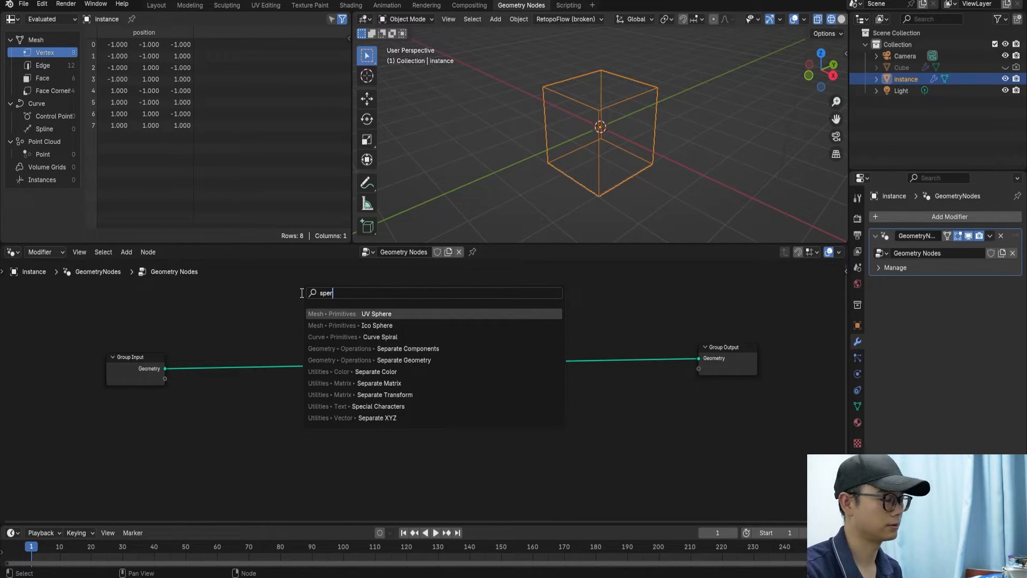
{"action": "type", "text": "epar"}
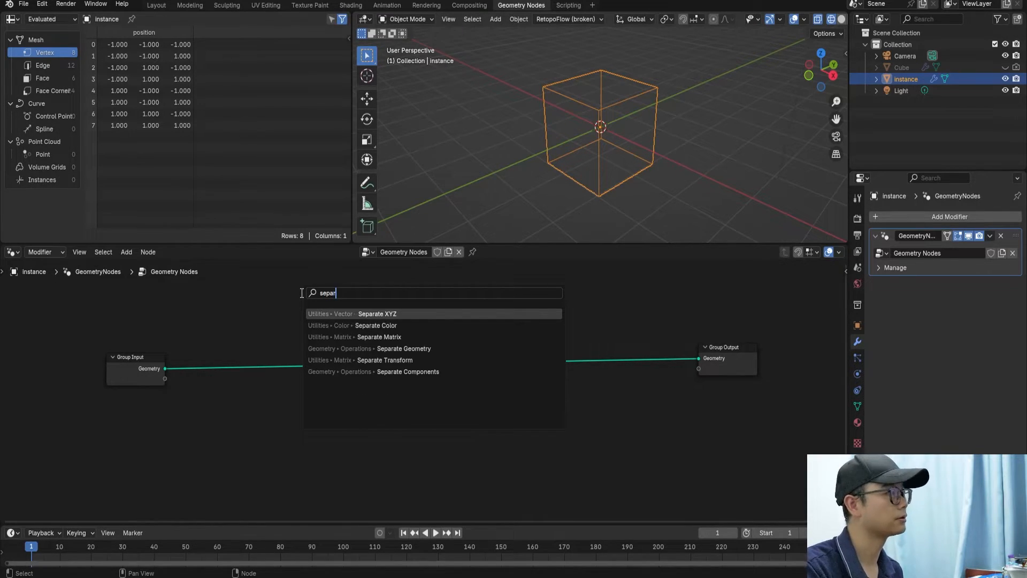
{"action": "left_click", "coordinate": [404, 349]}
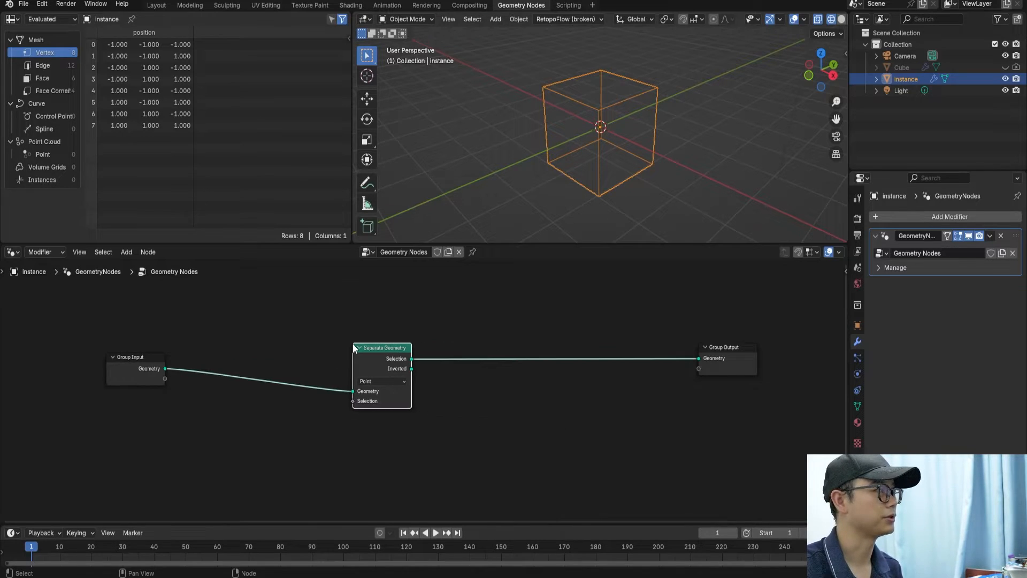
{"action": "left_click", "coordinate": [355, 334]}
Feed the Selection input of Separate Geometry with a new Boolean Random Value node
{"action": "key", "text": "shift+a"}
{"action": "type", "text": "r"}
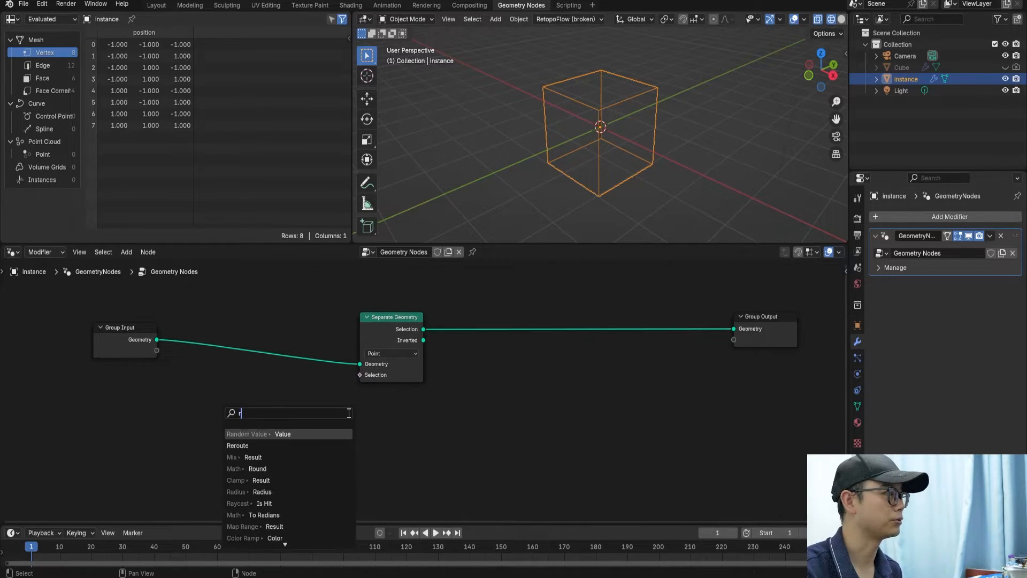
{"action": "type", "text": "and"}
{"action": "key", "text": "Return"}
{"action": "left_click", "coordinate": [349, 413]}
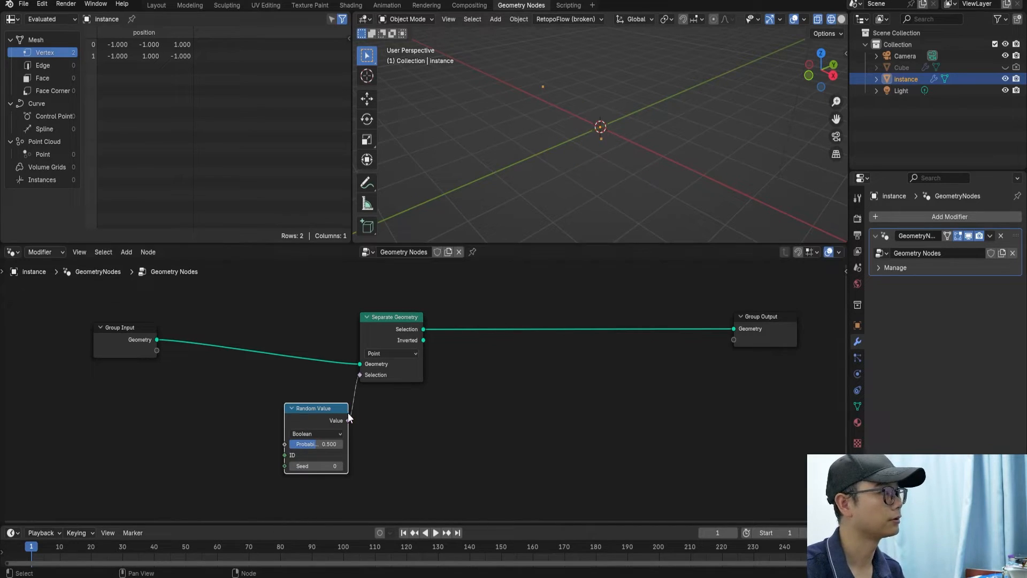
Set the Random Value probability to 0.692 and switch the Separate Geometry domain to Face
{"action": "scroll", "coordinate": [348, 413], "scroll_direction": "up", "scroll_amount": 1}
{"action": "scroll", "coordinate": [348, 413], "scroll_direction": "up", "scroll_amount": 2}
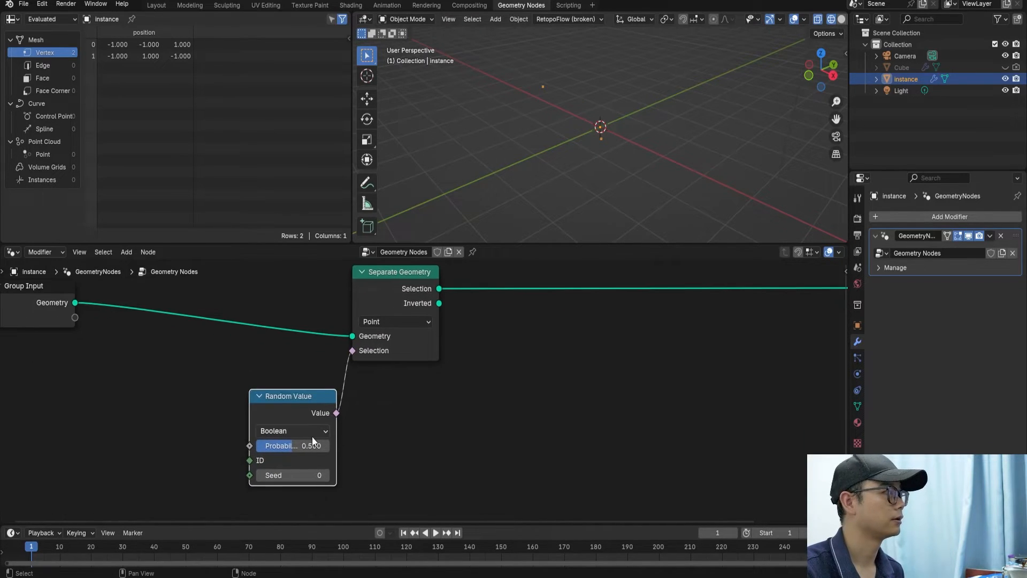
{"action": "scroll", "coordinate": [313, 436], "scroll_direction": "down", "scroll_amount": 1}
{"action": "mouse_move", "coordinate": [333, 435]}
{"action": "left_mouse_down"}
{"action": "mouse_move", "coordinate": [353, 434]}
{"action": "mouse_move", "coordinate": [329, 435]}
{"action": "left_mouse_up"}
{"action": "left_click", "coordinate": [422, 328]}
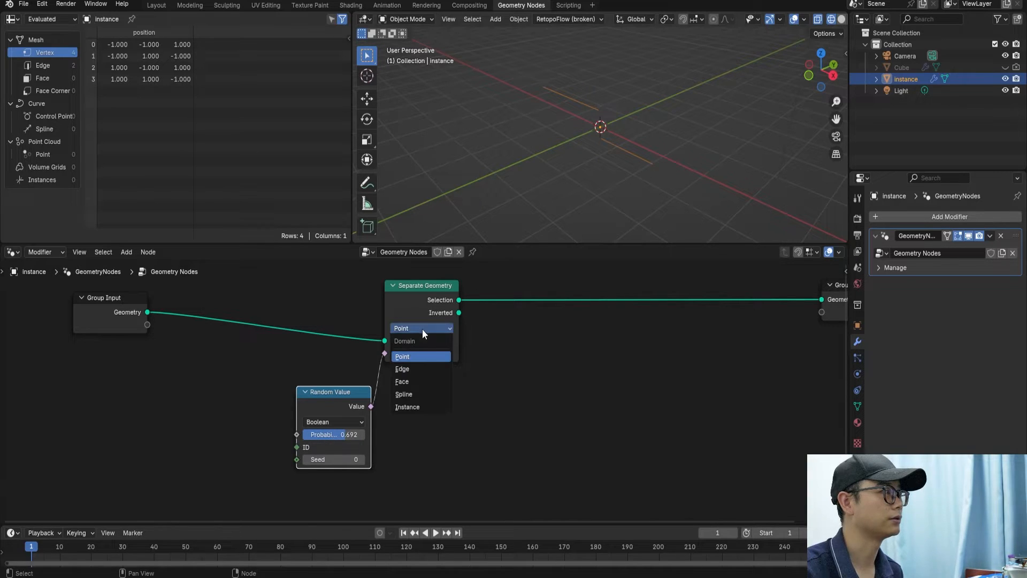
{"action": "left_click", "coordinate": [418, 354]}
Set the Random Value node's probability to 0.558 and its seed to 41
{"action": "scroll", "coordinate": [337, 425], "scroll_direction": "up", "scroll_amount": 1}
{"action": "mouse_move", "coordinate": [332, 441]}
{"action": "left_mouse_down"}
{"action": "mouse_move", "coordinate": [295, 441]}
{"action": "mouse_move", "coordinate": [318, 442]}
{"action": "left_mouse_up"}
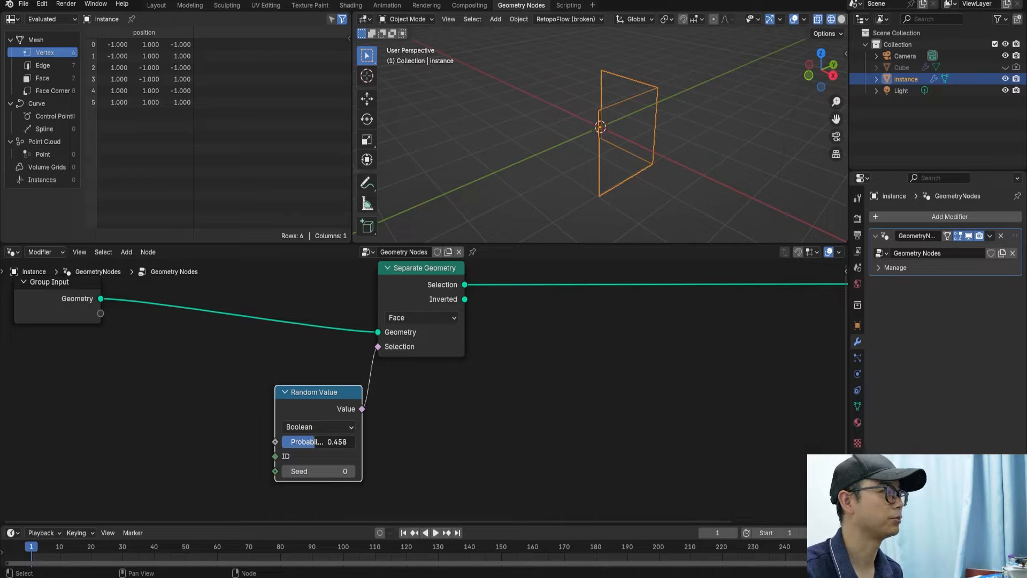
{"action": "left_click_drag", "start_coordinate": [311, 442], "coordinate": [329, 471]}
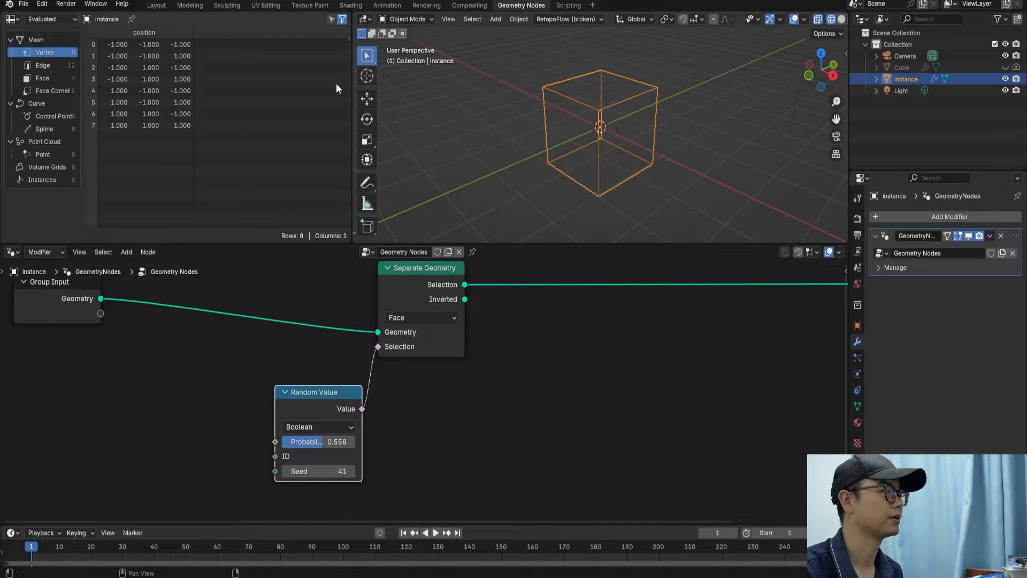
Place the Random Value node beneath Separate Geometry, tidy the node spacing, and save the file
{"action": "scroll", "coordinate": [336, 358], "scroll_direction": "down", "scroll_amount": 3}
{"action": "left_click_drag", "start_coordinate": [217, 335], "coordinate": [195, 337]}
{"action": "scroll", "coordinate": [404, 355], "scroll_direction": "up", "scroll_amount": 2}
{"action": "left_click_drag", "start_coordinate": [397, 320], "coordinate": [403, 321]}
{"action": "left_click_drag", "start_coordinate": [337, 405], "coordinate": [391, 428]}
{"action": "middle_click_drag", "start_coordinate": [445, 323], "coordinate": [393, 325]}
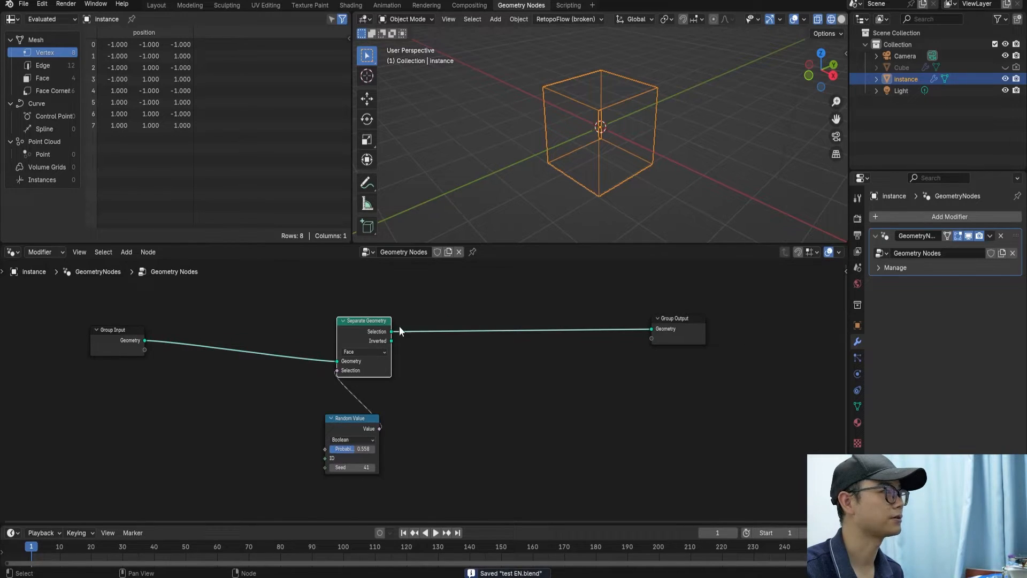
Insert a level 1 Subdivide Mesh node after Separate Geometry's Selection output and reposition Group Output
{"action": "key", "text": "shift+a"}
{"action": "type", "text": "sub"}
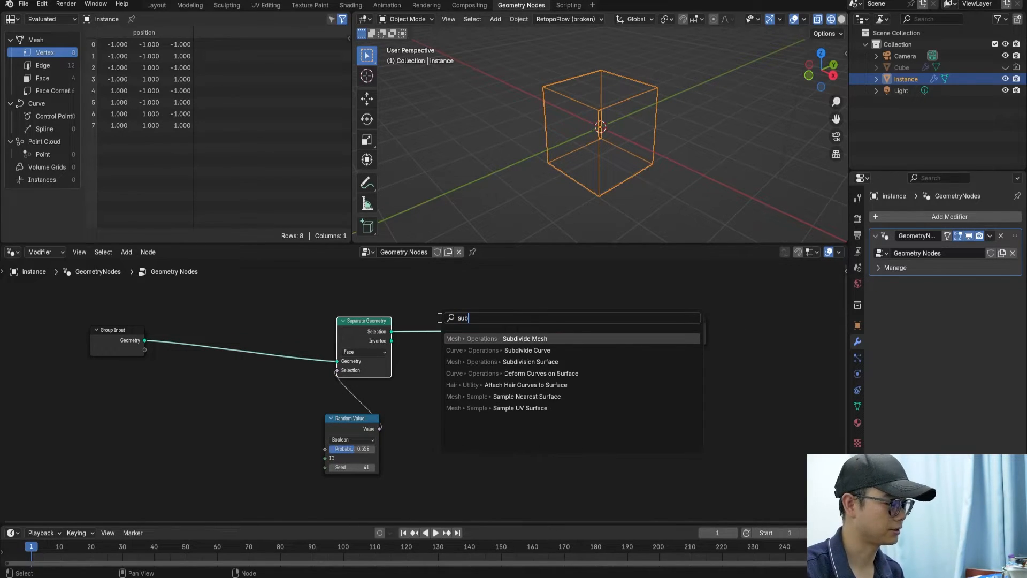
{"action": "key", "text": "Return"}
{"action": "left_click", "coordinate": [480, 319]}
{"action": "scroll", "coordinate": [481, 319], "scroll_direction": "up", "scroll_amount": 2}
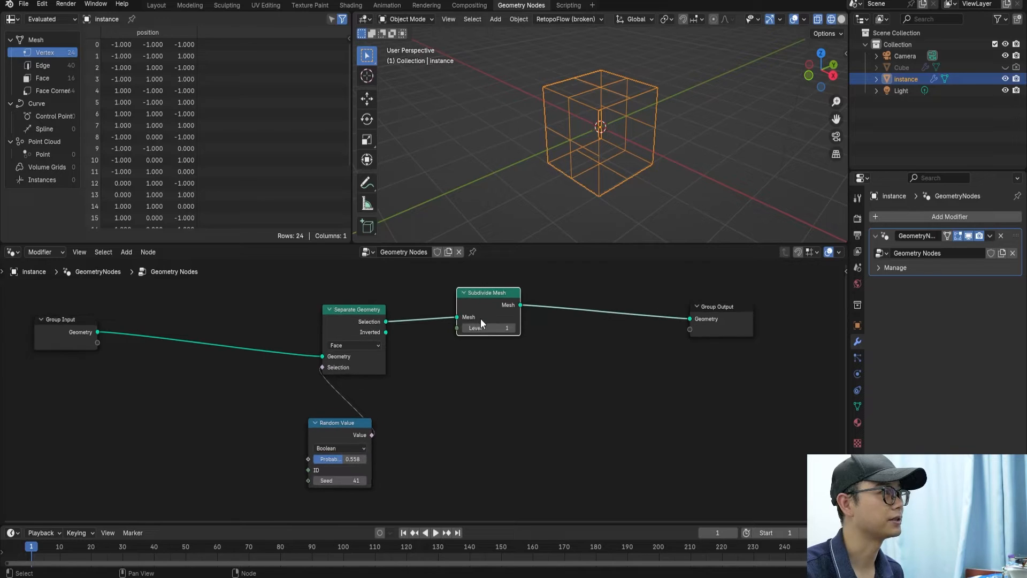
{"action": "left_click_drag", "start_coordinate": [722, 329], "coordinate": [727, 329]}
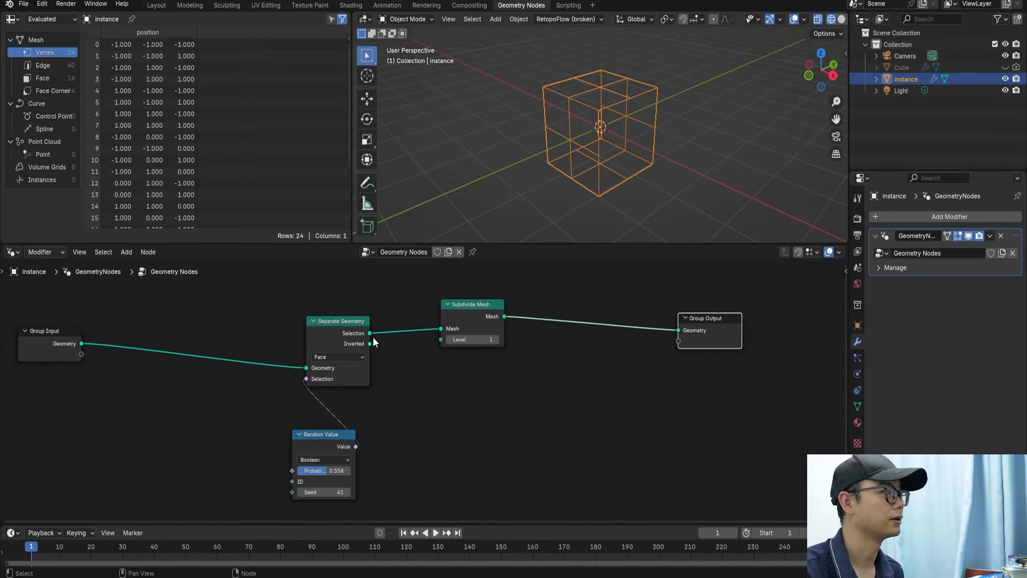
Preview Separate Geometry's Selection output with a Viewer node and inspect the selected faces in solid shading
{"action": "scroll", "coordinate": [336, 412], "scroll_direction": "up", "scroll_amount": 1}
{"action": "left_click", "coordinate": [341, 324], "text": "ctrl+shift"}
{"action": "left_click_drag", "start_coordinate": [421, 331], "coordinate": [470, 376]}
{"action": "middle_click_drag", "start_coordinate": [605, 134], "coordinate": [690, 80]}
{"action": "scroll", "coordinate": [313, 474], "scroll_direction": "up", "scroll_amount": 1}
{"action": "left_click", "coordinate": [313, 472]}
{"action": "left_click", "coordinate": [442, 441]}
{"action": "left_click", "coordinate": [842, 20]}
{"action": "middle_click_drag", "start_coordinate": [630, 134], "coordinate": [621, 177]}
{"action": "middle_click_drag", "start_coordinate": [252, 560], "coordinate": [262, 558]}
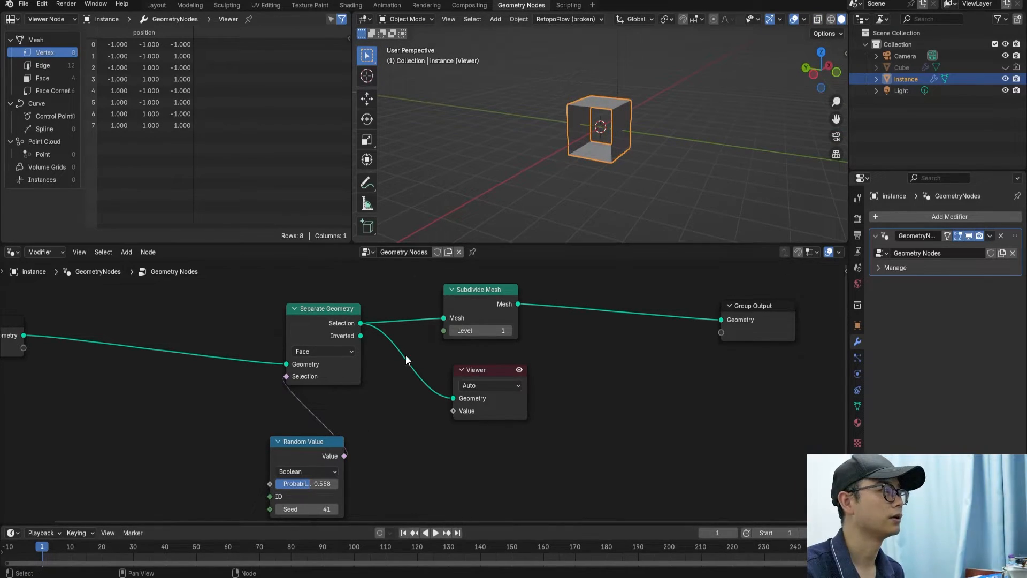
Delete the Viewer node and move Subdivide Mesh slightly up
{"action": "middle_click_drag", "start_coordinate": [405, 355], "coordinate": [388, 360]}
{"action": "left_click", "coordinate": [472, 371]}
{"action": "key", "text": "x"}
{"action": "left_click_drag", "start_coordinate": [461, 303], "coordinate": [461, 294]}
Insert a Join Geometry node after Subdivide Mesh, link Separate Geometry's Inverted output into it, and move Group Output farther away
{"action": "key", "text": "shift+a"}
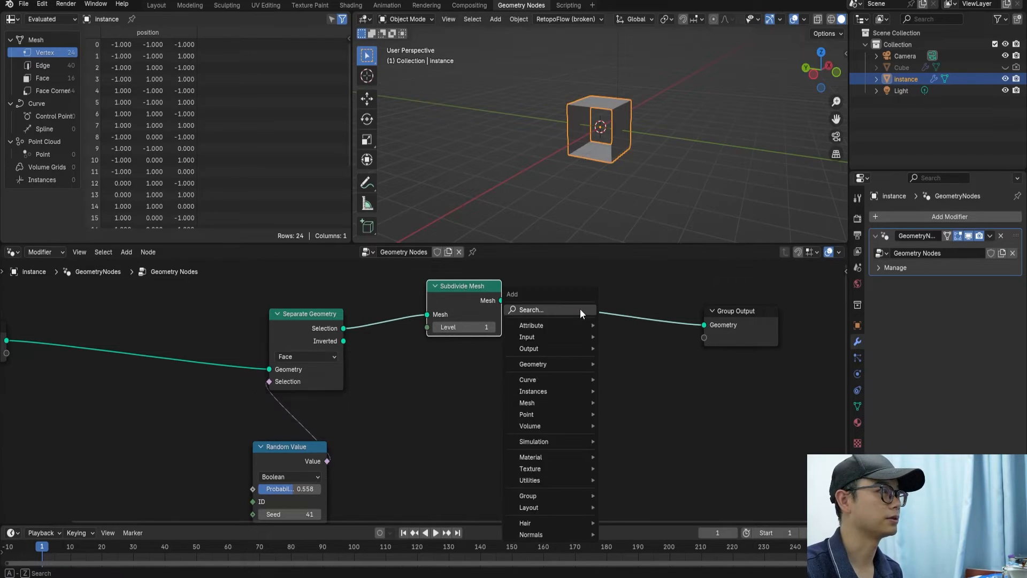
{"action": "type", "text": "join"}
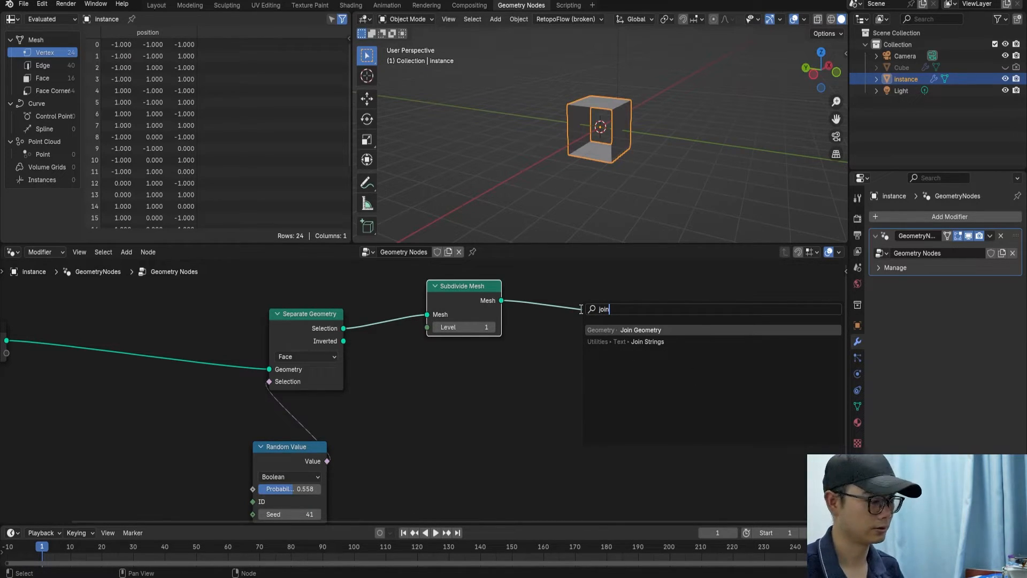
{"action": "key", "text": "Return"}
{"action": "left_click", "coordinate": [589, 319]}
{"action": "left_click_drag", "start_coordinate": [347, 343], "coordinate": [579, 340]}
{"action": "scroll", "coordinate": [511, 357], "scroll_direction": "down", "scroll_amount": 1}
{"action": "left_click_drag", "start_coordinate": [683, 334], "coordinate": [852, 331]}
Return the viewport to wireframe shading and view the joined cube up close
{"action": "left_click", "coordinate": [833, 20]}
{"action": "scroll", "coordinate": [612, 137], "scroll_direction": "up", "scroll_amount": 2}
{"action": "middle_click_drag", "start_coordinate": [612, 137], "coordinate": [569, 152]}
Insert a Merge by Distance node between Join Geometry and Group Output and check the cube
{"action": "middle_click_drag", "start_coordinate": [561, 356], "coordinate": [518, 356]}
{"action": "key", "text": "shift+a"}
{"action": "type", "text": "me"}
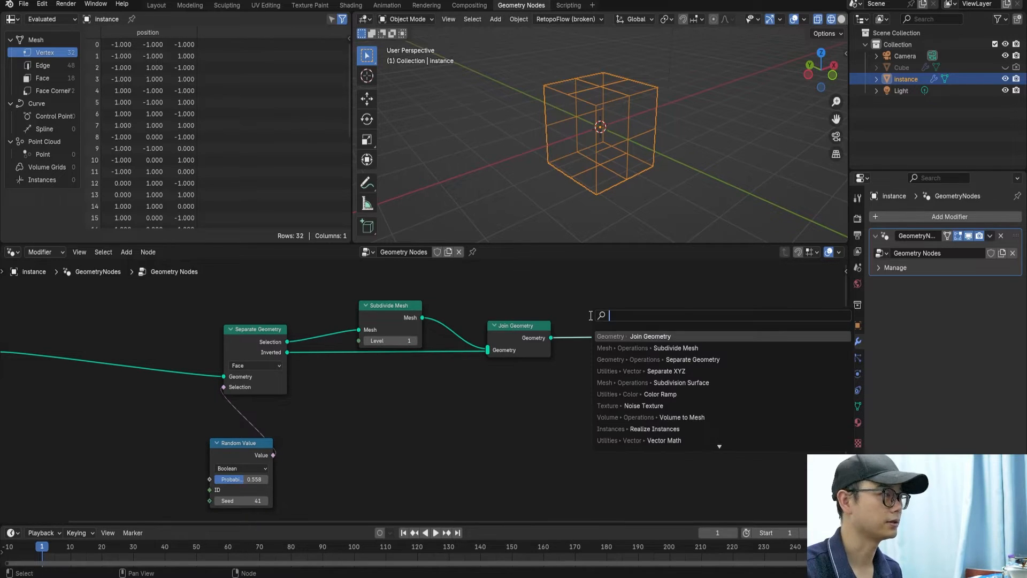
{"action": "type", "text": "r"}
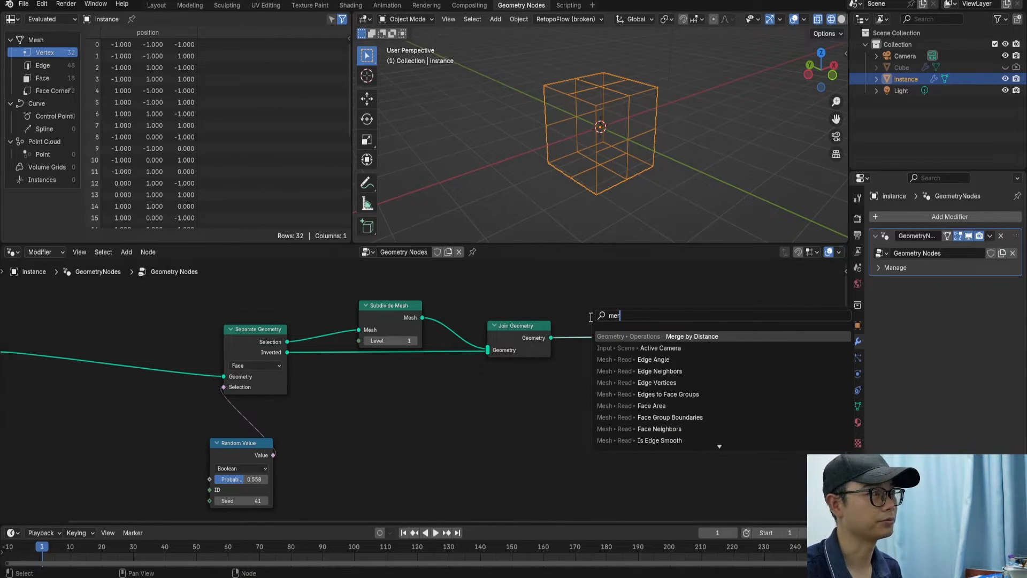
{"action": "key", "text": "Return"}
{"action": "left_click", "coordinate": [582, 326]}
{"action": "middle_click_drag", "start_coordinate": [598, 85], "coordinate": [633, 233]}
{"action": "scroll", "coordinate": [620, 319], "scroll_direction": "up", "scroll_amount": 1}
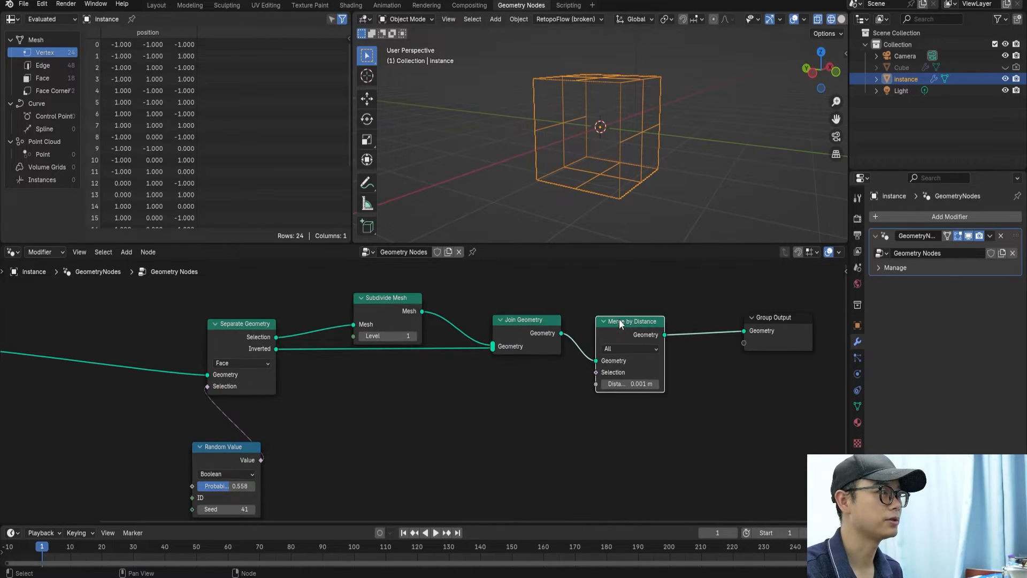
Spread out the Group Output, Merge by Distance and Subdivide Mesh nodes for a cleaner layout
{"action": "middle_click_drag", "start_coordinate": [620, 319], "coordinate": [550, 330]}
{"action": "left_click_drag", "start_coordinate": [727, 335], "coordinate": [764, 337]}
{"action": "middle_click_drag", "start_coordinate": [607, 133], "coordinate": [591, 138]}
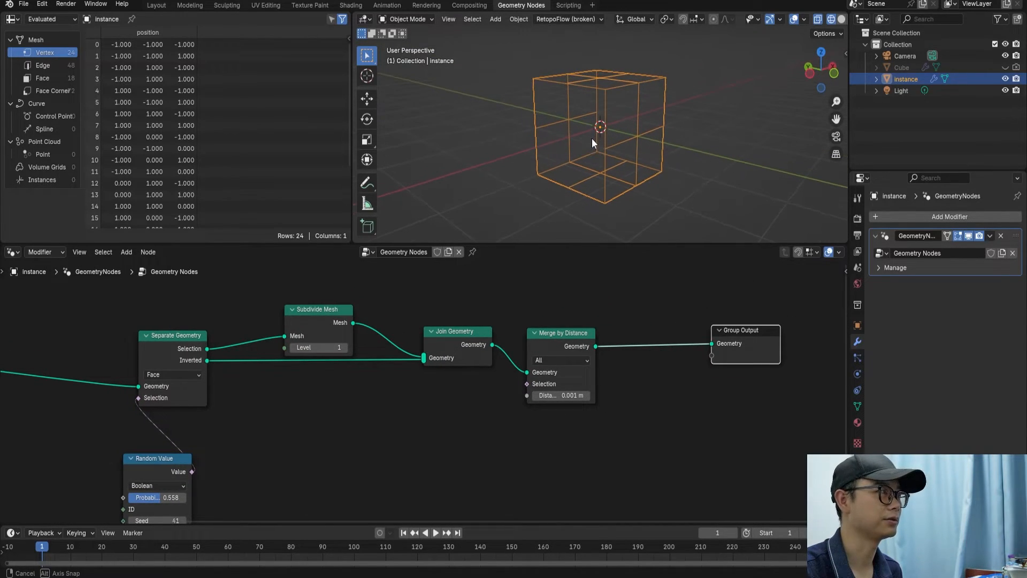
{"action": "scroll", "coordinate": [559, 356], "scroll_direction": "up", "scroll_amount": 1}
{"action": "left_click_drag", "start_coordinate": [554, 338], "coordinate": [589, 325]}
{"action": "scroll", "coordinate": [588, 335], "scroll_direction": "down", "scroll_amount": 2}
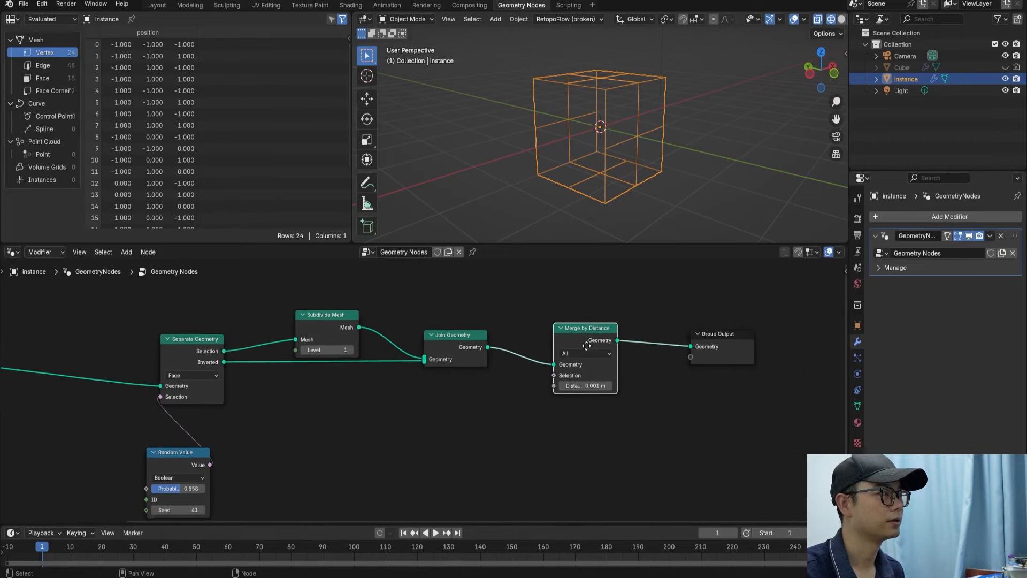
{"action": "middle_click_drag", "start_coordinate": [585, 347], "coordinate": [595, 333]}
{"action": "scroll", "coordinate": [479, 363], "scroll_direction": "up", "scroll_amount": 1}
{"action": "middle_click_drag", "start_coordinate": [480, 363], "coordinate": [552, 361]}
{"action": "scroll", "coordinate": [551, 361], "scroll_direction": "down", "scroll_amount": 1}
{"action": "left_click_drag", "start_coordinate": [419, 312], "coordinate": [419, 299]}
{"action": "scroll", "coordinate": [320, 377], "scroll_direction": "down", "scroll_amount": 1}
Add a Repeat Zone and route Group Input's geometry through its input node into Separate Geometry
{"action": "key", "text": "shift+a"}
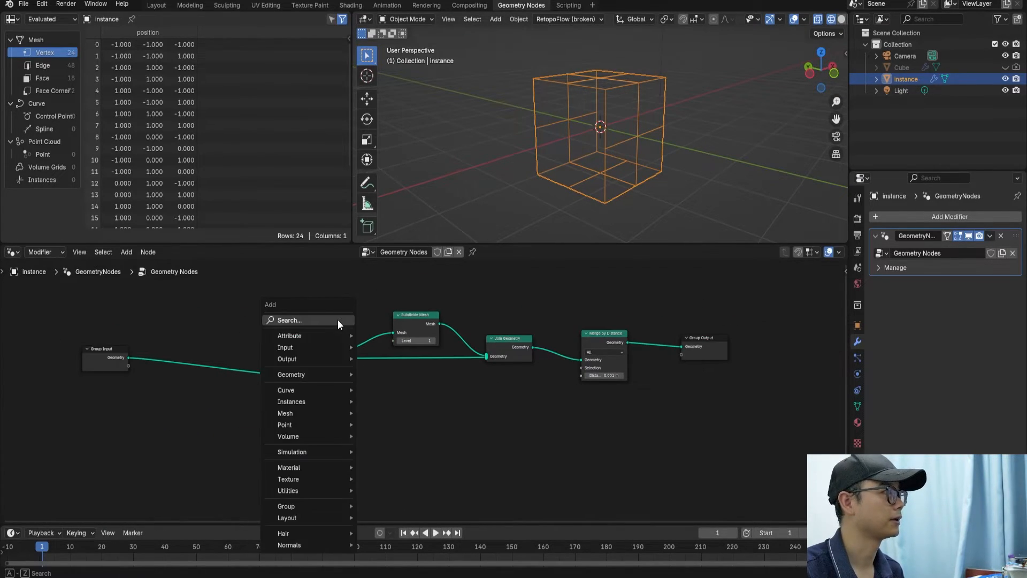
{"action": "type", "text": "rea"}
{"action": "key", "text": "BackSpace"}
{"action": "type", "text": "p"}
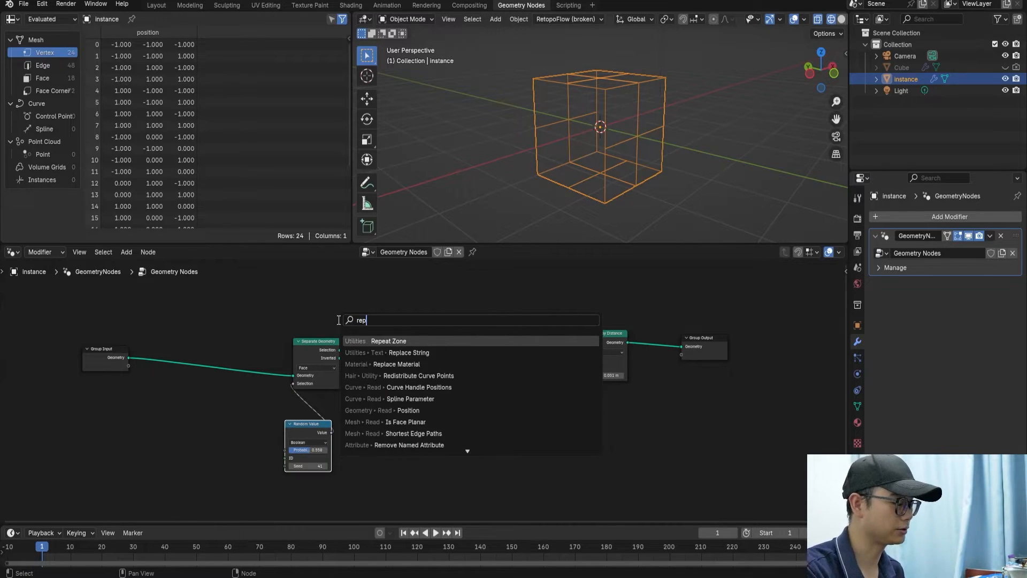
{"action": "left_click", "coordinate": [388, 341]}
{"action": "scroll", "coordinate": [350, 289], "scroll_direction": "up", "scroll_amount": 2}
{"action": "left_click_drag", "start_coordinate": [348, 285], "coordinate": [208, 345]}
{"action": "left_click_drag", "start_coordinate": [81, 353], "coordinate": [140, 344]}
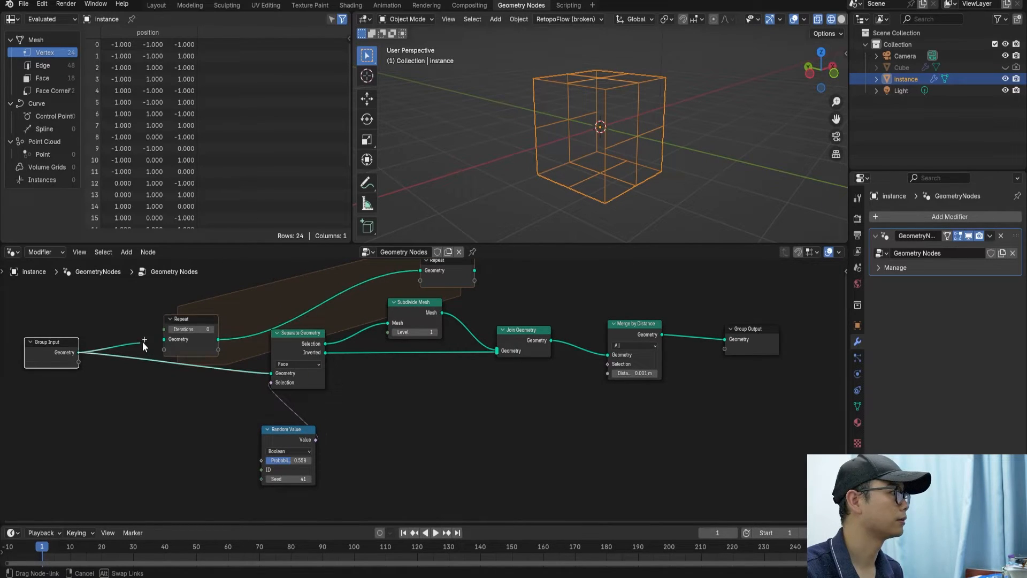
{"action": "left_click_drag", "start_coordinate": [218, 340], "coordinate": [270, 372]}
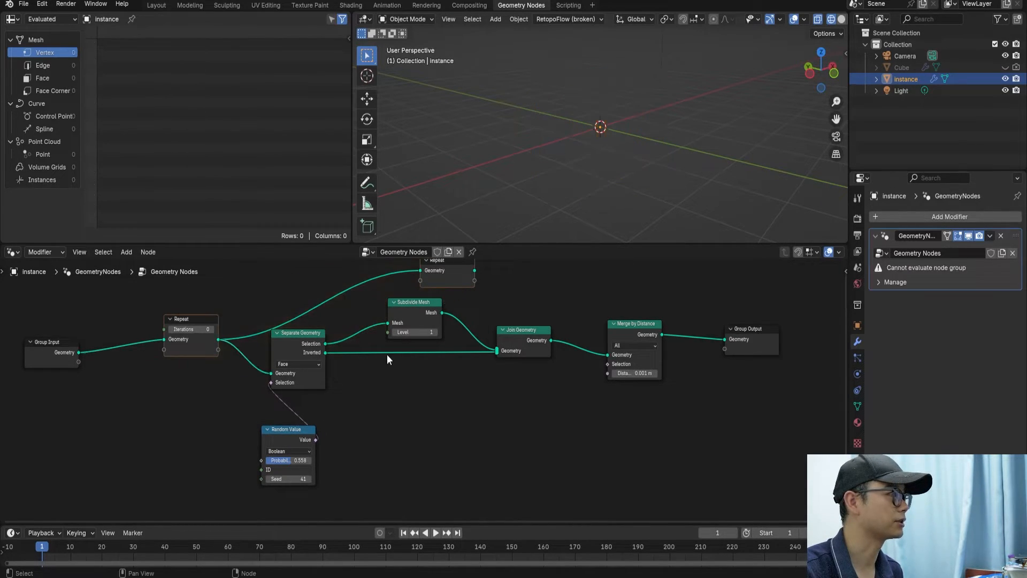
Place the Repeat output node between Merge by Distance and Group Output, link it to both, and save the file
{"action": "middle_click_drag", "start_coordinate": [388, 355], "coordinate": [325, 383]}
{"action": "left_click_drag", "start_coordinate": [401, 289], "coordinate": [541, 291]}
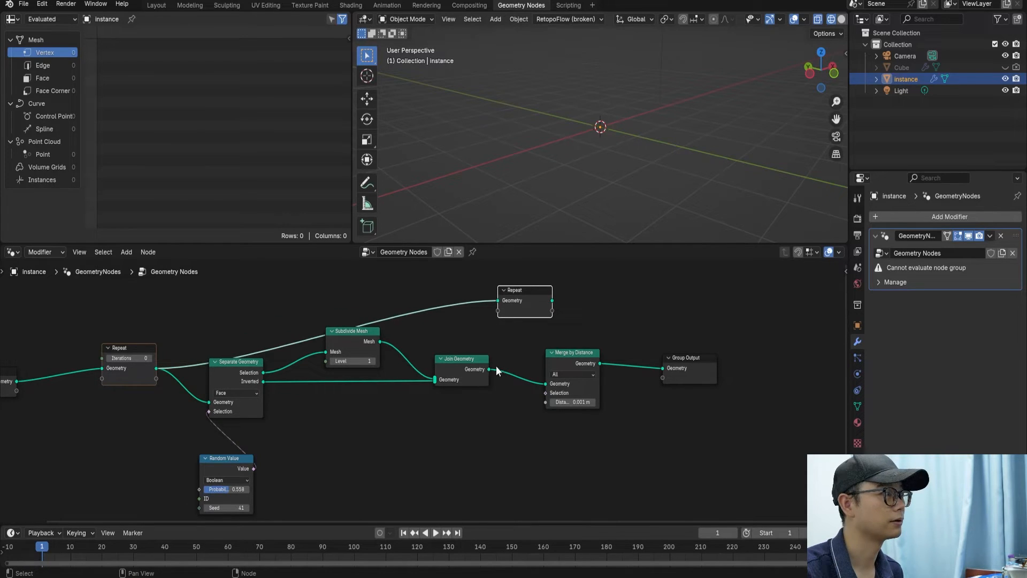
{"action": "left_click_drag", "start_coordinate": [599, 363], "coordinate": [605, 338]}
{"action": "left_click_drag", "start_coordinate": [682, 358], "coordinate": [756, 360]}
{"action": "left_click_drag", "start_coordinate": [664, 336], "coordinate": [682, 357]}
{"action": "key", "text": "ctrl+s"}
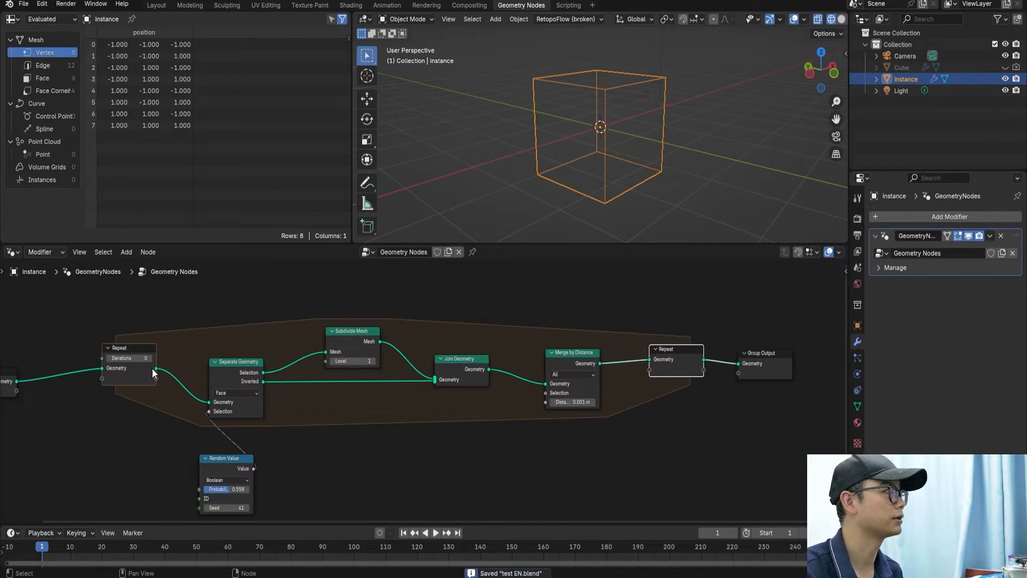
Raise the Repeat Zone's iterations in steps from 1 to 4, check the subdivided cube, and save the file
{"action": "scroll", "coordinate": [143, 358], "scroll_direction": "up", "scroll_amount": 1}
{"action": "middle_click_drag", "start_coordinate": [143, 357], "coordinate": [201, 360]}
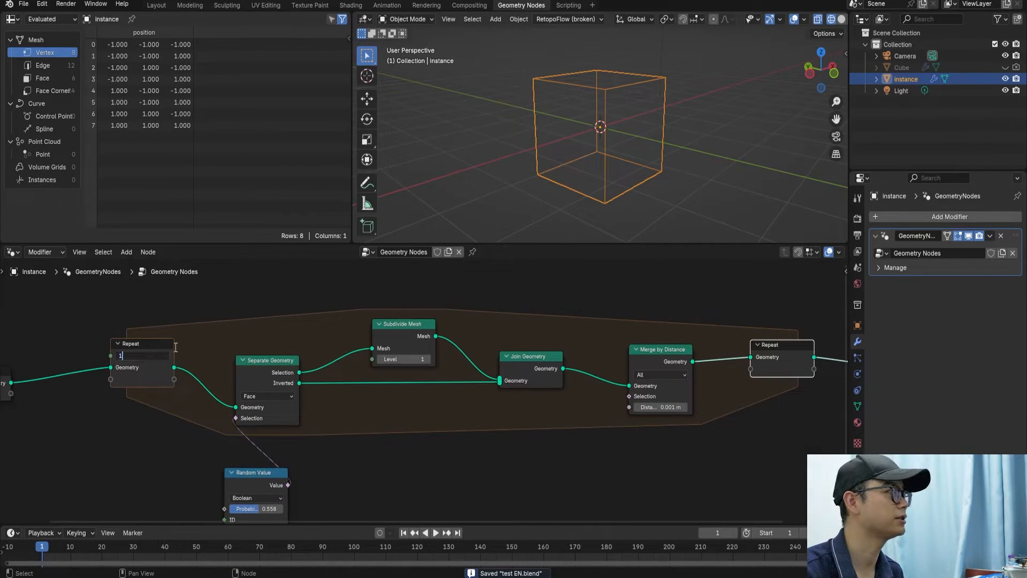
{"action": "type", "text": "1"}
{"action": "key", "text": "Return"}
{"action": "left_click", "coordinate": [167, 355]}
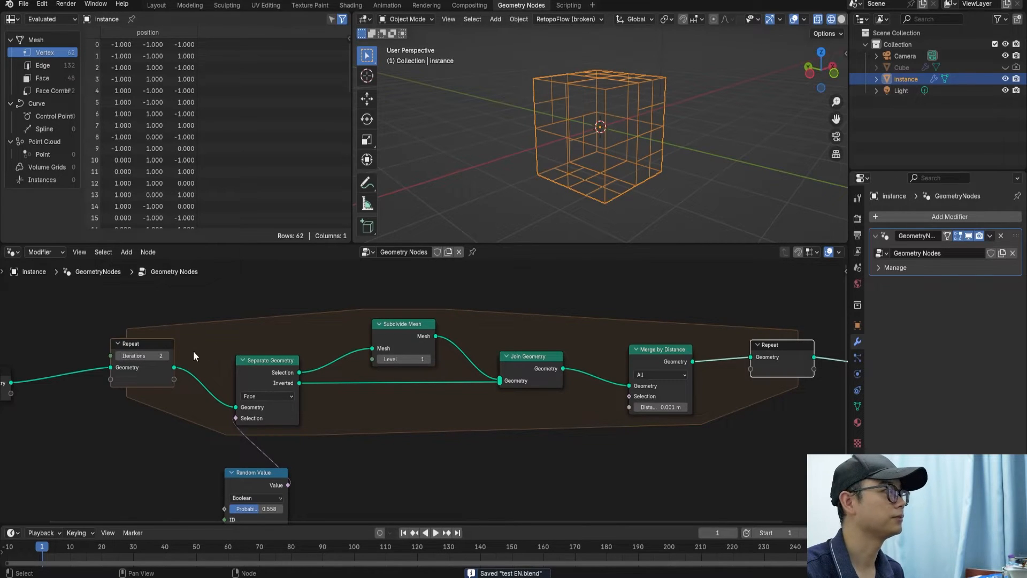
{"action": "left_click", "coordinate": [166, 356]}
{"action": "middle_click_drag", "start_coordinate": [579, 147], "coordinate": [636, 175]}
{"action": "key", "text": "Return"}
{"action": "scroll", "coordinate": [609, 146], "scroll_direction": "down", "scroll_amount": 2}
{"action": "key", "text": "ctrl+s"}
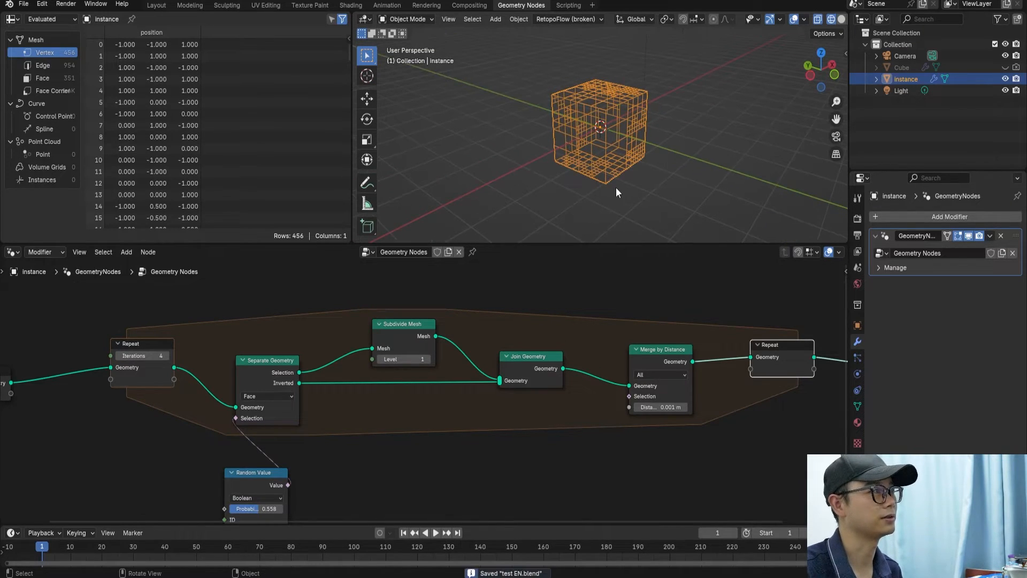
Add a Scene Time node beside the Random Value node
{"action": "scroll", "coordinate": [418, 382], "scroll_direction": "down", "scroll_amount": 4}
{"action": "middle_click_drag", "start_coordinate": [398, 373], "coordinate": [372, 371]}
{"action": "scroll", "coordinate": [367, 374], "scroll_direction": "up", "scroll_amount": 5}
{"action": "middle_click_drag", "start_coordinate": [312, 409], "coordinate": [454, 387]}
{"action": "scroll", "coordinate": [364, 377], "scroll_direction": "down", "scroll_amount": 2}
{"action": "scroll", "coordinate": [454, 386], "scroll_direction": "up", "scroll_amount": 2}
{"action": "left_click_drag", "start_coordinate": [420, 412], "coordinate": [432, 412]}
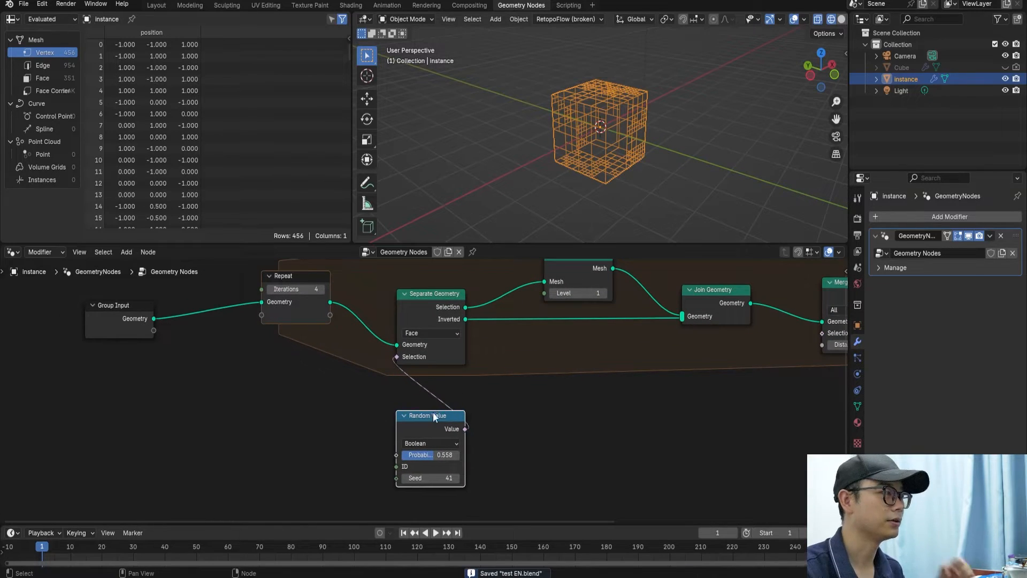
{"action": "key", "text": "shift+a"}
{"action": "mouse_move", "coordinate": [239, 368]}
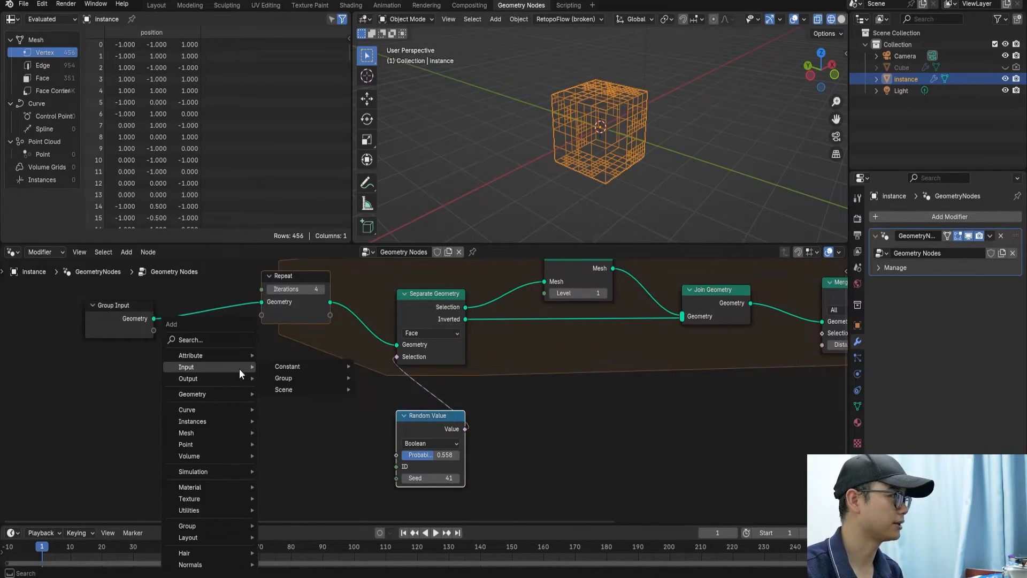
{"action": "left_click", "coordinate": [229, 341]}
{"action": "type", "text": "sce"}
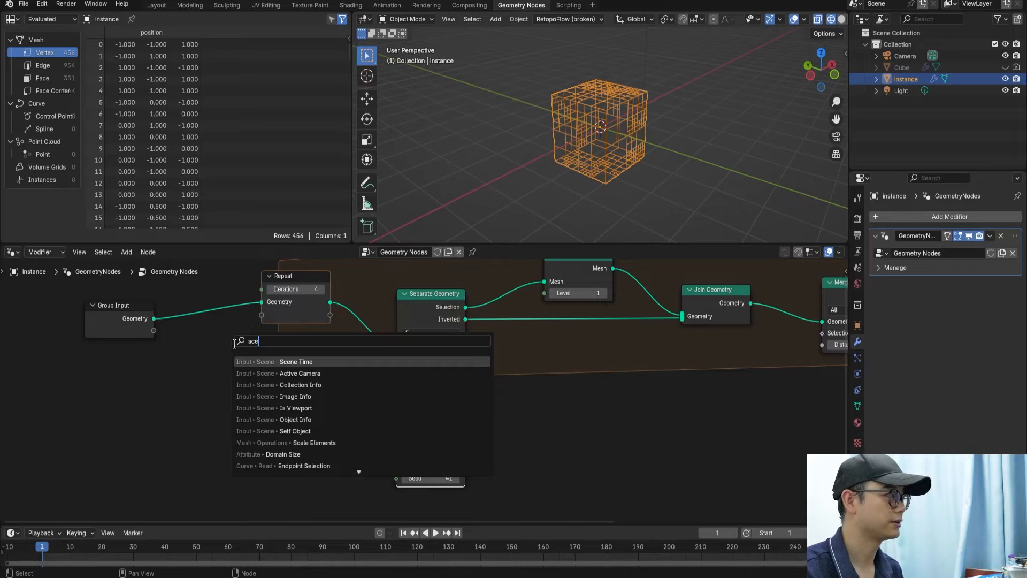
{"action": "key", "text": "Return"}
{"action": "left_click", "coordinate": [106, 454]}
Link Scene Time's Frame output to Random Value's Probability and test it by playing and scrubbing the timeline
{"action": "middle_click_drag", "start_coordinate": [185, 461], "coordinate": [210, 441]}
{"action": "left_click_drag", "start_coordinate": [209, 460], "coordinate": [274, 440]}
{"action": "left_click_drag", "start_coordinate": [193, 448], "coordinate": [422, 435]}
{"action": "key", "text": "space"}
{"action": "left_click_drag", "start_coordinate": [98, 552], "coordinate": [48, 558]}
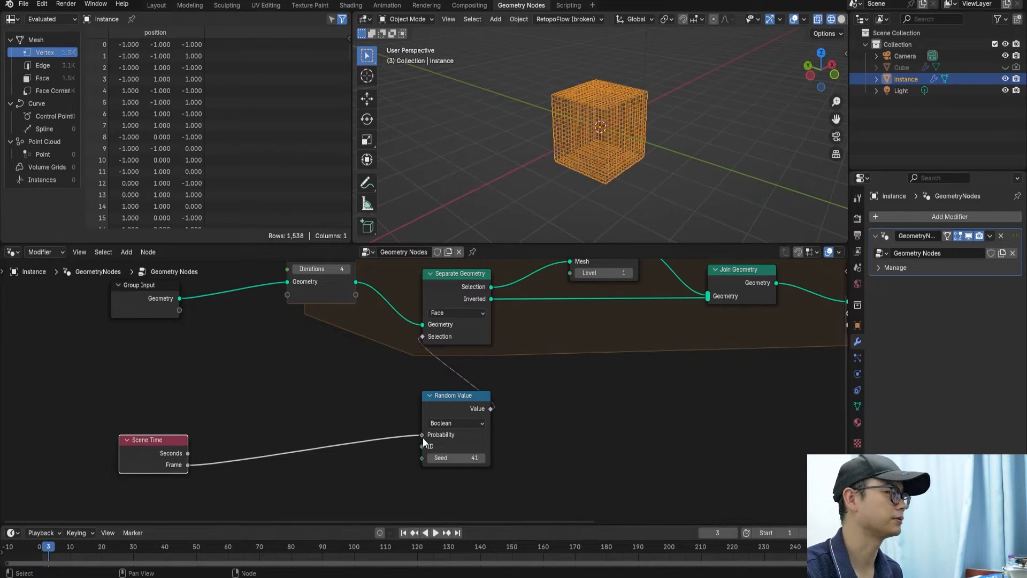
Attach a Viewer to the Repeat output node, place it beside Random Value, and link Scene Time's Frame to its Value
{"action": "scroll", "coordinate": [419, 438], "scroll_direction": "up", "scroll_amount": 1}
{"action": "middle_click_drag", "start_coordinate": [438, 436], "coordinate": [478, 425]}
{"action": "scroll", "coordinate": [477, 425], "scroll_direction": "up", "scroll_amount": 2}
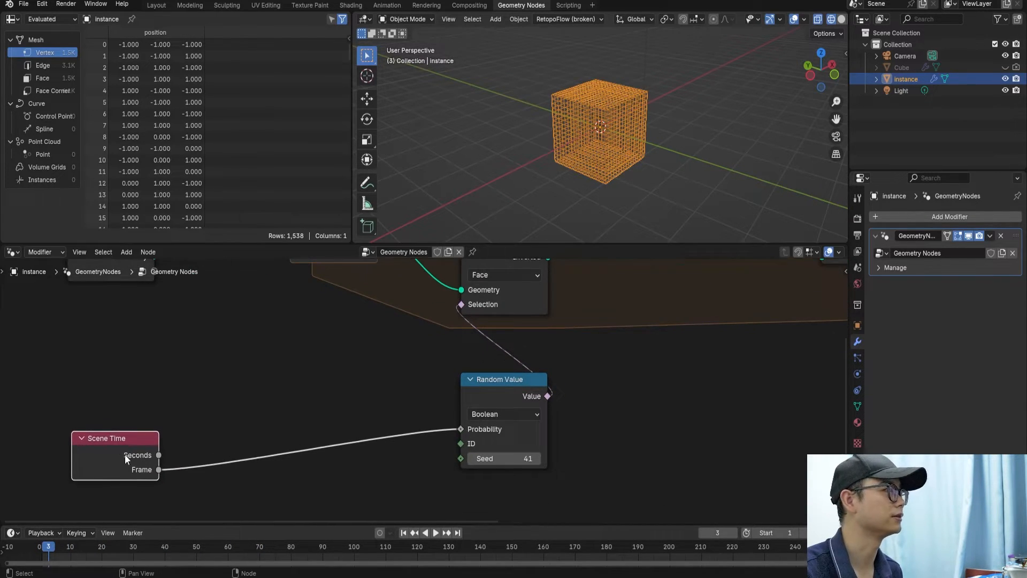
{"action": "scroll", "coordinate": [287, 426], "scroll_direction": "down", "scroll_amount": 3}
{"action": "middle_click_drag", "start_coordinate": [540, 314], "coordinate": [461, 327]}
{"action": "scroll", "coordinate": [535, 315], "scroll_direction": "down", "scroll_amount": 1}
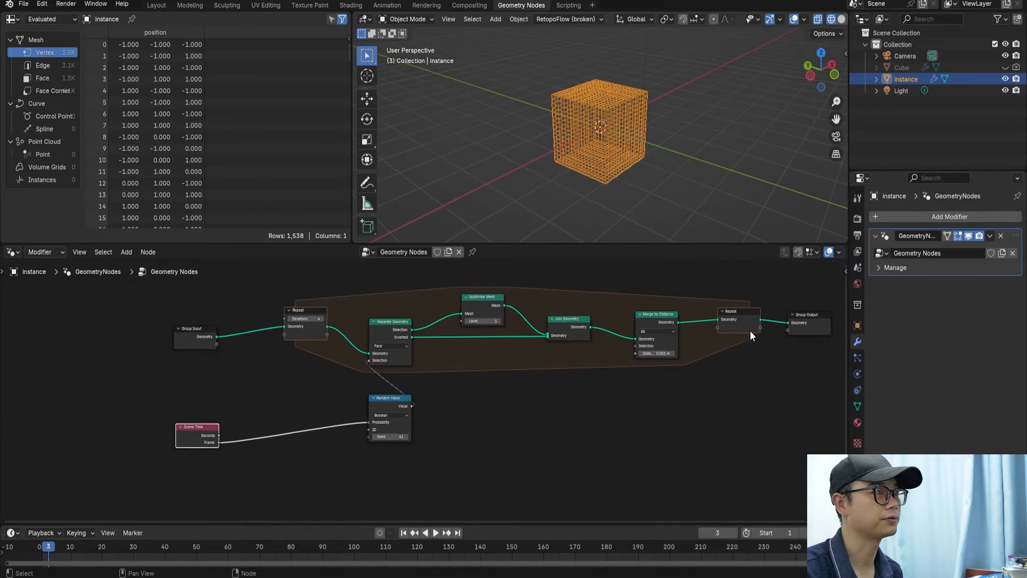
{"action": "left_click", "coordinate": [747, 325], "text": "ctrl+shift"}
{"action": "left_click_drag", "start_coordinate": [794, 323], "coordinate": [459, 417]}
{"action": "scroll", "coordinate": [418, 400], "scroll_direction": "up", "scroll_amount": 3}
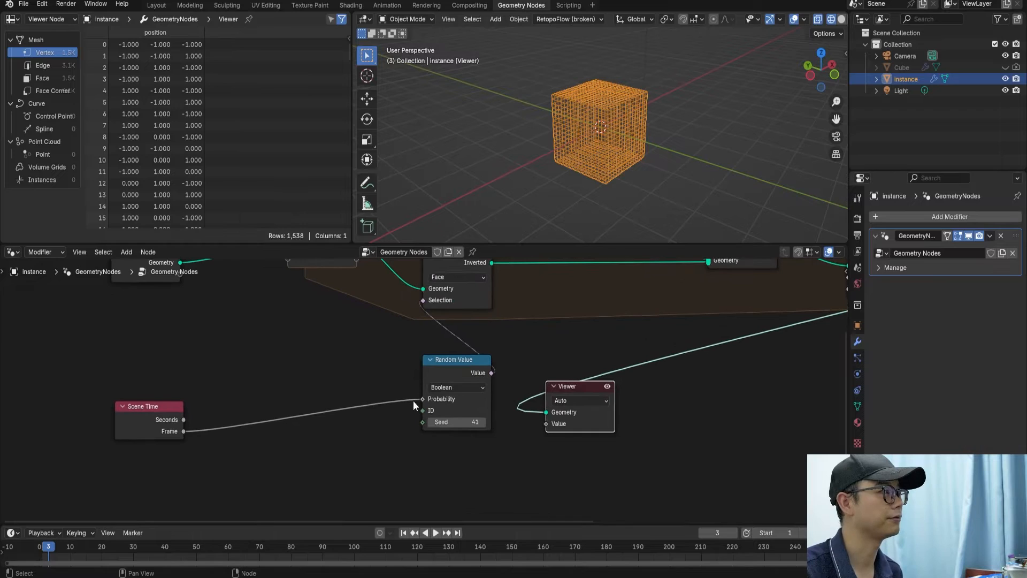
{"action": "left_click_drag", "start_coordinate": [184, 431], "coordinate": [546, 424]}
Play the animation from frame 0 and examine how the Viewer's frame values change in the spreadsheet
{"action": "left_click", "coordinate": [29, 551]}
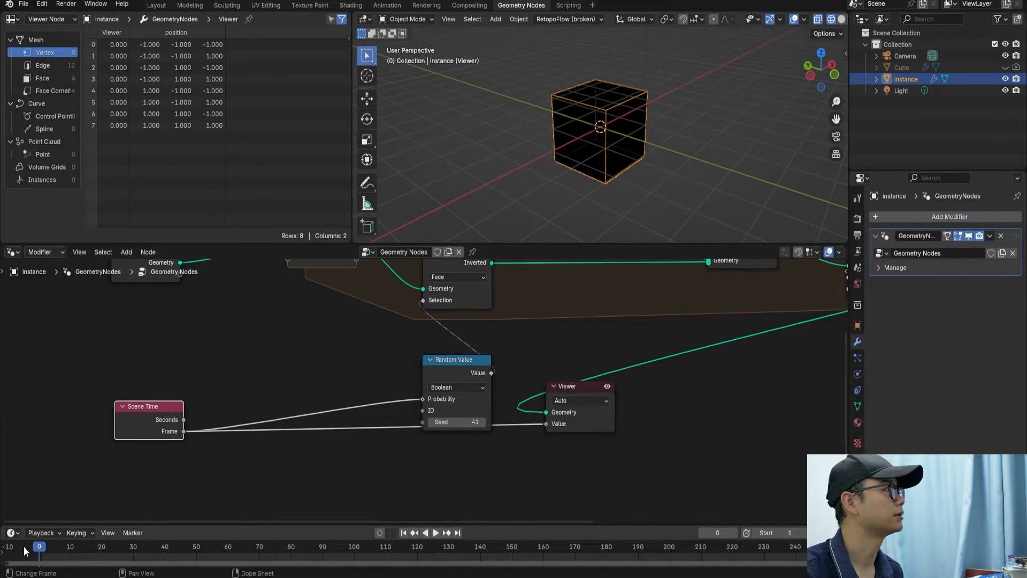
{"action": "key", "text": "space"}
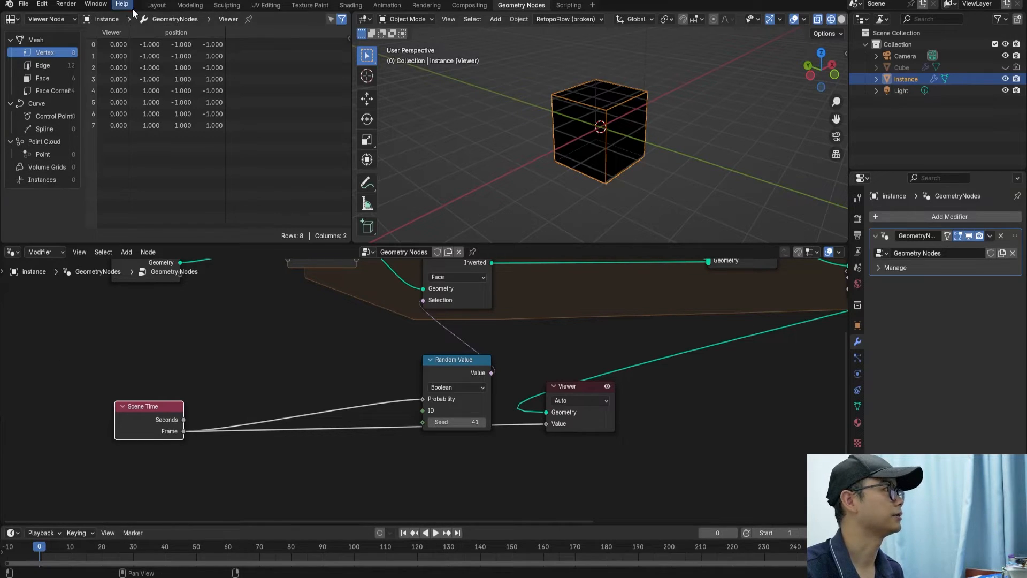
{"action": "key", "text": "space"}
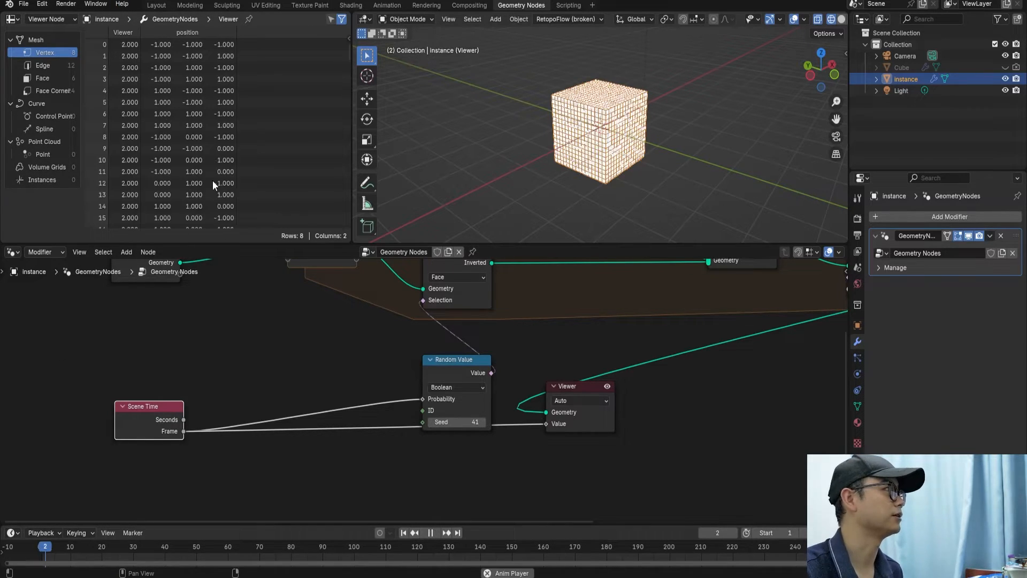
{"action": "key", "text": "space"}
{"action": "key", "text": "space"}
{"action": "left_click", "coordinate": [53, 554]}
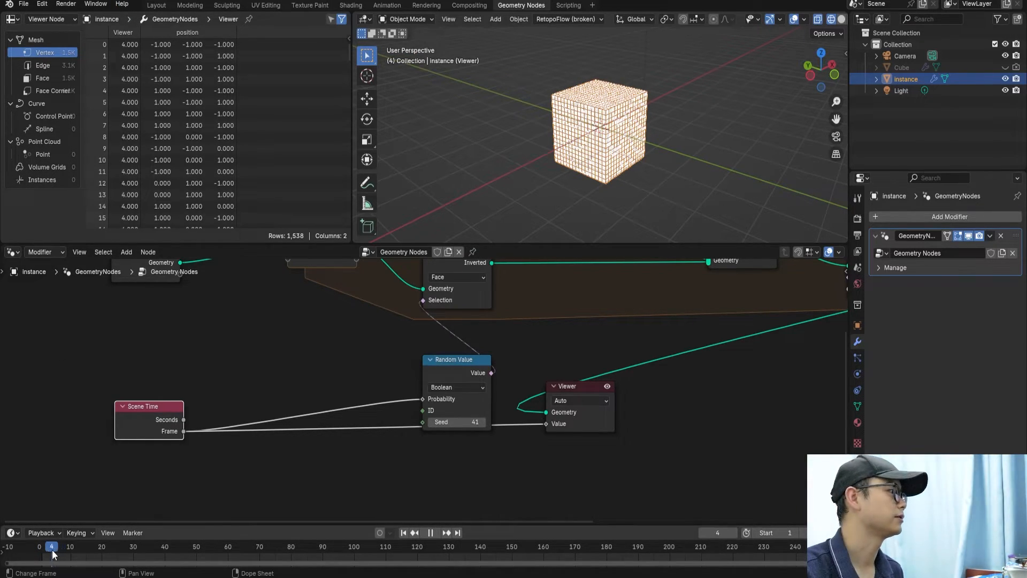
{"action": "key", "text": "space"}
Move Random Value and Scene Time further apart and cut the link from Frame to the Viewer's Value
{"action": "scroll", "coordinate": [475, 373], "scroll_direction": "up", "scroll_amount": 1}
{"action": "middle_click_drag", "start_coordinate": [450, 395], "coordinate": [473, 392]}
{"action": "left_click_drag", "start_coordinate": [481, 369], "coordinate": [480, 346]}
{"action": "scroll", "coordinate": [452, 366], "scroll_direction": "up", "scroll_amount": 1}
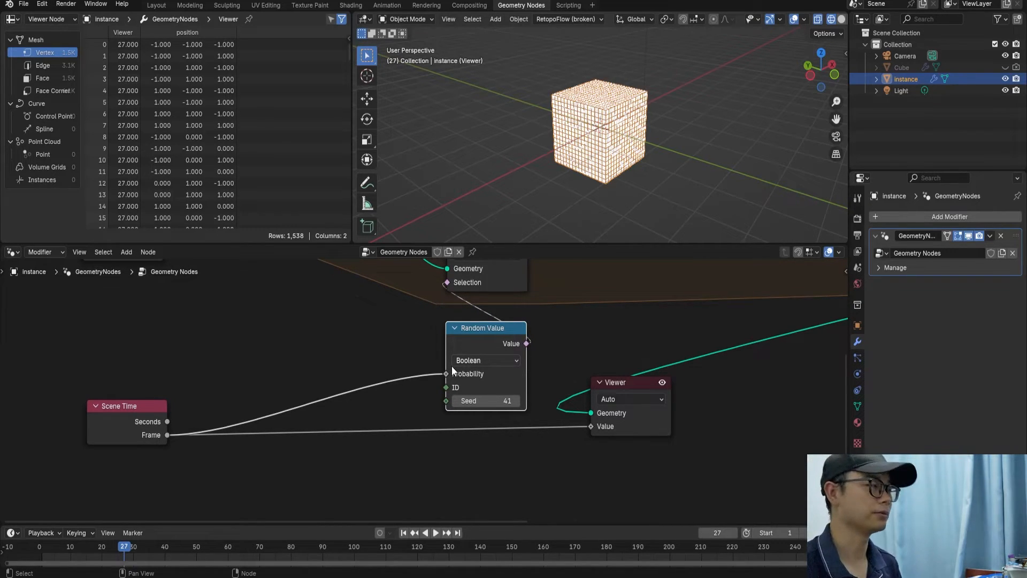
{"action": "left_click_drag", "start_coordinate": [129, 407], "coordinate": [72, 406]}
{"action": "right_click_drag", "start_coordinate": [390, 469], "coordinate": [414, 398], "text": "ctrl"}
Insert a Math node between Scene Time's Frame and Random Value's Probability, set to Divide by 24
{"action": "key", "text": "shift+a"}
{"action": "type", "text": "mat"}
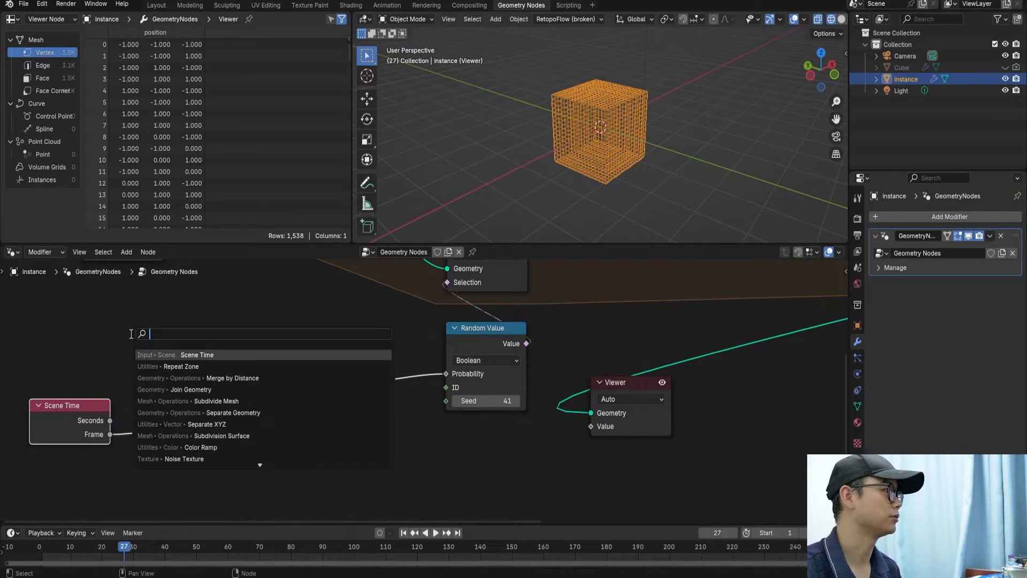
{"action": "type", "text": "h"}
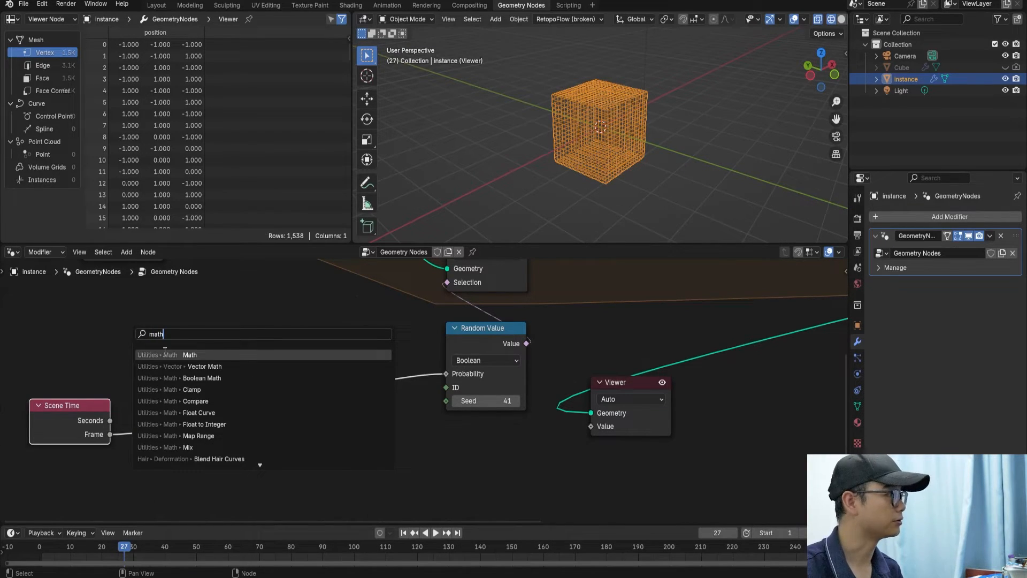
{"action": "left_click", "coordinate": [207, 355]}
{"action": "left_click", "coordinate": [141, 367]}
{"action": "left_click", "coordinate": [175, 406]}
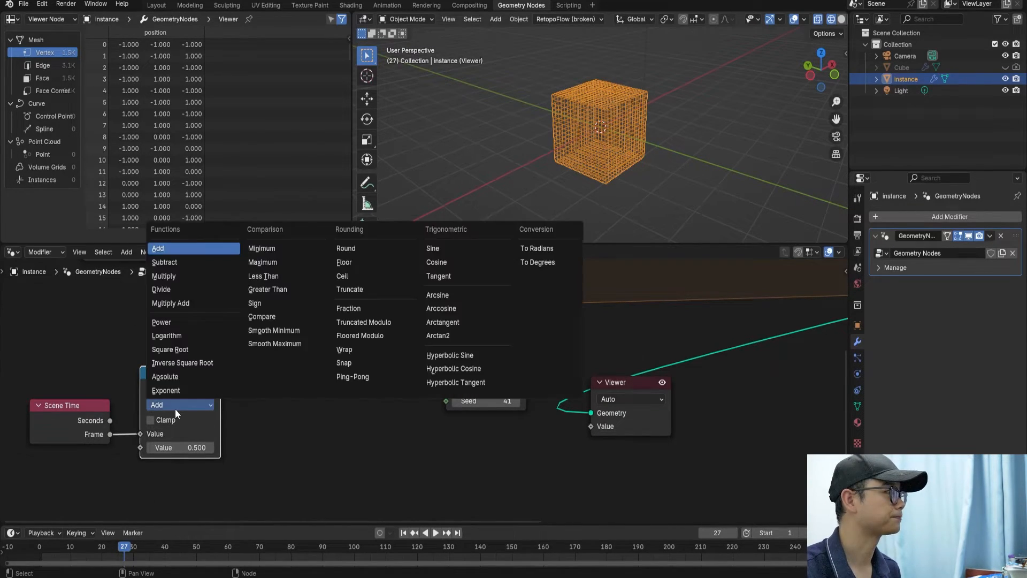
{"action": "left_click", "coordinate": [182, 289]}
{"action": "left_click", "coordinate": [188, 450]}
{"action": "type", "text": "24"}
{"action": "key", "text": "Return"}
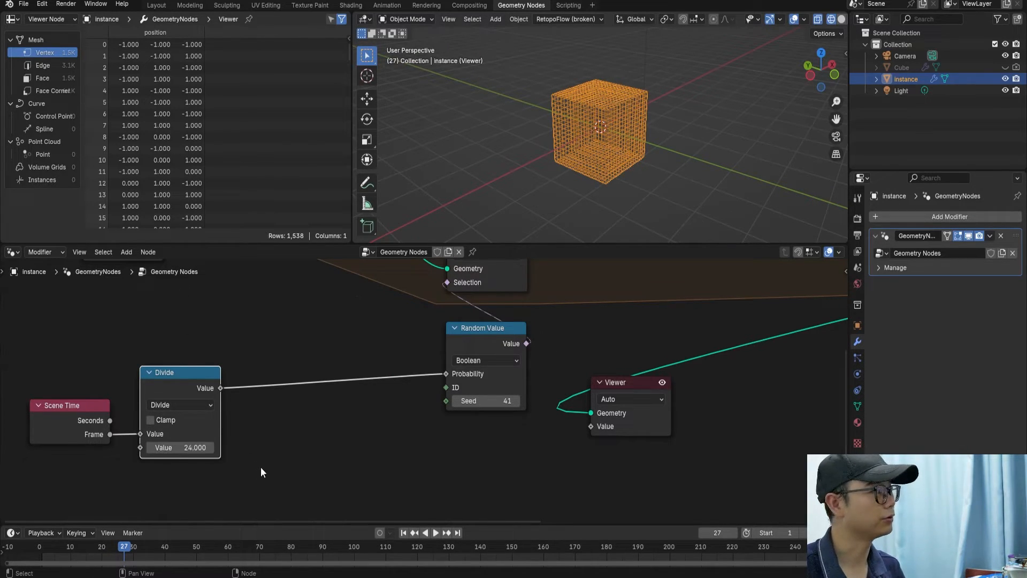
Check the scene's frame rate in the output settings
{"action": "left_click", "coordinate": [858, 218]}
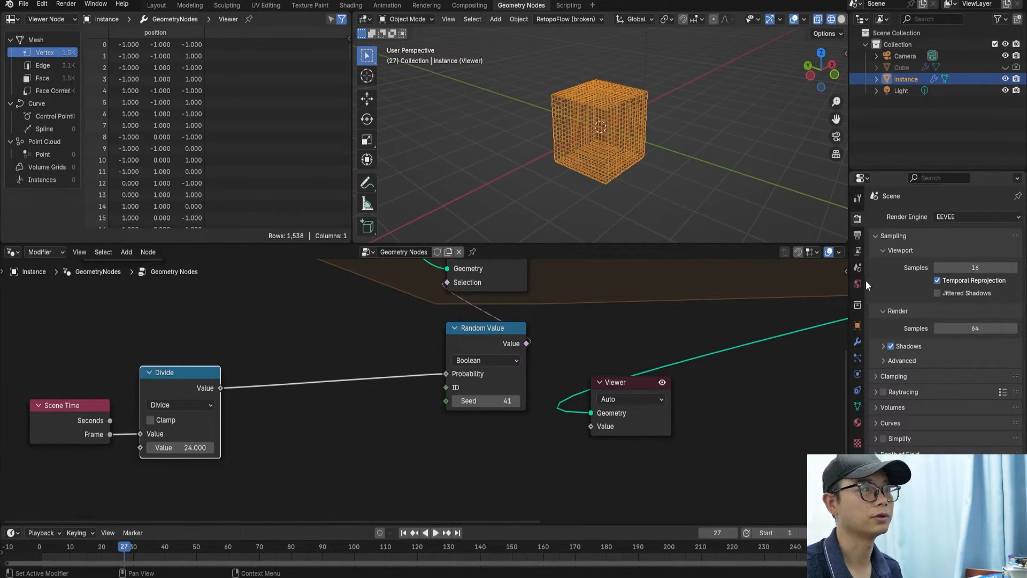
{"action": "left_click", "coordinate": [858, 238]}
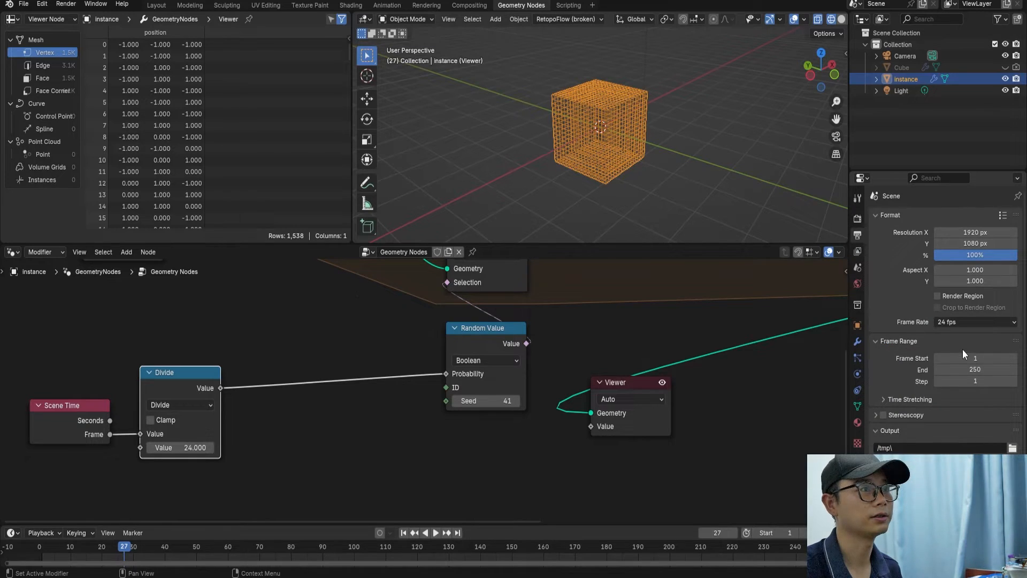
{"action": "left_click", "coordinate": [953, 323]}
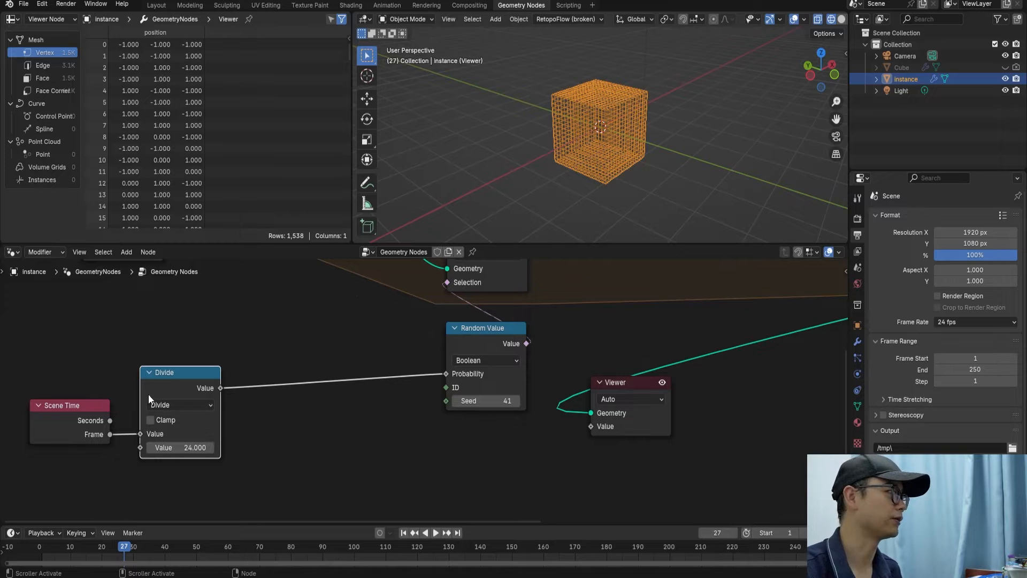
Duplicate the Divide node onto the link to Probability and change the copy to Subtract with a value of 2
{"action": "key", "text": "shift+d"}
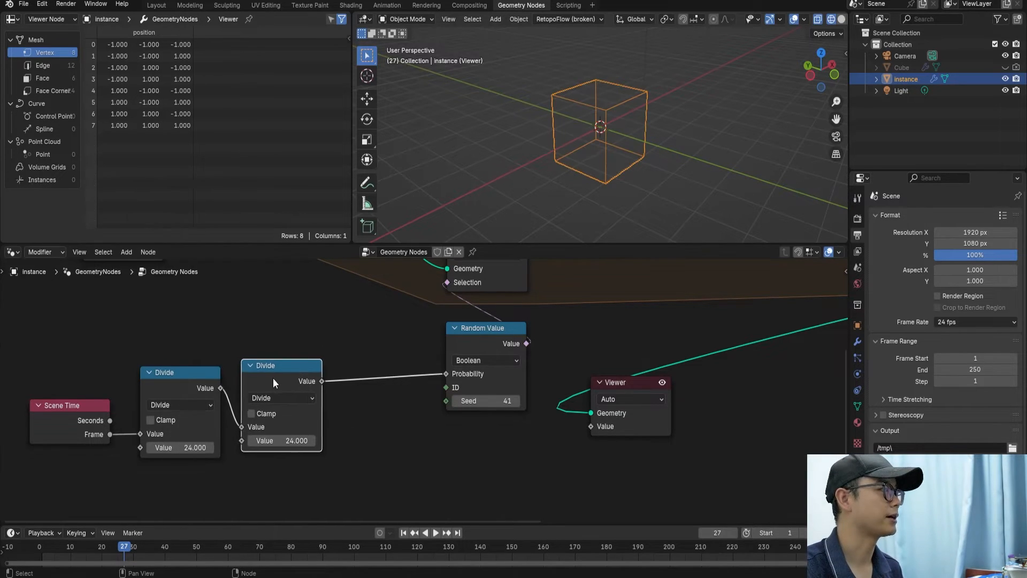
{"action": "left_click", "coordinate": [270, 386]}
{"action": "scroll", "coordinate": [279, 396], "scroll_direction": "down", "scroll_amount": 1}
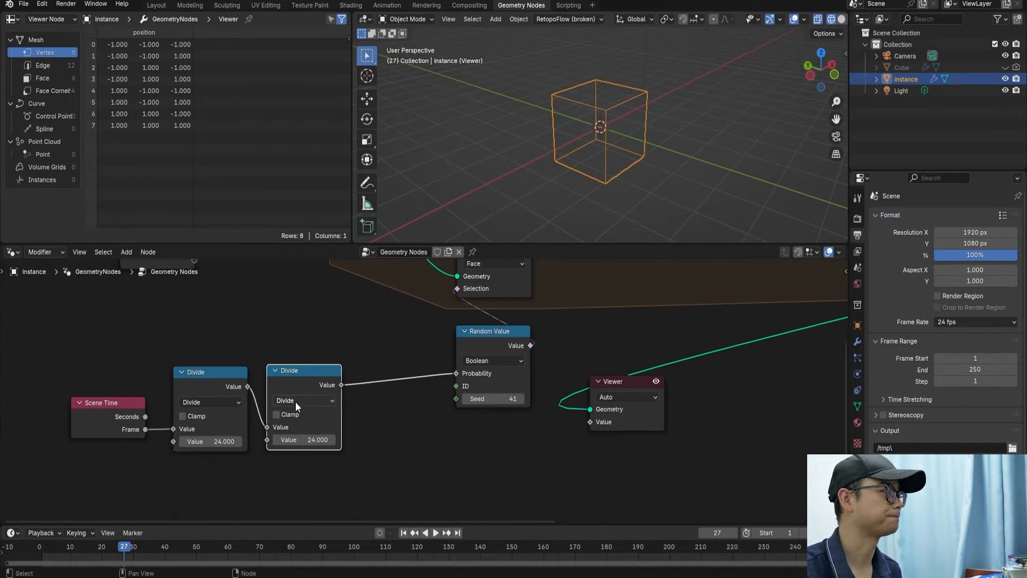
{"action": "left_click", "coordinate": [300, 401]}
{"action": "left_click", "coordinate": [303, 444]}
{"action": "left_click", "coordinate": [312, 436]}
{"action": "type", "text": "2"}
{"action": "key", "text": "Return"}
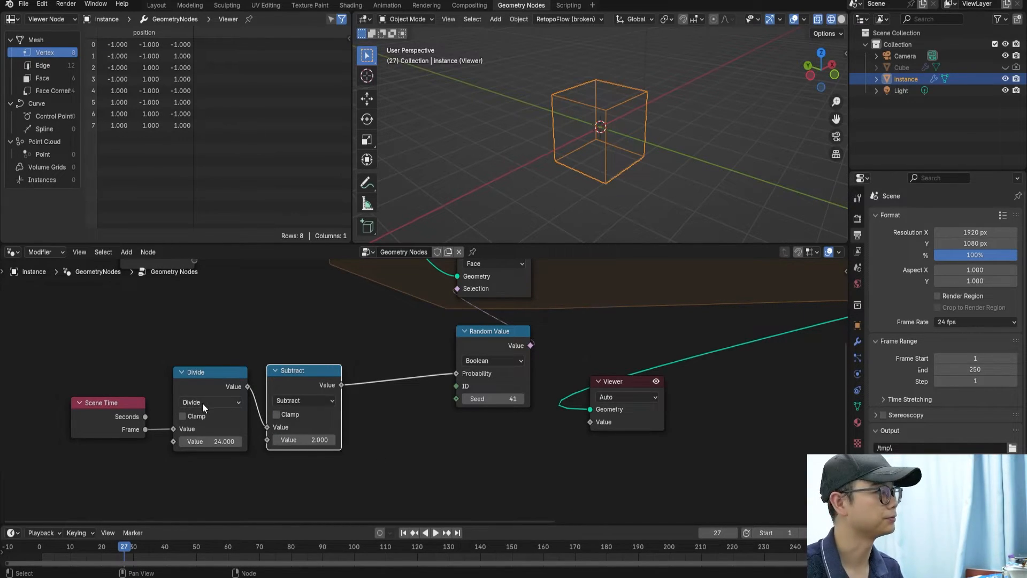
Link the Divide output to the Viewer's Value and scrub the timeline to frame 26 to examine the result
{"action": "scroll", "coordinate": [202, 402], "scroll_direction": "up", "scroll_amount": 1}
{"action": "scroll", "coordinate": [175, 389], "scroll_direction": "down", "scroll_amount": 2}
{"action": "left_click_drag", "start_coordinate": [273, 387], "coordinate": [566, 417]}
{"action": "left_click", "coordinate": [48, 546]}
{"action": "key", "text": "space"}
{"action": "mouse_move", "coordinate": [48, 546]}
{"action": "left_mouse_down"}
{"action": "mouse_move", "coordinate": [39, 547]}
{"action": "mouse_move", "coordinate": [68, 547]}
{"action": "mouse_move", "coordinate": [39, 548]}
{"action": "mouse_move", "coordinate": [121, 554]}
{"action": "left_mouse_up"}
{"action": "scroll", "coordinate": [232, 440], "scroll_direction": "up", "scroll_amount": 1}
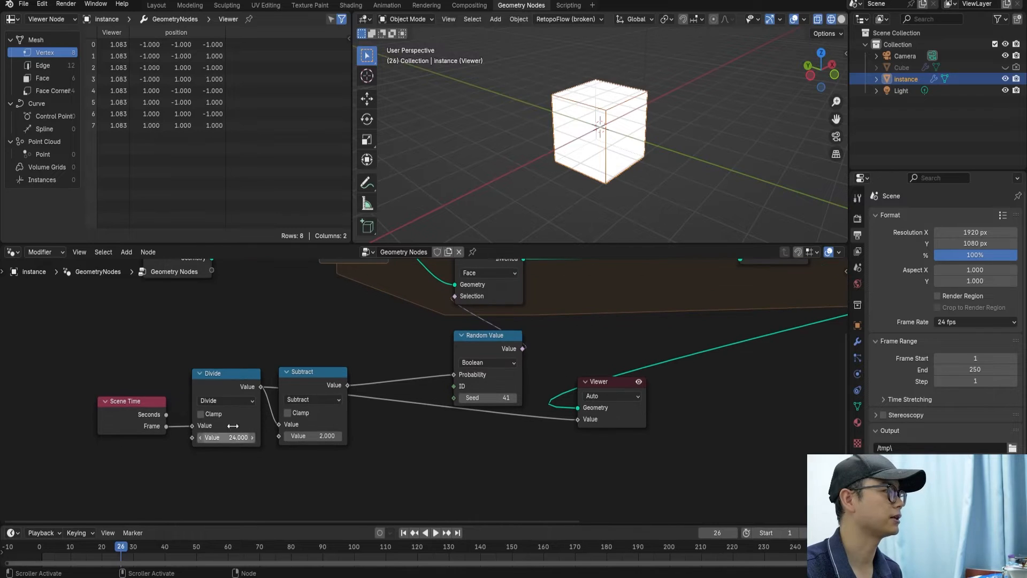
Link the Subtract output to the Viewer's Value and run the timeline onward to examine the subtracted values
{"action": "left_click_drag", "start_coordinate": [213, 384], "coordinate": [200, 387]}
{"action": "left_click", "coordinate": [321, 377]}
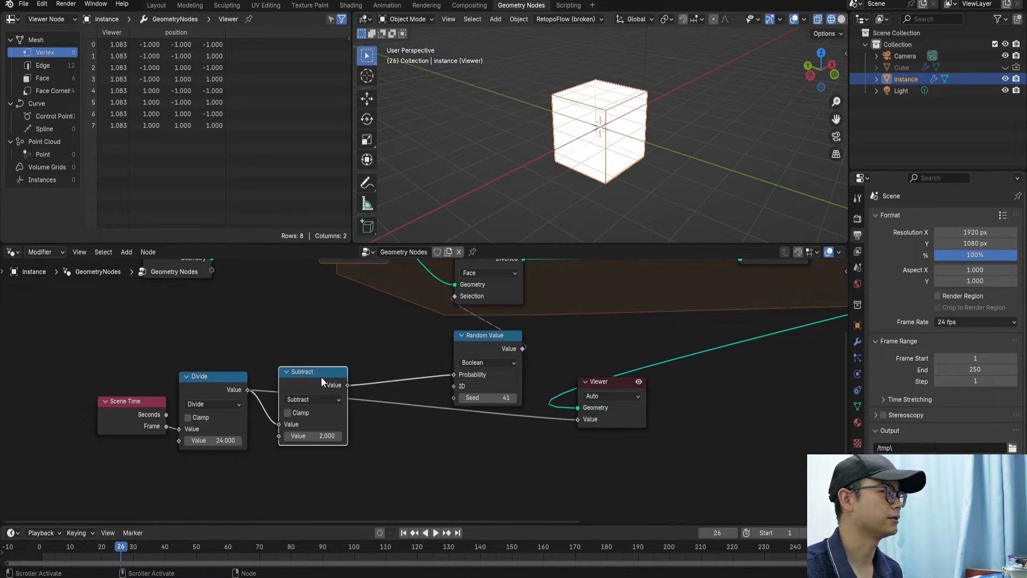
{"action": "scroll", "coordinate": [304, 436], "scroll_direction": "up", "scroll_amount": 2}
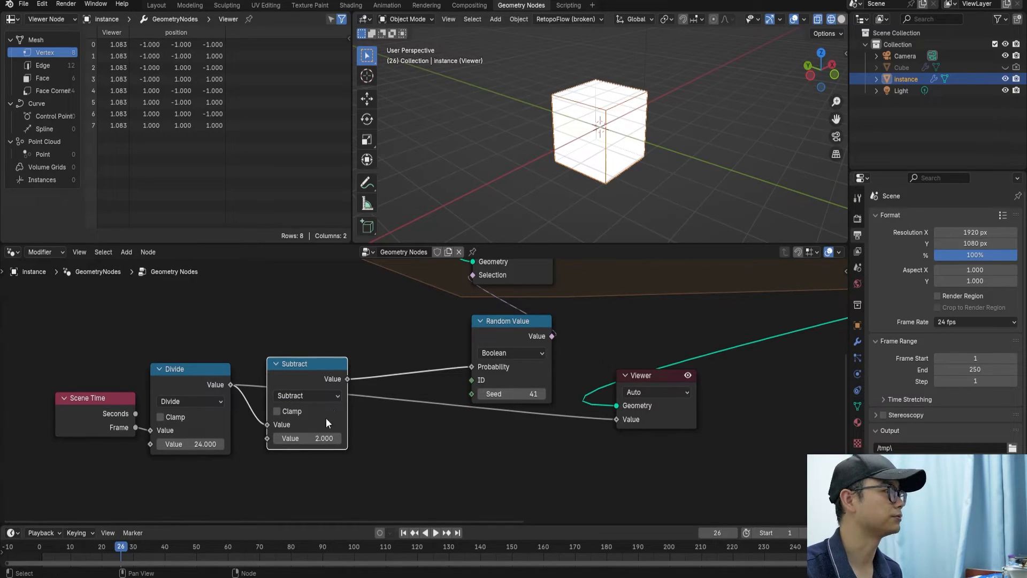
{"action": "left_click_drag", "start_coordinate": [347, 379], "coordinate": [622, 424]}
{"action": "left_click_drag", "start_coordinate": [112, 548], "coordinate": [223, 551]}
{"action": "key", "text": "space"}
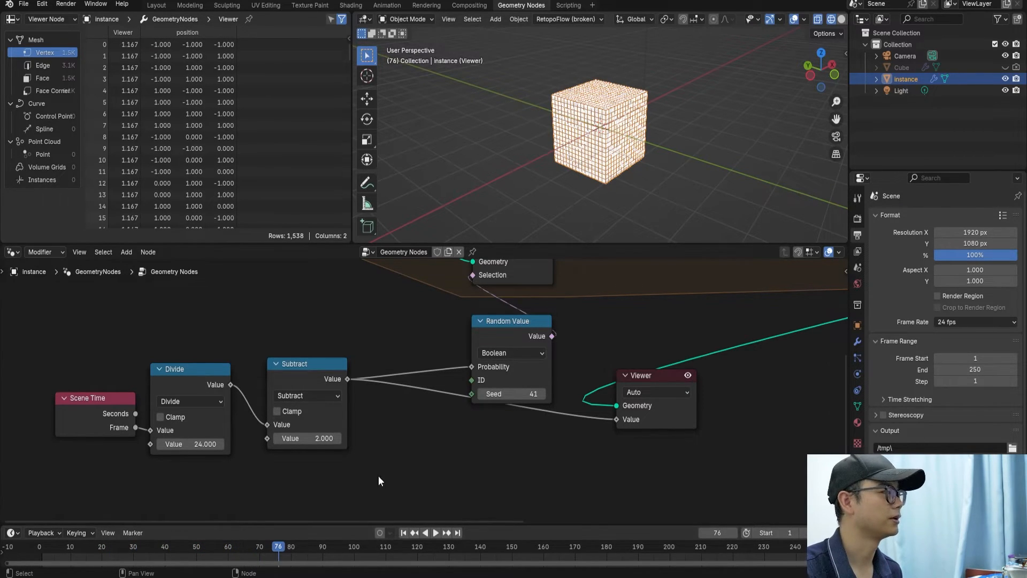
Save the file and move the Scene Time, Divide and Subtract nodes further away from Random Value
{"action": "key", "text": "ctrl+s"}
{"action": "scroll", "coordinate": [343, 395], "scroll_direction": "down", "scroll_amount": 2}
{"action": "left_click_drag", "start_coordinate": [492, 339], "coordinate": [489, 331]}
{"action": "left_click_drag", "start_coordinate": [67, 347], "coordinate": [312, 496]}
{"action": "left_click_drag", "start_coordinate": [306, 387], "coordinate": [246, 389]}
Go to frame 55, cut the Subtract link to the Viewer's Value, and play the cube's subdivision animation
{"action": "left_click_drag", "start_coordinate": [279, 551], "coordinate": [212, 551]}
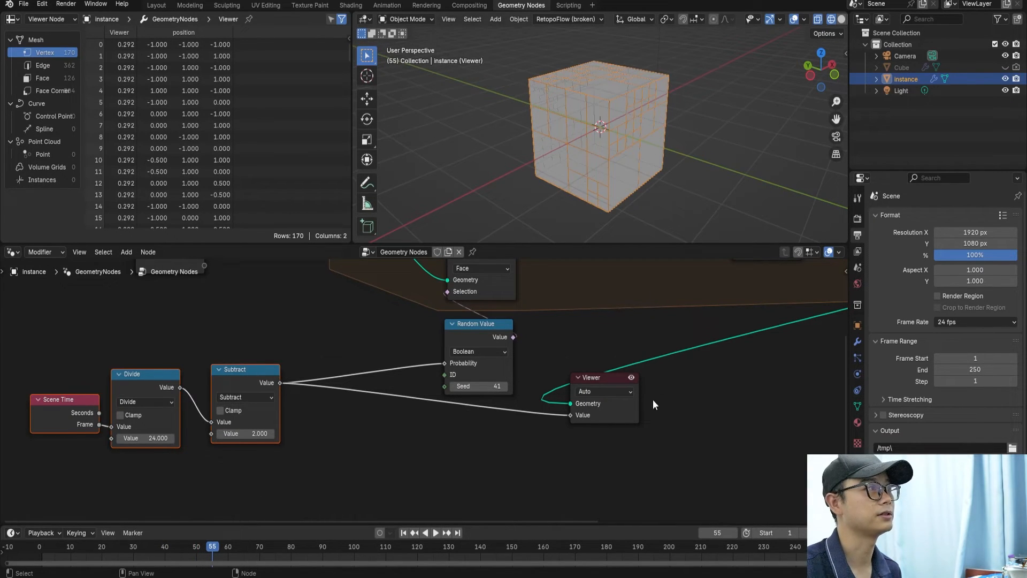
{"action": "right_click_drag", "start_coordinate": [524, 386], "coordinate": [523, 385], "text": "ctrl"}
{"action": "key", "text": "space"}
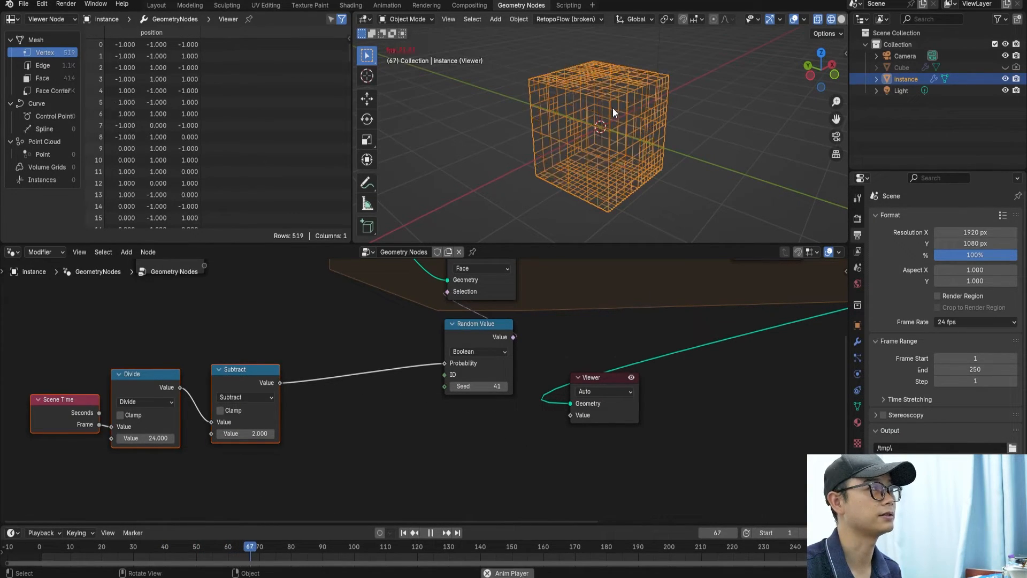
{"action": "mouse_move", "coordinate": [613, 109]}
{"action": "middle_mouse_down"}
{"action": "mouse_move", "coordinate": [609, 102]}
{"action": "mouse_move", "coordinate": [606, 123]}
{"action": "middle_mouse_up"}
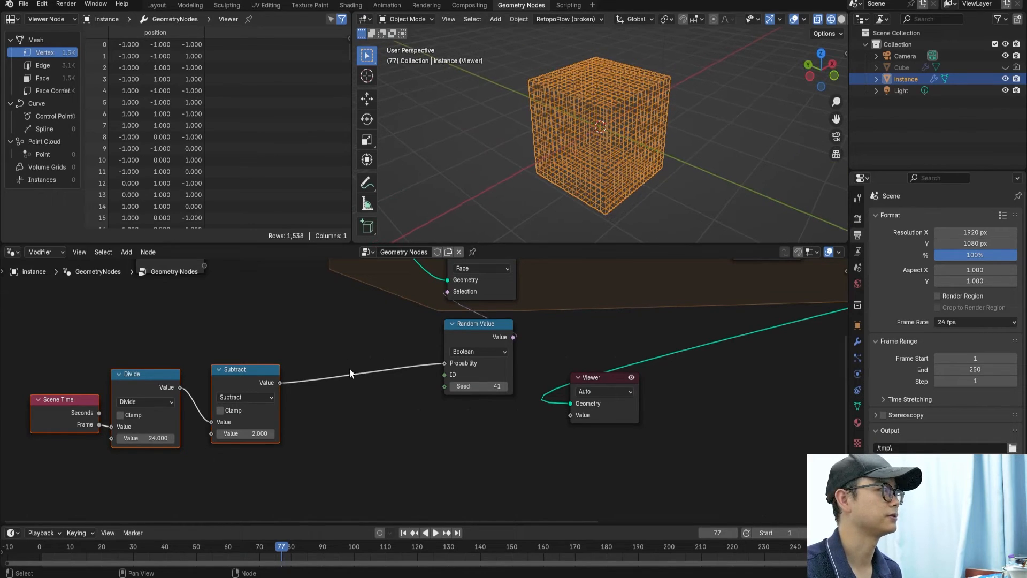
Rearrange the time nodes to leave a wide gap between Divide and Subtract
{"action": "left_click_drag", "start_coordinate": [465, 338], "coordinate": [470, 338]}
{"action": "left_click_drag", "start_coordinate": [243, 369], "coordinate": [237, 375]}
{"action": "left_click_drag", "start_coordinate": [8, 367], "coordinate": [235, 451]}
{"action": "left_click_drag", "start_coordinate": [226, 378], "coordinate": [207, 383]}
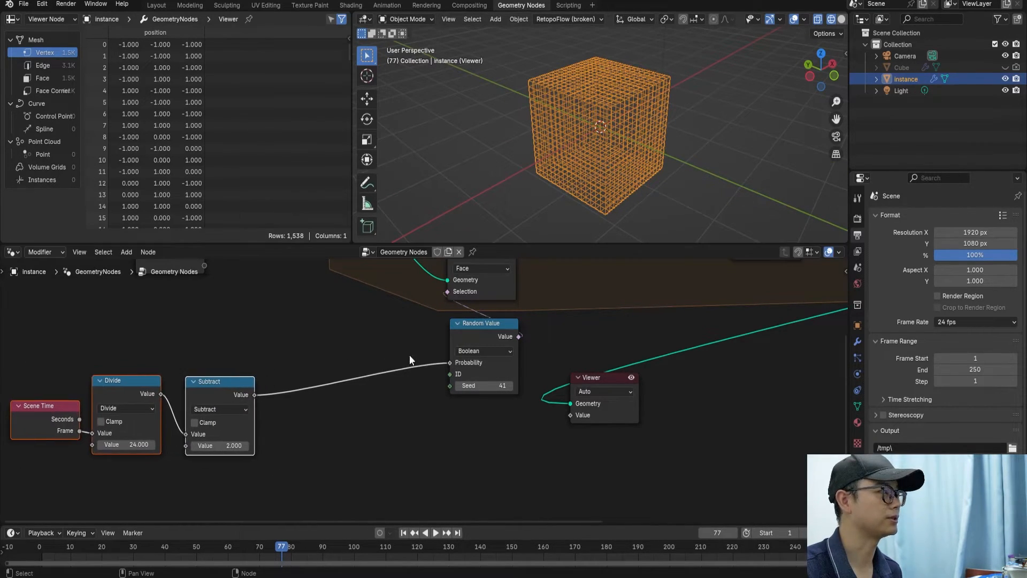
{"action": "middle_click_drag", "start_coordinate": [257, 393], "coordinate": [287, 381]}
{"action": "left_click_drag", "start_coordinate": [284, 383], "coordinate": [386, 421]}
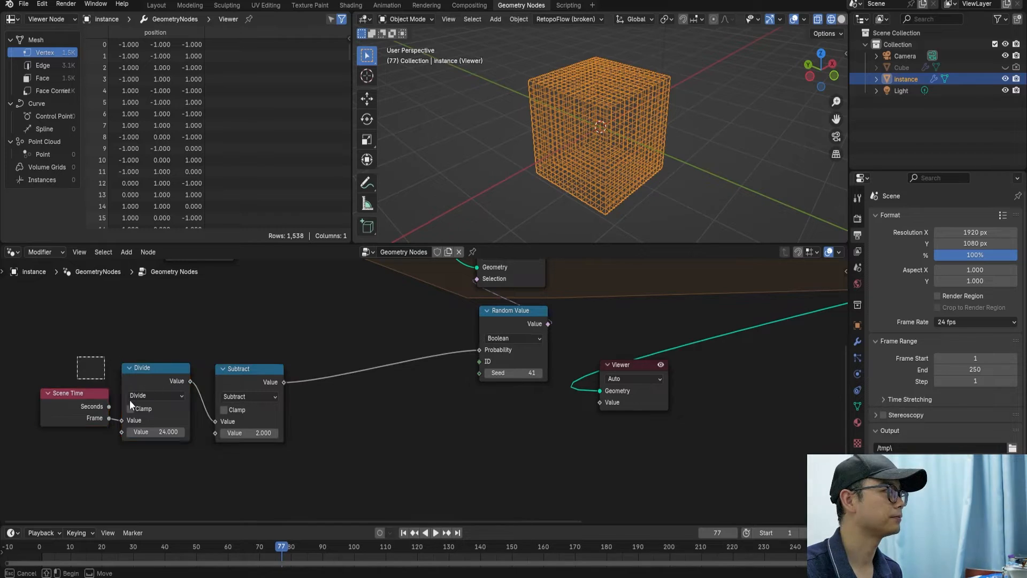
{"action": "left_click_drag", "start_coordinate": [138, 376], "coordinate": [102, 379]}
{"action": "middle_click_drag", "start_coordinate": [158, 381], "coordinate": [200, 385]}
{"action": "left_click_drag", "start_coordinate": [156, 380], "coordinate": [130, 382]}
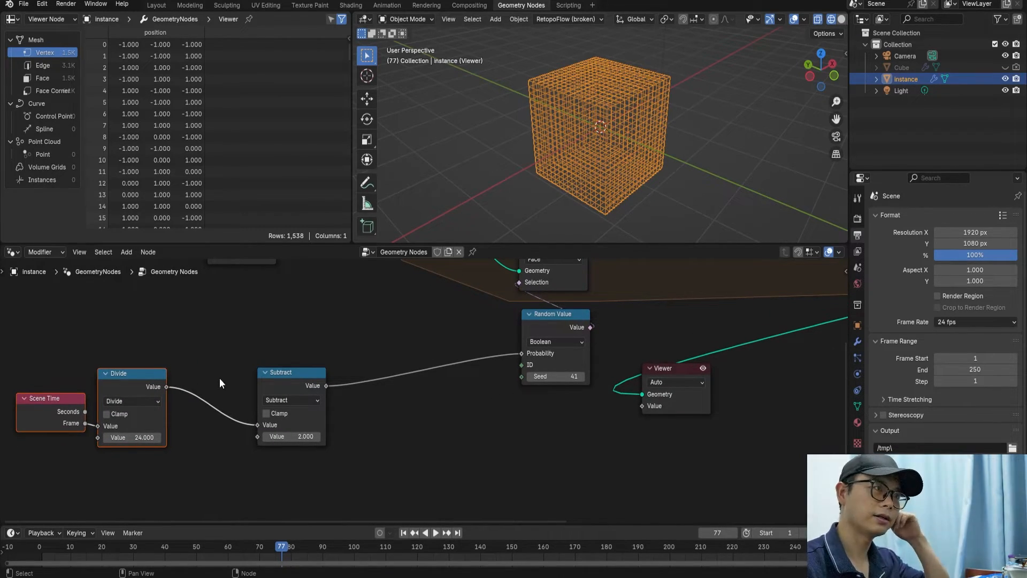
{"action": "left_click_drag", "start_coordinate": [284, 383], "coordinate": [287, 378]}
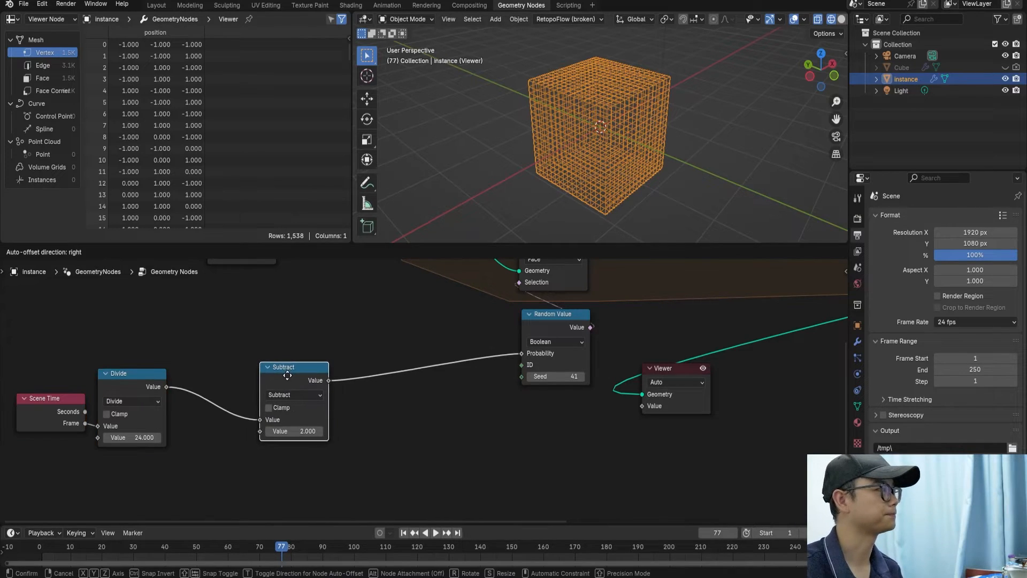
Duplicate the Divide node into the link between Divide and Subtract and change the copy's operation to Floor
{"action": "key", "text": "shift+a"}
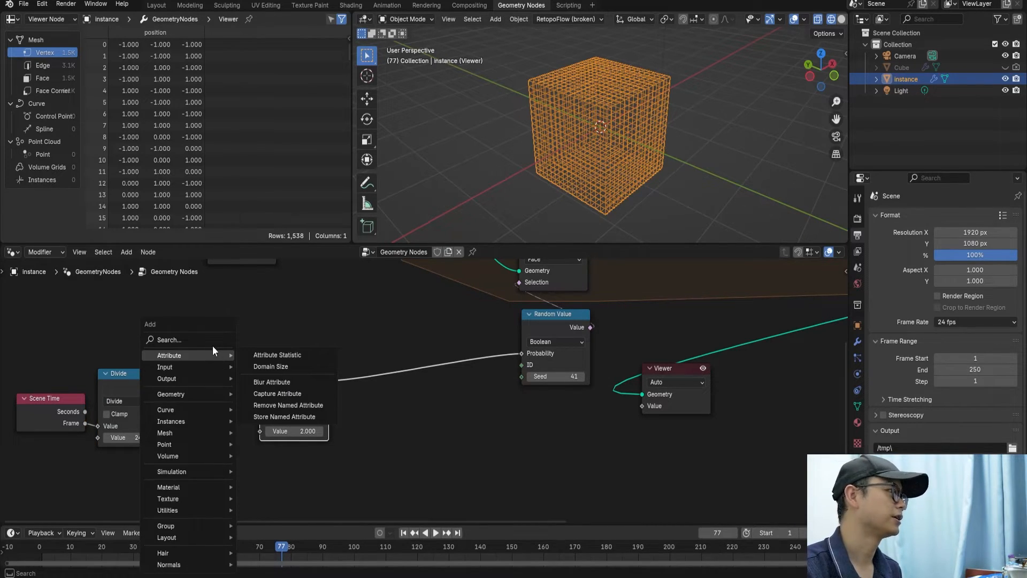
{"action": "key", "text": "Escape"}
{"action": "left_click", "coordinate": [125, 376]}
{"action": "key", "text": "shift+d"}
{"action": "left_click", "coordinate": [214, 378]}
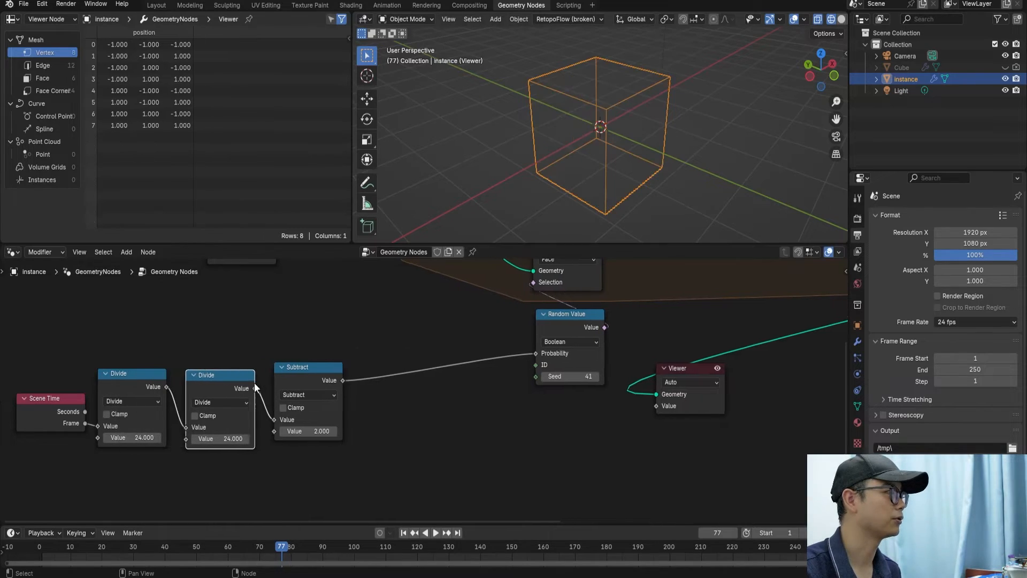
{"action": "left_click", "coordinate": [239, 402]}
{"action": "left_click", "coordinate": [360, 443]}
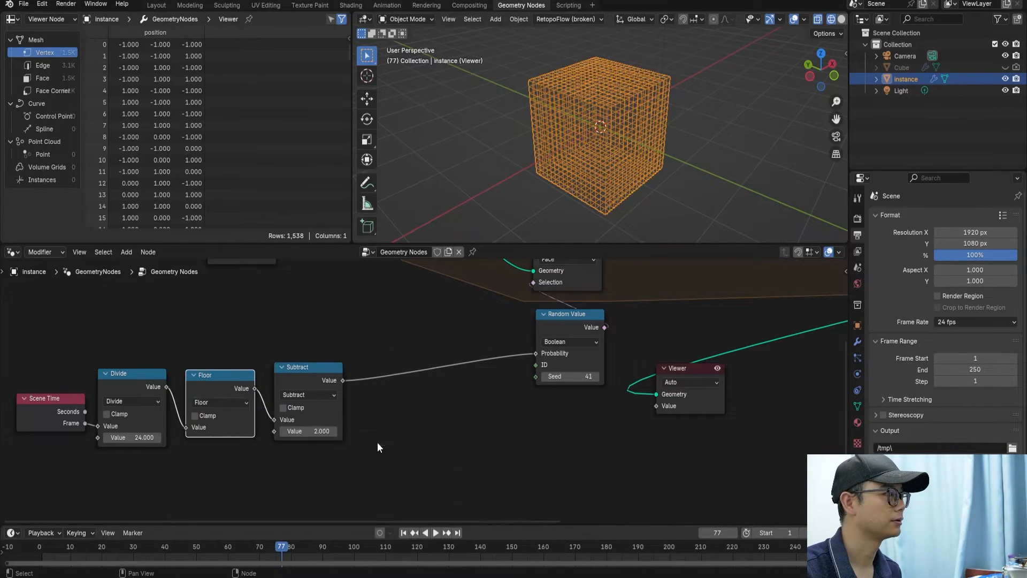
{"action": "middle_click_drag", "start_coordinate": [218, 387], "coordinate": [207, 392]}
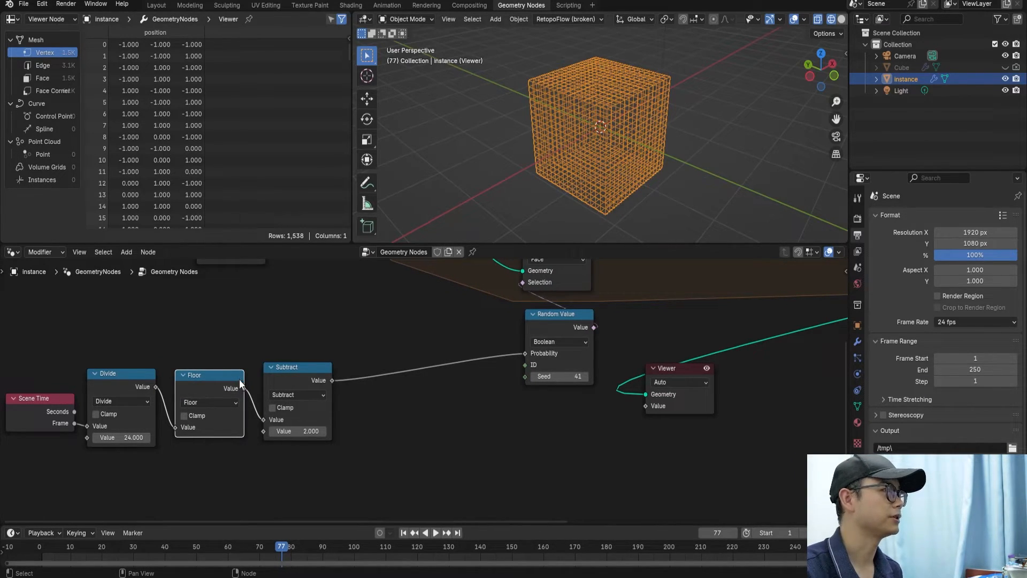
{"action": "left_click", "coordinate": [127, 383]}
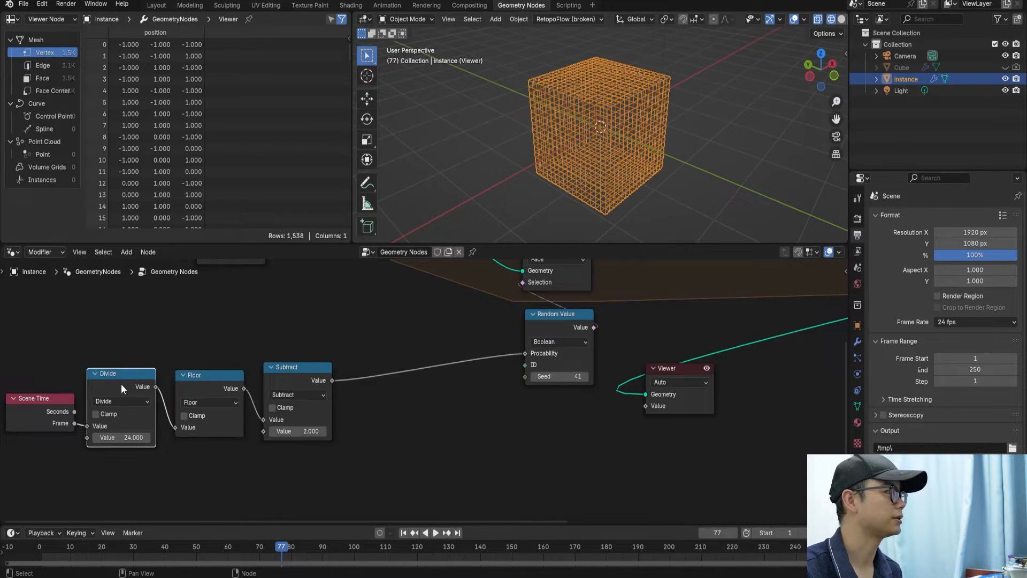
{"action": "left_click", "coordinate": [204, 375]}
{"action": "left_click", "coordinate": [123, 383]}
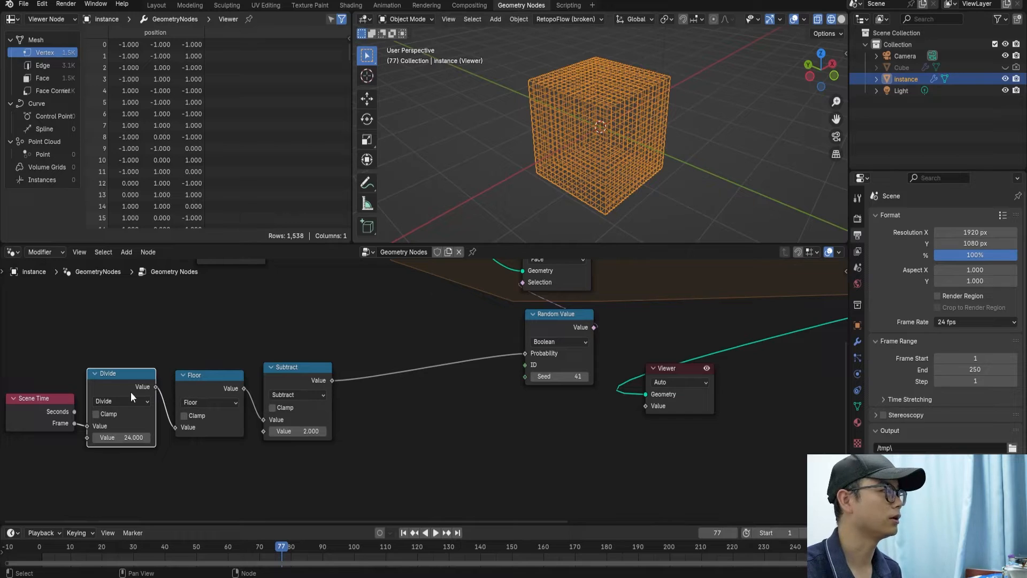
{"action": "left_click", "coordinate": [194, 384]}
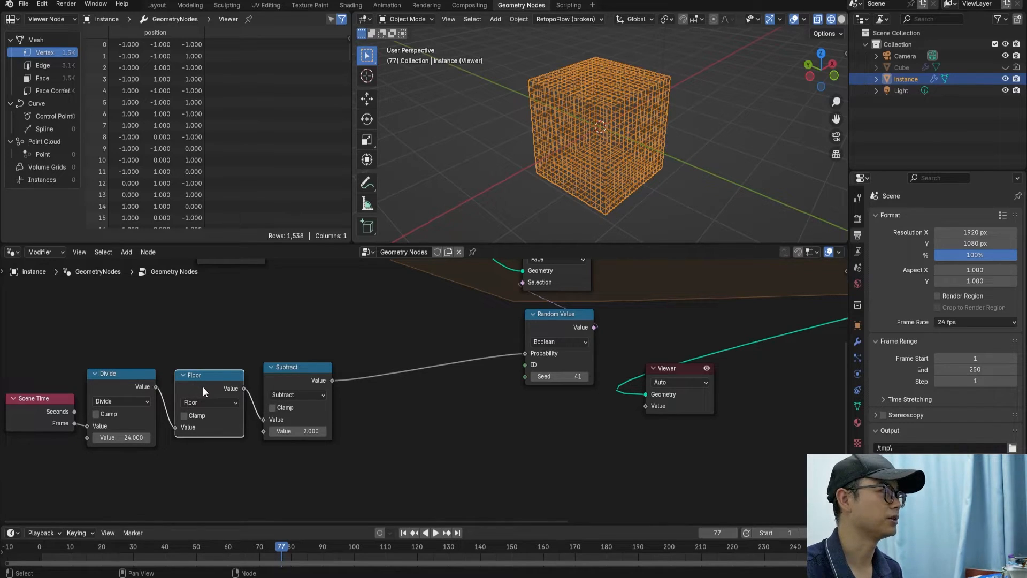
{"action": "left_click", "coordinate": [135, 385]}
{"action": "left_click", "coordinate": [218, 385]}
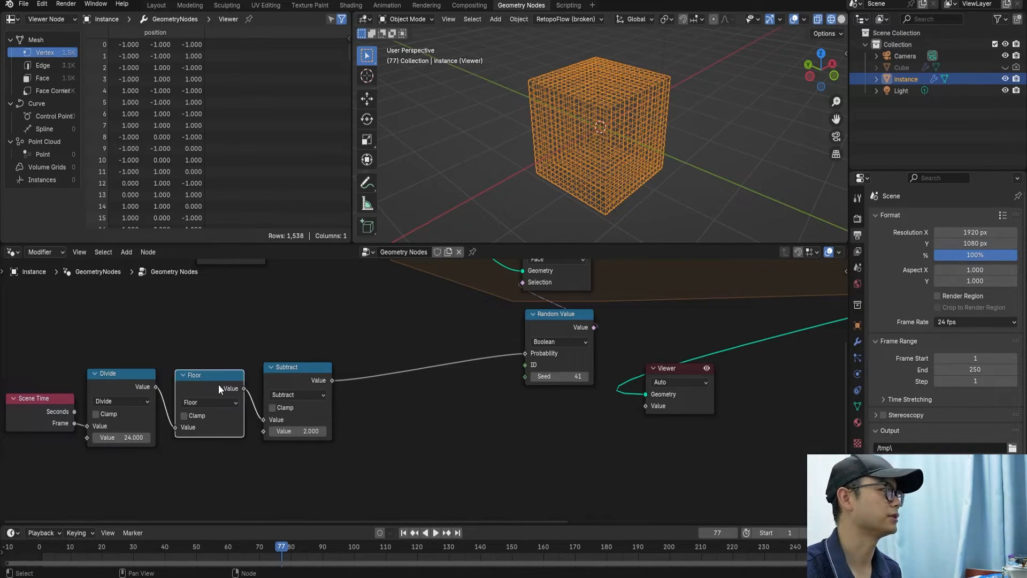
Link the Floor output to the Viewer's Value and run through the timeline up to frame 78 to examine the floored values
{"action": "left_click", "coordinate": [145, 546]}
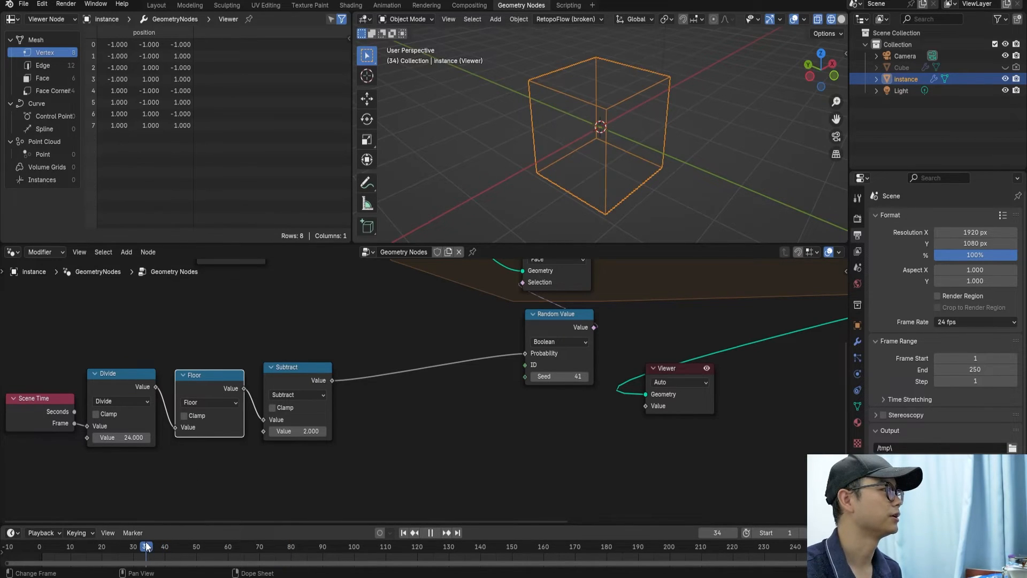
{"action": "left_click_drag", "start_coordinate": [244, 388], "coordinate": [646, 405]}
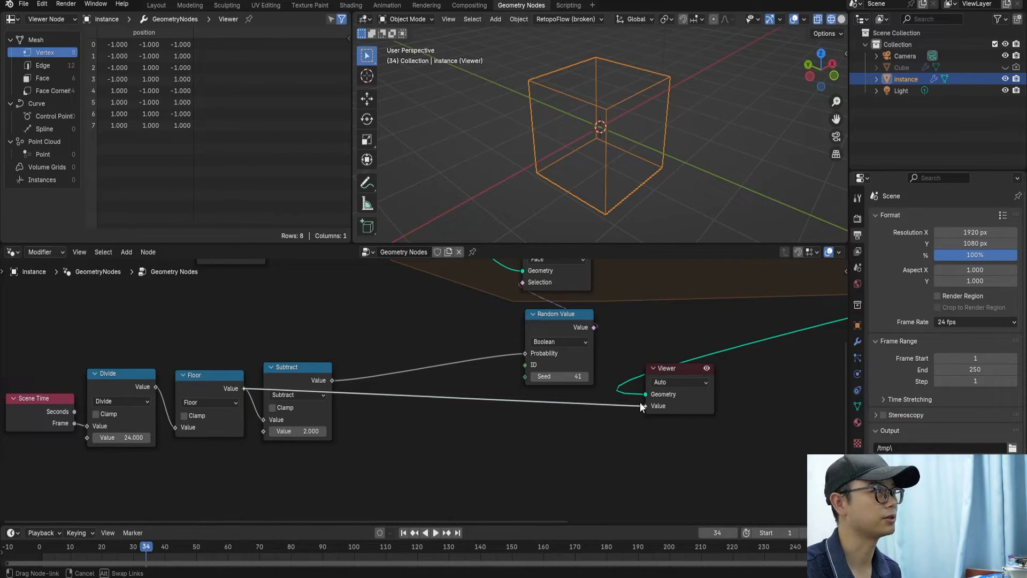
{"action": "left_click", "coordinate": [35, 557]}
{"action": "key", "text": "space"}
{"action": "left_click_drag", "start_coordinate": [65, 558], "coordinate": [118, 556]}
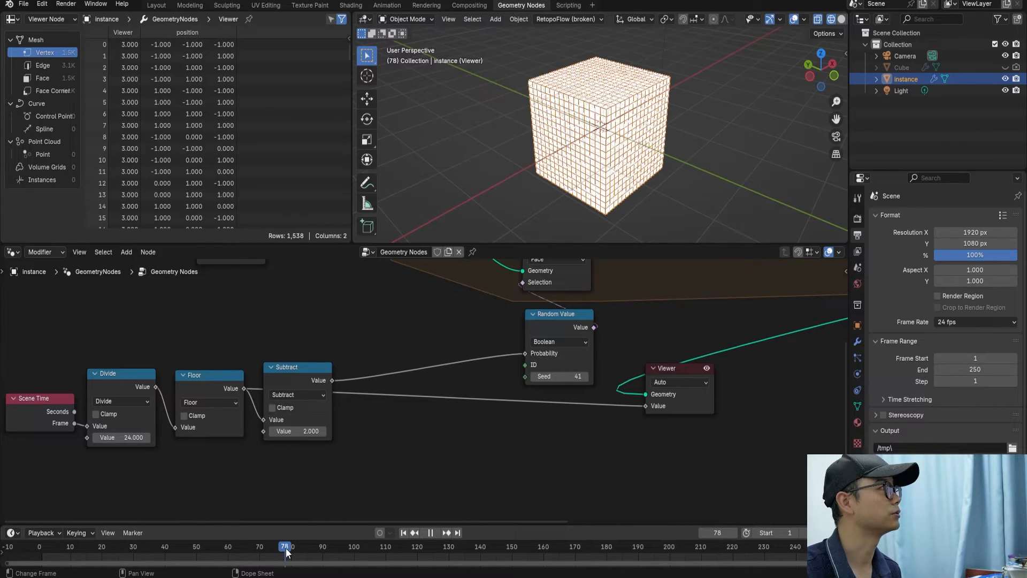
{"action": "left_click_drag", "start_coordinate": [49, 554], "coordinate": [140, 553]}
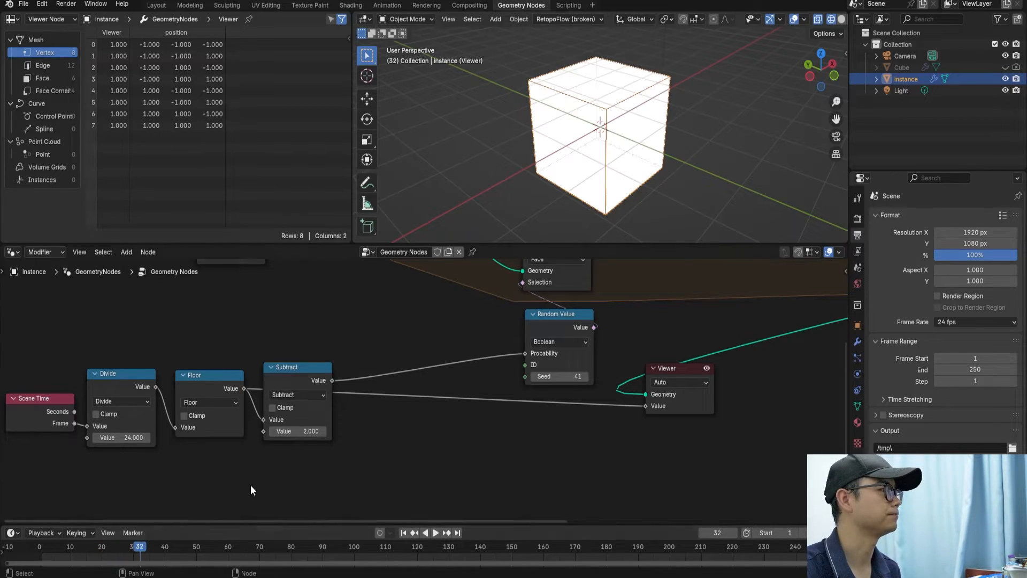
Link the Subtract output to the Viewer's Value and run the timeline to frame 80 to examine the stepped subtracted values
{"action": "left_click_drag", "start_coordinate": [332, 381], "coordinate": [646, 407]}
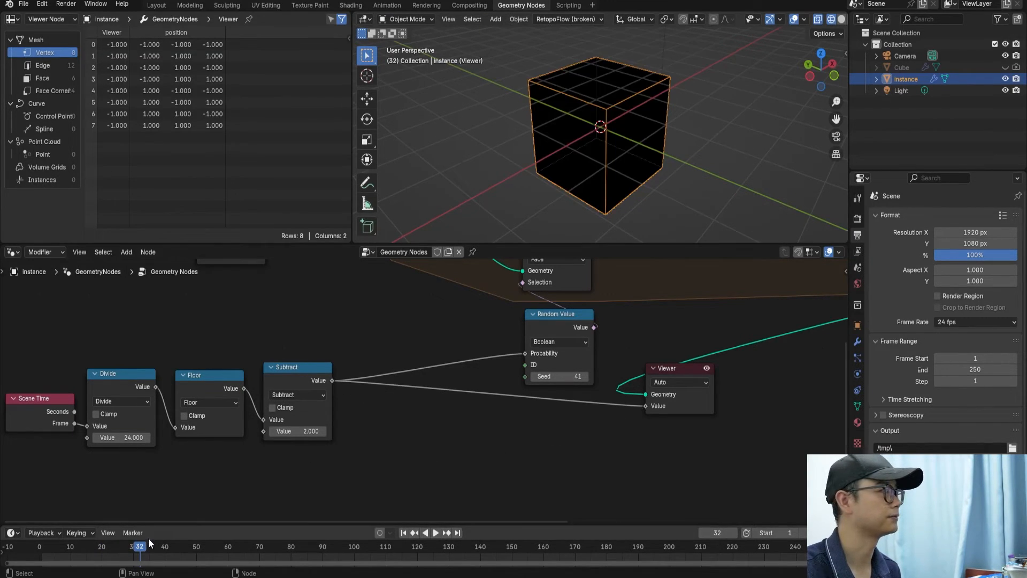
{"action": "left_click_drag", "start_coordinate": [129, 556], "coordinate": [171, 558]}
{"action": "left_click_drag", "start_coordinate": [106, 565], "coordinate": [177, 559]}
{"action": "middle_click_drag", "start_coordinate": [463, 395], "coordinate": [451, 400]}
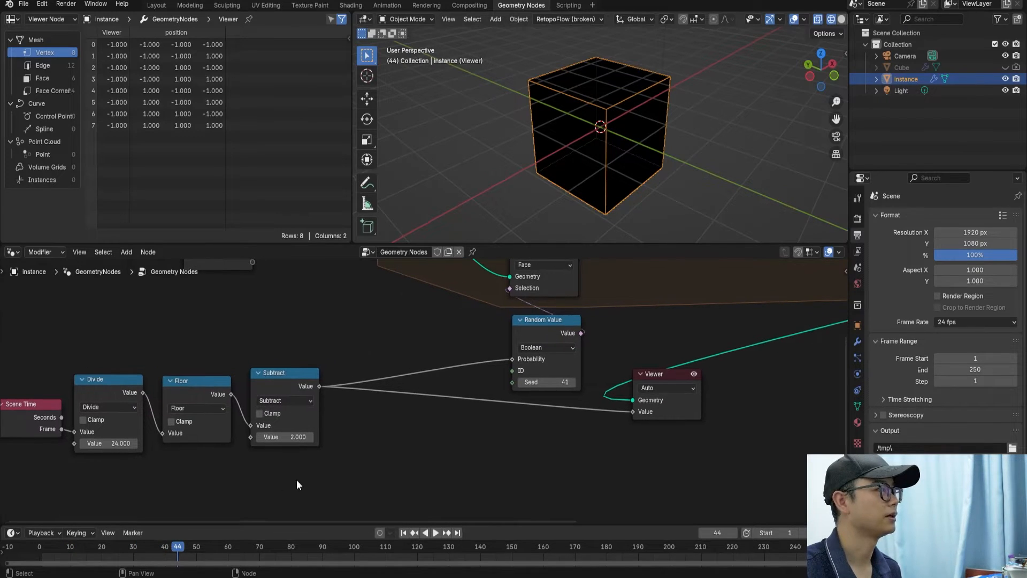
{"action": "mouse_move", "coordinate": [186, 551]}
{"action": "left_mouse_down"}
{"action": "mouse_move", "coordinate": [273, 562]}
{"action": "mouse_move", "coordinate": [182, 553]}
{"action": "left_mouse_up"}
{"action": "key", "text": "space"}
{"action": "key", "text": "space"}
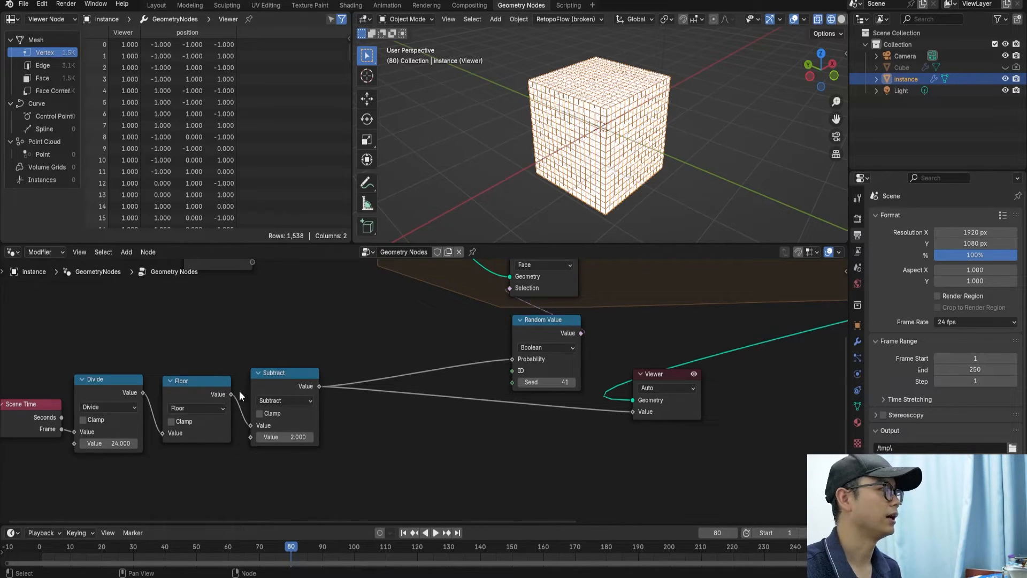
Link the Floor output to Random Value's Seed and the Viewer's Value, and move Subtract above the Floor links
{"action": "left_click_drag", "start_coordinate": [232, 395], "coordinate": [513, 382]}
{"action": "left_click_drag", "start_coordinate": [309, 378], "coordinate": [314, 313]}
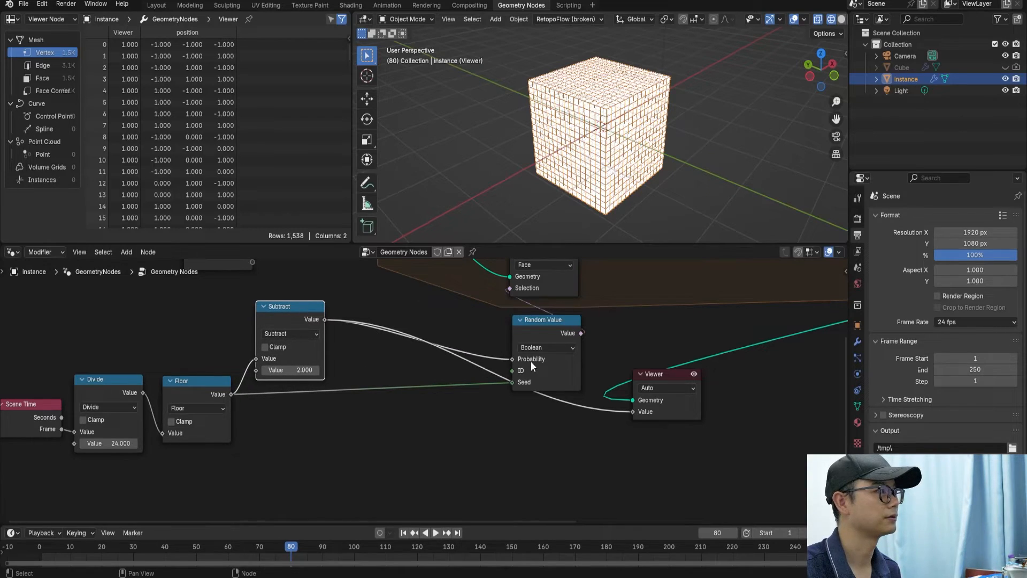
{"action": "left_click_drag", "start_coordinate": [231, 394], "coordinate": [633, 412]}
Scrub and play the timeline to examine how the whole-number Floor output affects the cube's subdivision
{"action": "left_click_drag", "start_coordinate": [44, 549], "coordinate": [141, 548]}
{"action": "left_click_drag", "start_coordinate": [250, 552], "coordinate": [292, 553]}
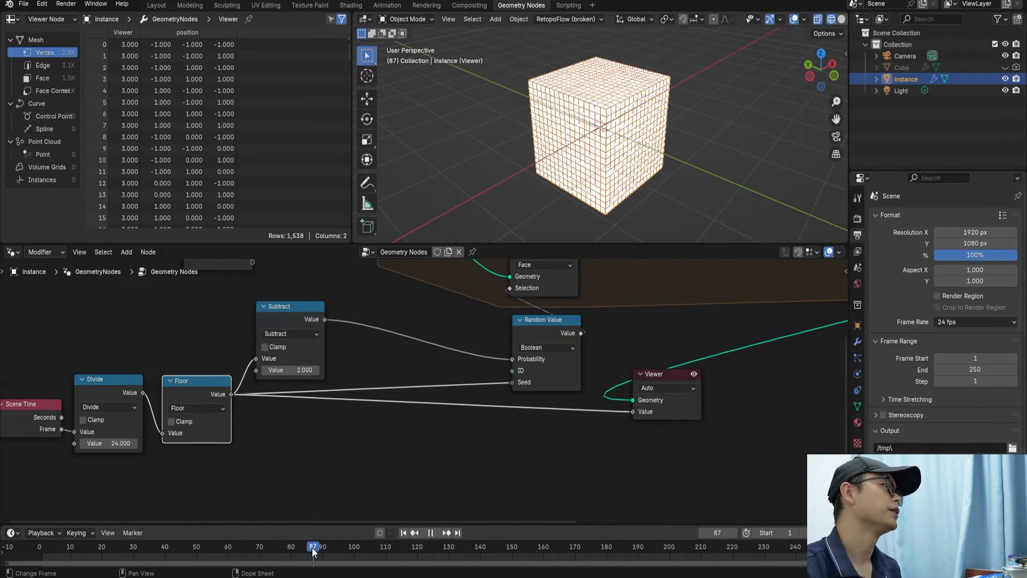
{"action": "left_click_drag", "start_coordinate": [314, 552], "coordinate": [314, 553]}
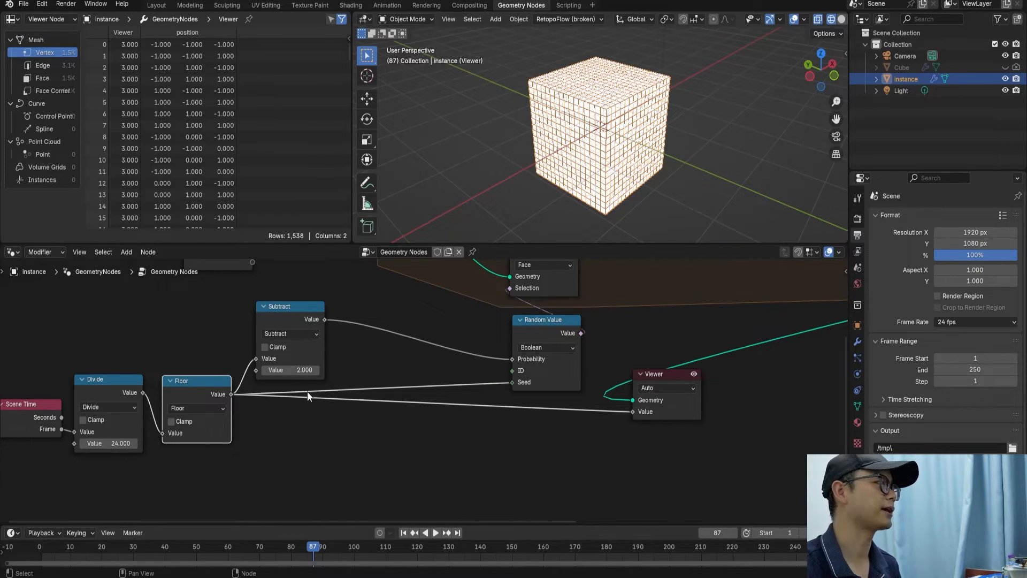
{"action": "left_click_drag", "start_coordinate": [524, 385], "coordinate": [519, 393]}
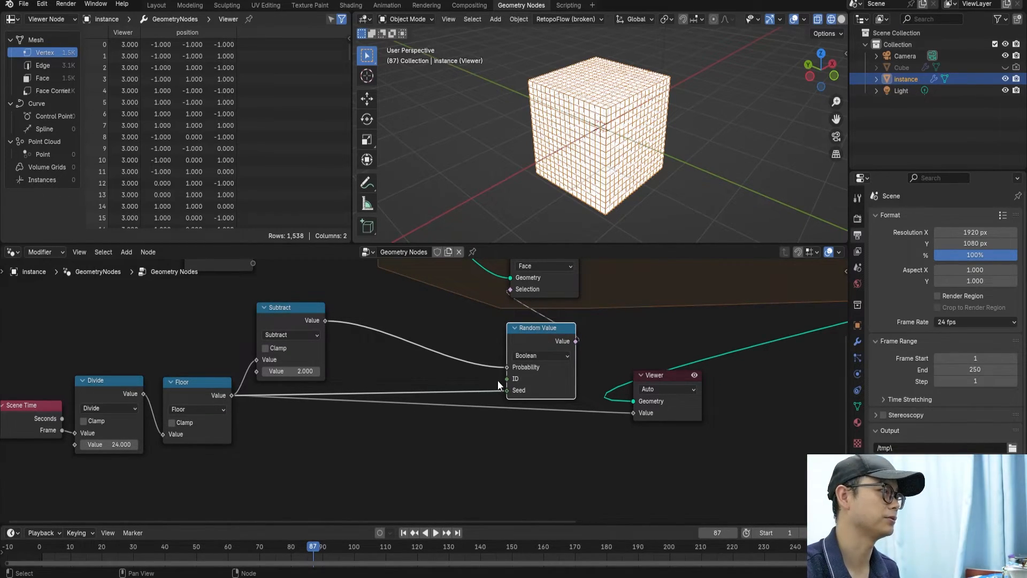
{"action": "scroll", "coordinate": [498, 380], "scroll_direction": "up", "scroll_amount": 2}
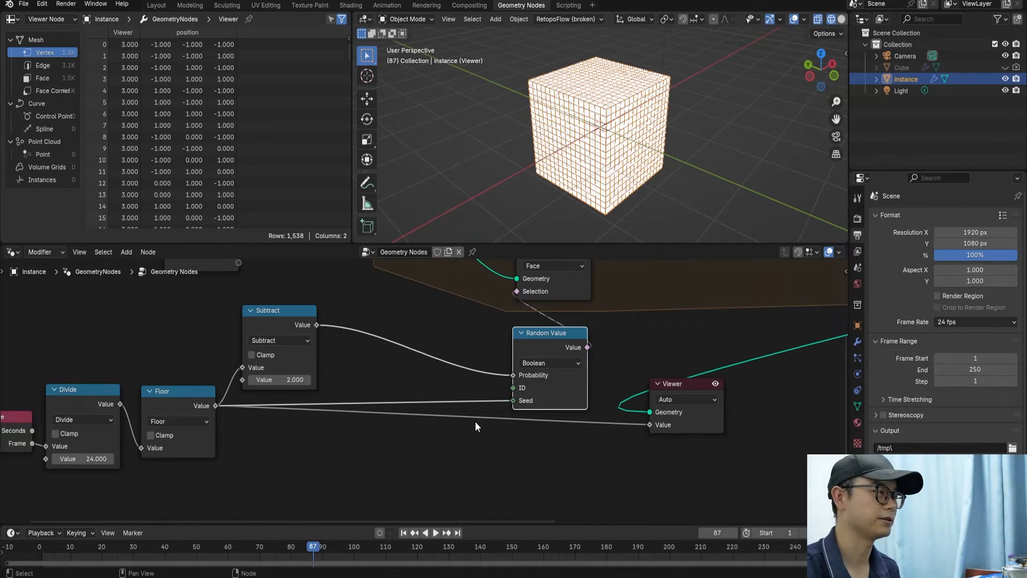
{"action": "left_click_drag", "start_coordinate": [317, 553], "coordinate": [184, 552]}
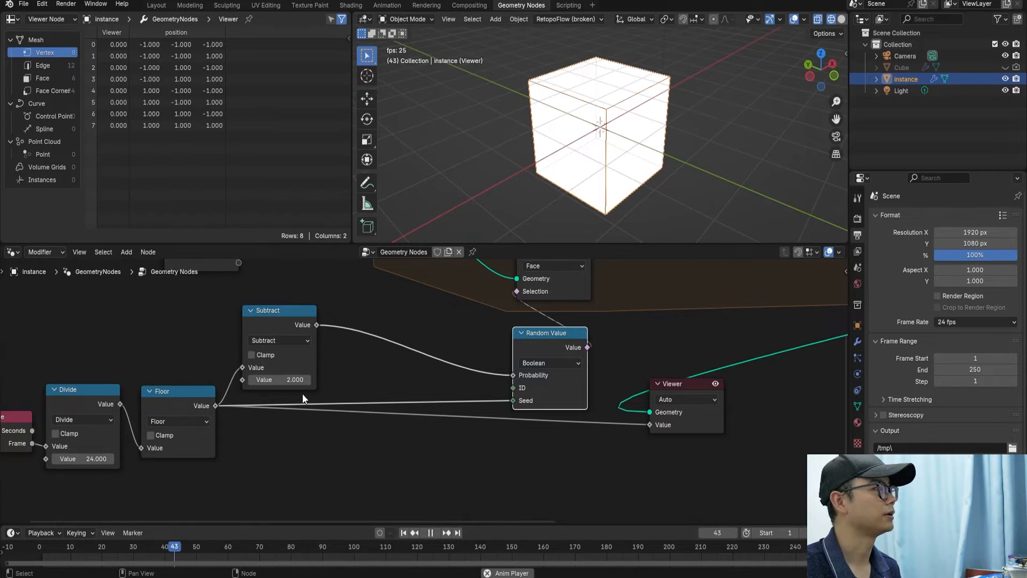
{"action": "left_click_drag", "start_coordinate": [316, 325], "coordinate": [416, 369]}
{"action": "left_click_drag", "start_coordinate": [348, 335], "coordinate": [343, 333]}
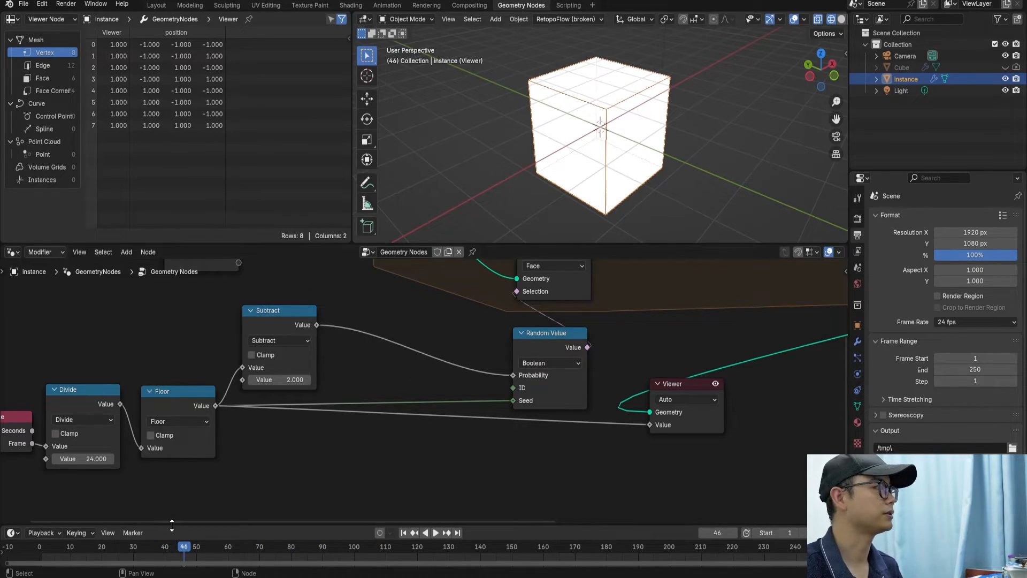
{"action": "left_click_drag", "start_coordinate": [170, 555], "coordinate": [279, 573]}
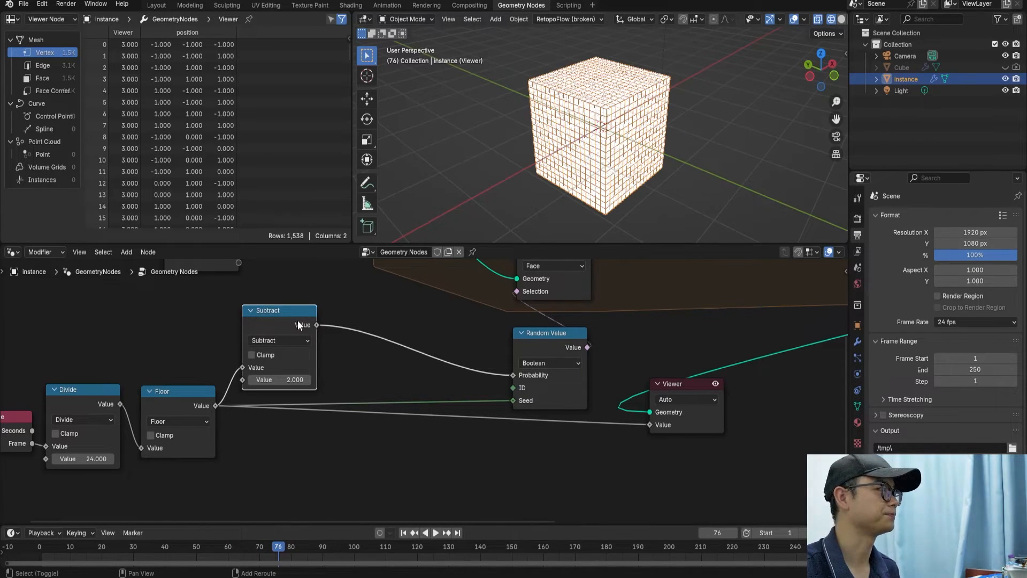
Duplicate Subtract into the link to Random Value's Probability, change the copy to Multiply, and set its value to 0.1
{"action": "key", "text": "shift+d"}
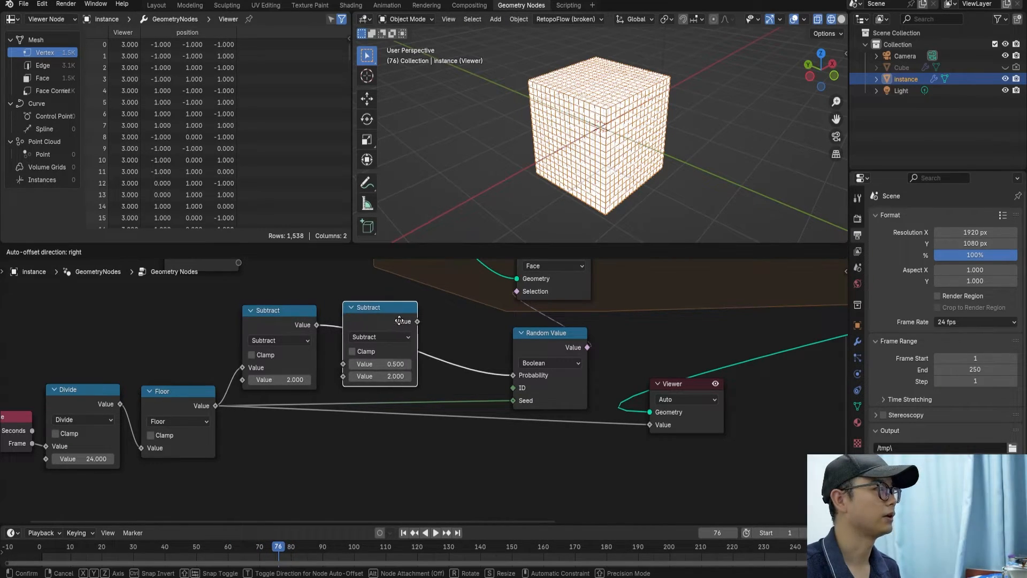
{"action": "left_click", "coordinate": [406, 321]}
{"action": "left_click", "coordinate": [390, 336]}
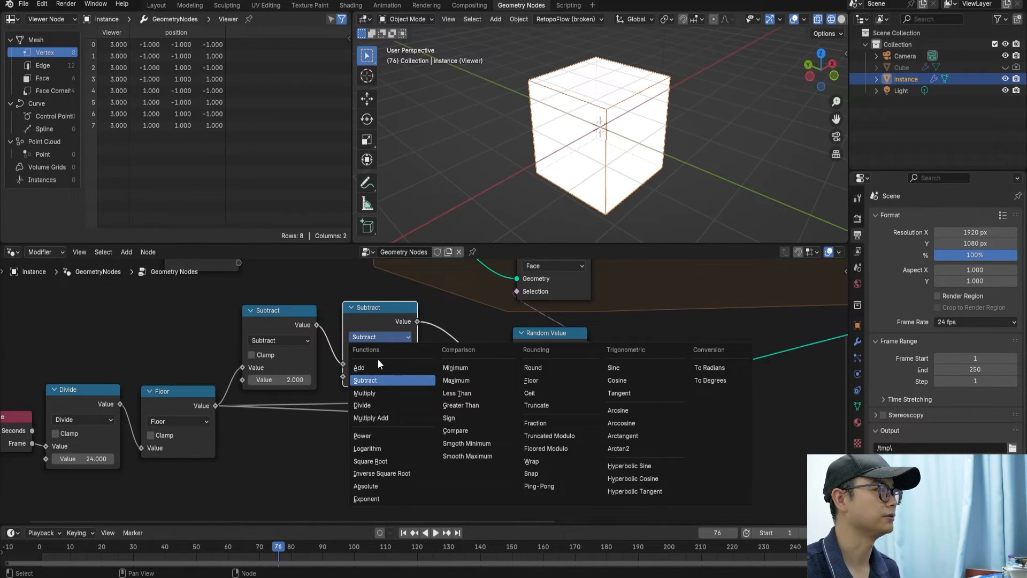
{"action": "left_click", "coordinate": [383, 394]}
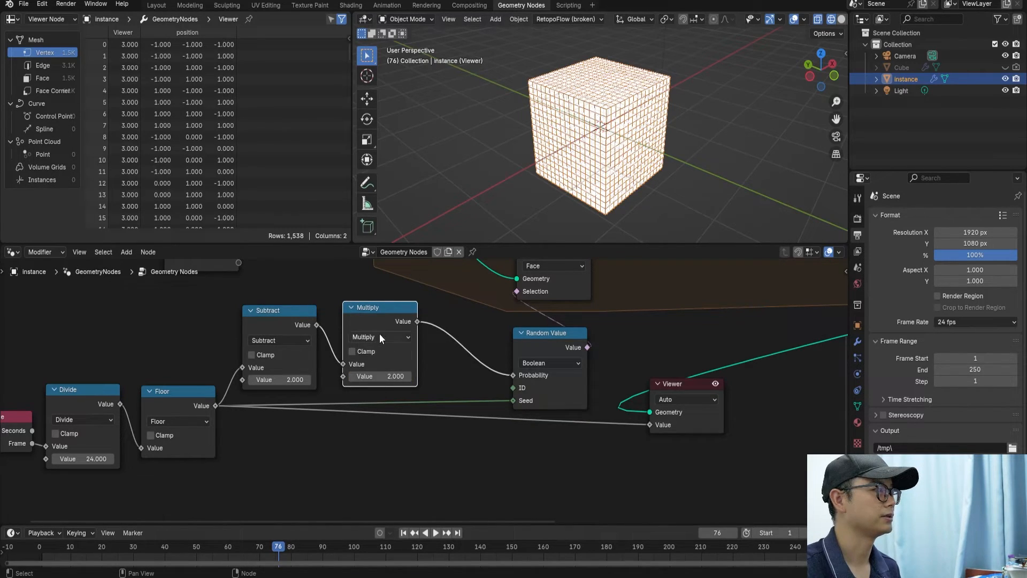
{"action": "left_click", "coordinate": [399, 376]}
{"action": "type", "text": ".1"}
{"action": "key", "text": "Return"}
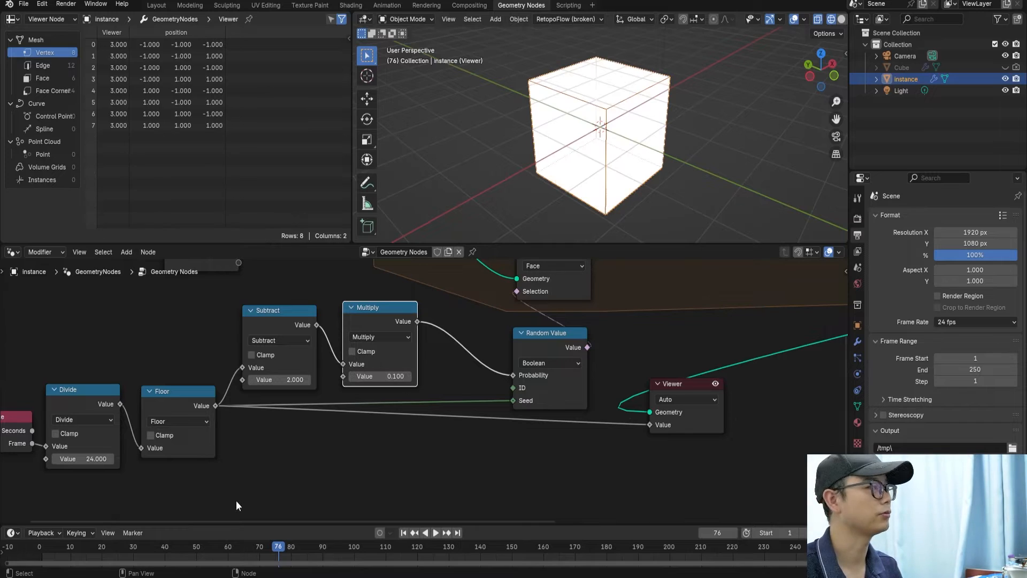
Run the timeline from the early frames to frame 150 to examine the cube's gradual random subdivision
{"action": "left_click_drag", "start_coordinate": [70, 554], "coordinate": [150, 556]}
{"action": "key", "text": "space"}
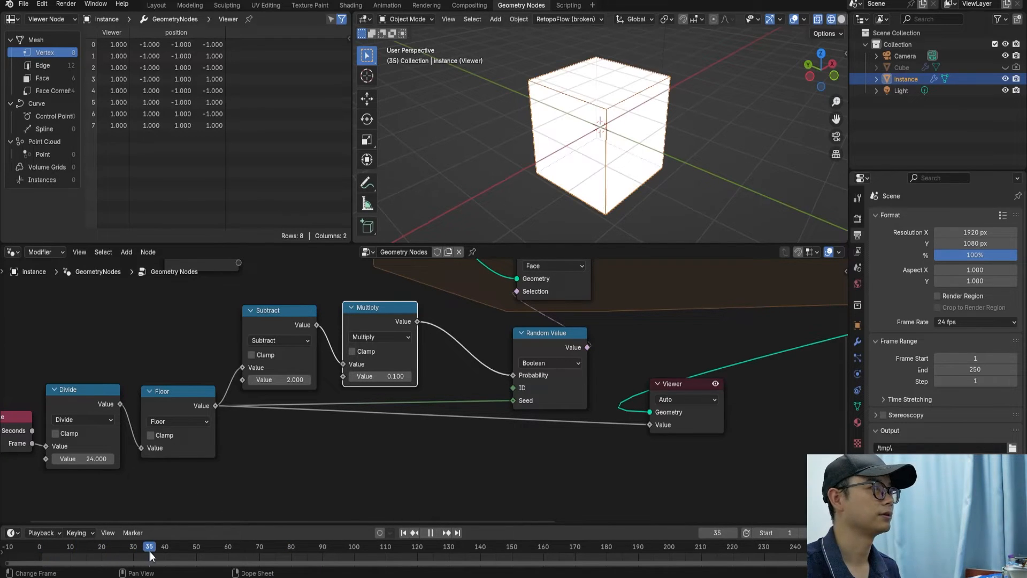
{"action": "left_click_drag", "start_coordinate": [232, 555], "coordinate": [511, 554]}
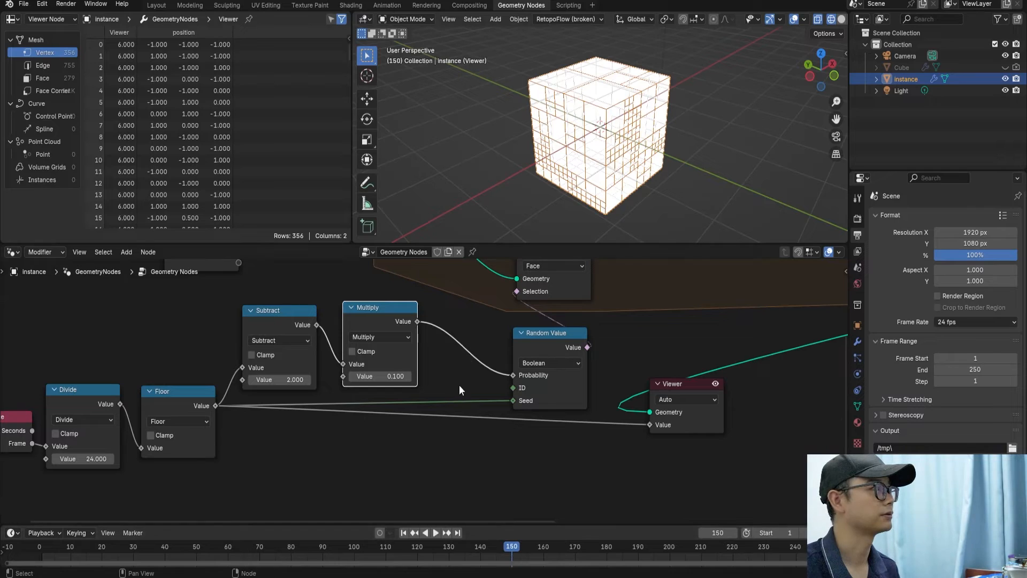
Link the Multiply output to the Viewer's Value and set the multiplier to 0.2
{"action": "left_click_drag", "start_coordinate": [415, 321], "coordinate": [650, 424]}
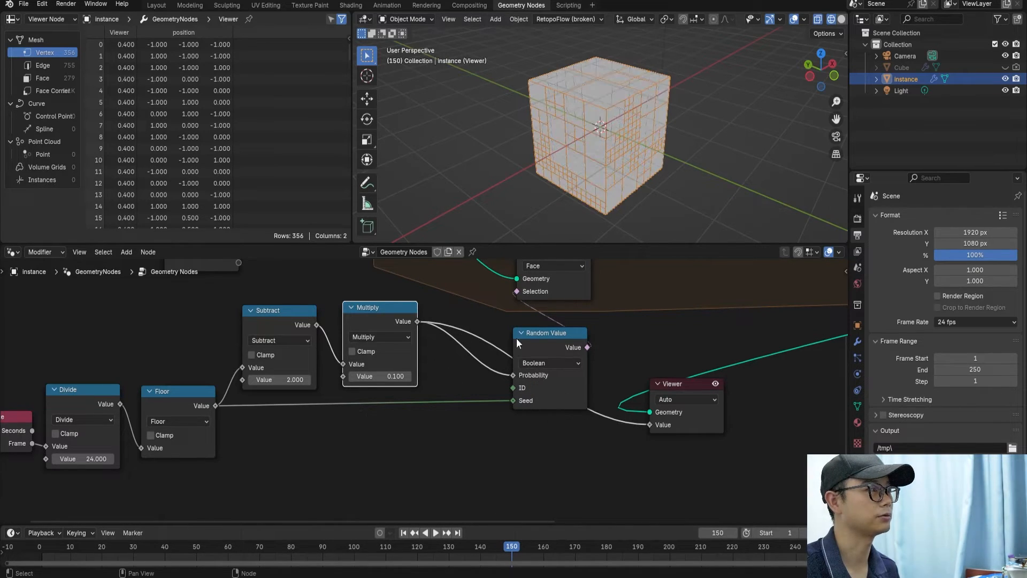
{"action": "left_click", "coordinate": [396, 375]}
{"action": "type", "text": "0.2"}
{"action": "key", "text": "Return"}
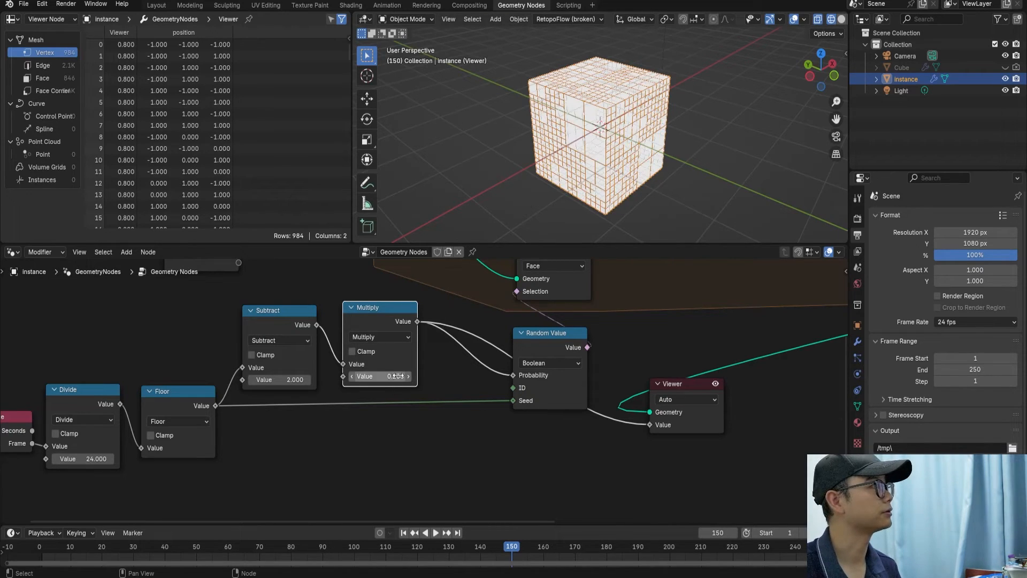
Play the subdivision animation, return to frame 87, and save the file
{"action": "left_click_drag", "start_coordinate": [505, 548], "coordinate": [303, 550]}
{"action": "key", "text": "space"}
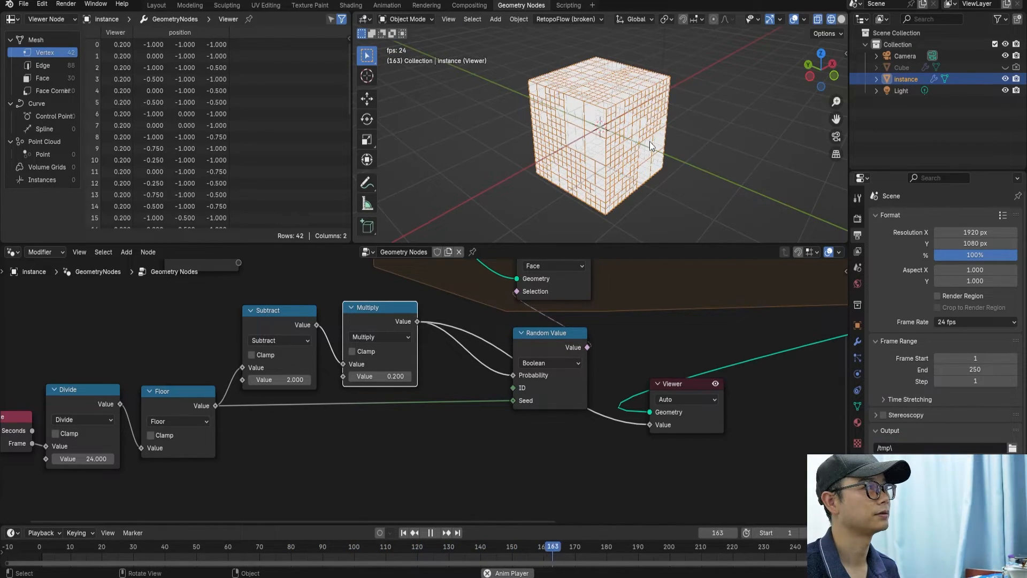
{"action": "key", "text": "space"}
{"action": "mouse_move", "coordinate": [297, 544]}
{"action": "left_mouse_down"}
{"action": "mouse_move", "coordinate": [232, 550]}
{"action": "mouse_move", "coordinate": [313, 547]}
{"action": "left_mouse_up"}
{"action": "scroll", "coordinate": [414, 401], "scroll_direction": "down", "scroll_amount": 2}
{"action": "key", "text": "ctrl+s"}
Raise the Repeat Zone's Iterations first to 5 and finally to 6
{"action": "scroll", "coordinate": [428, 291], "scroll_direction": "up", "scroll_amount": 3}
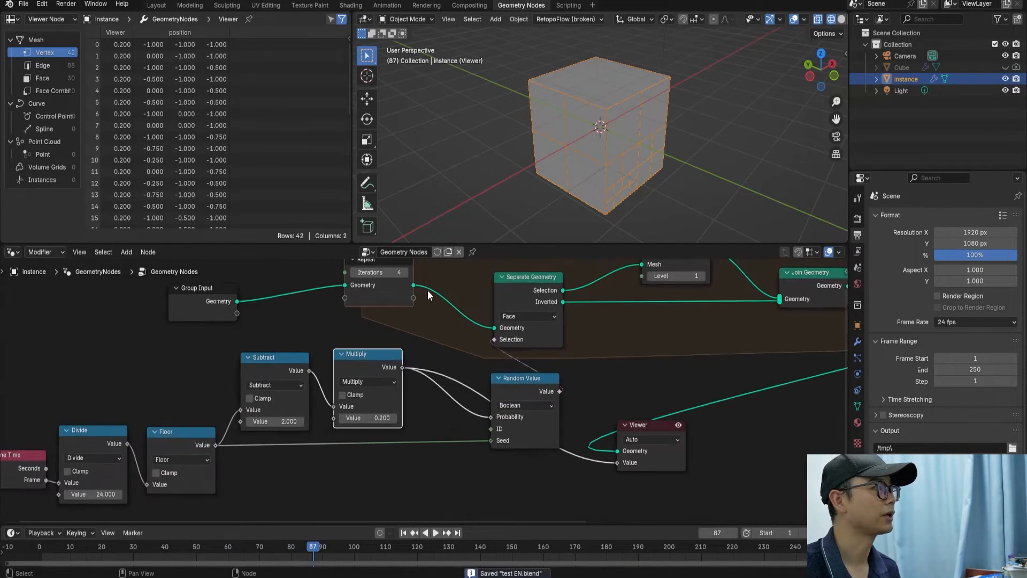
{"action": "double_click", "coordinate": [365, 291]}
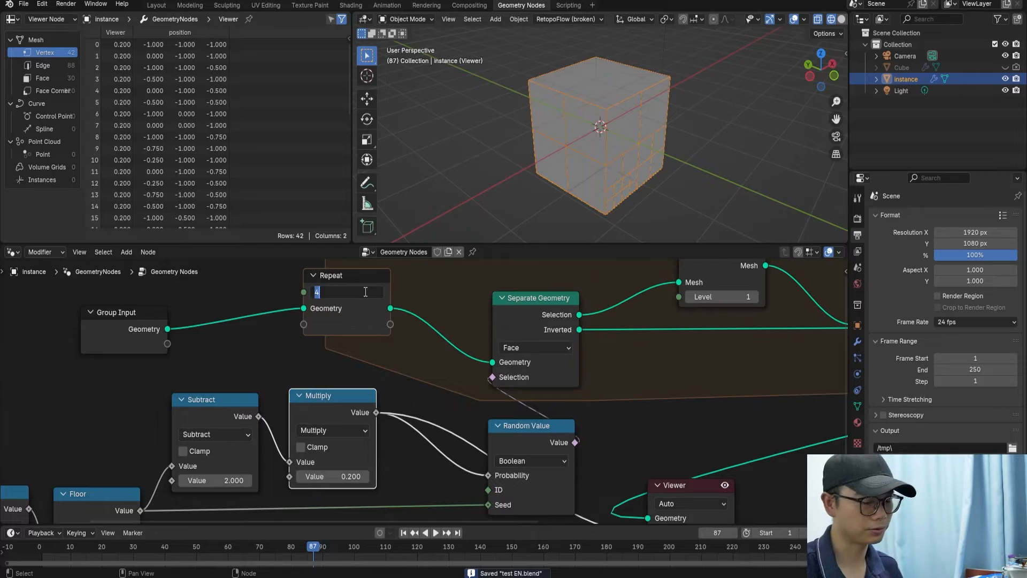
{"action": "type", "text": "5"}
{"action": "key", "text": "Return"}
{"action": "double_click", "coordinate": [338, 293]}
{"action": "type", "text": "6"}
{"action": "key", "text": "Return"}
Save the file and play the cube's animation with the increased iterations
{"action": "scroll", "coordinate": [407, 414], "scroll_direction": "down", "scroll_amount": 2}
{"action": "middle_click_drag", "start_coordinate": [408, 415], "coordinate": [410, 399]}
{"action": "key", "text": "ctrl+s"}
{"action": "key", "text": "space"}
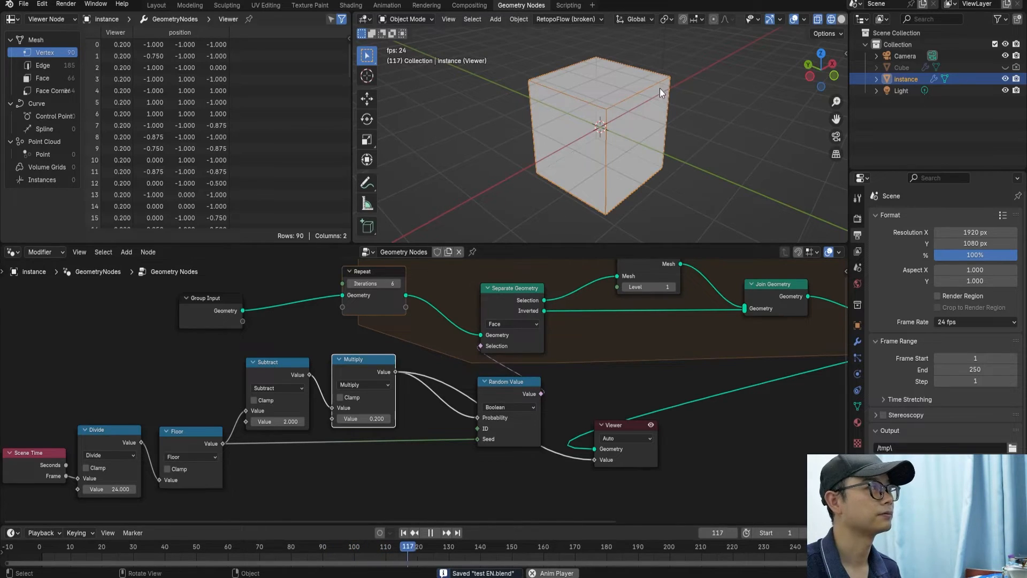
Play the subdivision animation and move the playhead to frame 82
{"action": "key", "text": "space"}
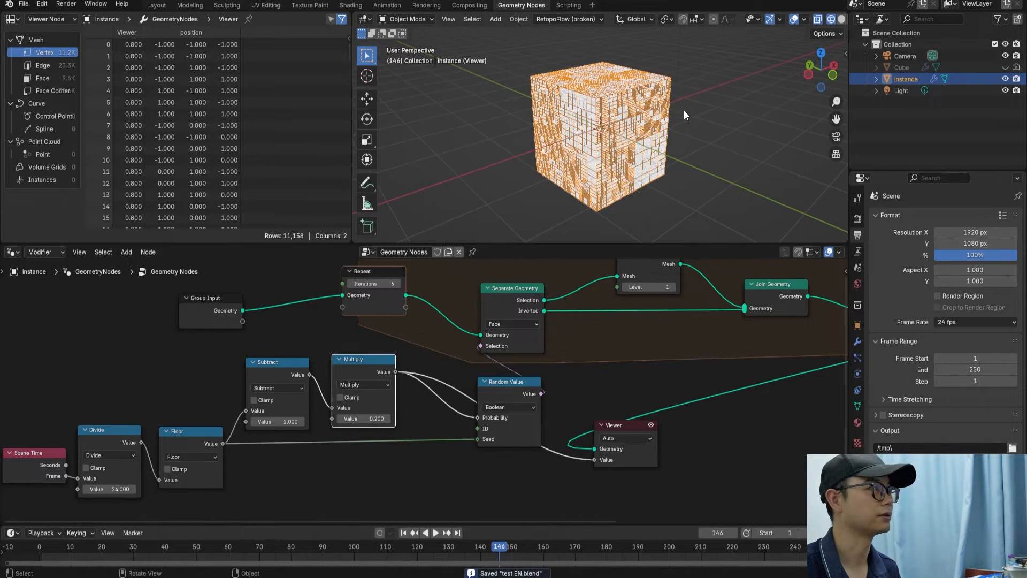
{"action": "key", "text": "space"}
{"action": "left_click", "coordinate": [150, 558]}
{"action": "left_click_drag", "start_coordinate": [150, 558], "coordinate": [48, 555]}
{"action": "key", "text": "space"}
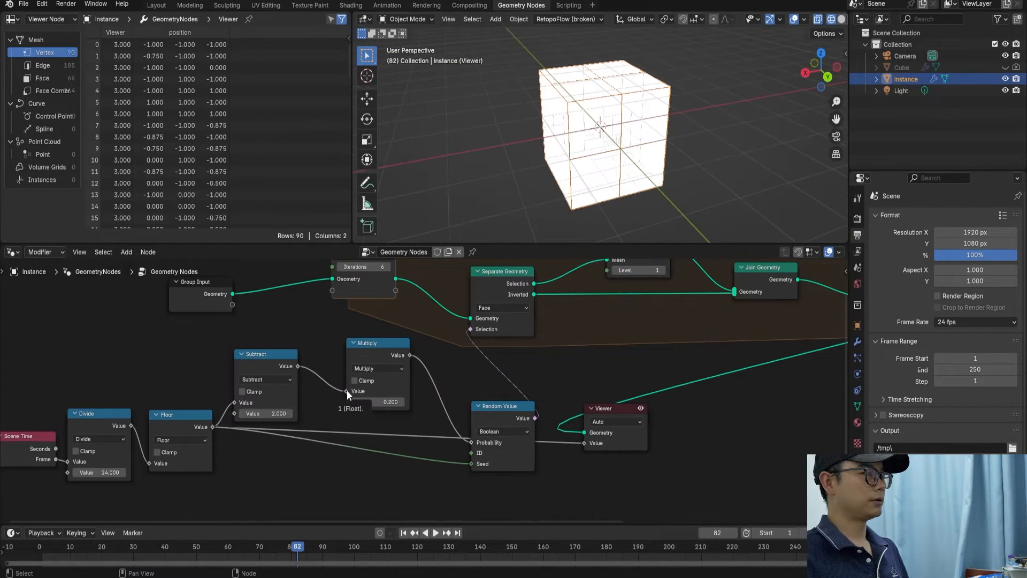
Link the Subtract node's Value output to the Random Value node's Seed in place of the Floor link
{"action": "scroll", "coordinate": [347, 390], "scroll_direction": "down", "scroll_amount": 2}
{"action": "middle_click_drag", "start_coordinate": [517, 423], "coordinate": [493, 422]}
{"action": "scroll", "coordinate": [423, 419], "scroll_direction": "up", "scroll_amount": 2}
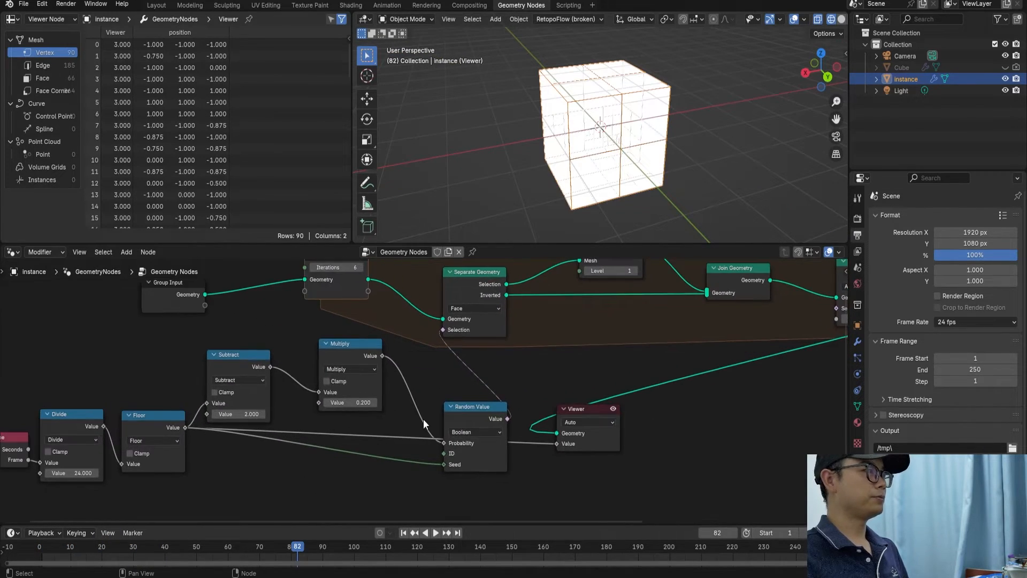
{"action": "middle_click_drag", "start_coordinate": [395, 417], "coordinate": [471, 400]}
{"action": "scroll", "coordinate": [411, 386], "scroll_direction": "up", "scroll_amount": 2}
{"action": "middle_click_drag", "start_coordinate": [343, 367], "coordinate": [311, 359]}
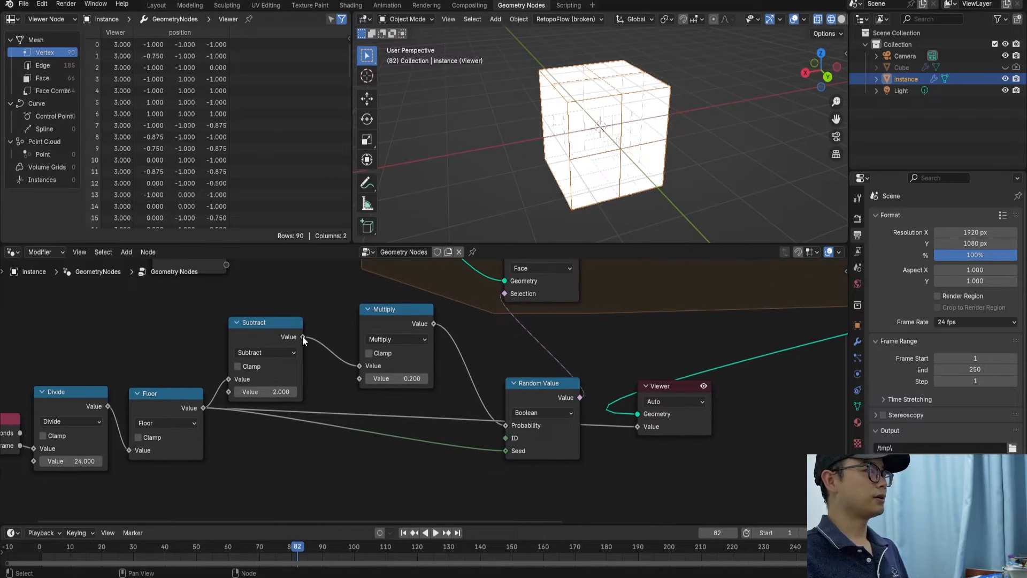
{"action": "left_click", "coordinate": [284, 337]}
{"action": "left_click_drag", "start_coordinate": [303, 338], "coordinate": [506, 451]}
{"action": "middle_click_drag", "start_coordinate": [528, 215], "coordinate": [663, 171]}
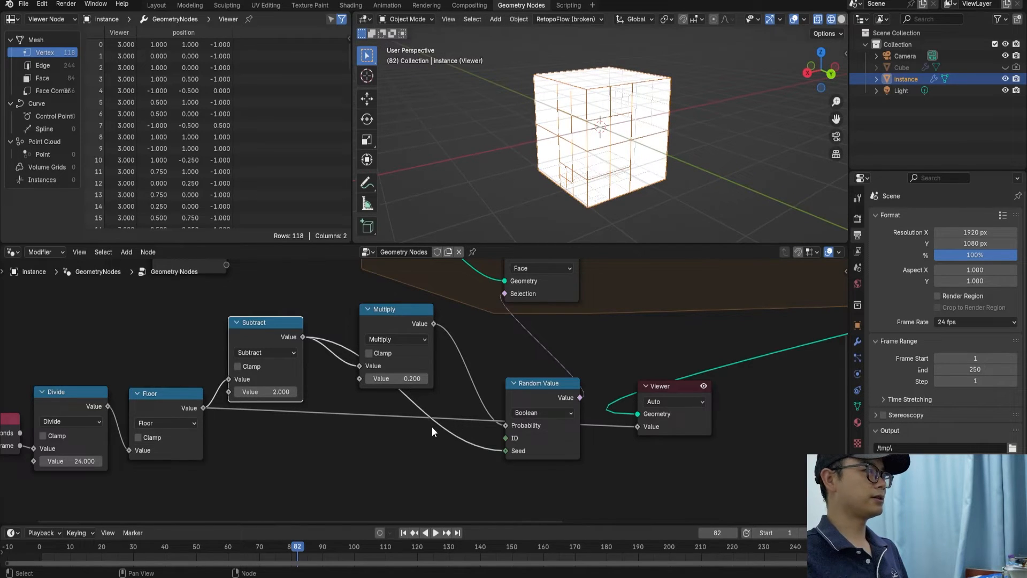
Duplicate the Multiply node and insert the copy on the link between Subtract and the Random Value's Seed
{"action": "key", "text": "shift+a"}
{"action": "left_click", "coordinate": [385, 310]}
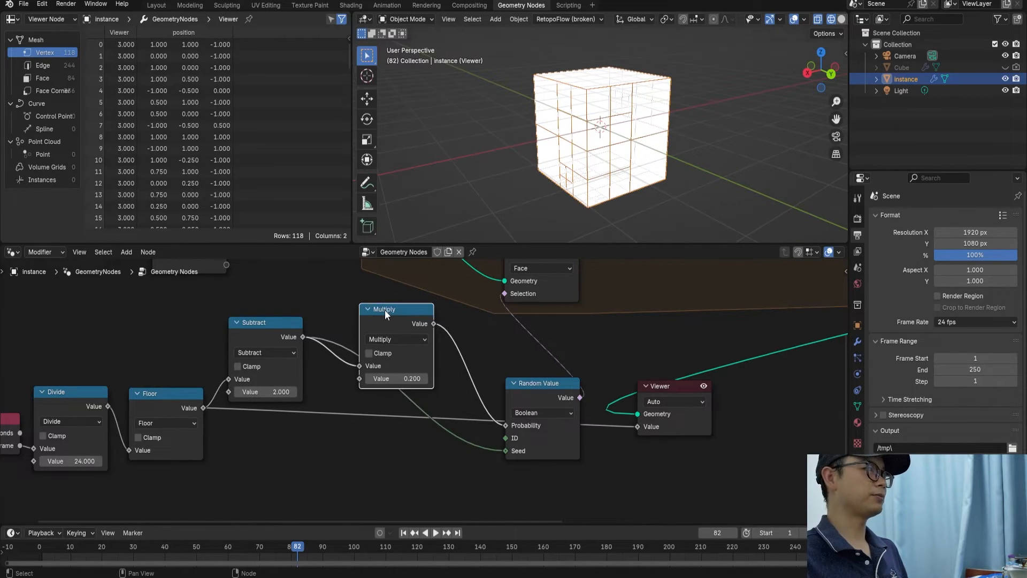
{"action": "key", "text": "shift+d"}
{"action": "left_click", "coordinate": [453, 431]}
{"action": "left_click_drag", "start_coordinate": [408, 439], "coordinate": [332, 442]}
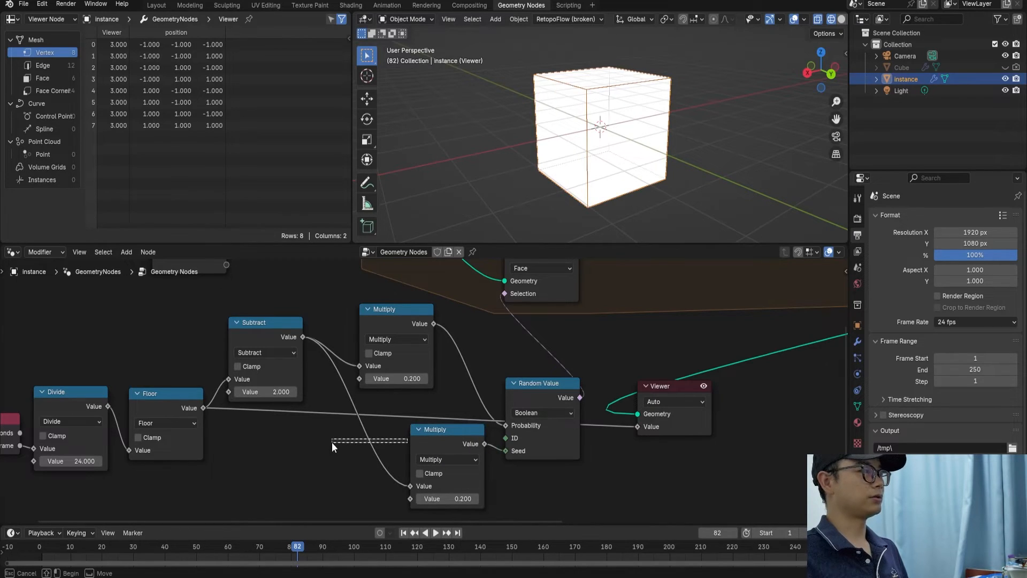
{"action": "left_click_drag", "start_coordinate": [422, 436], "coordinate": [352, 437]}
Switch the duplicated math node to Add and set its second value first to 1 and finally to 7.7
{"action": "left_click", "coordinate": [368, 457]}
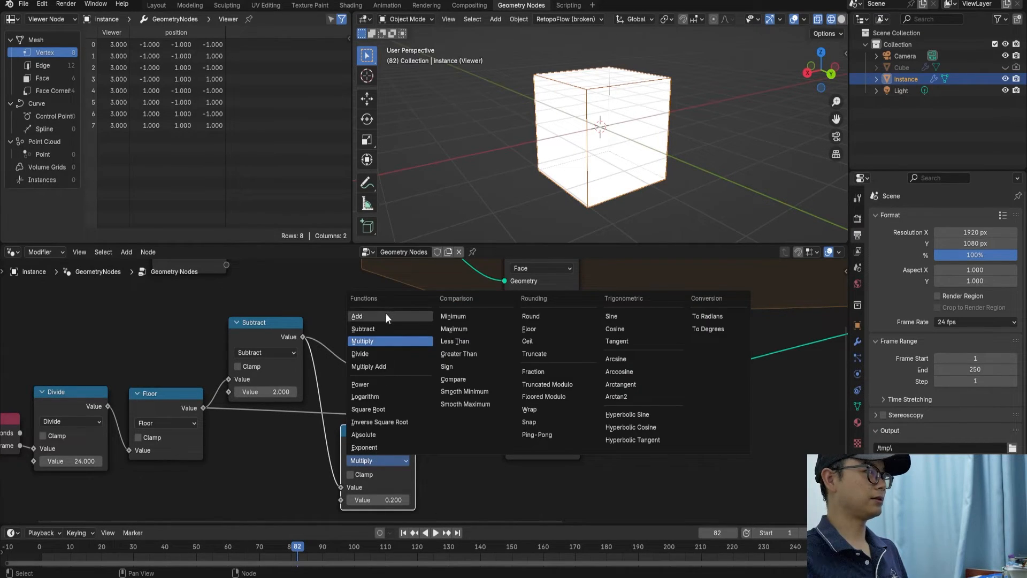
{"action": "left_click", "coordinate": [387, 316]}
{"action": "double_click", "coordinate": [397, 497]}
{"action": "type", "text": "1"}
{"action": "key", "text": "Return"}
{"action": "left_click_drag", "start_coordinate": [384, 499], "coordinate": [453, 499]}
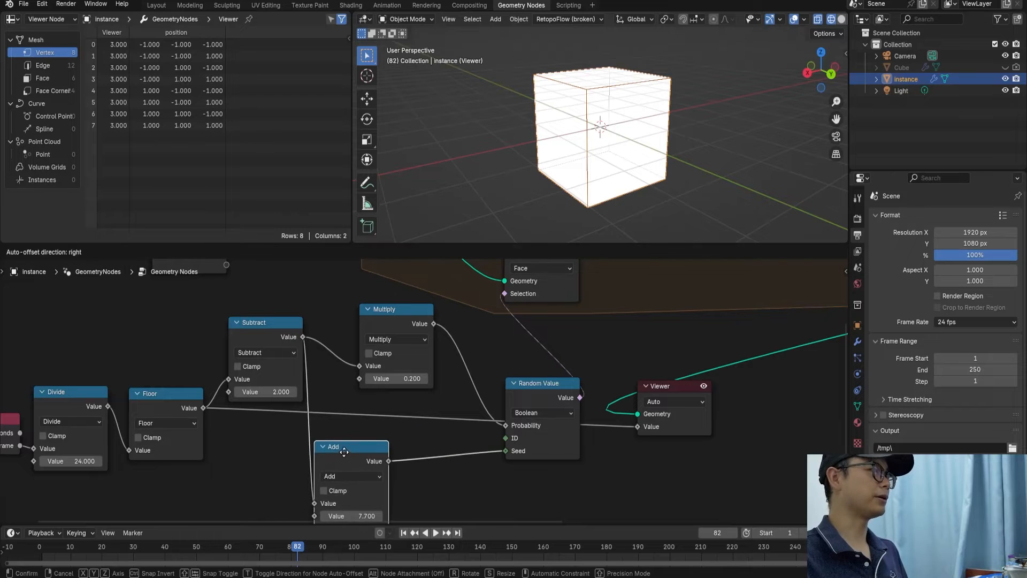
Reposition the Add node below Multiply, mute it, and save the file
{"action": "scroll", "coordinate": [371, 435], "scroll_direction": "down", "scroll_amount": 3}
{"action": "left_click", "coordinate": [375, 453]}
{"action": "key", "text": "Escape"}
{"action": "key", "text": "m"}
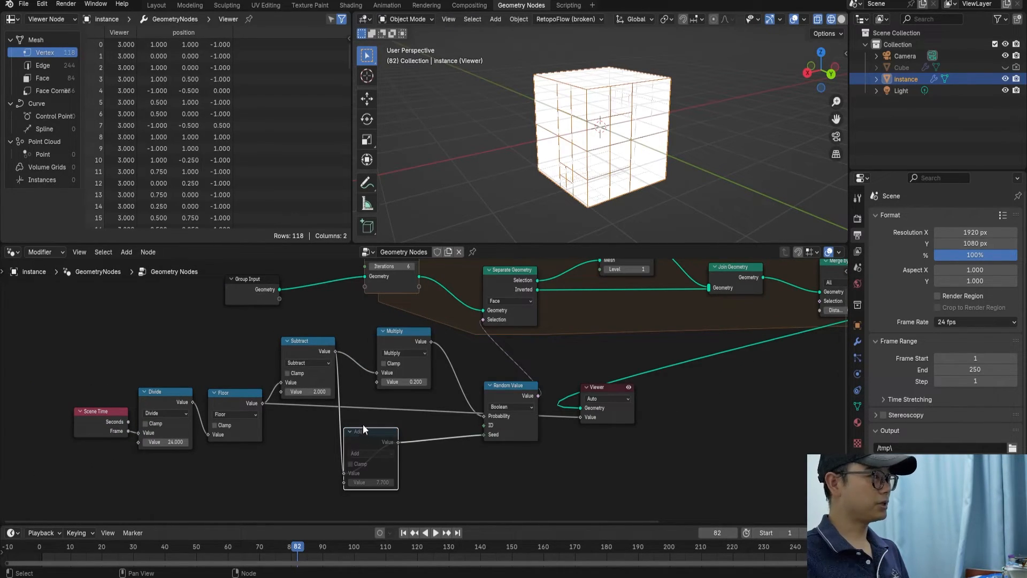
{"action": "scroll", "coordinate": [316, 354], "scroll_direction": "up", "scroll_amount": 1}
{"action": "left_click", "coordinate": [307, 345]}
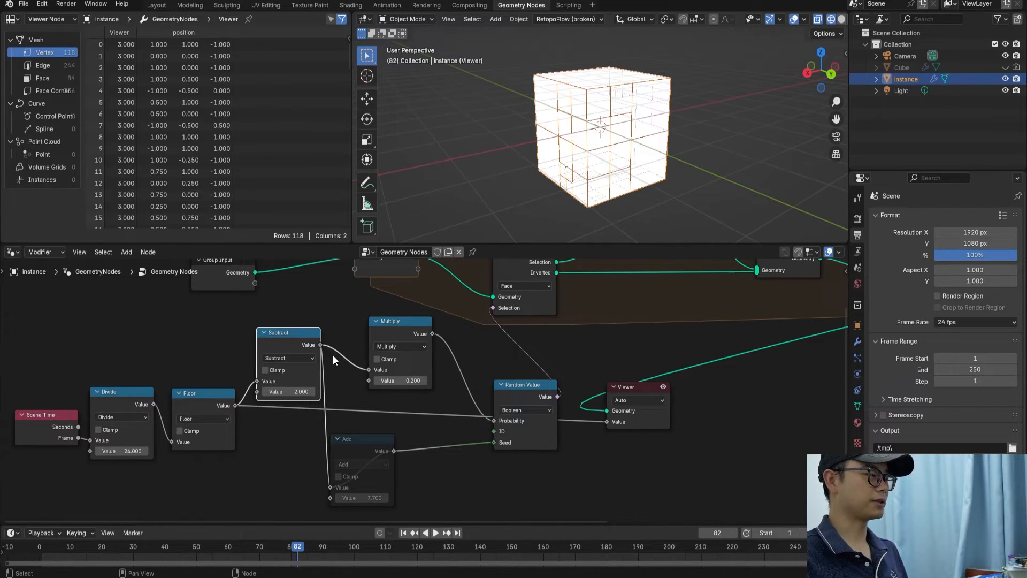
{"action": "scroll", "coordinate": [395, 450], "scroll_direction": "down", "scroll_amount": 3}
{"action": "key", "text": "ctrl+s"}
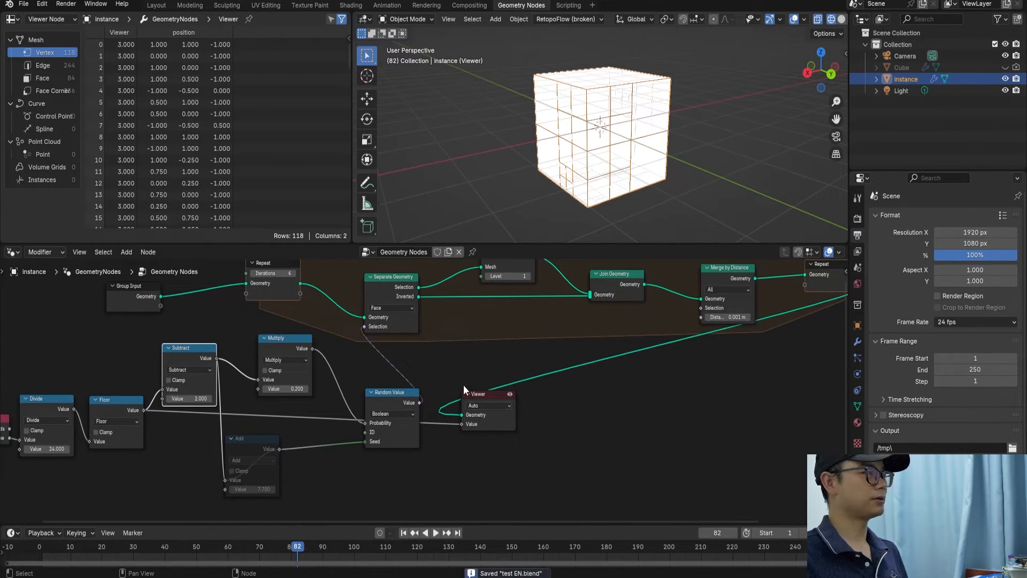
Remove the Viewer node from the tree and select the Scene Time, math and Random Value nodes
{"action": "scroll", "coordinate": [465, 384], "scroll_direction": "down", "scroll_amount": 1}
{"action": "middle_click_drag", "start_coordinate": [475, 392], "coordinate": [450, 400]}
{"action": "left_click", "coordinate": [452, 401]}
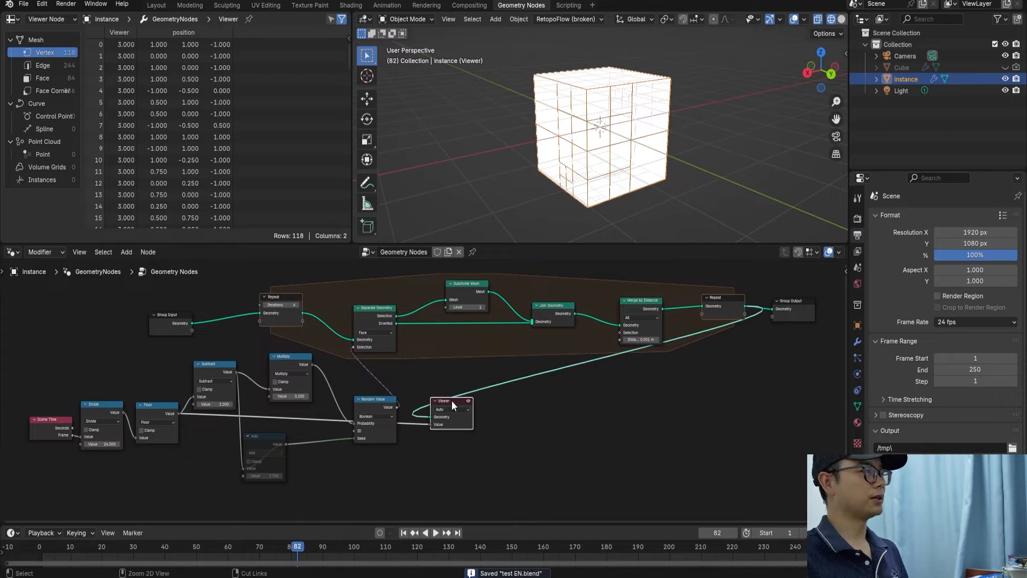
{"action": "key", "text": "ctrl+x"}
{"action": "scroll", "coordinate": [451, 401], "scroll_direction": "down", "scroll_amount": 3}
{"action": "left_click_drag", "start_coordinate": [289, 347], "coordinate": [268, 345]}
{"action": "left_click_drag", "start_coordinate": [172, 378], "coordinate": [428, 447]}
{"action": "scroll", "coordinate": [364, 381], "scroll_direction": "up", "scroll_amount": 3}
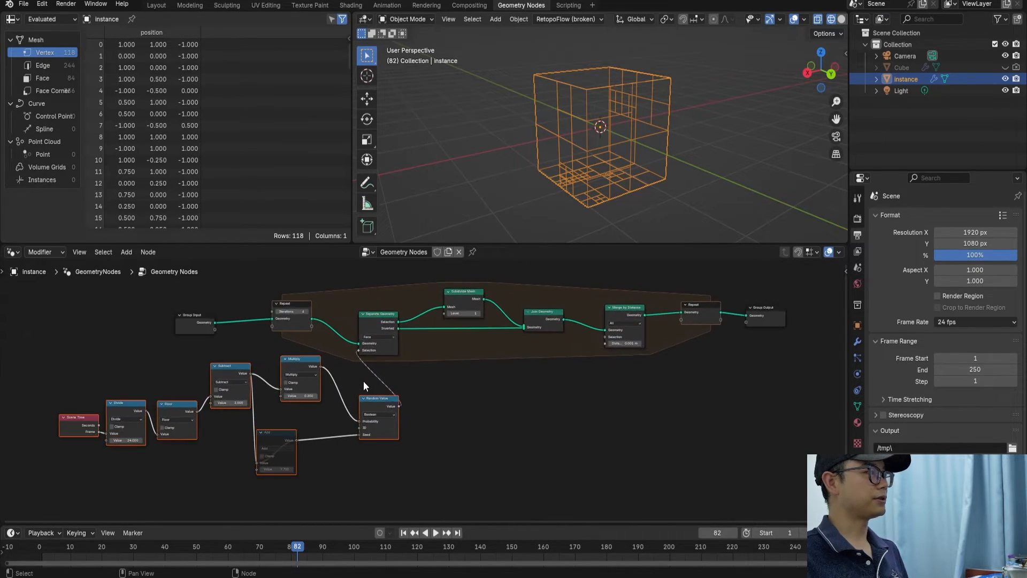
Join all nodes except Group Output in a new frame, and enclose them in a second frame
{"action": "scroll", "coordinate": [517, 368], "scroll_direction": "up", "scroll_amount": 2}
{"action": "left_click_drag", "start_coordinate": [547, 396], "coordinate": [512, 389]}
{"action": "left_click_drag", "start_coordinate": [435, 338], "coordinate": [405, 339]}
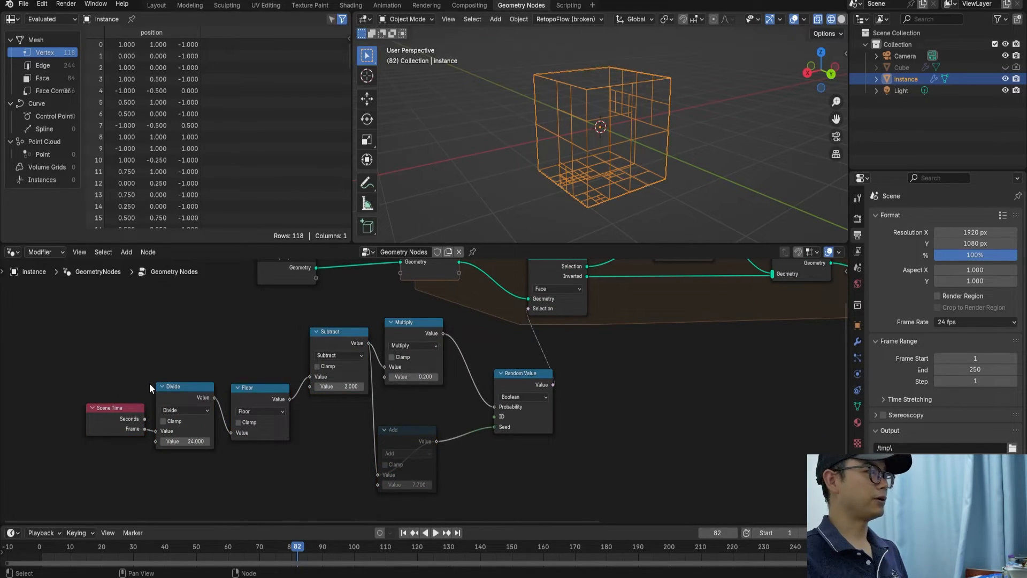
{"action": "scroll", "coordinate": [149, 384], "scroll_direction": "down", "scroll_amount": 4}
{"action": "left_click_drag", "start_coordinate": [181, 282], "coordinate": [714, 475]}
{"action": "key", "text": "Home"}
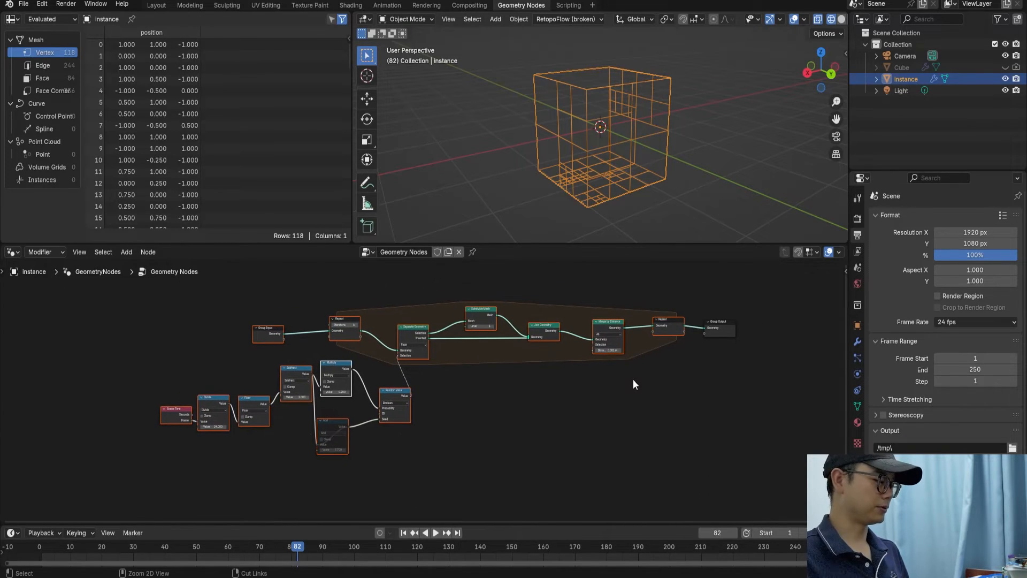
{"action": "key", "text": "ctrl+j"}
{"action": "scroll", "coordinate": [592, 348], "scroll_direction": "up", "scroll_amount": 3}
{"action": "right_click", "coordinate": [508, 356]}
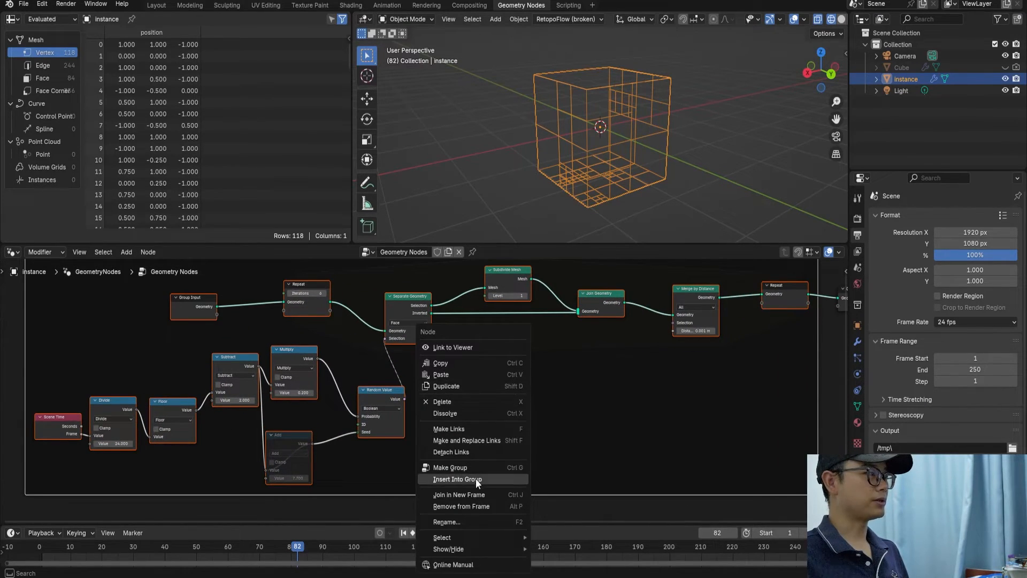
{"action": "left_click", "coordinate": [464, 496]}
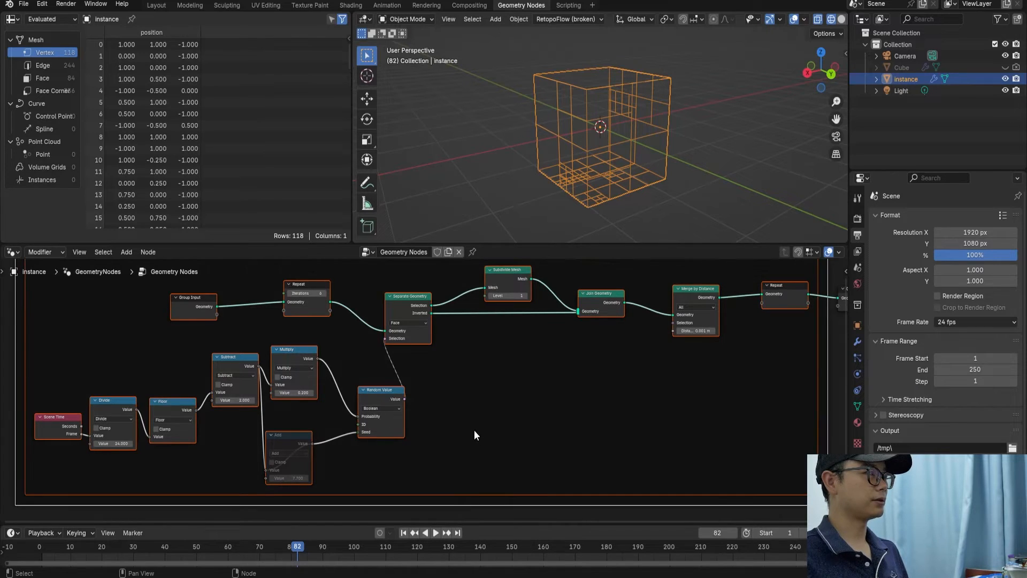
{"action": "key", "text": "Home"}
{"action": "scroll", "coordinate": [444, 364], "scroll_direction": "up", "scroll_amount": 1}
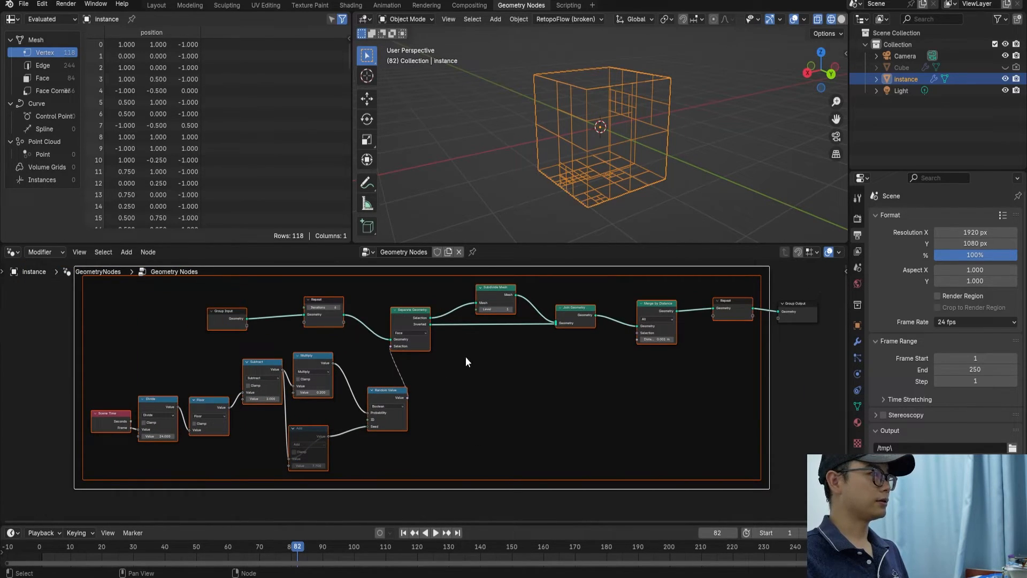
Label the outer frame "subdivide by attribute"
{"action": "right_click", "coordinate": [464, 356]}
{"action": "left_click", "coordinate": [445, 386]}
{"action": "type", "text": "subdivide by attri"}
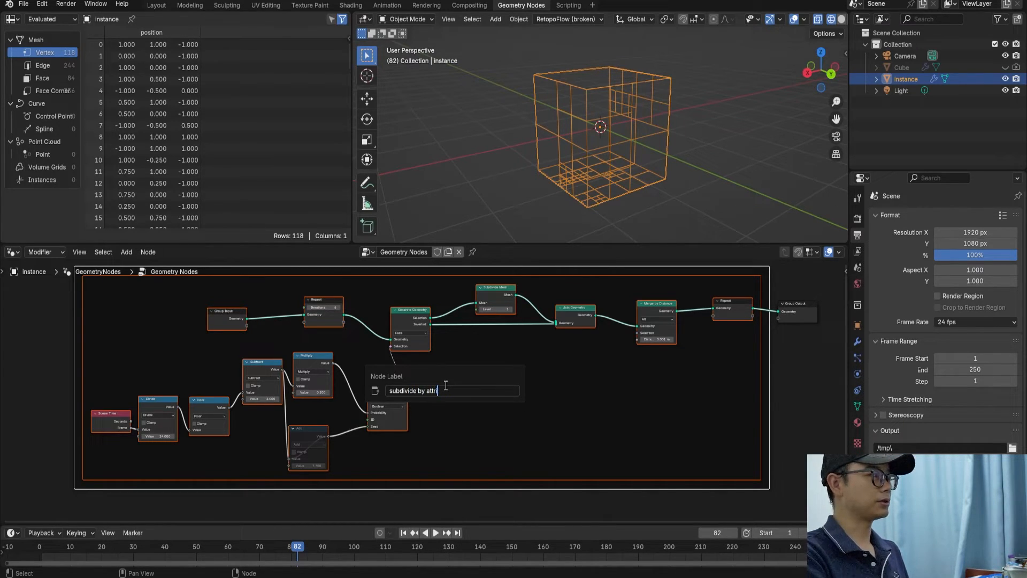
{"action": "key", "text": "Return"}
{"action": "scroll", "coordinate": [430, 419], "scroll_direction": "down", "scroll_amount": 4}
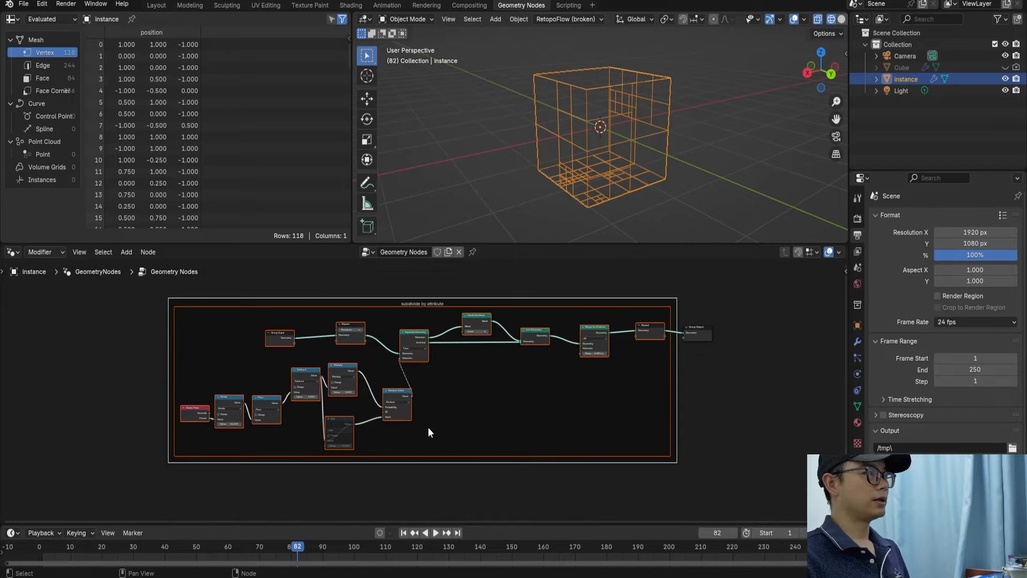
Move the Group Output node farther from the frame to make room for additional nodes
{"action": "middle_click_drag", "start_coordinate": [635, 371], "coordinate": [493, 379]}
{"action": "scroll", "coordinate": [493, 378], "scroll_direction": "down", "scroll_amount": 1}
{"action": "scroll", "coordinate": [556, 346], "scroll_direction": "up", "scroll_amount": 5}
{"action": "middle_click_drag", "start_coordinate": [562, 348], "coordinate": [429, 356]}
{"action": "left_click", "coordinate": [490, 329]}
{"action": "key", "text": "g"}
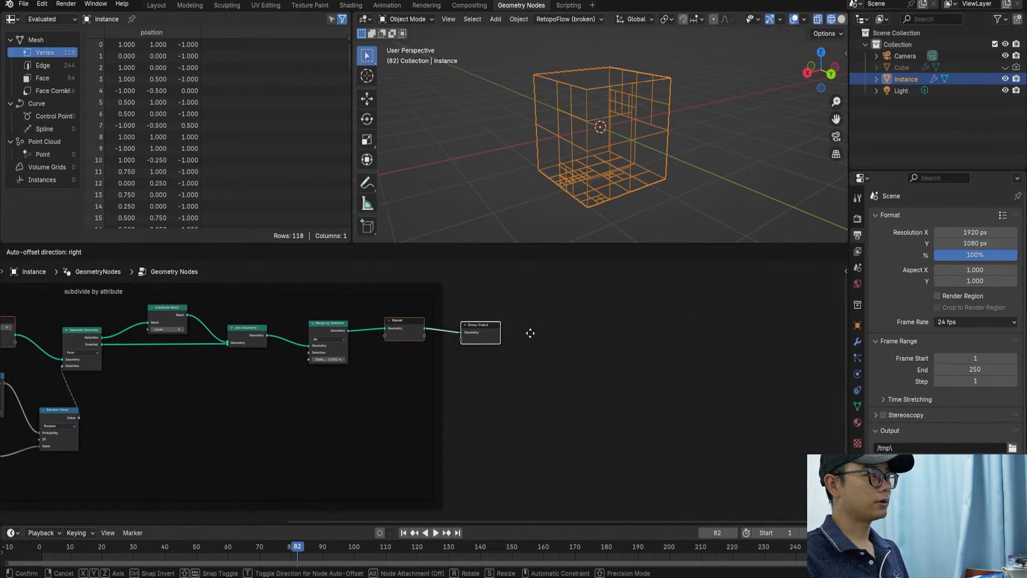
{"action": "left_click", "coordinate": [837, 352]}
Insert an Instance on Points node between the Repeat output and Group Output, placed near Group Output
{"action": "scroll", "coordinate": [677, 342], "scroll_direction": "down", "scroll_amount": 1}
{"action": "middle_click_drag", "start_coordinate": [677, 342], "coordinate": [504, 358]}
{"action": "scroll", "coordinate": [486, 317], "scroll_direction": "up", "scroll_amount": 1}
{"action": "key", "text": "shift+a"}
{"action": "type", "text": "in"}
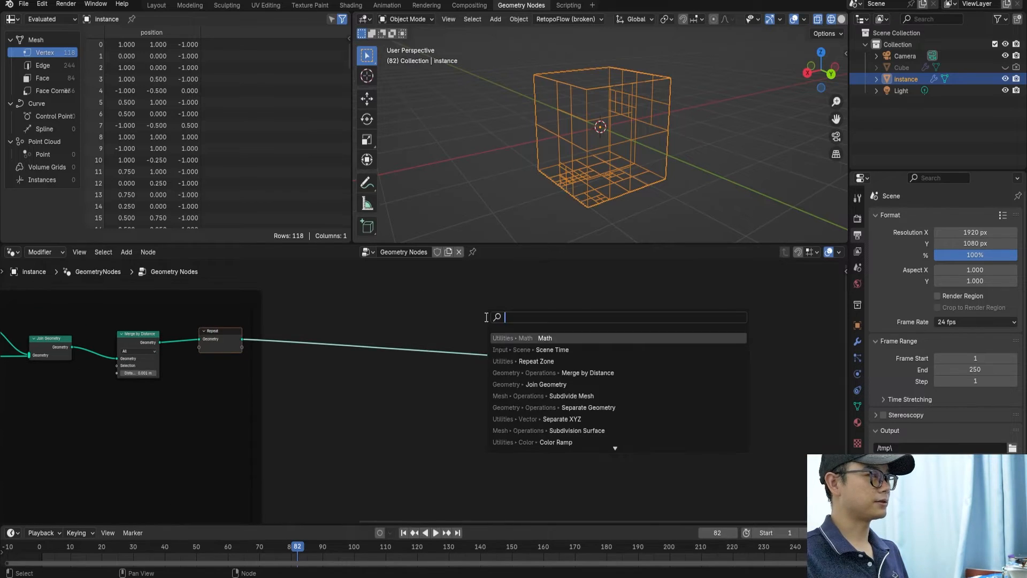
{"action": "type", "text": "stan"}
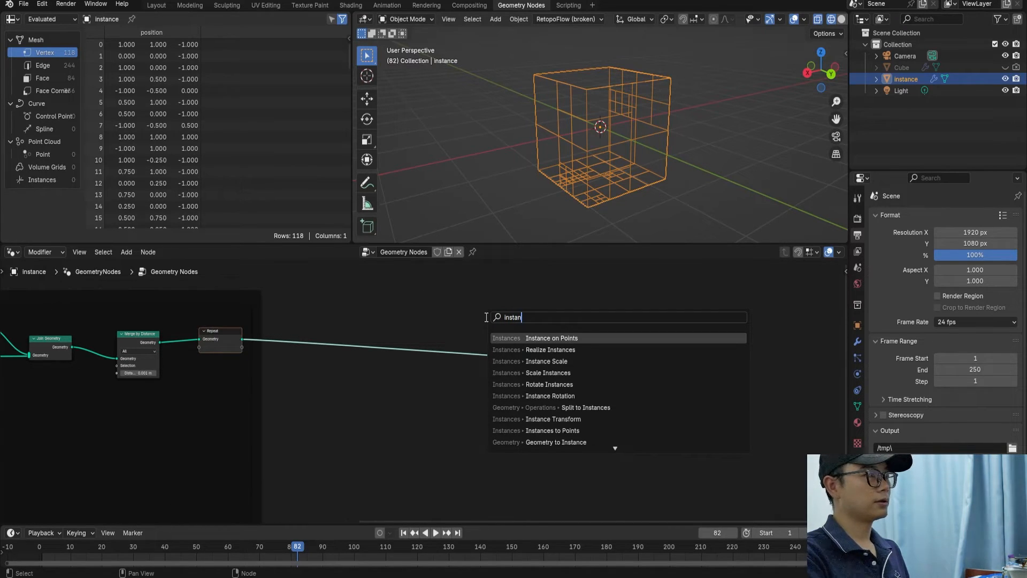
{"action": "key", "text": "Return"}
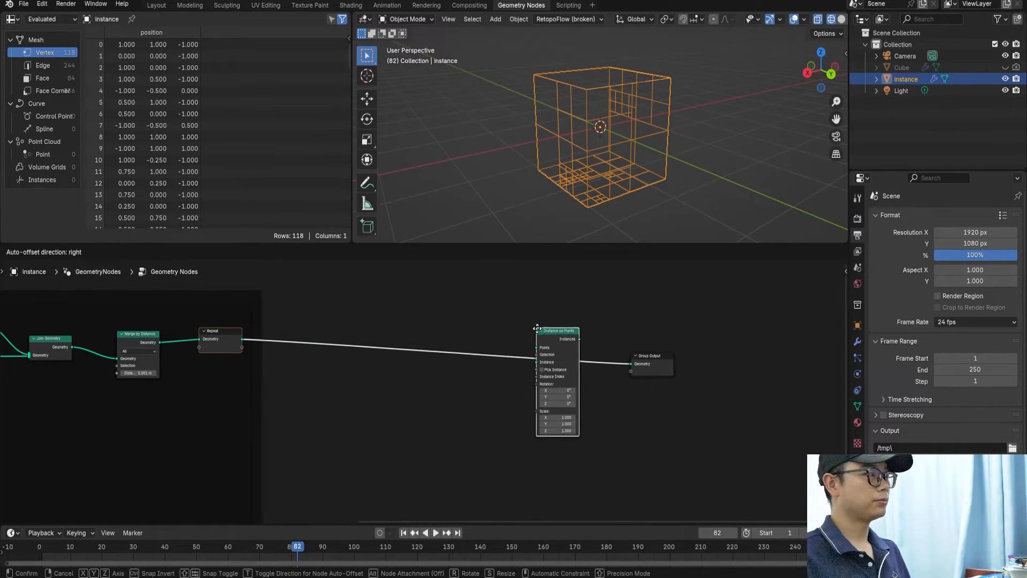
{"action": "left_click_drag", "start_coordinate": [826, 365], "coordinate": [836, 365]}
{"action": "left_click_drag", "start_coordinate": [579, 351], "coordinate": [663, 351]}
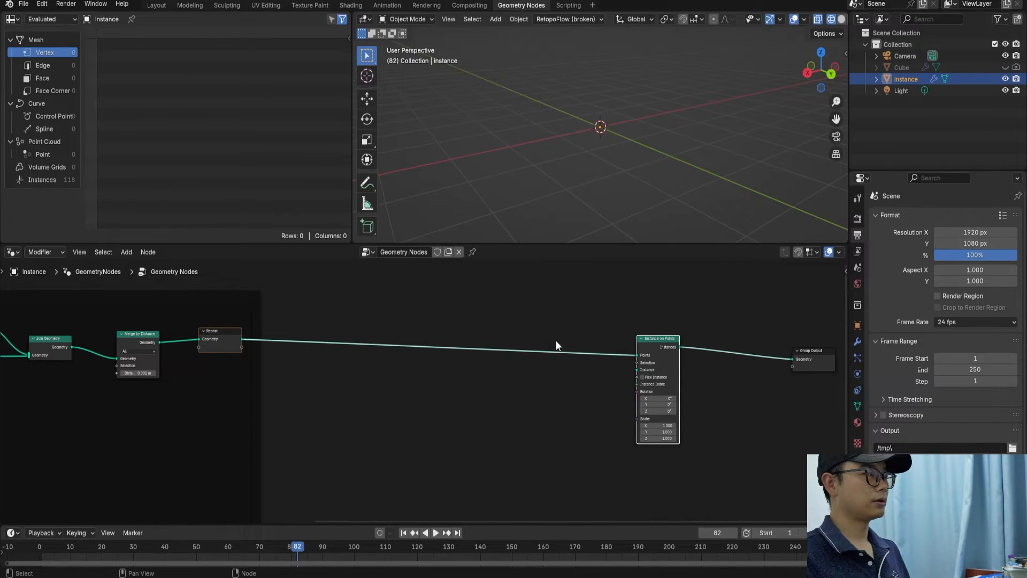
Insert a Mesh to Points node on the link between the Repeat output and Instance on Points
{"action": "scroll", "coordinate": [300, 342], "scroll_direction": "up", "scroll_amount": 1}
{"action": "middle_click_drag", "start_coordinate": [300, 341], "coordinate": [353, 341]}
{"action": "key", "text": "shift+a"}
{"action": "left_click", "coordinate": [410, 311]}
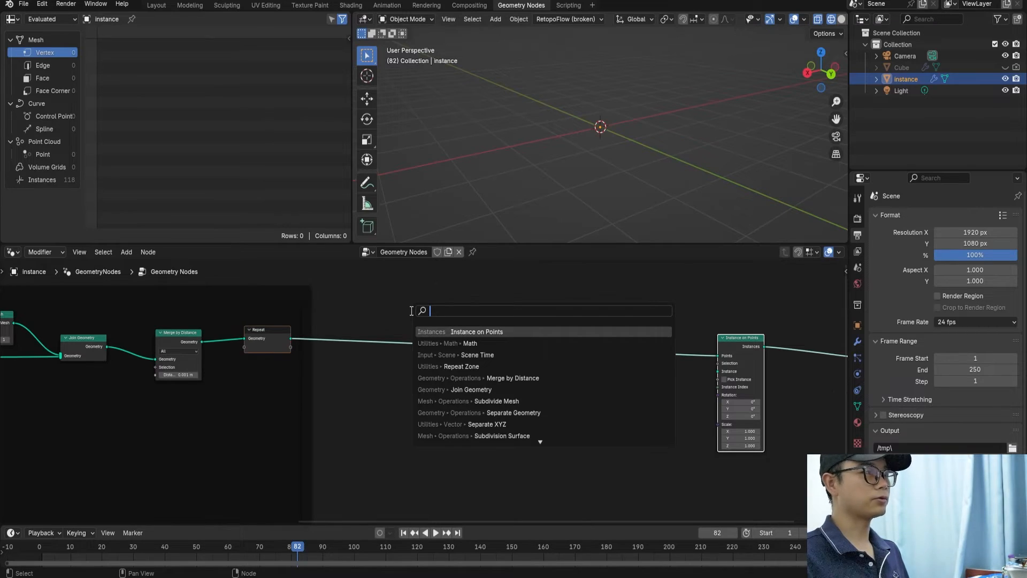
{"action": "type", "text": "mes t"}
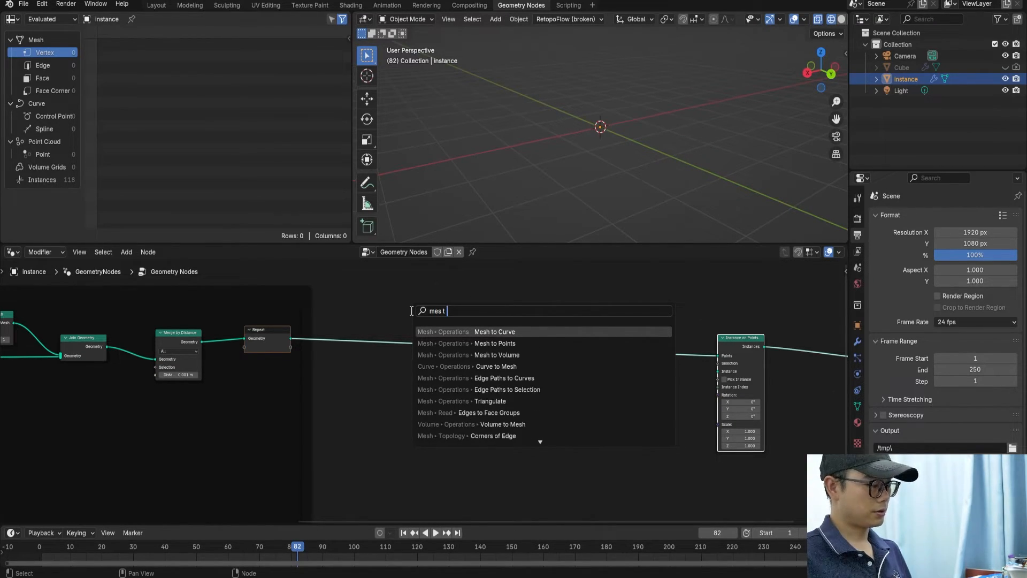
{"action": "type", "text": " p"}
{"action": "key", "text": "Return"}
{"action": "left_click", "coordinate": [411, 311]}
Set Mesh to Points to Faces and move the node closer to Instance on Points
{"action": "left_click", "coordinate": [433, 331]}
{"action": "left_click", "coordinate": [436, 366]}
{"action": "left_click_drag", "start_coordinate": [432, 319], "coordinate": [516, 318]}
{"action": "scroll", "coordinate": [277, 323], "scroll_direction": "up", "scroll_amount": 2}
{"action": "scroll", "coordinate": [415, 364], "scroll_direction": "down", "scroll_amount": 3}
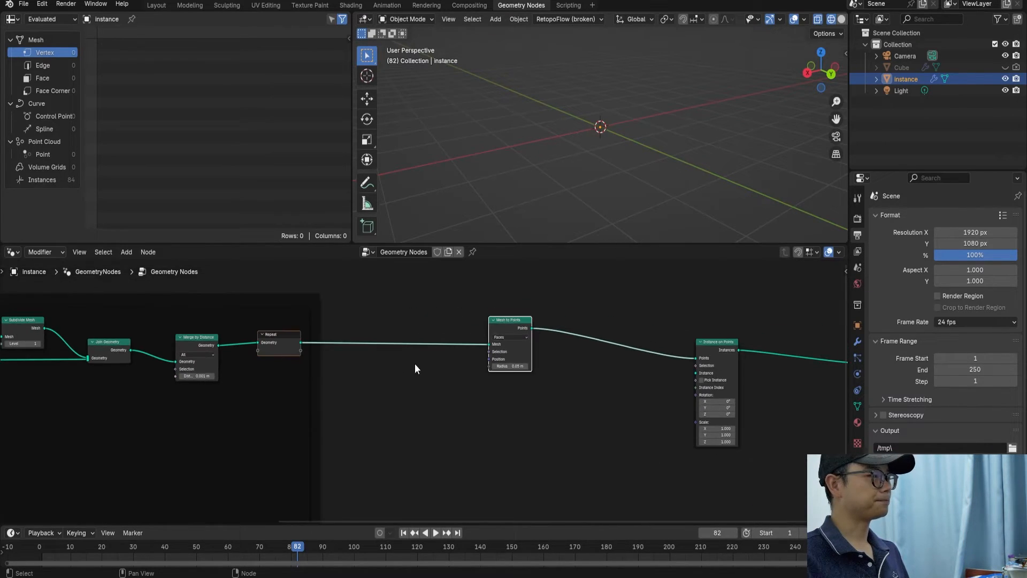
Add a Cube mesh primitive node below the Mesh to Points node
{"action": "key", "text": "shift+a"}
{"action": "type", "text": "cube"}
{"action": "key", "text": "Return"}
{"action": "left_click", "coordinate": [505, 413]}
{"action": "scroll", "coordinate": [529, 420], "scroll_direction": "up", "scroll_amount": 1}
{"action": "middle_click_drag", "start_coordinate": [540, 423], "coordinate": [521, 421]}
Add a Subdivide Mesh node linked to the Cube node's Mesh output
{"action": "left_click_drag", "start_coordinate": [478, 403], "coordinate": [512, 405]}
{"action": "type", "text": "sub"}
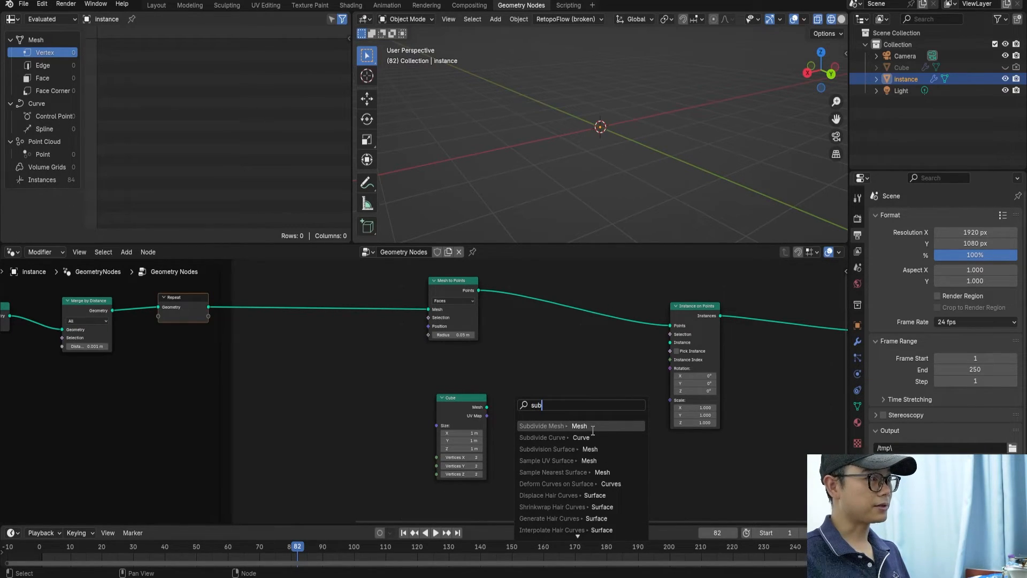
{"action": "left_click", "coordinate": [593, 428]}
{"action": "left_click", "coordinate": [576, 429]}
Add a Subdivision Surface node after Subdivide Mesh and shift the Cube node chain away from Instance on Points
{"action": "key", "text": "shift+a"}
{"action": "left_click", "coordinate": [542, 340]}
{"action": "type", "text": "su"}
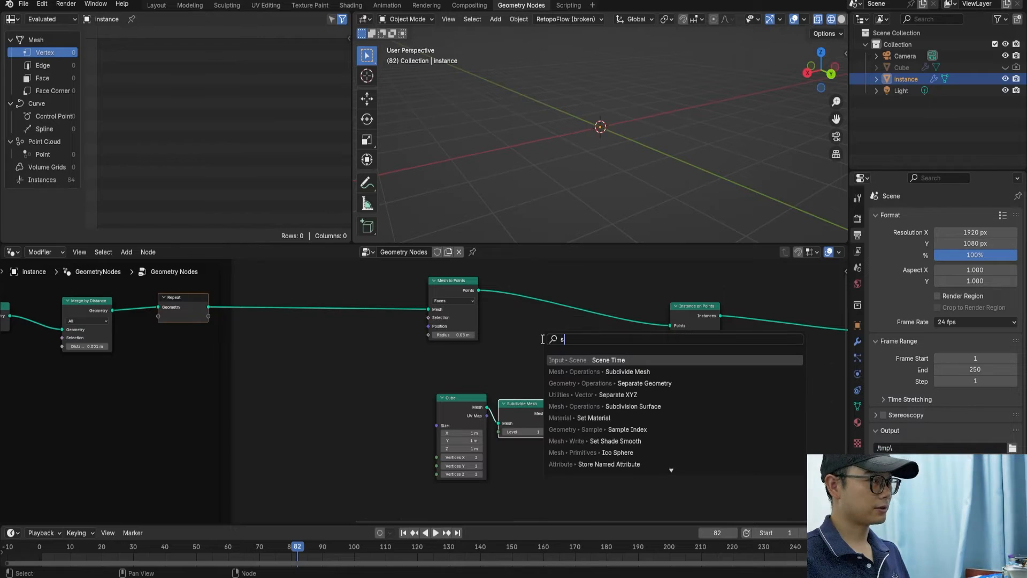
{"action": "type", "text": "b"}
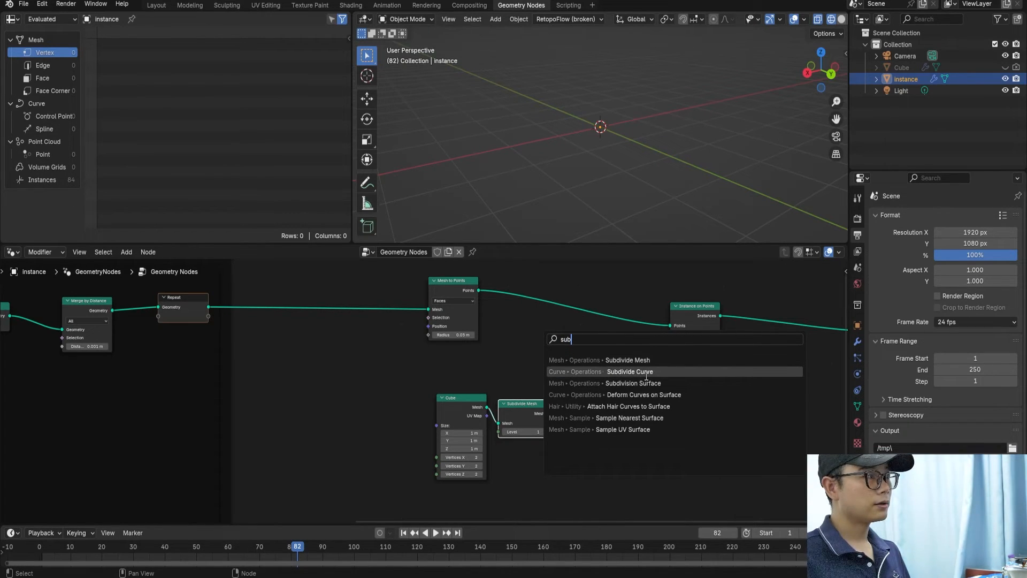
{"action": "left_click", "coordinate": [565, 384]}
{"action": "left_click", "coordinate": [556, 384]}
{"action": "left_click_drag", "start_coordinate": [549, 413], "coordinate": [557, 425]}
{"action": "left_click_drag", "start_coordinate": [437, 380], "coordinate": [589, 448]}
{"action": "left_click_drag", "start_coordinate": [522, 404], "coordinate": [465, 413]}
Add a Set Shade Smooth node after the Subdivision Surface node and preview its output with a Viewer
{"action": "key", "text": "shift+a"}
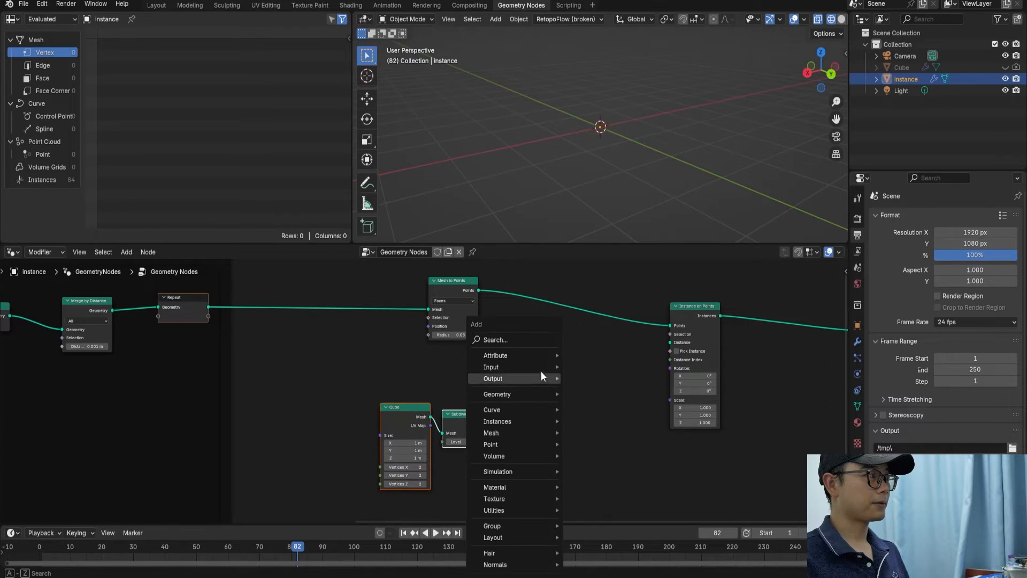
{"action": "left_click", "coordinate": [533, 340]}
{"action": "type", "text": "set s"}
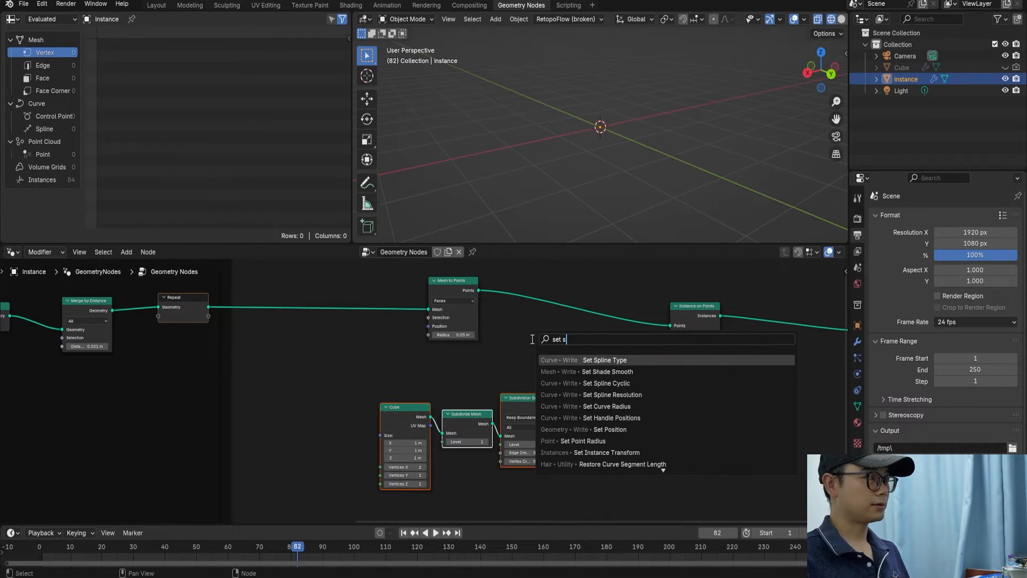
{"action": "type", "text": "h"}
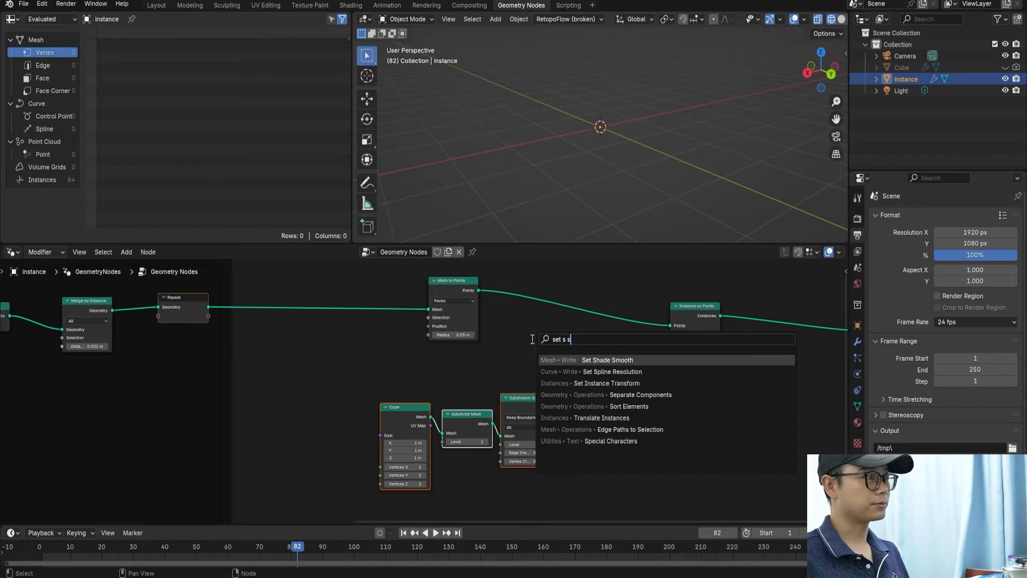
{"action": "key", "text": "Return"}
{"action": "left_click", "coordinate": [560, 390]}
{"action": "scroll", "coordinate": [596, 431], "scroll_direction": "up", "scroll_amount": 1}
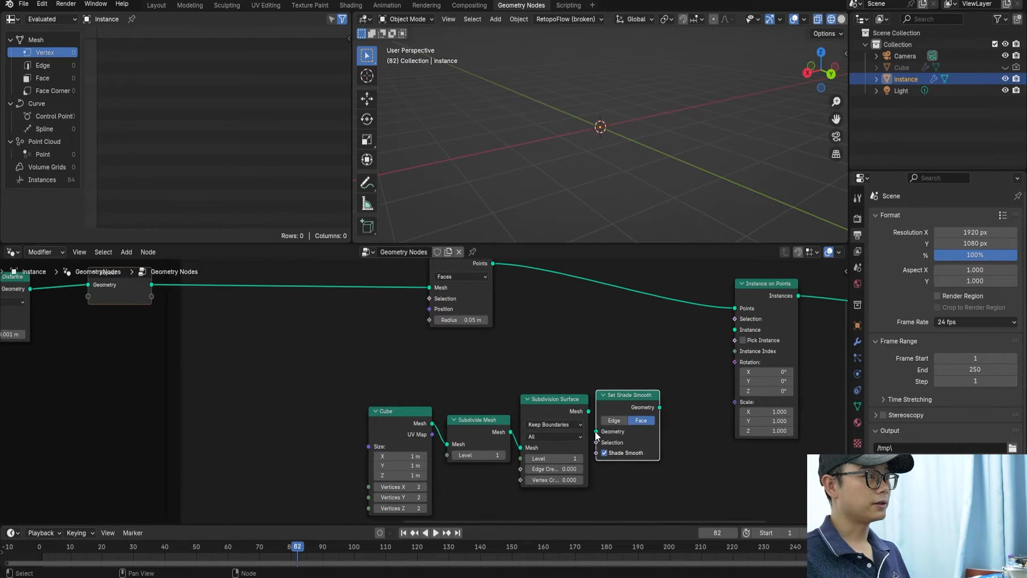
{"action": "left_click", "coordinate": [632, 399], "text": "ctrl+shift"}
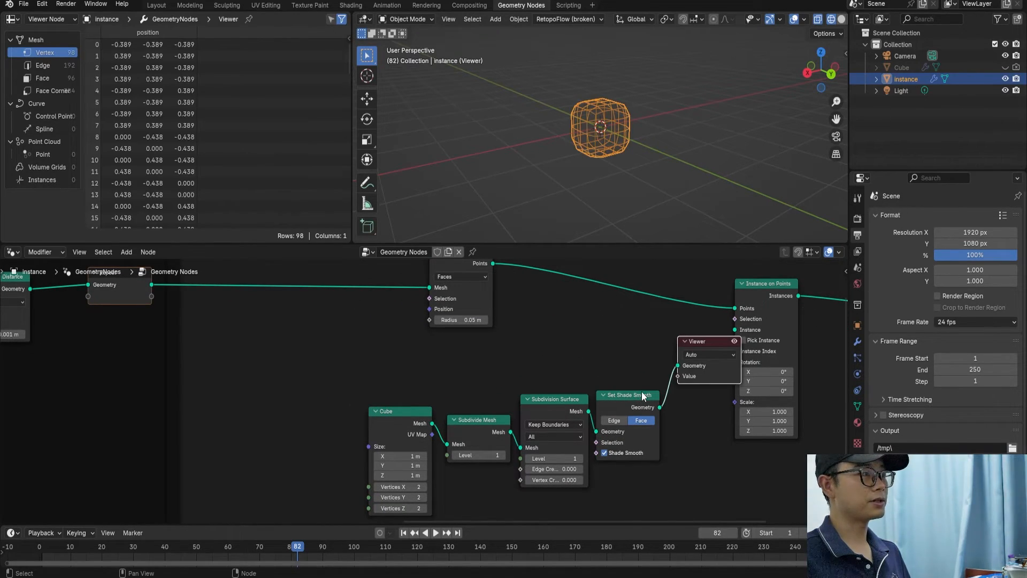
Set the Subdivision Surface node's Level to 2 and inspect the previewed cube
{"action": "middle_click_drag", "start_coordinate": [637, 395], "coordinate": [621, 388]}
{"action": "scroll", "coordinate": [656, 351], "scroll_direction": "up", "scroll_amount": 1}
{"action": "double_click", "coordinate": [567, 455]}
{"action": "type", "text": "2"}
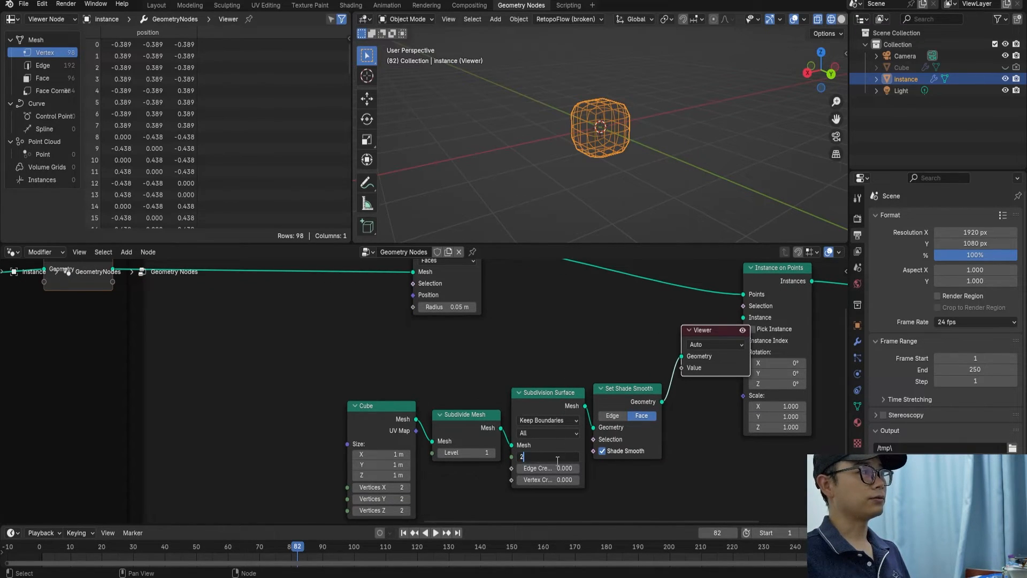
{"action": "key", "text": "Return"}
{"action": "scroll", "coordinate": [601, 115], "scroll_direction": "up", "scroll_amount": 1}
{"action": "middle_click_drag", "start_coordinate": [601, 115], "coordinate": [605, 118]}
{"action": "scroll", "coordinate": [492, 434], "scroll_direction": "up", "scroll_amount": 1}
Set the Subdivide Mesh node's Level to 2 and the Subdivision Surface Level to 1, and save the file
{"action": "double_click", "coordinate": [480, 460]}
{"action": "type", "text": "2"}
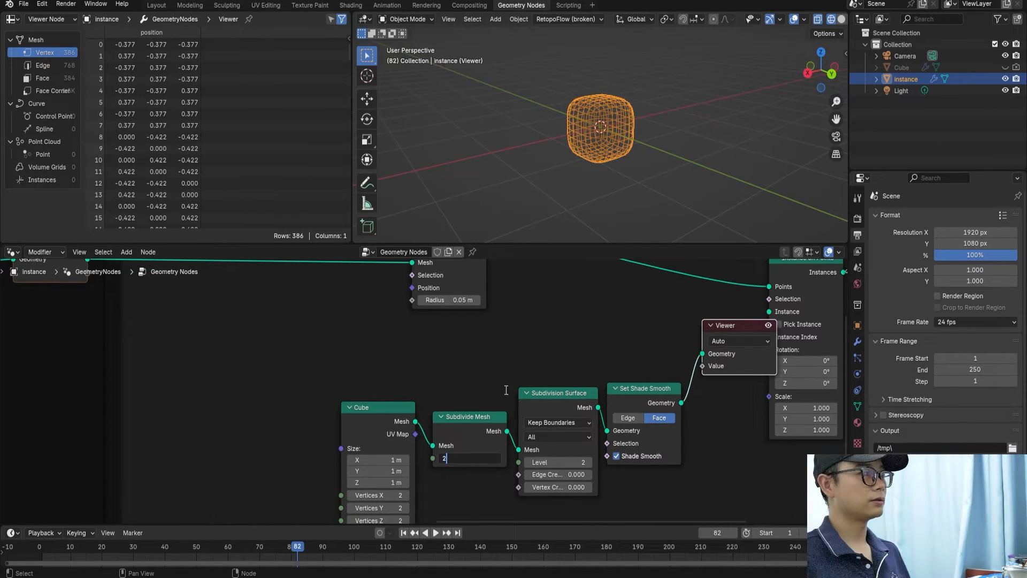
{"action": "key", "text": "Return"}
{"action": "double_click", "coordinate": [581, 459]}
{"action": "type", "text": "1"}
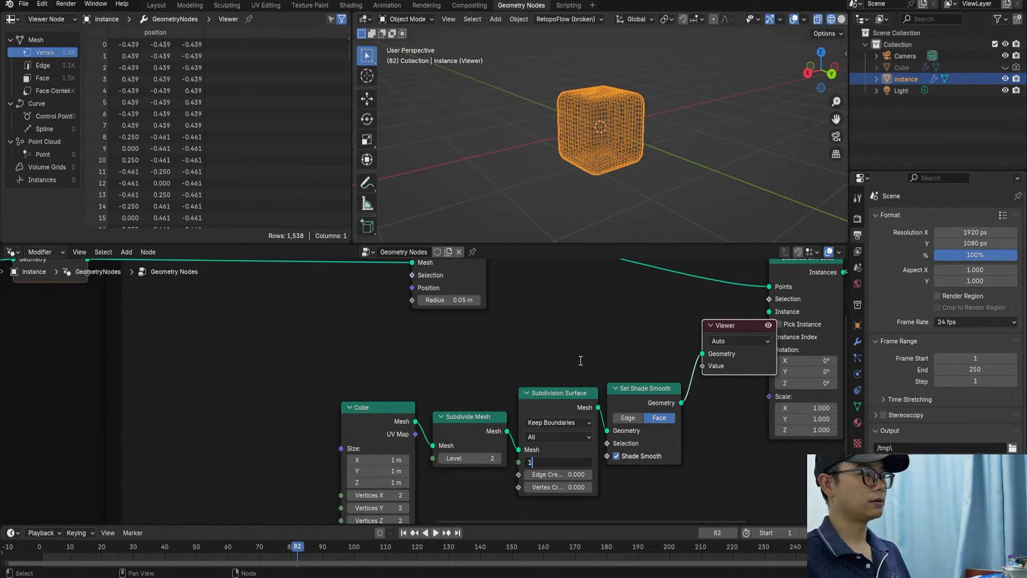
{"action": "key", "text": "Return"}
{"action": "key", "text": "ctrl+s"}
Remove the Viewer node and link Set Shade Smooth's Geometry to the Instance input of Instance on Points
{"action": "scroll", "coordinate": [536, 419], "scroll_direction": "down", "scroll_amount": 3}
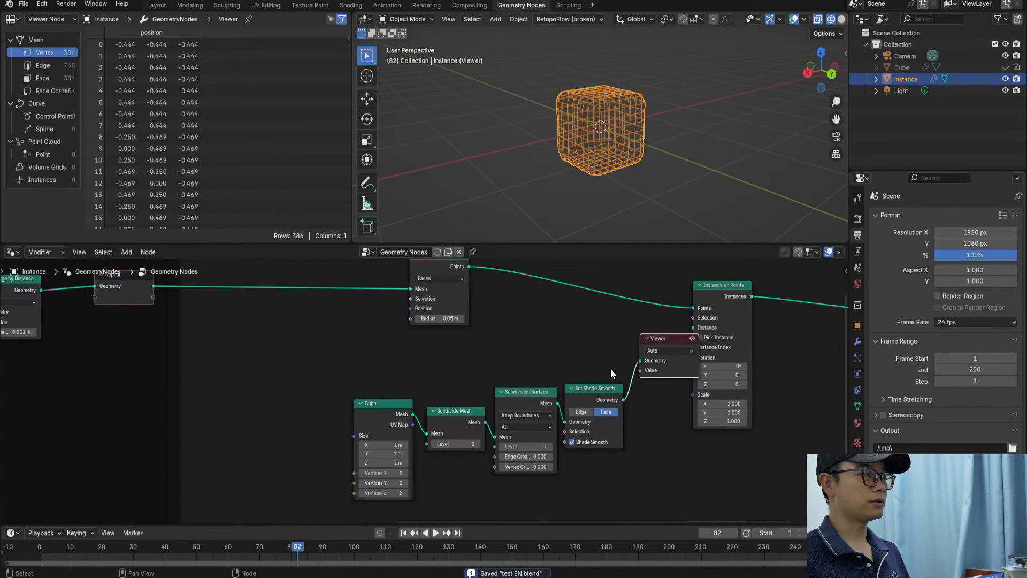
{"action": "key", "text": "ctrl+x"}
{"action": "left_click_drag", "start_coordinate": [624, 399], "coordinate": [693, 328]}
Switch the viewport to Solid shading, save the file, and view the instanced cubes from above
{"action": "middle_click_drag", "start_coordinate": [573, 155], "coordinate": [674, 129]}
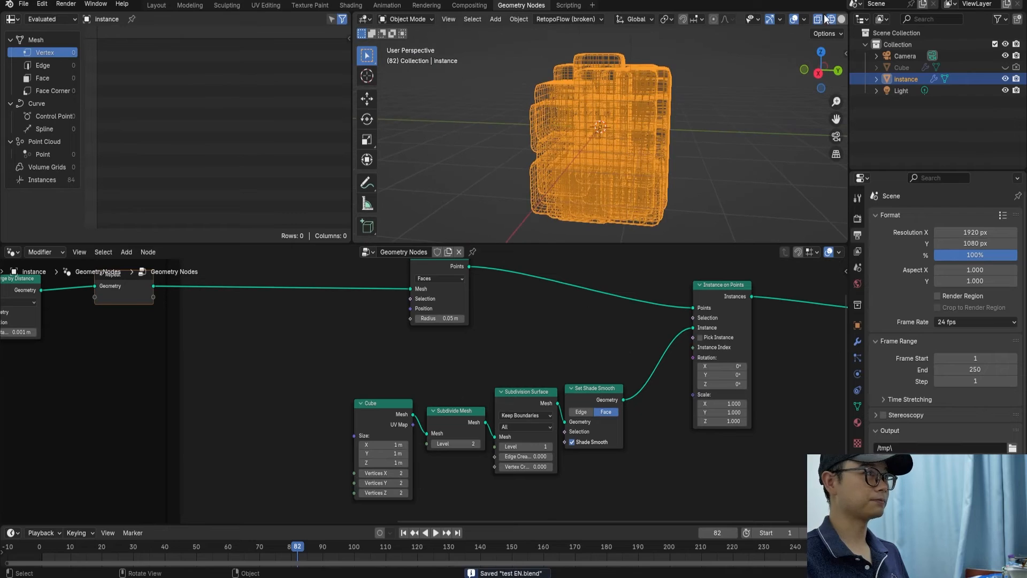
{"action": "scroll", "coordinate": [790, 19], "scroll_direction": "down", "scroll_amount": 2}
{"action": "left_click", "coordinate": [784, 19]}
{"action": "left_click", "coordinate": [808, 19]}
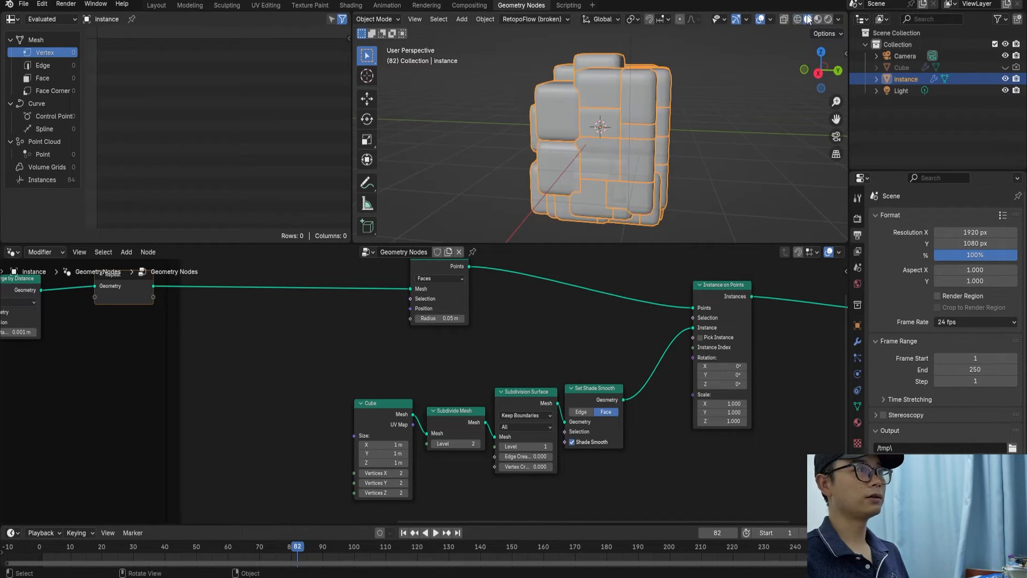
{"action": "key", "text": "ctrl+s"}
{"action": "middle_click_drag", "start_coordinate": [638, 113], "coordinate": [583, 214]}
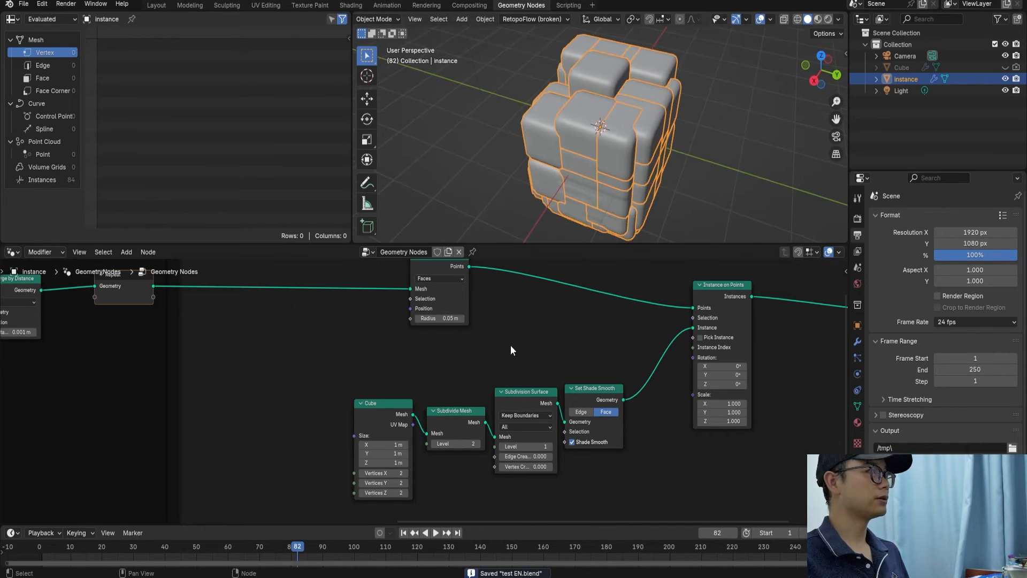
Move the Instance on Points node down beside the Cube node chain
{"action": "scroll", "coordinate": [498, 385], "scroll_direction": "down", "scroll_amount": 2}
{"action": "scroll", "coordinate": [507, 412], "scroll_direction": "up", "scroll_amount": 1}
{"action": "middle_click_drag", "start_coordinate": [506, 416], "coordinate": [481, 402]}
{"action": "left_click_drag", "start_coordinate": [663, 352], "coordinate": [666, 387]}
{"action": "scroll", "coordinate": [664, 406], "scroll_direction": "up", "scroll_amount": 2}
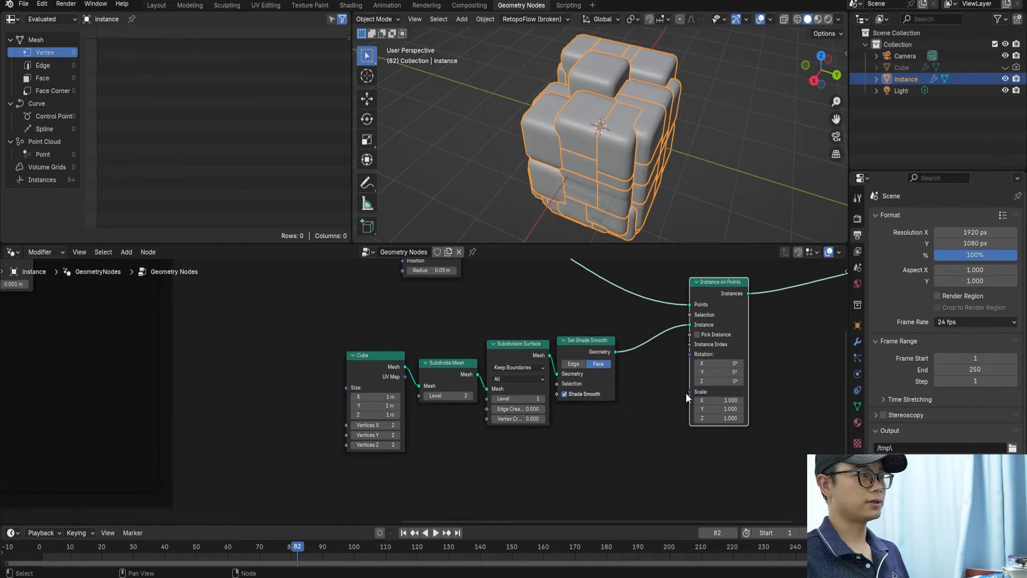
{"action": "scroll", "coordinate": [676, 397], "scroll_direction": "down", "scroll_amount": 3}
{"action": "left_click_drag", "start_coordinate": [635, 358], "coordinate": [645, 386]}
{"action": "middle_click_drag", "start_coordinate": [445, 340], "coordinate": [458, 342]}
{"action": "scroll", "coordinate": [659, 403], "scroll_direction": "up", "scroll_amount": 2}
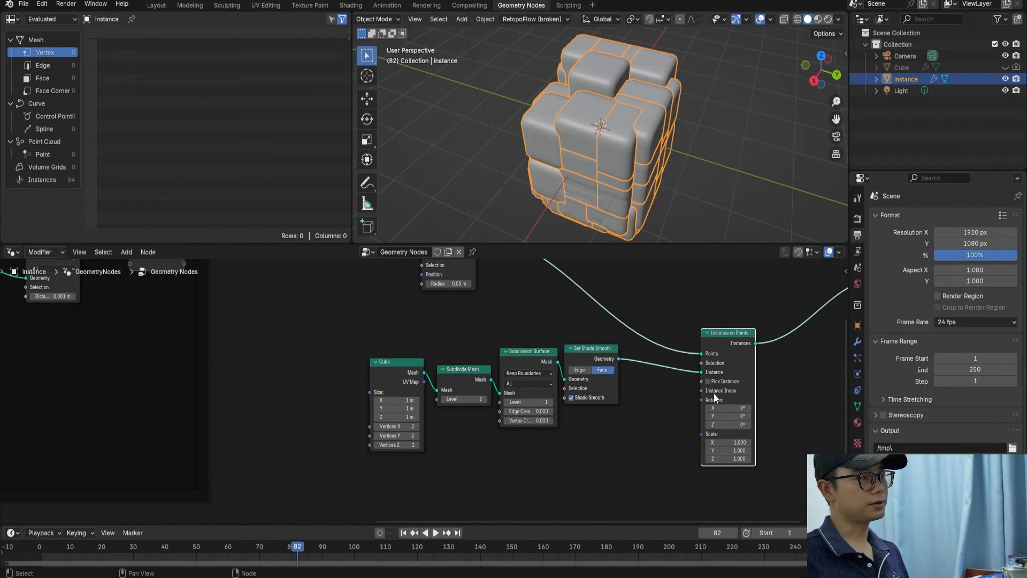
Insert a Store Named Attribute node between the Repeat output and Mesh to Points
{"action": "scroll", "coordinate": [663, 395], "scroll_direction": "down", "scroll_amount": 1}
{"action": "middle_click_drag", "start_coordinate": [530, 367], "coordinate": [527, 384]}
{"action": "middle_click_drag", "start_coordinate": [316, 312], "coordinate": [426, 325]}
{"action": "key", "text": "shift+a"}
{"action": "left_click", "coordinate": [400, 283]}
{"action": "type", "text": "sto"}
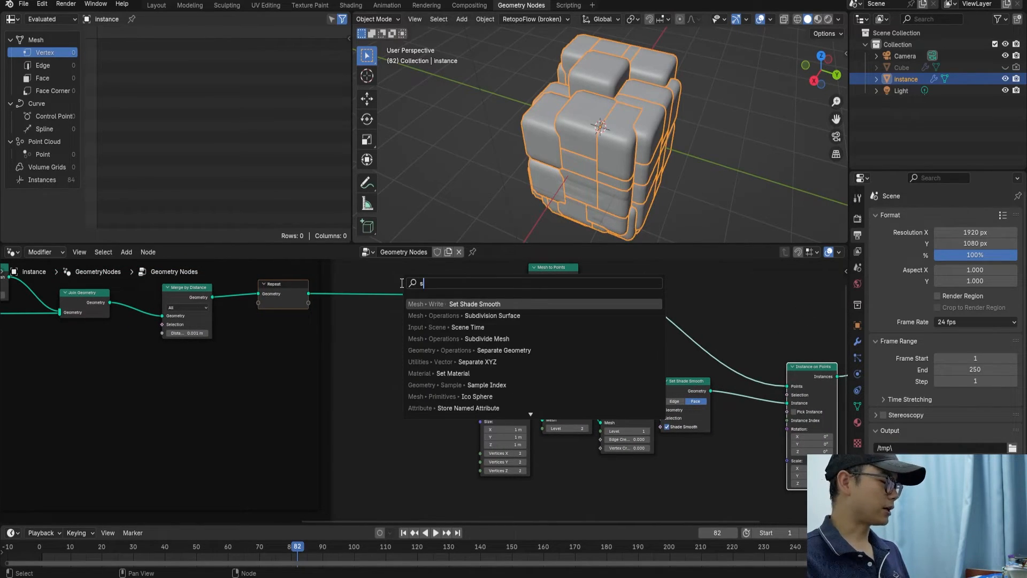
{"action": "type", "text": "re"}
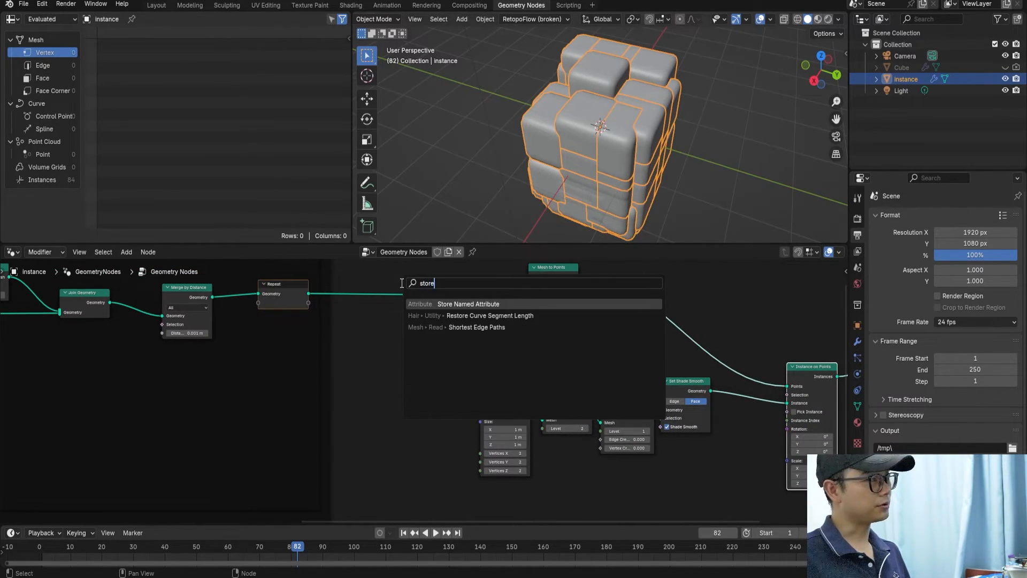
{"action": "left_click", "coordinate": [502, 305]}
{"action": "left_click", "coordinate": [404, 274]}
Name the stored attribute N and set its data type to Vector
{"action": "scroll", "coordinate": [432, 300], "scroll_direction": "up", "scroll_amount": 2}
{"action": "middle_click_drag", "start_coordinate": [485, 328], "coordinate": [400, 322]}
{"action": "scroll", "coordinate": [400, 325], "scroll_direction": "up", "scroll_amount": 2}
{"action": "left_click", "coordinate": [400, 324]}
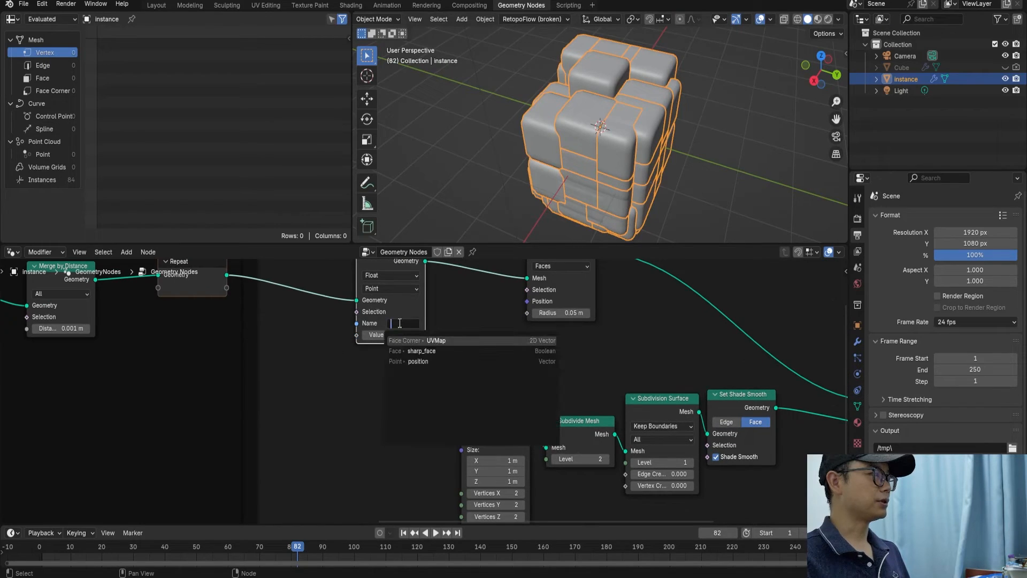
{"action": "type", "text": "N"}
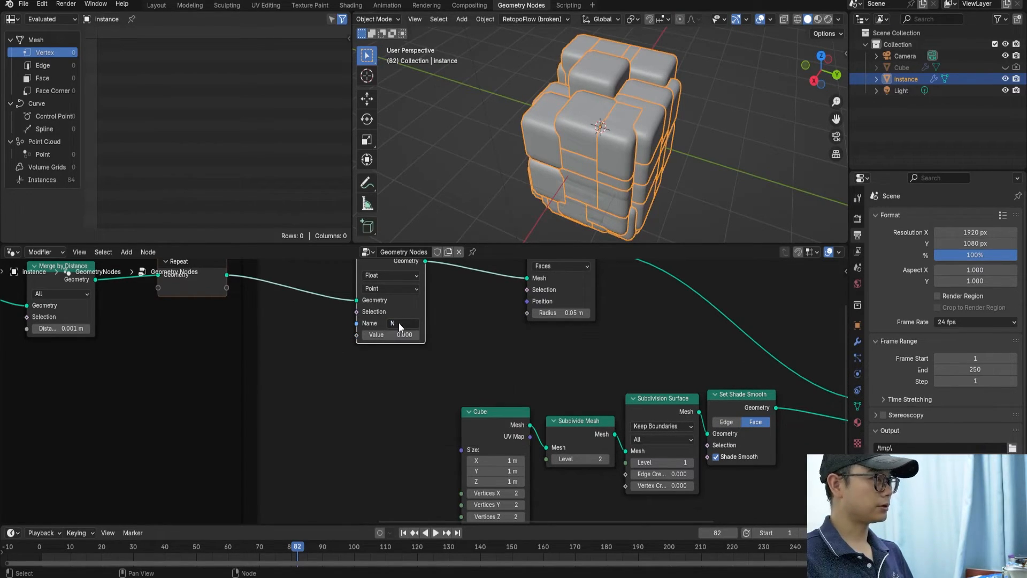
{"action": "left_click", "coordinate": [390, 279]}
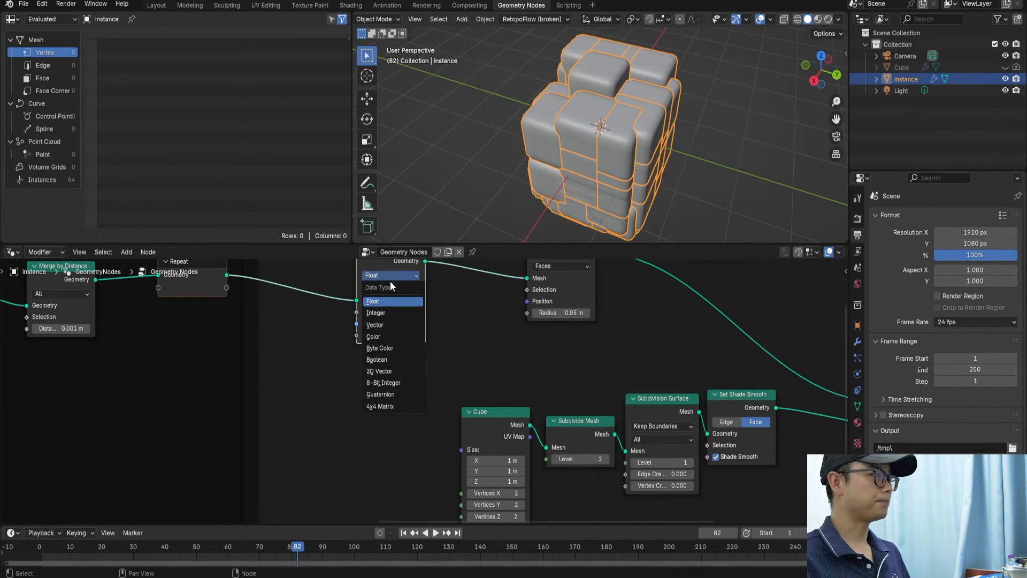
{"action": "left_click", "coordinate": [390, 322]}
Feed a new Normal node into the Value input of Store Named Attribute and place it below that node
{"action": "left_click_drag", "start_coordinate": [356, 335], "coordinate": [356, 375]}
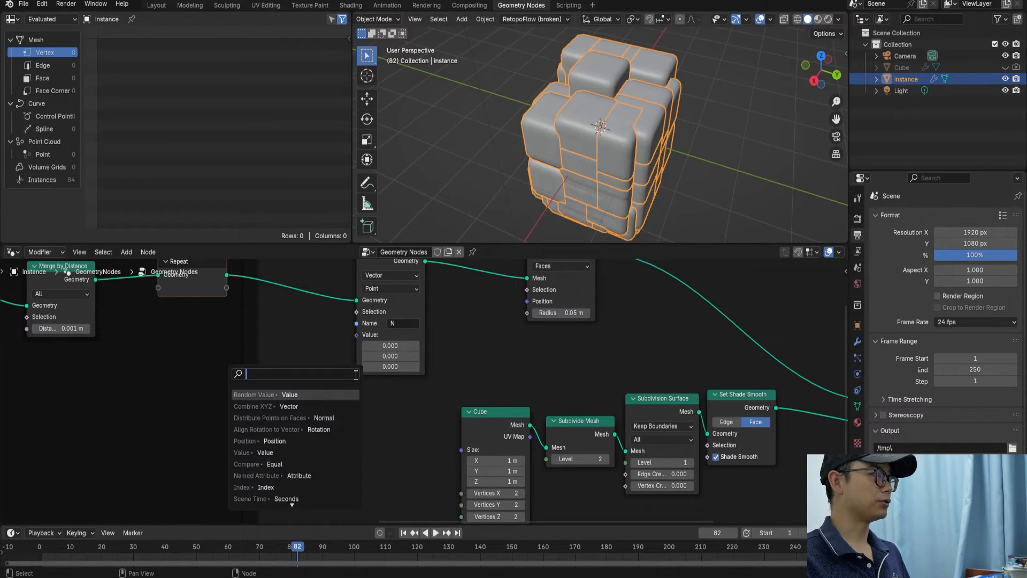
{"action": "type", "text": "norm"}
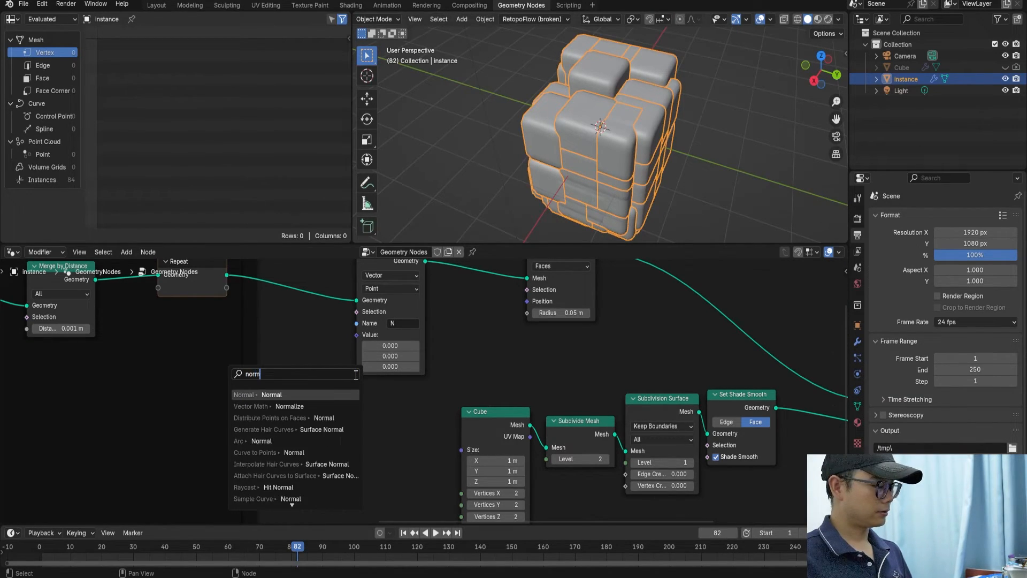
{"action": "key", "text": "Return"}
{"action": "left_click", "coordinate": [419, 373]}
{"action": "scroll", "coordinate": [414, 377], "scroll_direction": "down", "scroll_amount": 1}
{"action": "middle_click_drag", "start_coordinate": [408, 373], "coordinate": [318, 338]}
{"action": "scroll", "coordinate": [318, 338], "scroll_direction": "down", "scroll_amount": 4}
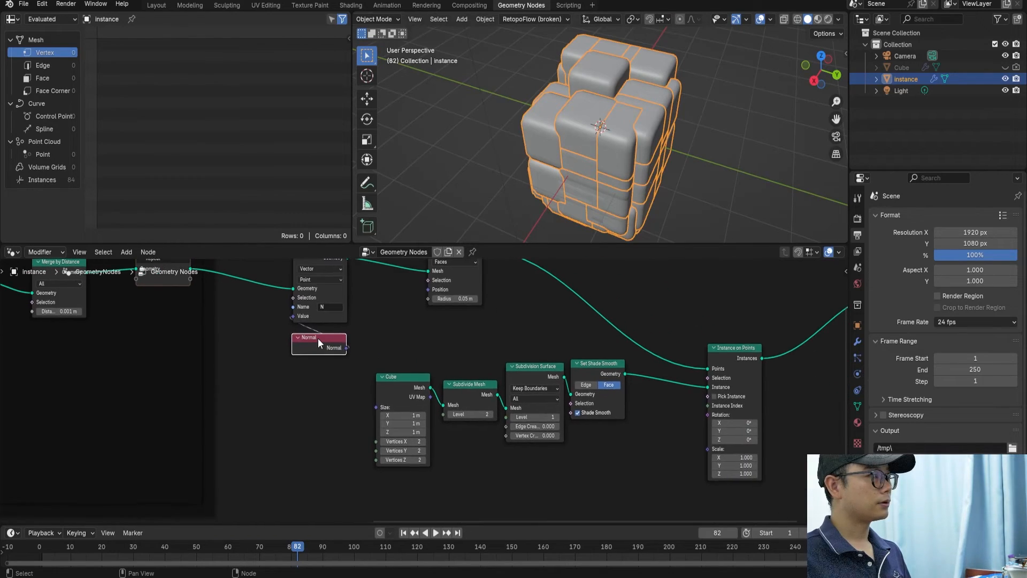
Set the Store Named Attribute node's domain to Face
{"action": "scroll", "coordinate": [321, 305], "scroll_direction": "up", "scroll_amount": 1}
{"action": "left_click", "coordinate": [307, 292]}
{"action": "left_click", "coordinate": [301, 331]}
{"action": "scroll", "coordinate": [302, 295], "scroll_direction": "up", "scroll_amount": 1}
{"action": "middle_click_drag", "start_coordinate": [289, 297], "coordinate": [286, 316]}
{"action": "scroll", "coordinate": [342, 323], "scroll_direction": "down", "scroll_amount": 2}
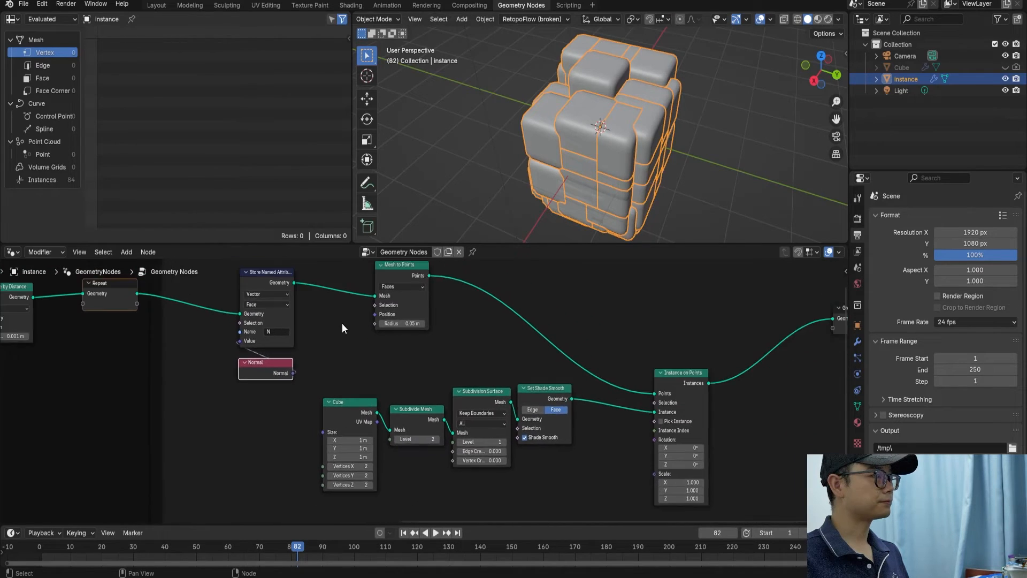
Add a Named Attribute node below the Set Shade Smooth node
{"action": "key", "text": "shift+a"}
{"action": "left_click", "coordinate": [430, 336]}
{"action": "type", "text": "name"}
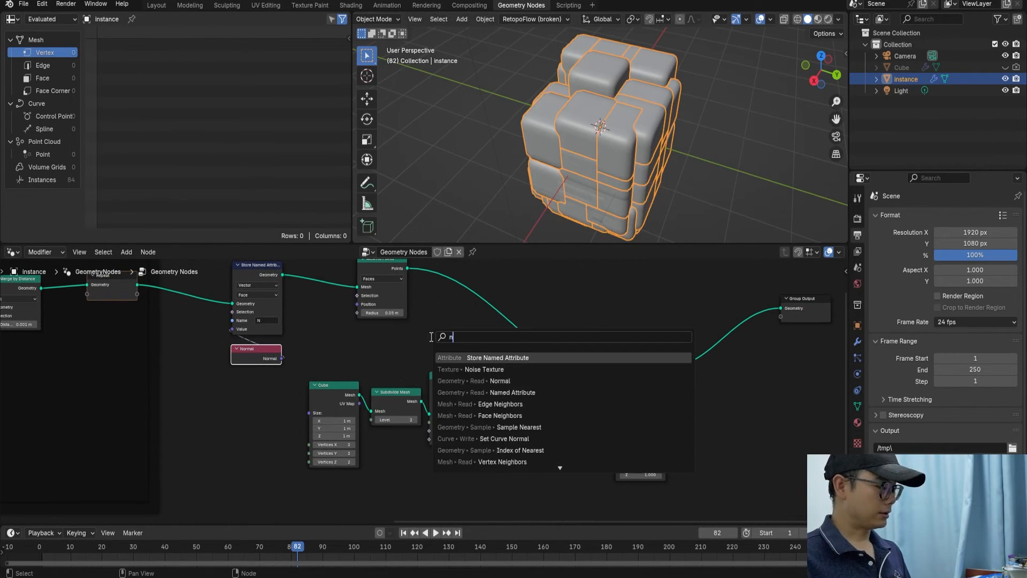
{"action": "left_click", "coordinate": [512, 358]}
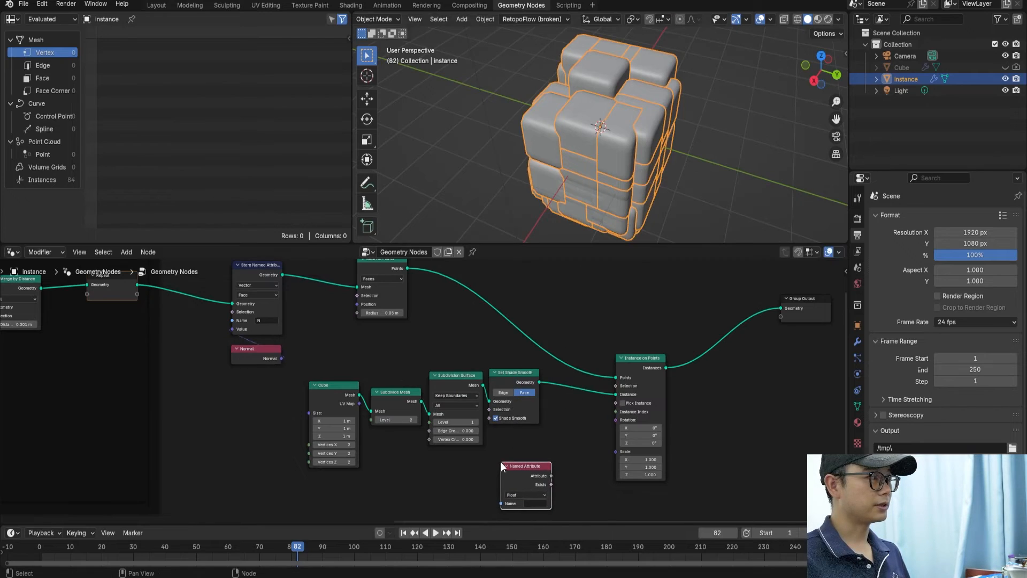
{"action": "left_click", "coordinate": [501, 461]}
{"action": "scroll", "coordinate": [525, 452], "scroll_direction": "up", "scroll_amount": 3}
Make the Named Attribute node read the Vector attribute N and link it to the Rotation input of Instance on Points
{"action": "left_click", "coordinate": [532, 422]}
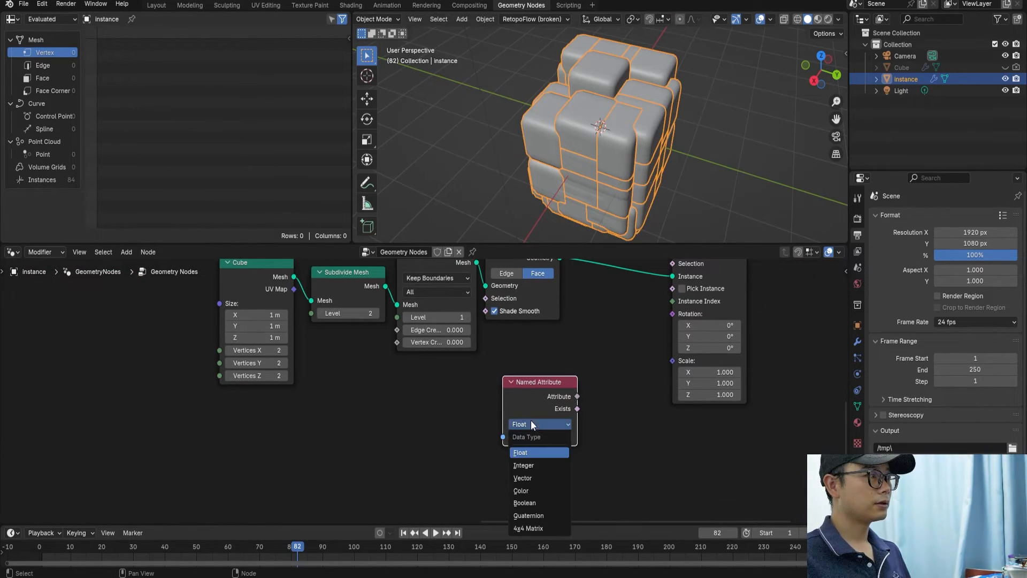
{"action": "left_click", "coordinate": [530, 478]}
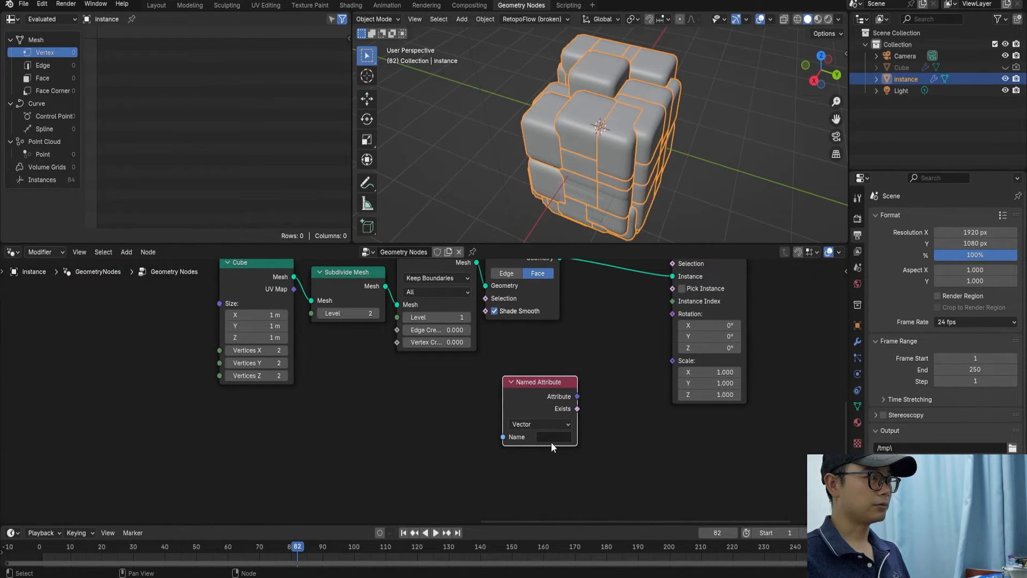
{"action": "left_click", "coordinate": [551, 439]}
{"action": "left_click", "coordinate": [577, 454]}
{"action": "left_click_drag", "start_coordinate": [578, 397], "coordinate": [658, 336]}
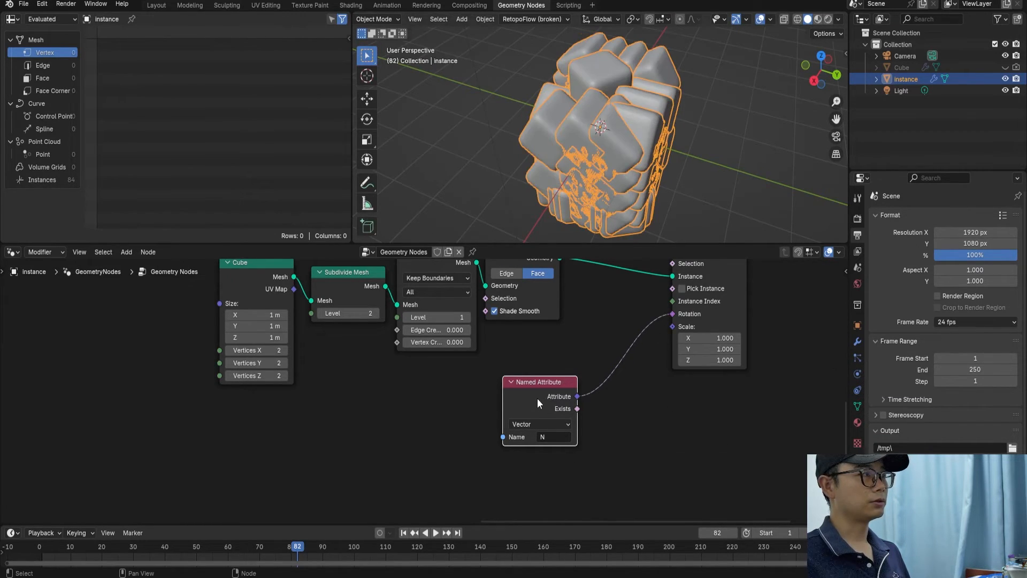
Move the Named Attribute node away and insert an Align Rotation to Vector node between it and Instance on Points
{"action": "left_click_drag", "start_coordinate": [537, 398], "coordinate": [525, 392]}
{"action": "scroll", "coordinate": [523, 394], "scroll_direction": "down", "scroll_amount": 2}
{"action": "middle_click_drag", "start_coordinate": [522, 393], "coordinate": [534, 436]}
{"action": "left_click_drag", "start_coordinate": [534, 436], "coordinate": [500, 457]}
{"action": "key", "text": "shift+a"}
{"action": "type", "text": "alig"}
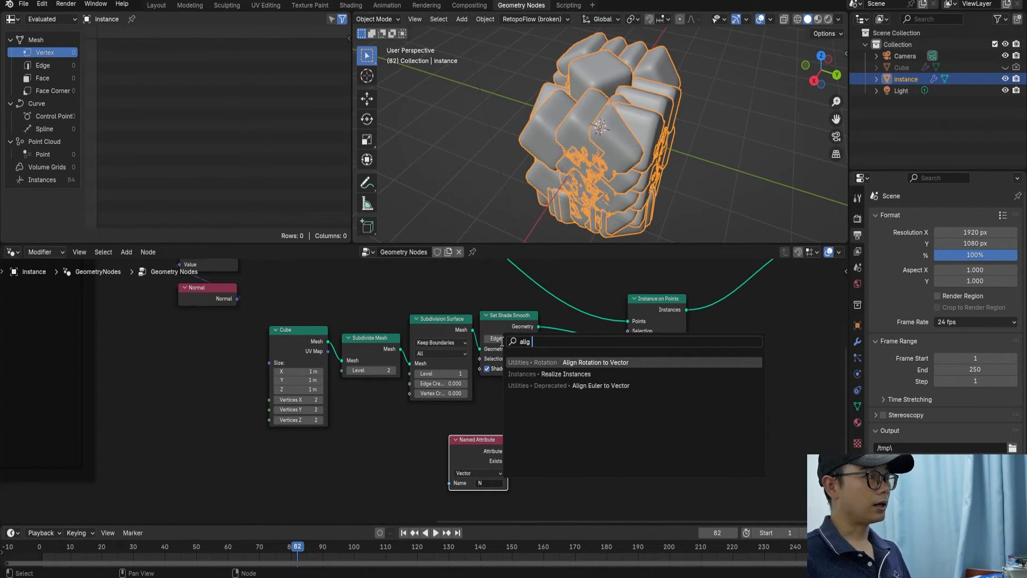
{"action": "key", "text": "Return"}
{"action": "left_click", "coordinate": [588, 428]}
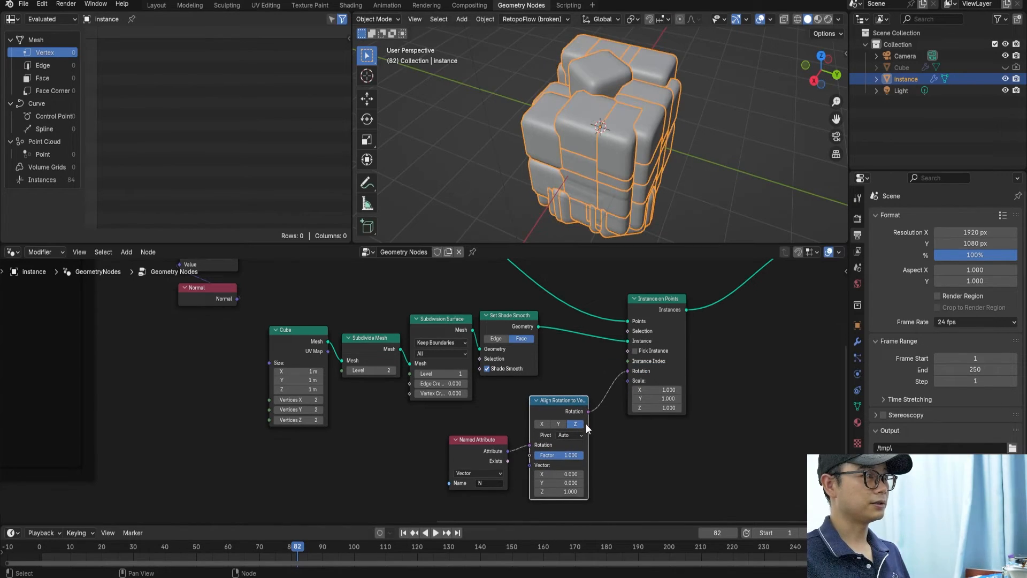
Try the Y axis on the Align Rotation to Vector node, and return it to Z
{"action": "scroll", "coordinate": [587, 424], "scroll_direction": "up", "scroll_amount": 1}
{"action": "middle_click_drag", "start_coordinate": [584, 415], "coordinate": [564, 397]}
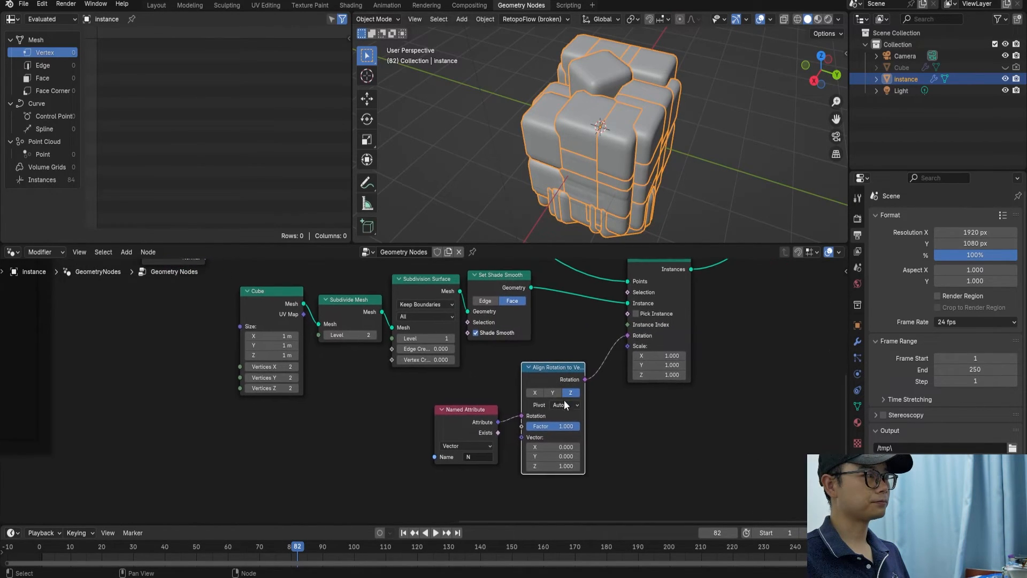
{"action": "scroll", "coordinate": [566, 402], "scroll_direction": "up", "scroll_amount": 1}
{"action": "left_click", "coordinate": [563, 394]}
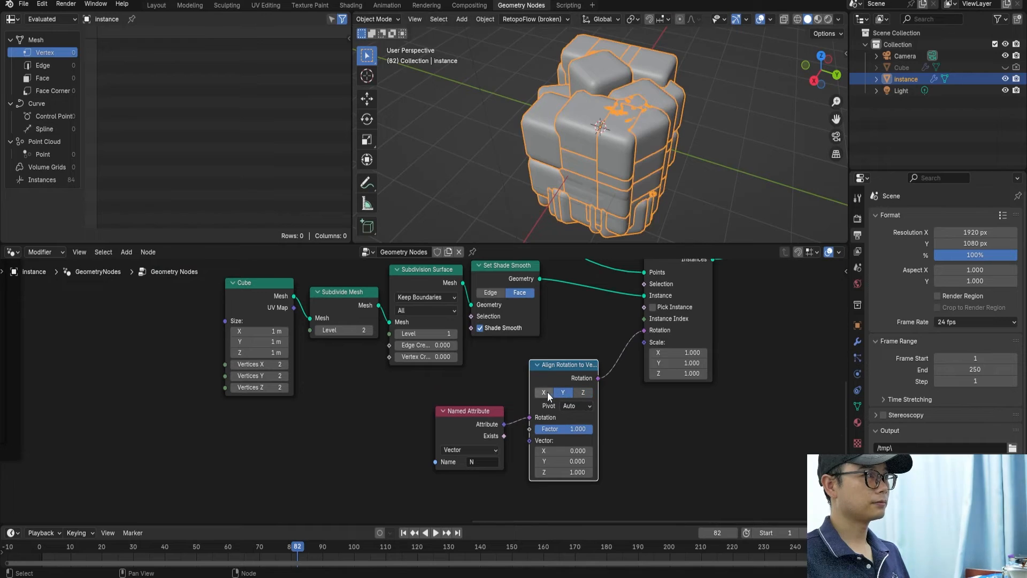
{"action": "left_click", "coordinate": [583, 392]}
{"action": "middle_click_drag", "start_coordinate": [595, 210], "coordinate": [583, 192]}
Relink the Named Attribute output to the Vector input of Align Rotation to Vector, tidy both nodes, and save the file
{"action": "left_click_drag", "start_coordinate": [463, 414], "coordinate": [406, 411]}
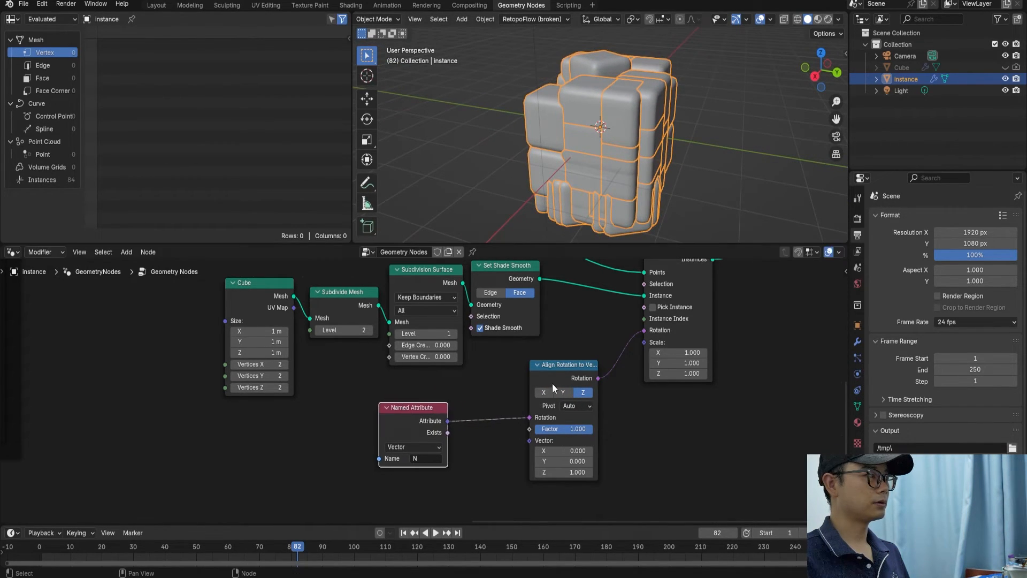
{"action": "left_click_drag", "start_coordinate": [552, 383], "coordinate": [507, 377]}
{"action": "left_click_drag", "start_coordinate": [448, 421], "coordinate": [483, 434]}
{"action": "left_click_drag", "start_coordinate": [518, 374], "coordinate": [503, 376]}
{"action": "middle_click_drag", "start_coordinate": [594, 214], "coordinate": [627, 152]}
{"action": "scroll", "coordinate": [525, 412], "scroll_direction": "down", "scroll_amount": 2}
{"action": "left_click_drag", "start_coordinate": [478, 373], "coordinate": [433, 413]}
{"action": "middle_click_drag", "start_coordinate": [653, 192], "coordinate": [623, 182]}
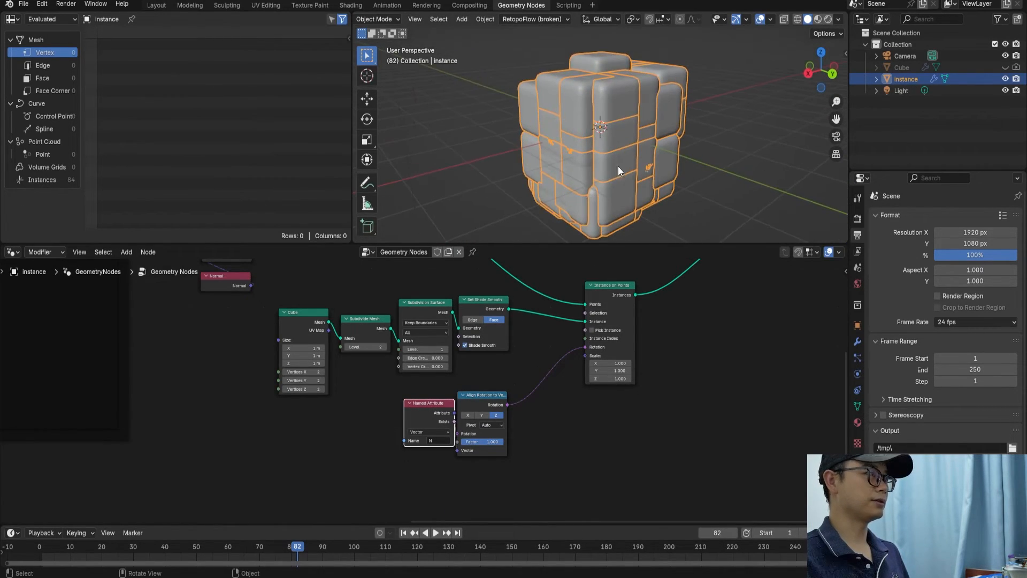
{"action": "key", "text": "ctrl+s"}
Duplicate the Store Named Attribute node and insert the copy between Merge by Distance and the Repeat zone's output
{"action": "scroll", "coordinate": [440, 351], "scroll_direction": "down", "scroll_amount": 4}
{"action": "middle_click_drag", "start_coordinate": [305, 332], "coordinate": [471, 398]}
{"action": "scroll", "coordinate": [428, 385], "scroll_direction": "up", "scroll_amount": 3}
{"action": "middle_click_drag", "start_coordinate": [388, 307], "coordinate": [464, 332]}
{"action": "scroll", "coordinate": [455, 336], "scroll_direction": "up", "scroll_amount": 2}
{"action": "left_click_drag", "start_coordinate": [294, 310], "coordinate": [234, 310]}
{"action": "left_click", "coordinate": [543, 300]}
{"action": "key", "text": "shift+d"}
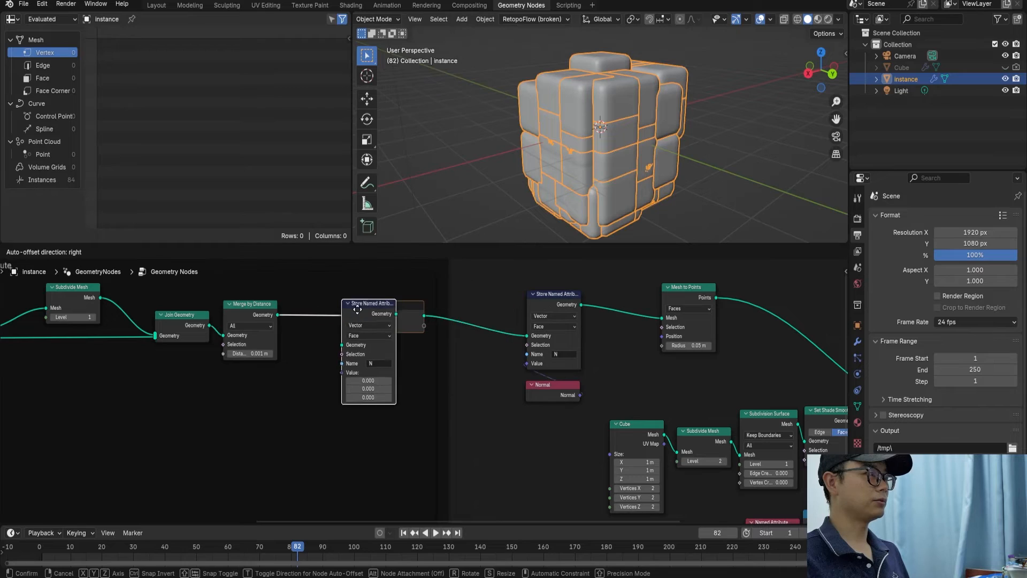
{"action": "left_click", "coordinate": [308, 309]}
{"action": "scroll", "coordinate": [428, 322], "scroll_direction": "up", "scroll_amount": 4}
{"action": "middle_click_drag", "start_coordinate": [355, 332], "coordinate": [395, 367]}
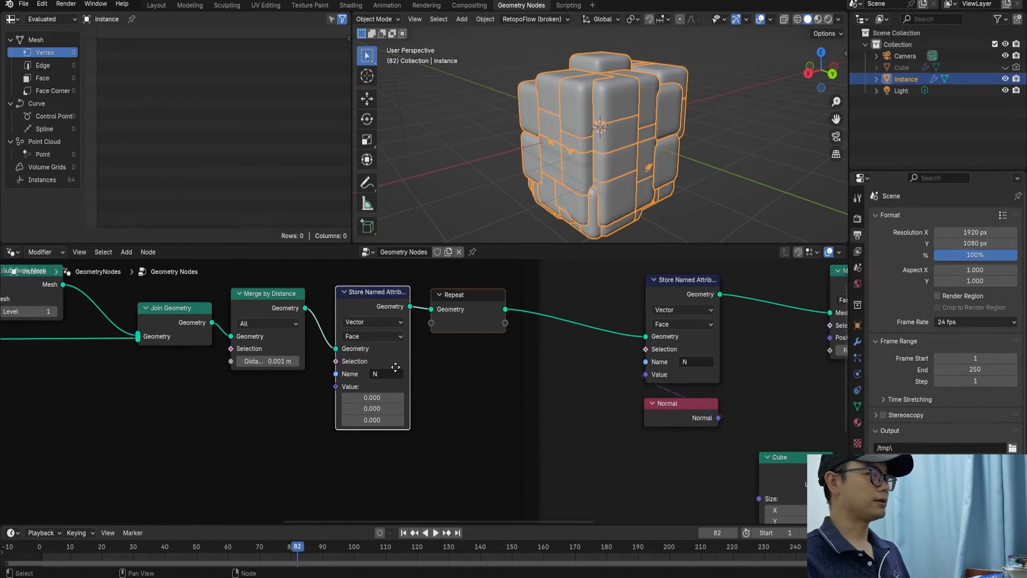
Add a Face Area node linked to the Value input of the duplicated Store Named Attribute node and place it underneath
{"action": "left_click_drag", "start_coordinate": [322, 373], "coordinate": [302, 446]}
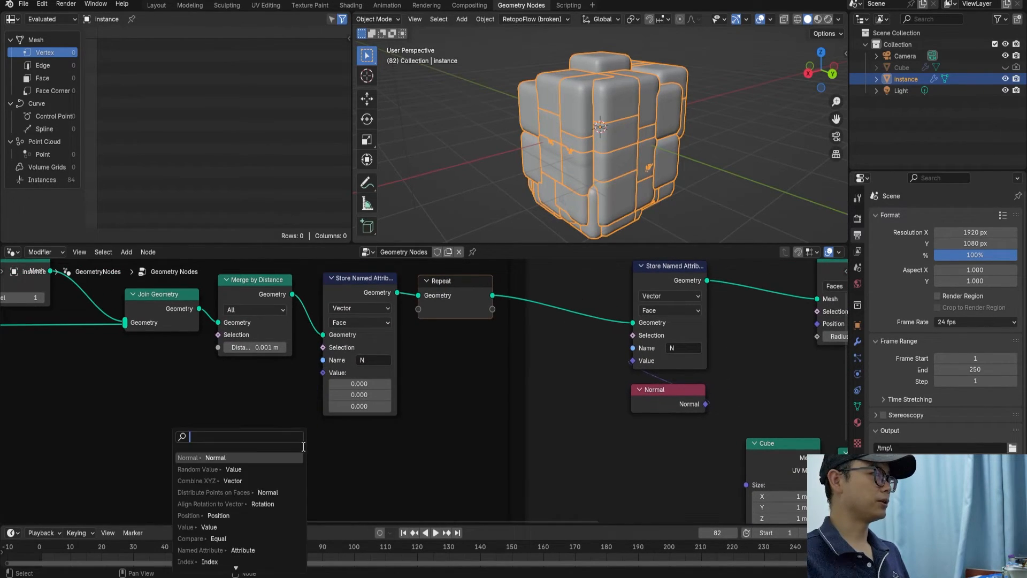
{"action": "type", "text": "are"}
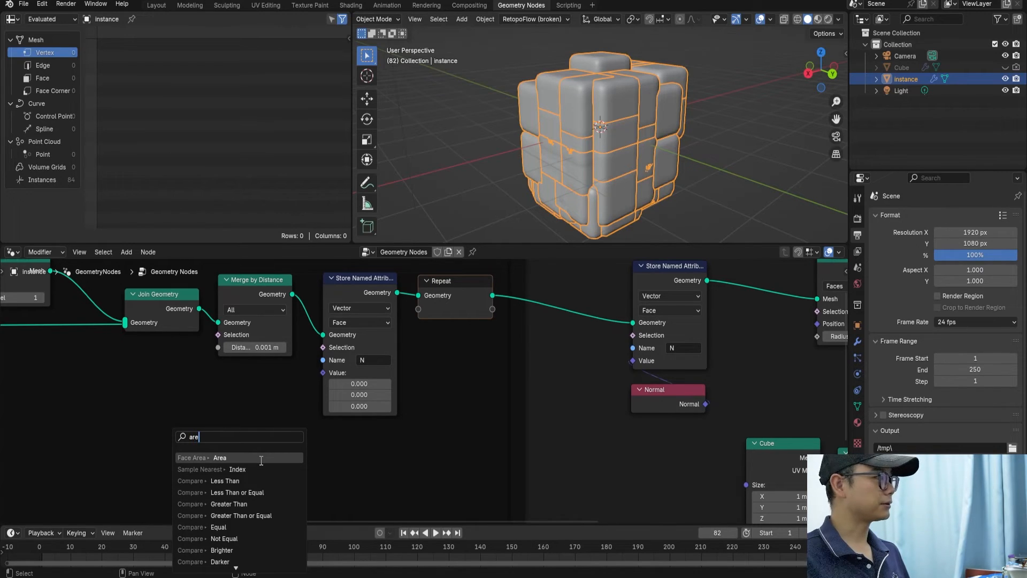
{"action": "left_click", "coordinate": [262, 458]}
{"action": "left_click", "coordinate": [368, 398]}
{"action": "middle_click_drag", "start_coordinate": [368, 398], "coordinate": [347, 434]}
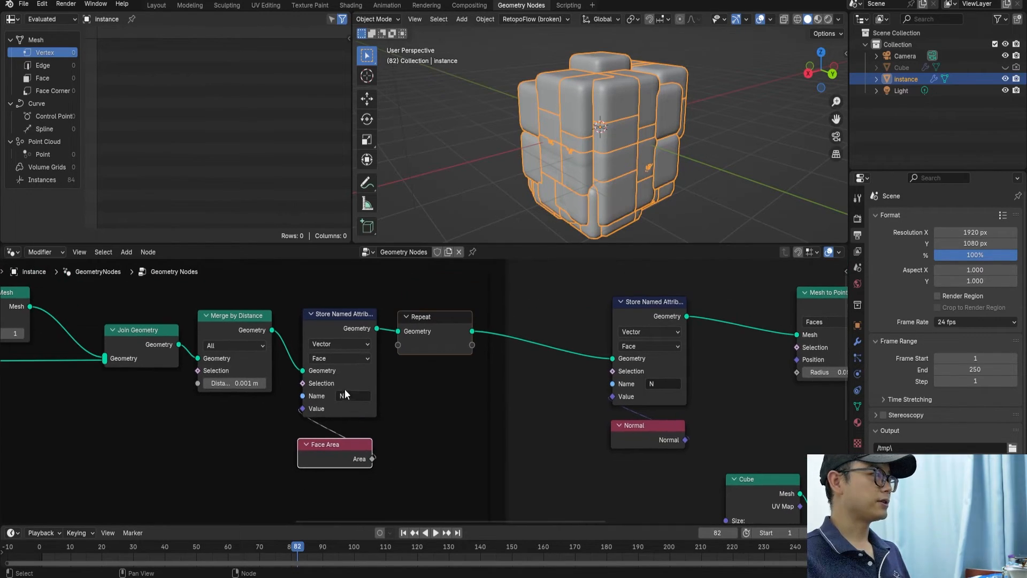
Make the duplicated Store Named Attribute node store a Float attribute named S, and save the file
{"action": "left_click", "coordinate": [339, 344]}
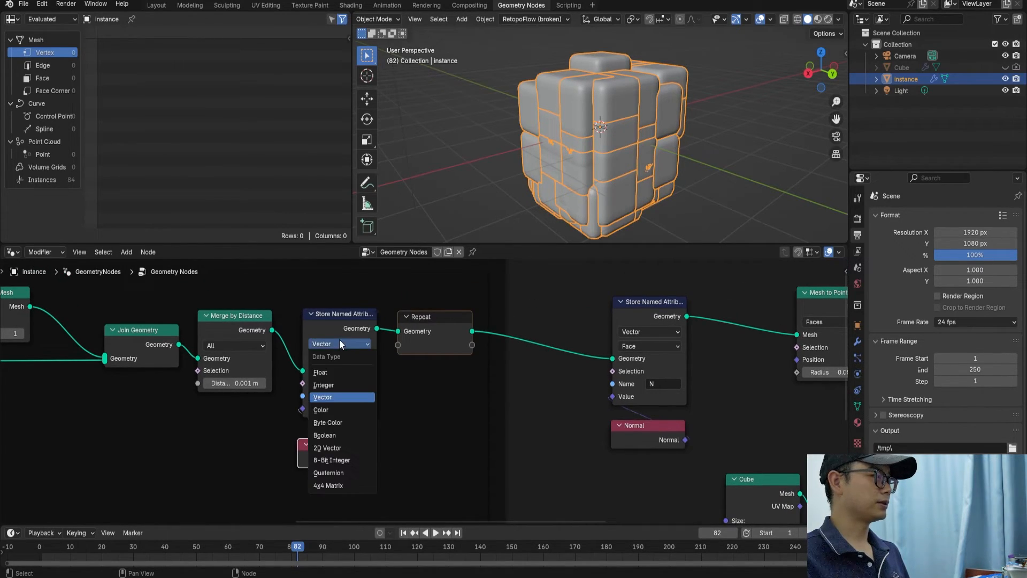
{"action": "left_click", "coordinate": [335, 374]}
{"action": "scroll", "coordinate": [359, 426], "scroll_direction": "down", "scroll_amount": 2}
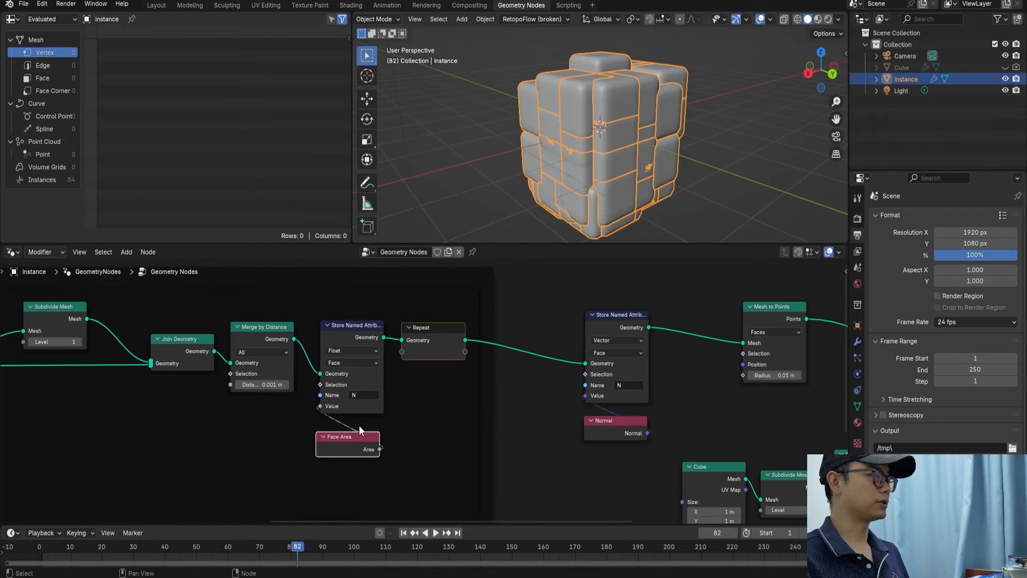
{"action": "left_click", "coordinate": [352, 395]}
{"action": "type", "text": "S"}
{"action": "key", "text": "Return"}
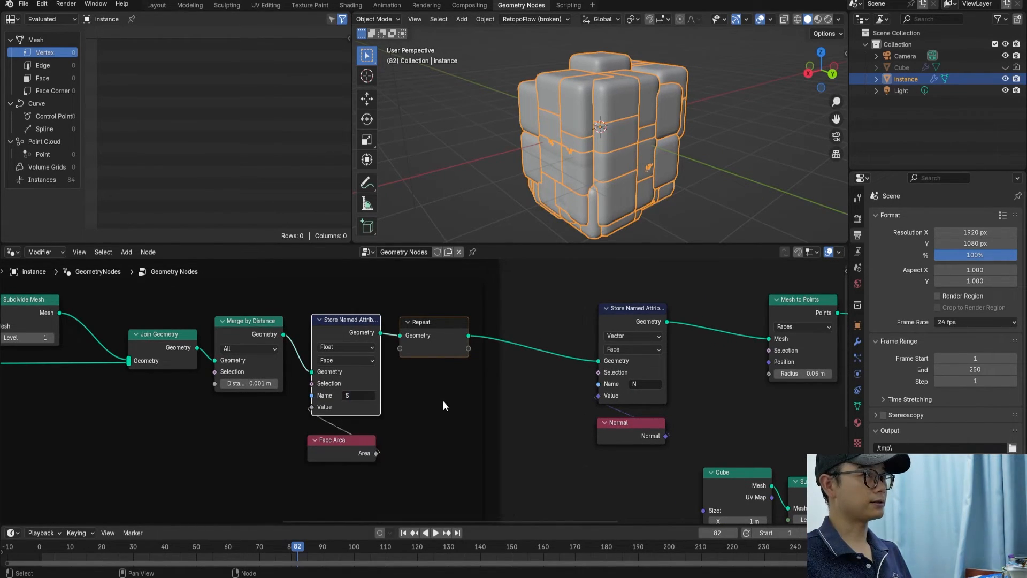
{"action": "scroll", "coordinate": [428, 411], "scroll_direction": "down", "scroll_amount": 2}
{"action": "scroll", "coordinate": [429, 415], "scroll_direction": "down", "scroll_amount": 1}
{"action": "key", "text": "ctrl+s"}
Duplicate the Named Attribute node below the original and make it read the Float attribute S
{"action": "middle_click_drag", "start_coordinate": [443, 426], "coordinate": [308, 370]}
{"action": "middle_click_drag", "start_coordinate": [604, 458], "coordinate": [504, 381]}
{"action": "scroll", "coordinate": [504, 381], "scroll_direction": "up", "scroll_amount": 4}
{"action": "left_click", "coordinate": [417, 363]}
{"action": "key", "text": "shift+d"}
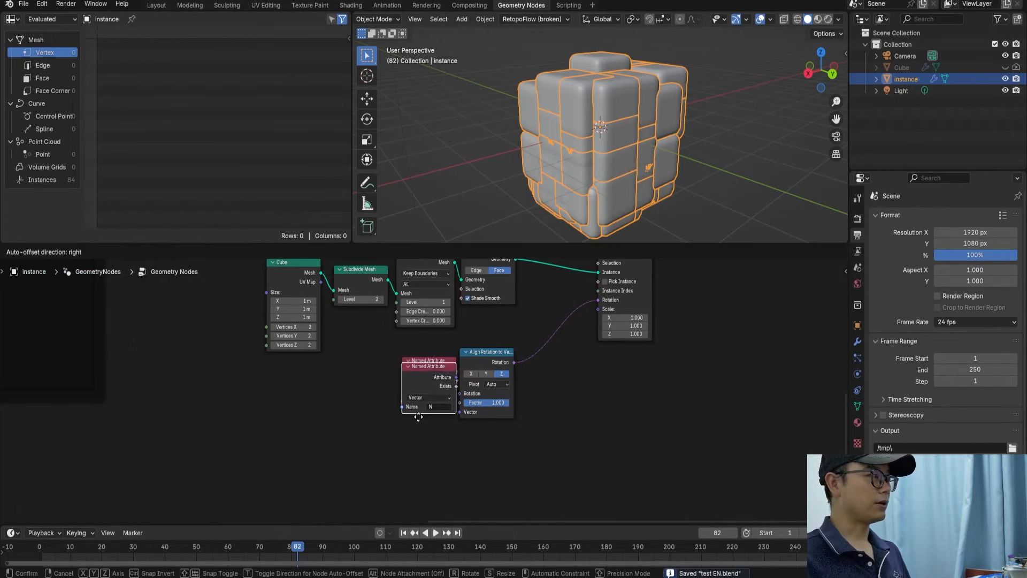
{"action": "left_click", "coordinate": [432, 496]}
{"action": "left_click", "coordinate": [439, 488]}
{"action": "type", "text": "S"}
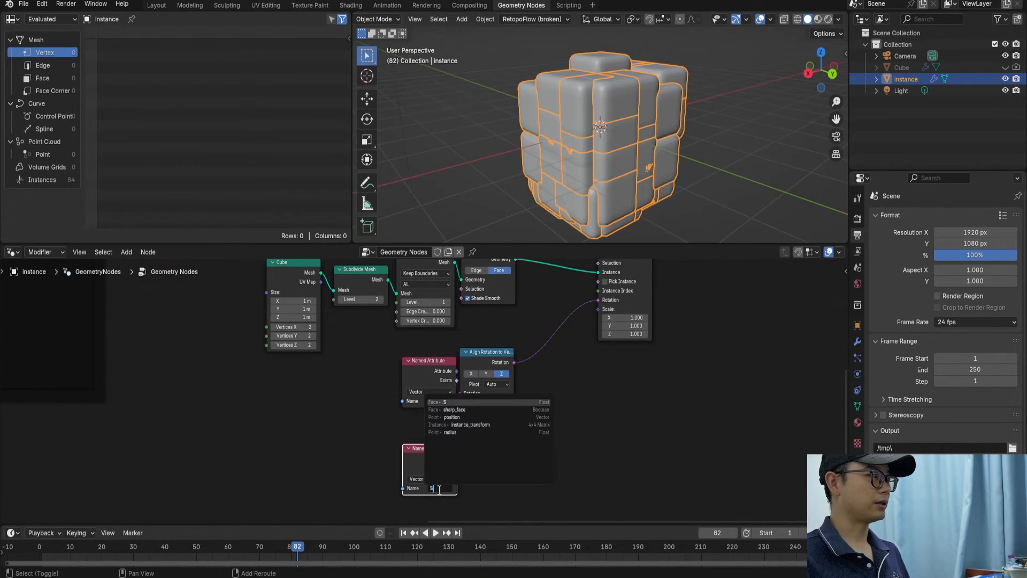
{"action": "key", "text": "Return"}
{"action": "scroll", "coordinate": [458, 429], "scroll_direction": "up", "scroll_amount": 1}
{"action": "middle_click_drag", "start_coordinate": [494, 489], "coordinate": [406, 424]}
{"action": "left_click", "coordinate": [432, 417]}
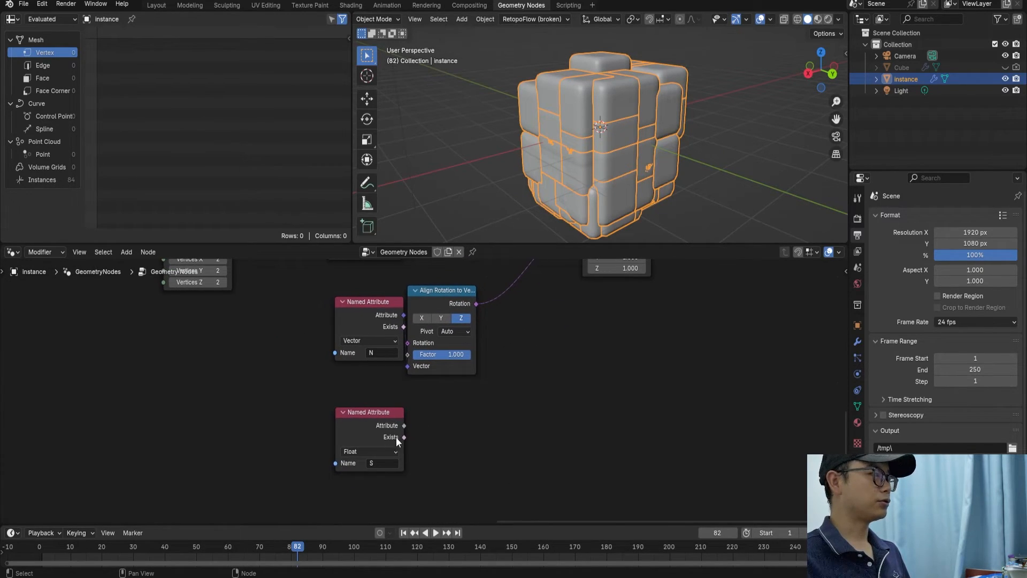
Link a Math node to the S attribute output and align it with the Align Rotation to Vector node
{"action": "left_click_drag", "start_coordinate": [404, 426], "coordinate": [426, 426]}
{"action": "type", "text": "math"}
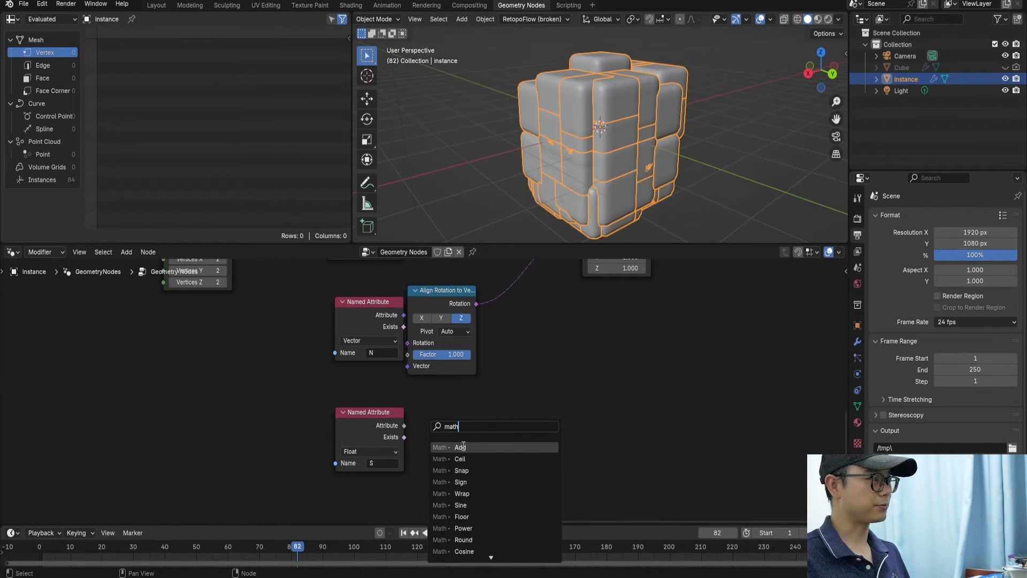
{"action": "left_click", "coordinate": [464, 446]}
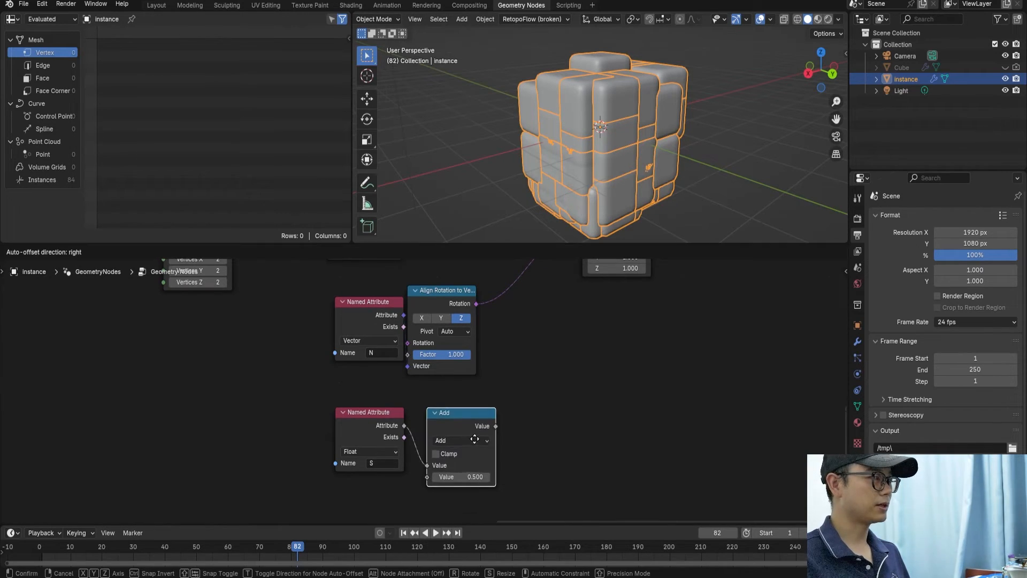
{"action": "scroll", "coordinate": [389, 432], "scroll_direction": "up", "scroll_amount": 1}
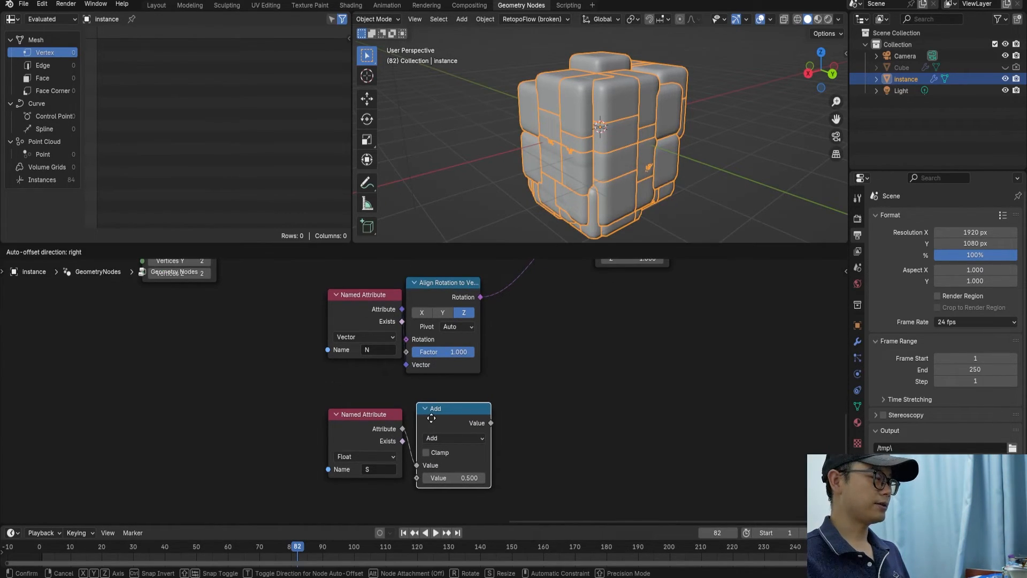
{"action": "left_click_drag", "start_coordinate": [437, 333], "coordinate": [450, 328]}
{"action": "scroll", "coordinate": [456, 289], "scroll_direction": "up", "scroll_amount": 1}
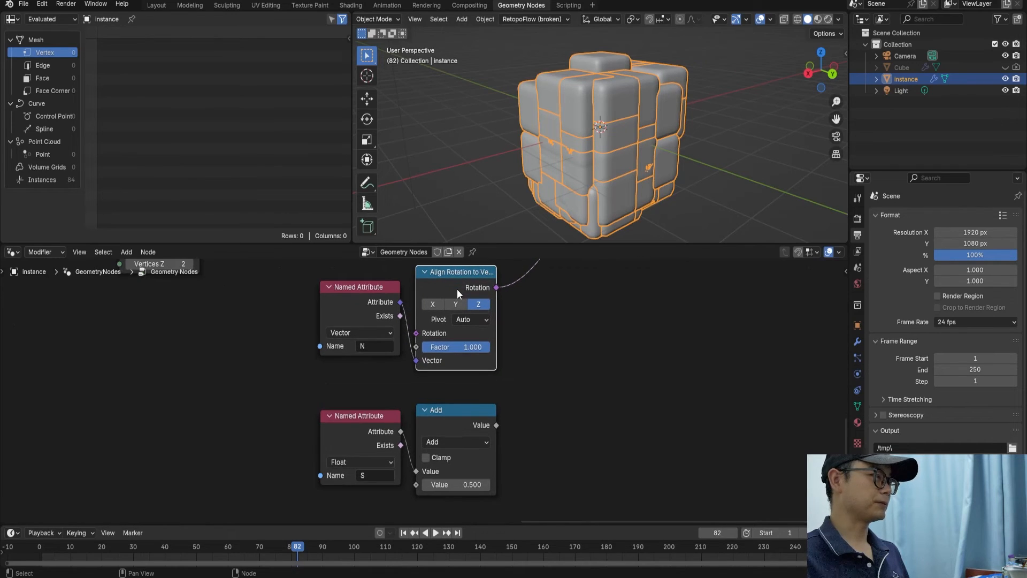
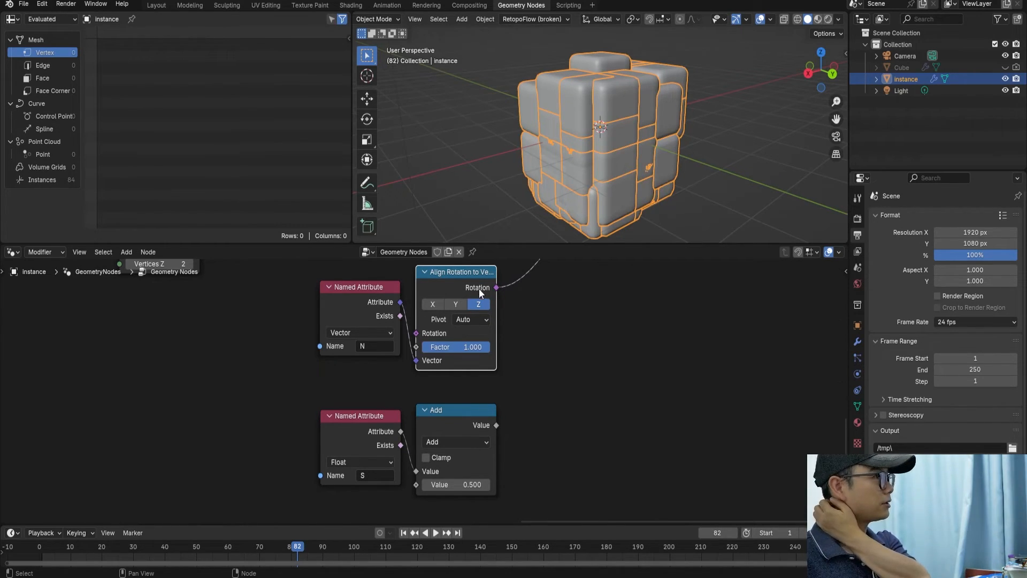
Switch the Math node's operation to Square Root
{"action": "scroll", "coordinate": [461, 435], "scroll_direction": "up", "scroll_amount": 1}
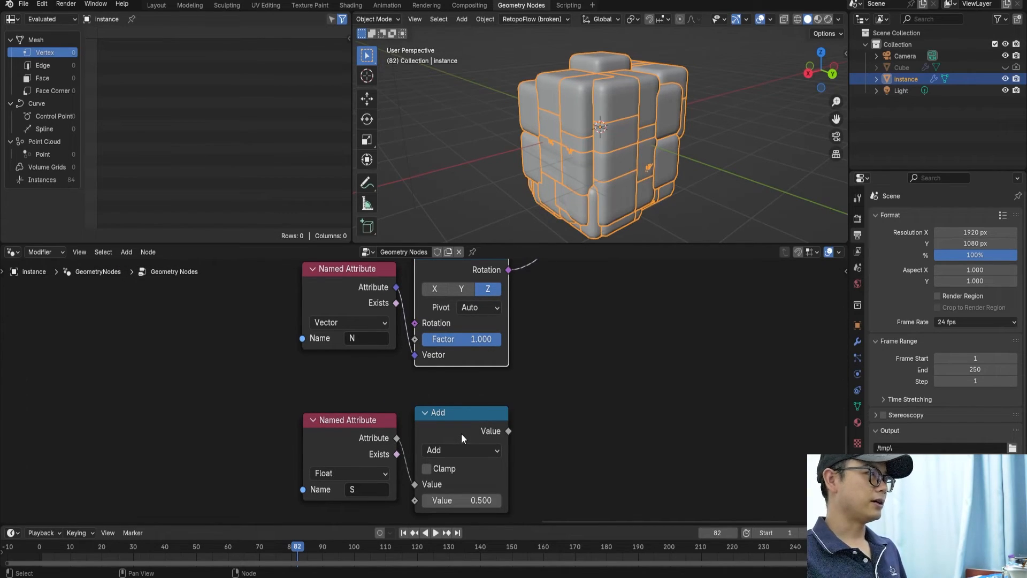
{"action": "scroll", "coordinate": [418, 481], "scroll_direction": "up", "scroll_amount": 1}
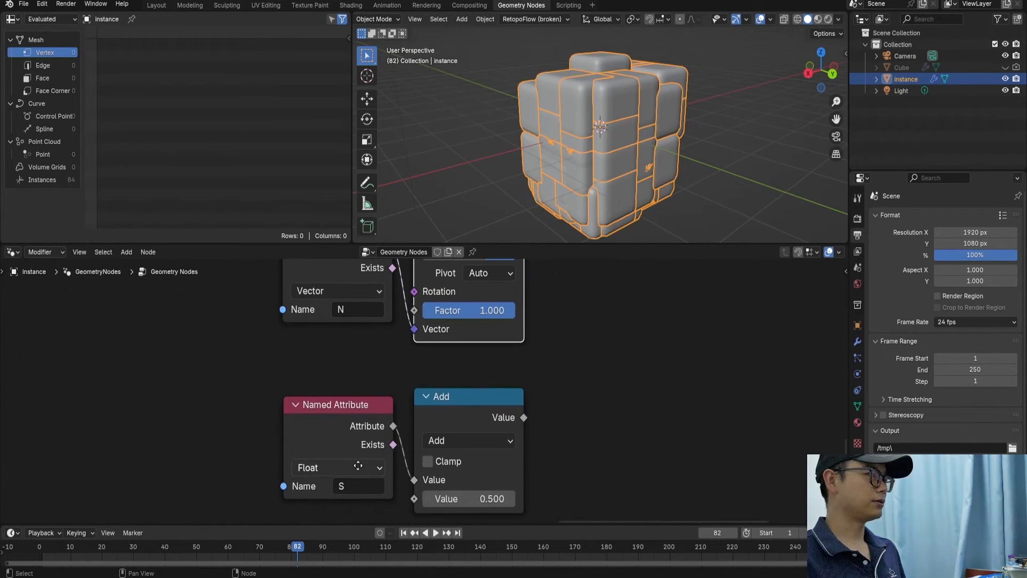
{"action": "middle_click_drag", "start_coordinate": [359, 467], "coordinate": [343, 454]}
{"action": "left_click", "coordinate": [314, 410]}
{"action": "left_click", "coordinate": [457, 405]}
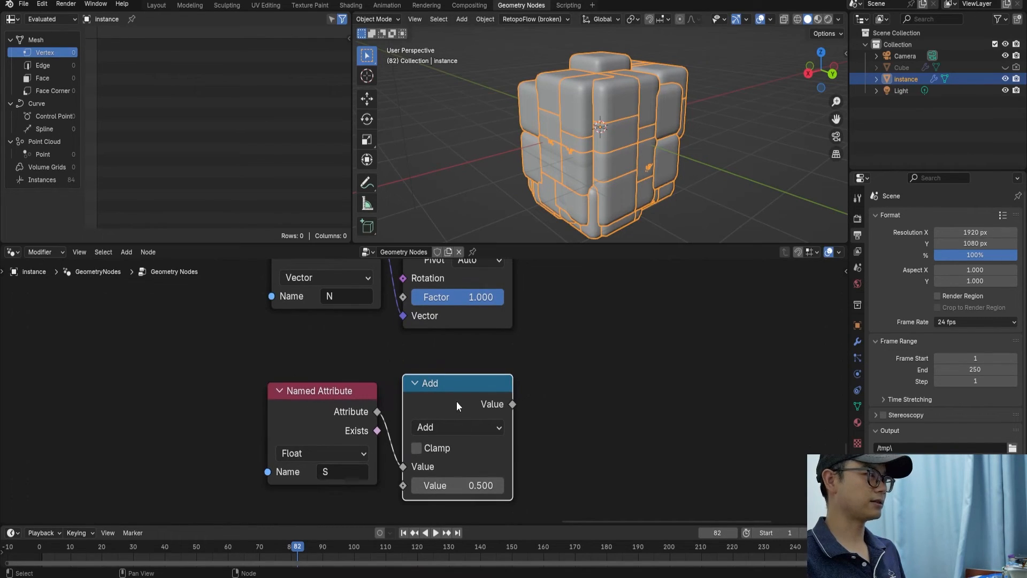
{"action": "scroll", "coordinate": [466, 423], "scroll_direction": "down", "scroll_amount": 2}
{"action": "left_click", "coordinate": [454, 425]}
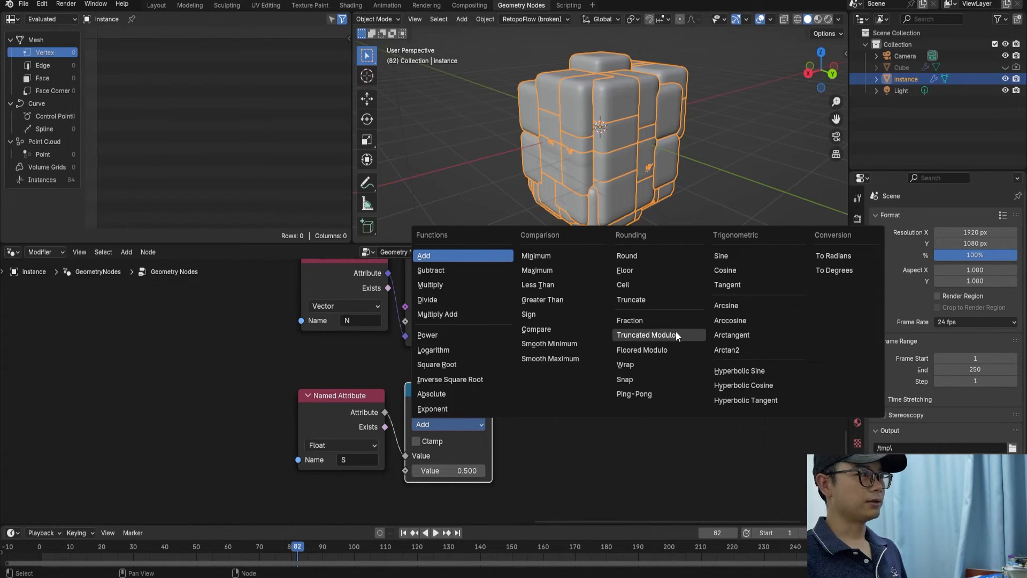
{"action": "left_click", "coordinate": [474, 364]}
{"action": "scroll", "coordinate": [493, 412], "scroll_direction": "down", "scroll_amount": 2}
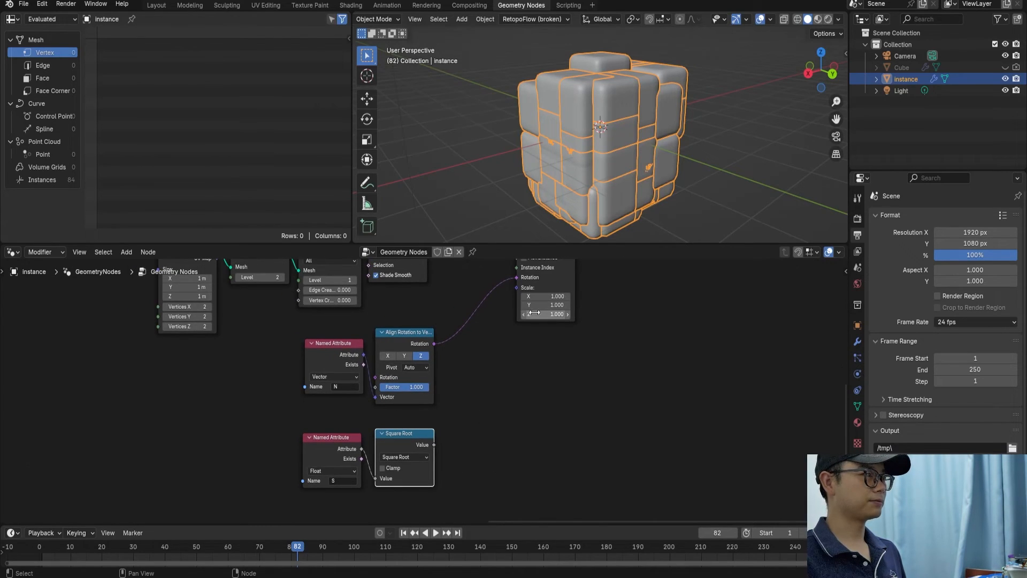
Link the Square Root value to the Scale input of Instance on Points, and save the file
{"action": "left_click_drag", "start_coordinate": [434, 445], "coordinate": [515, 293]}
{"action": "middle_click_drag", "start_coordinate": [617, 153], "coordinate": [592, 132]}
{"action": "scroll", "coordinate": [561, 342], "scroll_direction": "down", "scroll_amount": 3}
{"action": "middle_click_drag", "start_coordinate": [562, 342], "coordinate": [535, 419]}
{"action": "key", "text": "ctrl+s"}
Play back the animation to check the instance scaling, move the timeline to frame 129, and save the file
{"action": "left_click_drag", "start_coordinate": [303, 548], "coordinate": [177, 550]}
{"action": "key", "text": "space"}
{"action": "middle_click_drag", "start_coordinate": [608, 196], "coordinate": [607, 172]}
{"action": "key", "text": "space"}
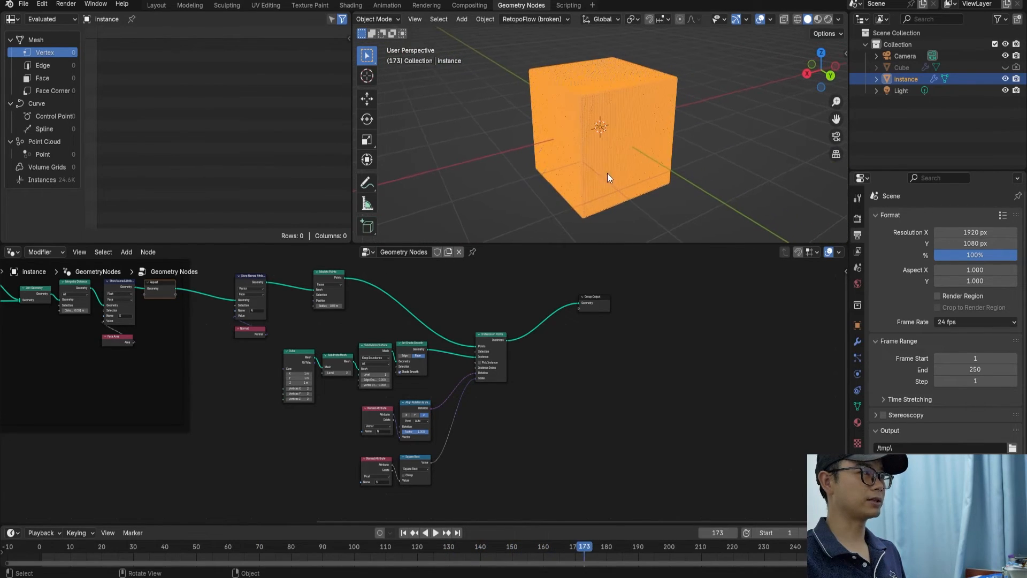
{"action": "left_click", "coordinate": [446, 548]}
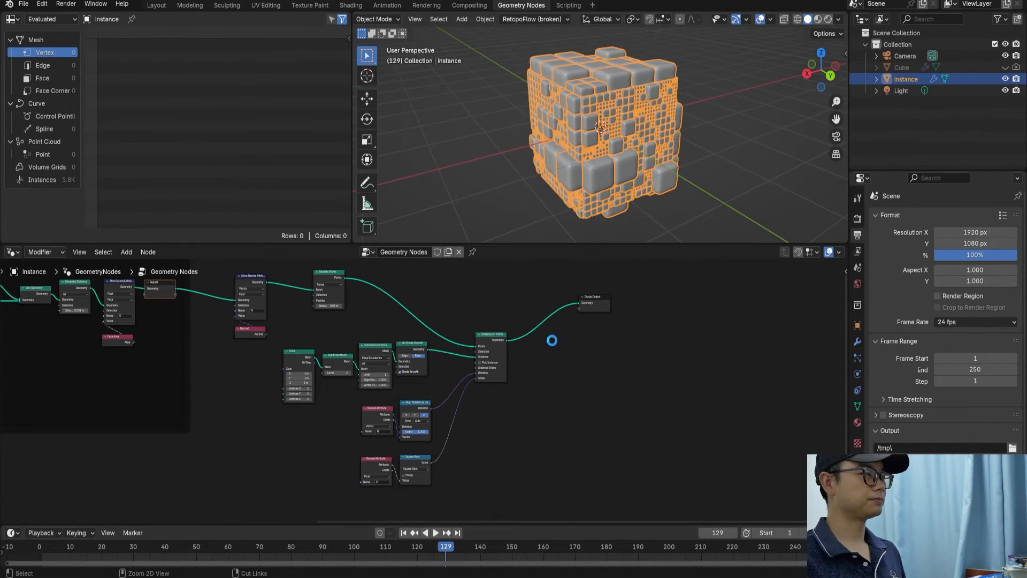
{"action": "key", "text": "ctrl+s"}
Move the Group Output node away and join the instancing nodes, from Store Named Attribute N through Instance on Points, in a new frame
{"action": "middle_click_drag", "start_coordinate": [551, 341], "coordinate": [519, 363]}
{"action": "left_click_drag", "start_coordinate": [579, 313], "coordinate": [698, 332]}
{"action": "scroll", "coordinate": [412, 354], "scroll_direction": "down", "scroll_amount": 2}
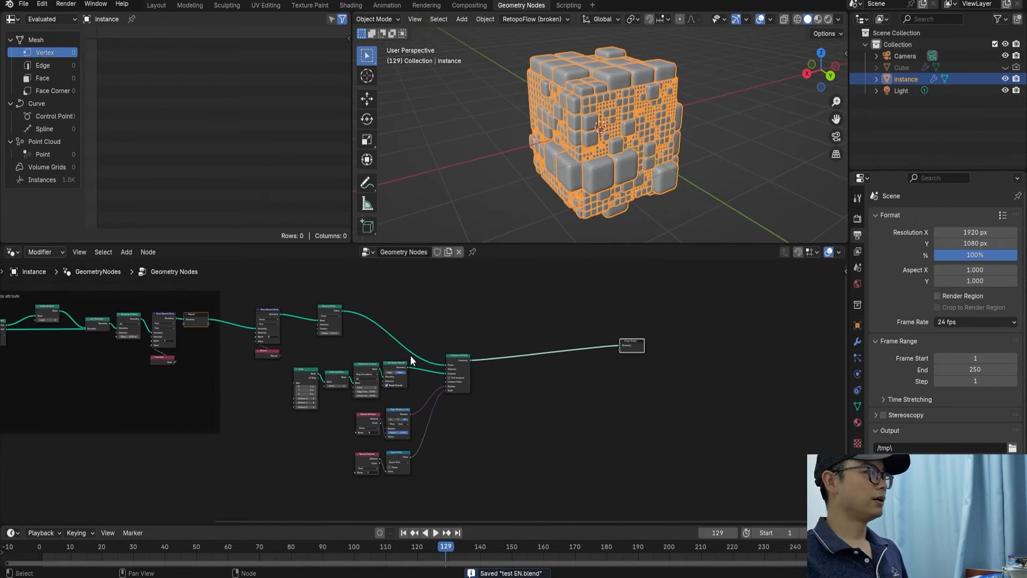
{"action": "left_click_drag", "start_coordinate": [248, 287], "coordinate": [480, 500]}
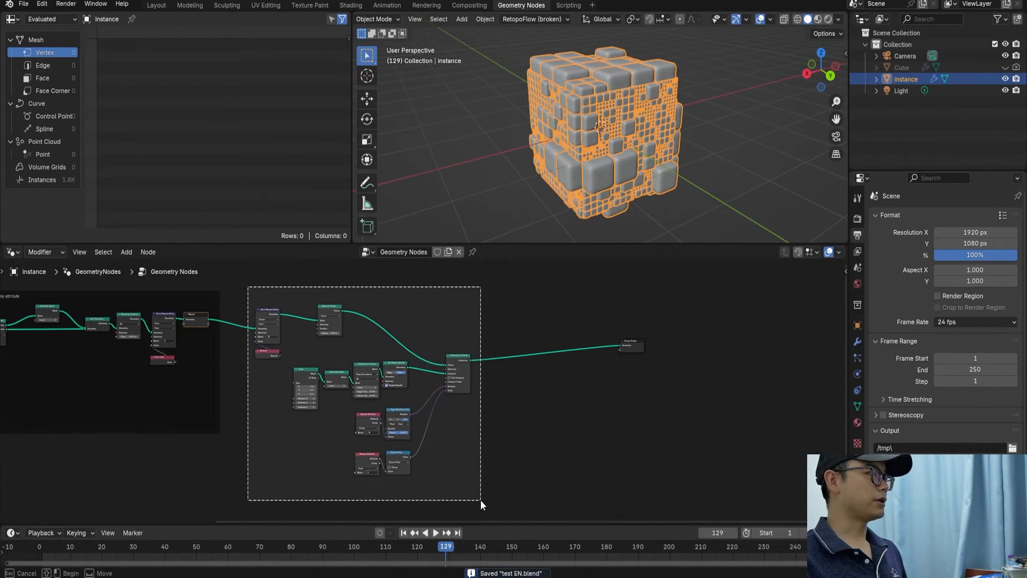
{"action": "scroll", "coordinate": [397, 400], "scroll_direction": "up", "scroll_amount": 1}
{"action": "key", "text": "ctrl+j"}
Label the new frame "instance(scale by area)"
{"action": "right_click", "coordinate": [395, 335]}
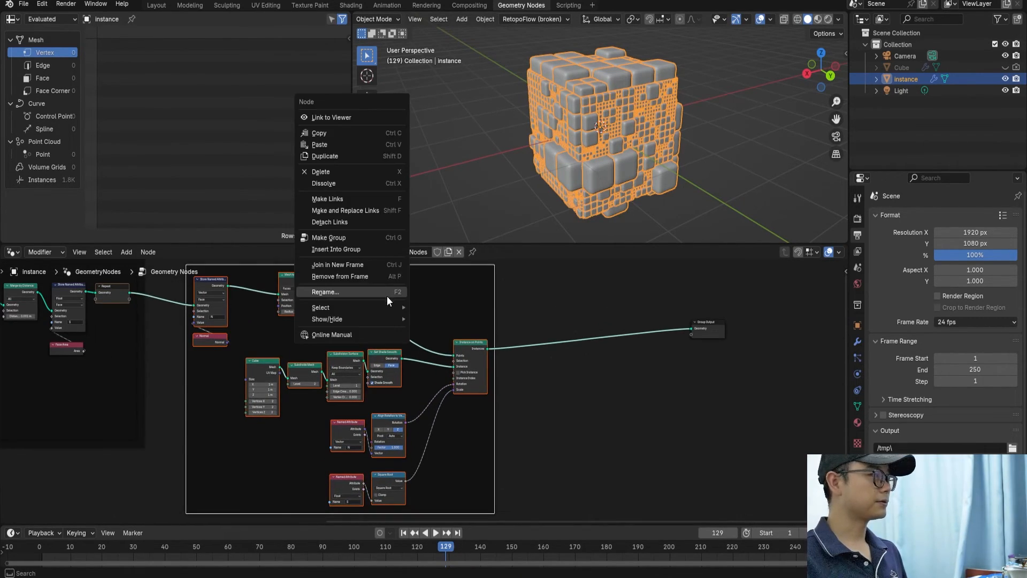
{"action": "left_click", "coordinate": [376, 287]}
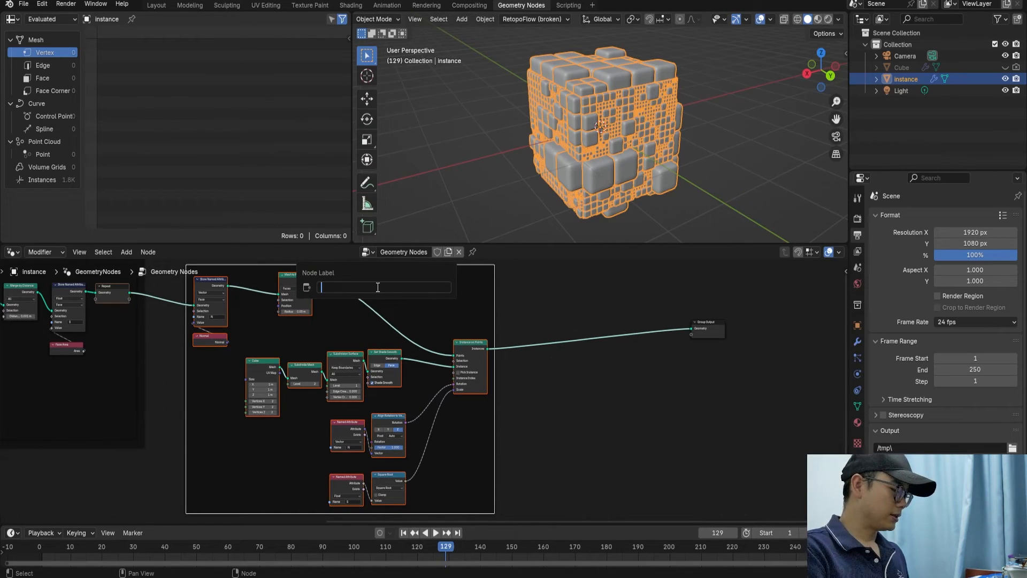
{"action": "type", "text": "instance()"}
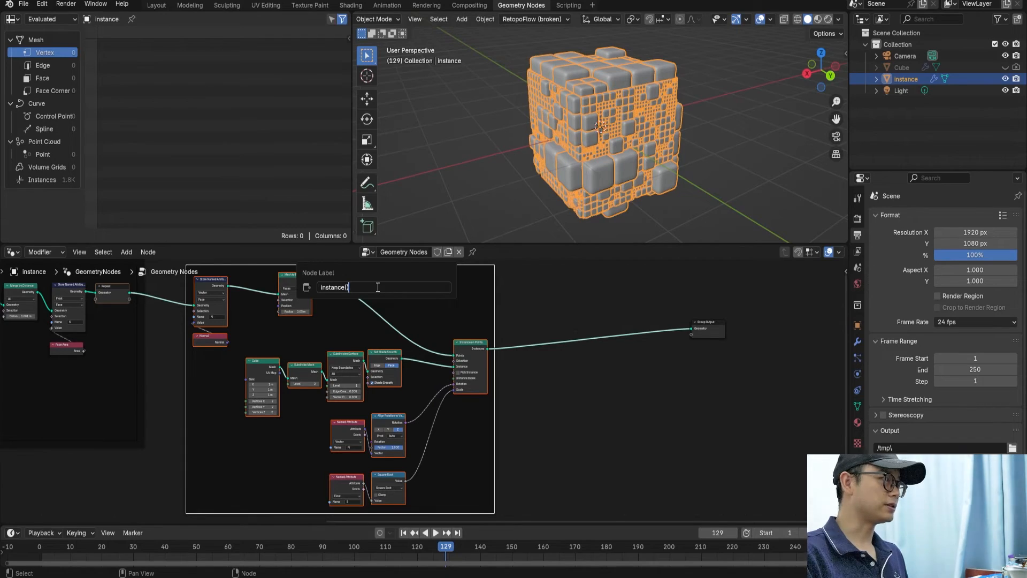
{"action": "key", "text": "Left"}
{"action": "type", "text": "scale"}
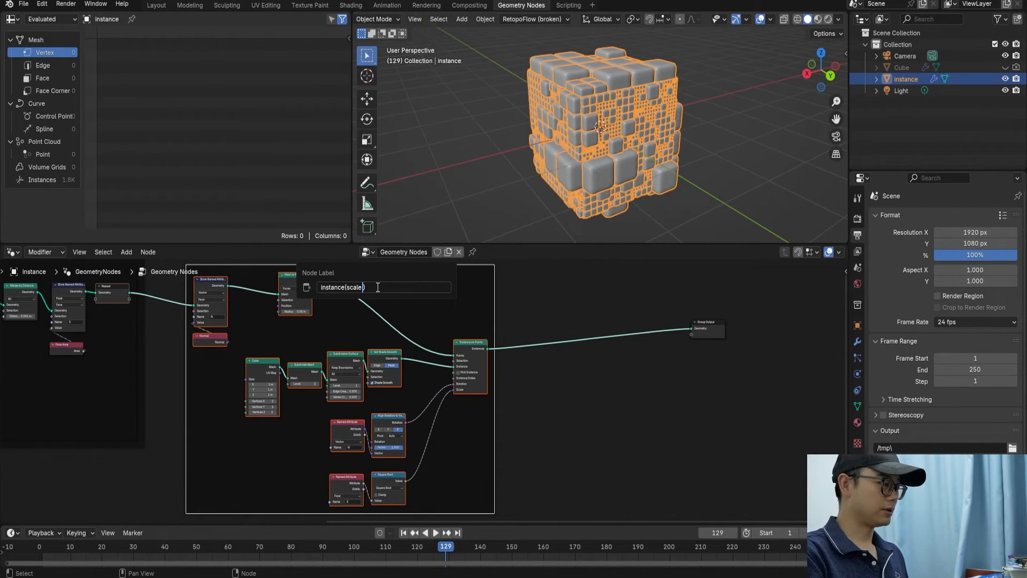
{"action": "type", "text": " by area"}
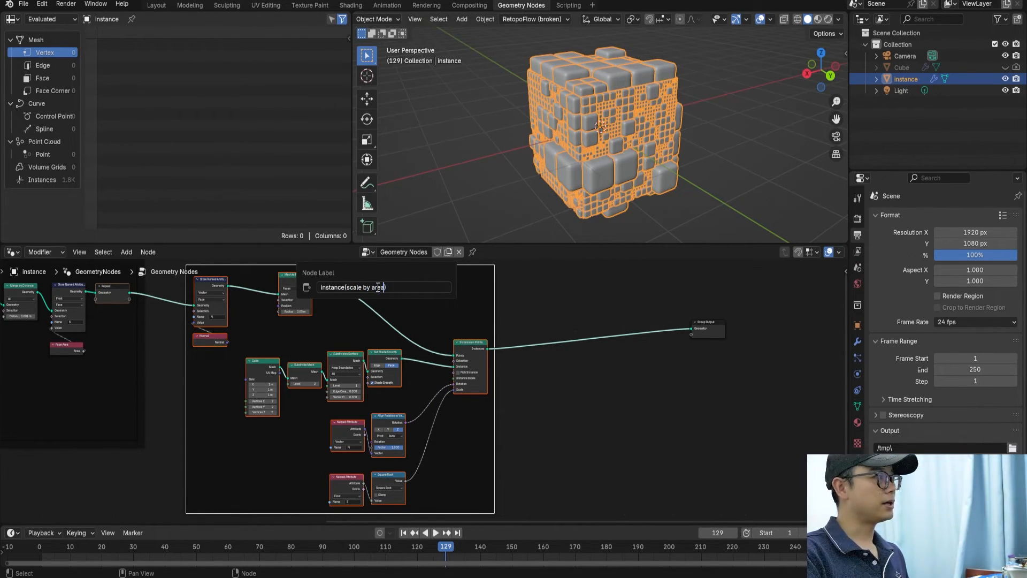
{"action": "key", "text": "Return"}
Move Group Output farther away and insert a Set Position node between Instance on Points and Group Output
{"action": "scroll", "coordinate": [447, 336], "scroll_direction": "up", "scroll_amount": 1}
{"action": "middle_click_drag", "start_coordinate": [435, 342], "coordinate": [324, 346]}
{"action": "left_click_drag", "start_coordinate": [621, 339], "coordinate": [686, 346]}
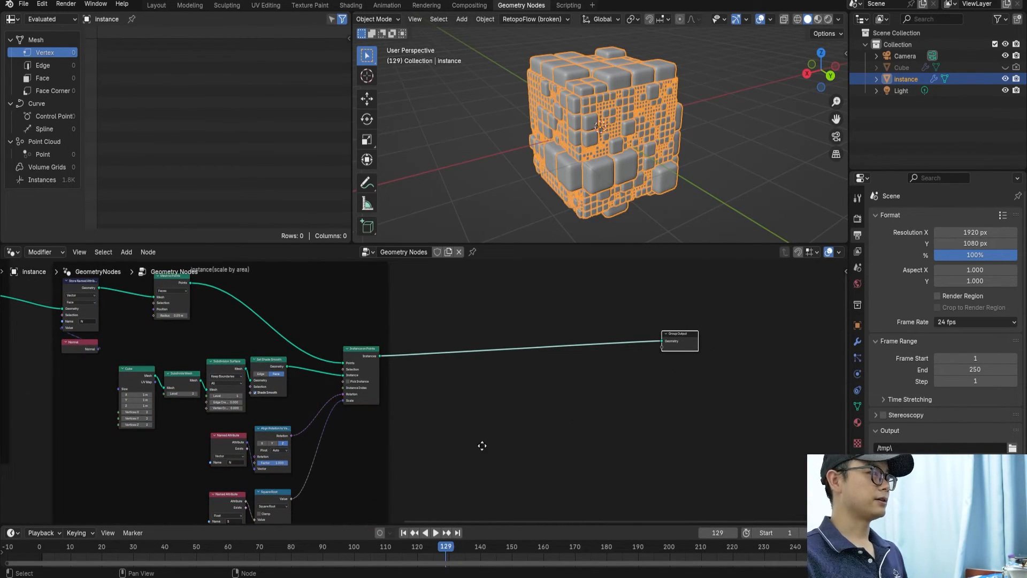
{"action": "middle_click_drag", "start_coordinate": [482, 445], "coordinate": [457, 452]}
{"action": "key", "text": "shift+a"}
{"action": "left_click", "coordinate": [519, 342]}
{"action": "type", "text": "set pos"}
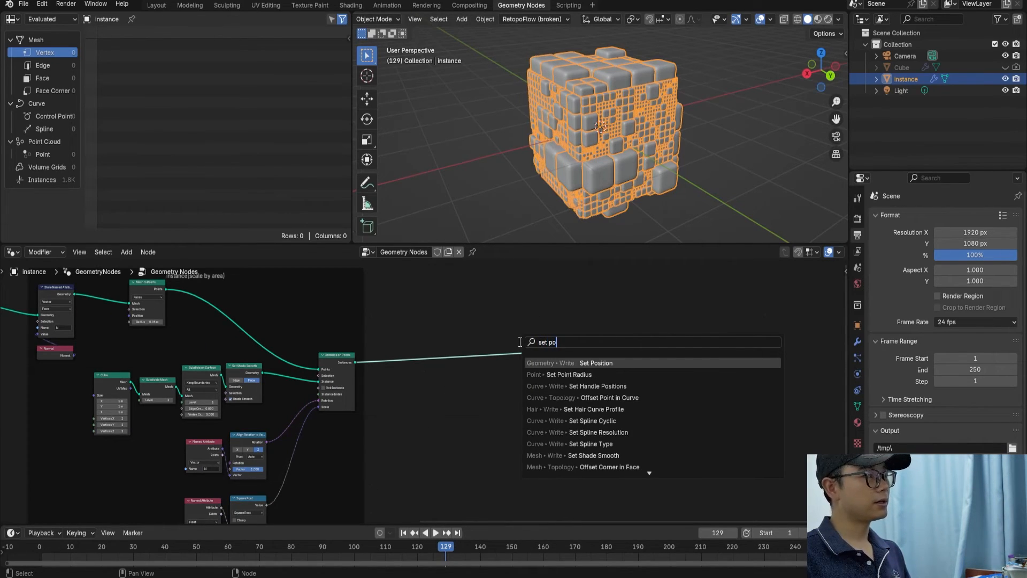
{"action": "key", "text": "Return"}
{"action": "left_click", "coordinate": [510, 340]}
{"action": "scroll", "coordinate": [537, 347], "scroll_direction": "up", "scroll_amount": 2}
{"action": "left_click_drag", "start_coordinate": [554, 358], "coordinate": [567, 359]}
{"action": "scroll", "coordinate": [589, 353], "scroll_direction": "up", "scroll_amount": 1}
{"action": "middle_click_drag", "start_coordinate": [589, 353], "coordinate": [590, 368]}
Save the file and move the Set Position node closer to Group Output
{"action": "scroll", "coordinate": [588, 376], "scroll_direction": "down", "scroll_amount": 2}
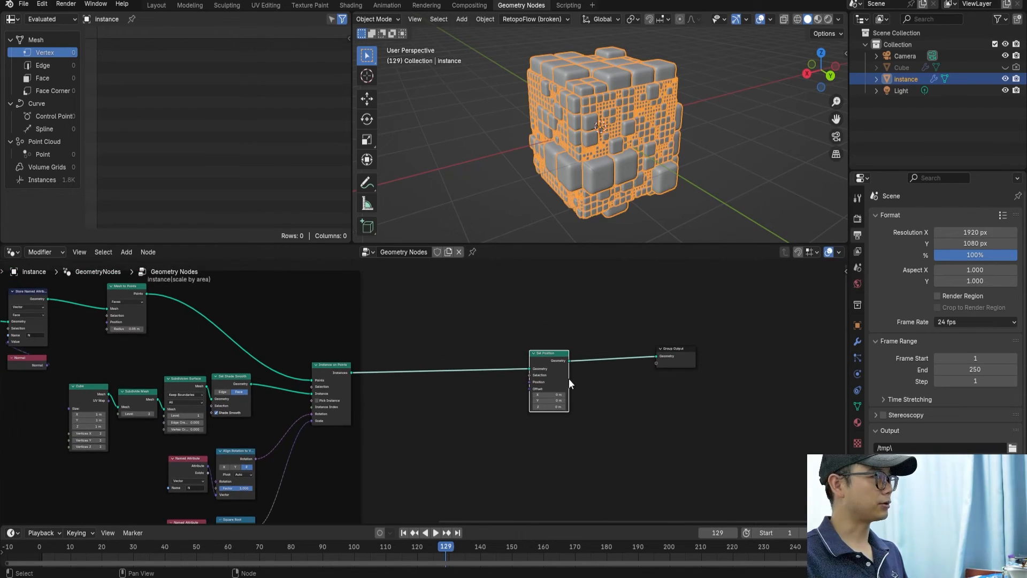
{"action": "scroll", "coordinate": [381, 396], "scroll_direction": "up", "scroll_amount": 1}
{"action": "left_click", "coordinate": [319, 376]}
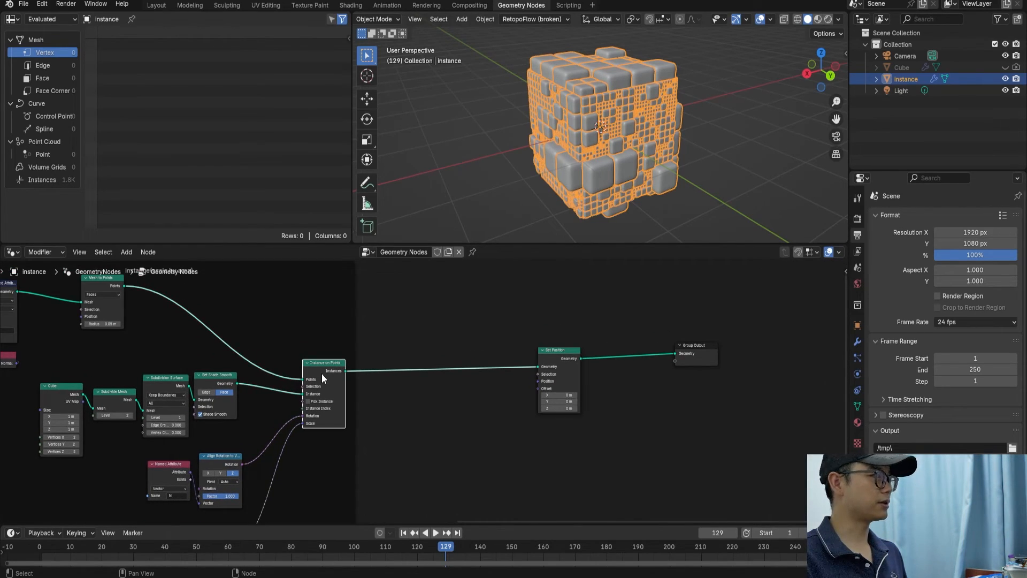
{"action": "key", "text": "ctrl+s"}
{"action": "scroll", "coordinate": [322, 373], "scroll_direction": "up", "scroll_amount": 3}
{"action": "middle_click_drag", "start_coordinate": [251, 361], "coordinate": [192, 377]}
{"action": "left_click_drag", "start_coordinate": [603, 365], "coordinate": [632, 378]}
{"action": "scroll", "coordinate": [630, 381], "scroll_direction": "down", "scroll_amount": 1}
{"action": "middle_click_drag", "start_coordinate": [633, 382], "coordinate": [600, 375]}
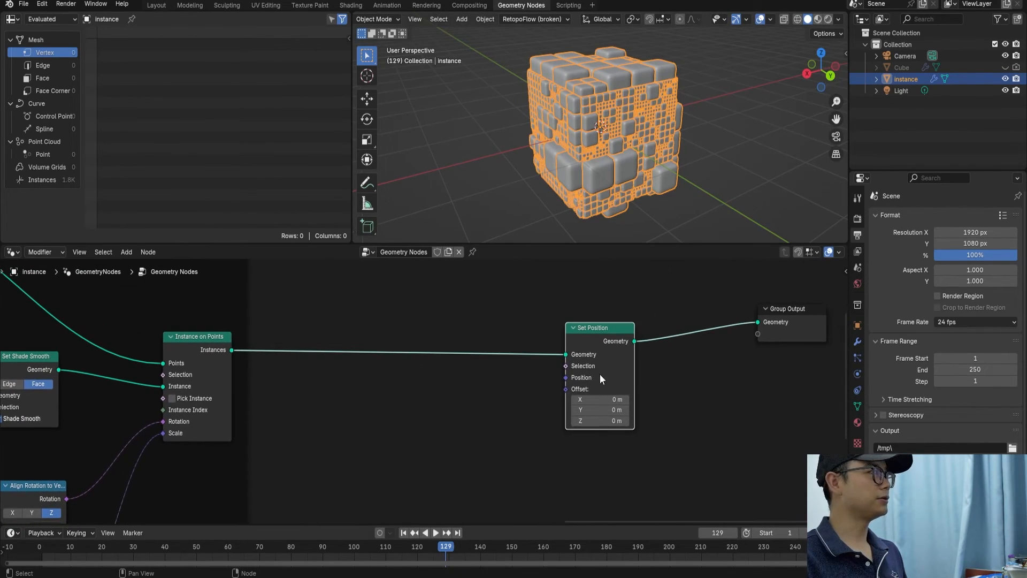
Check the instance attributes in the spreadsheet, and add a Named Attribute node reading the vector attribute N near Set Position
{"action": "left_click", "coordinate": [61, 180]}
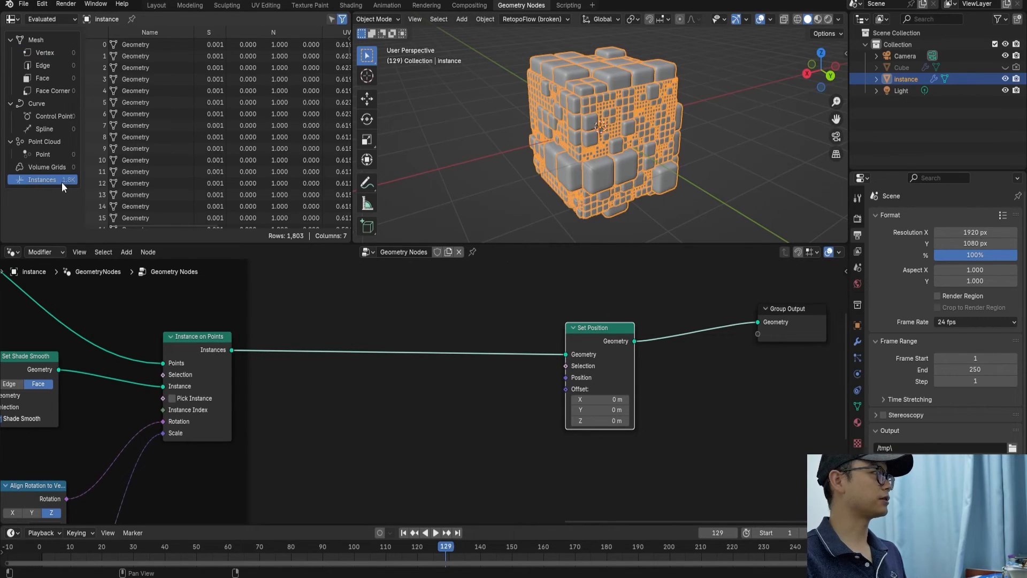
{"action": "left_click", "coordinate": [49, 40]}
{"action": "scroll", "coordinate": [423, 384], "scroll_direction": "down", "scroll_amount": 1}
{"action": "key", "text": "shift+a"}
{"action": "left_click", "coordinate": [395, 338]}
{"action": "type", "text": "nam"}
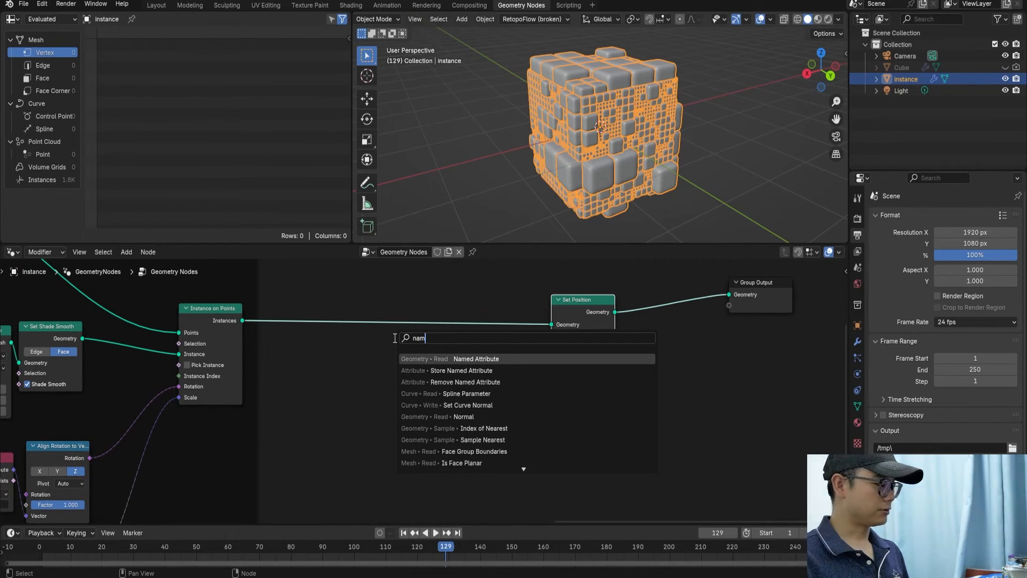
{"action": "left_click", "coordinate": [489, 360]}
{"action": "left_click", "coordinate": [404, 426]}
{"action": "left_click", "coordinate": [433, 471]}
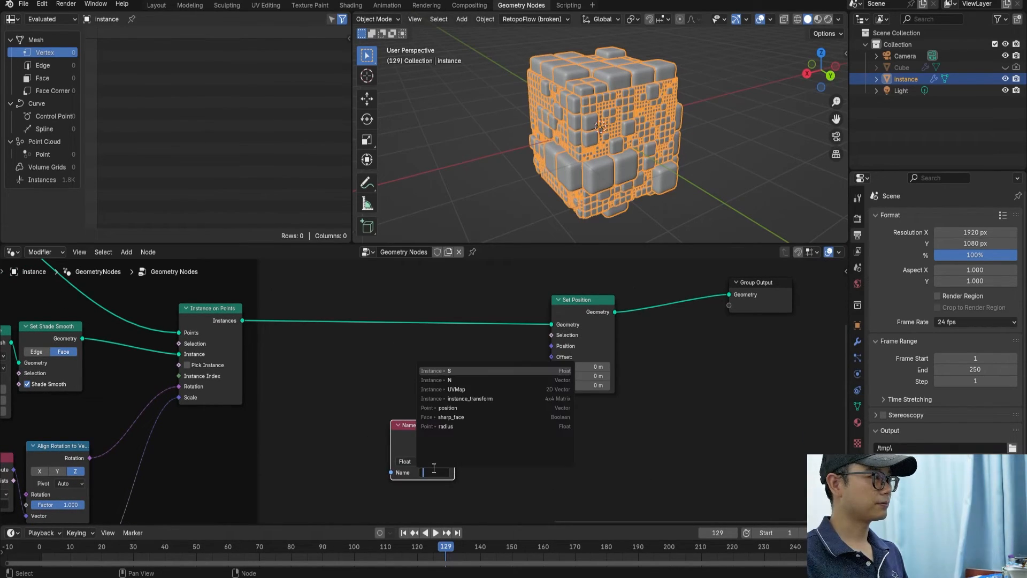
{"action": "left_click", "coordinate": [459, 380]}
Connect the N attribute to the Set Position node's Offset and place the Named Attribute node lower down
{"action": "scroll", "coordinate": [453, 396], "scroll_direction": "up", "scroll_amount": 2}
{"action": "left_click_drag", "start_coordinate": [445, 442], "coordinate": [573, 351]}
{"action": "left_click_drag", "start_coordinate": [401, 449], "coordinate": [514, 483]}
{"action": "middle_click_drag", "start_coordinate": [519, 418], "coordinate": [519, 399]}
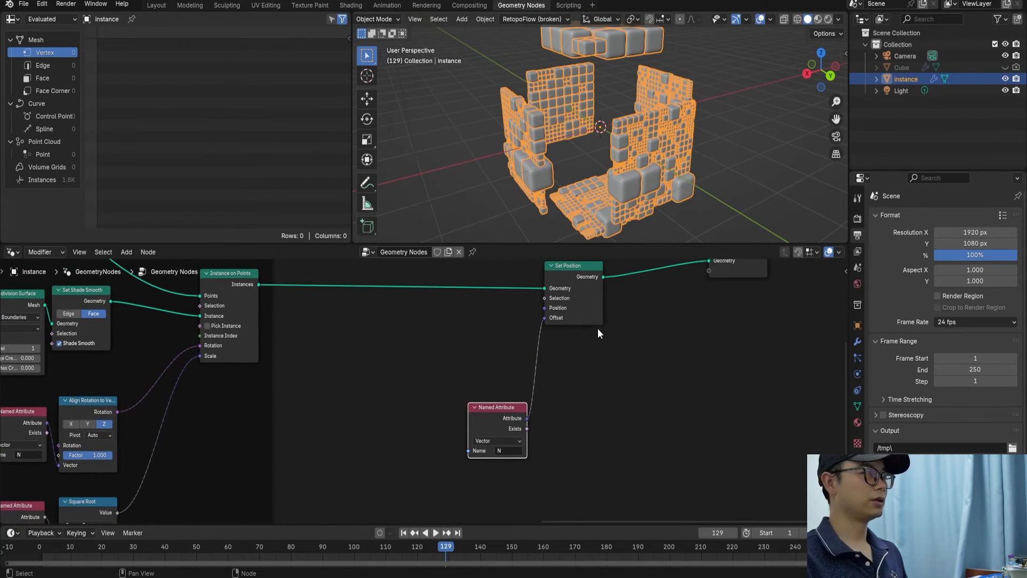
{"action": "left_click_drag", "start_coordinate": [497, 410], "coordinate": [500, 442]}
{"action": "middle_click_drag", "start_coordinate": [584, 144], "coordinate": [626, 116]}
{"action": "left_click_drag", "start_coordinate": [494, 442], "coordinate": [487, 452]}
{"action": "middle_click_drag", "start_coordinate": [476, 434], "coordinate": [446, 402]}
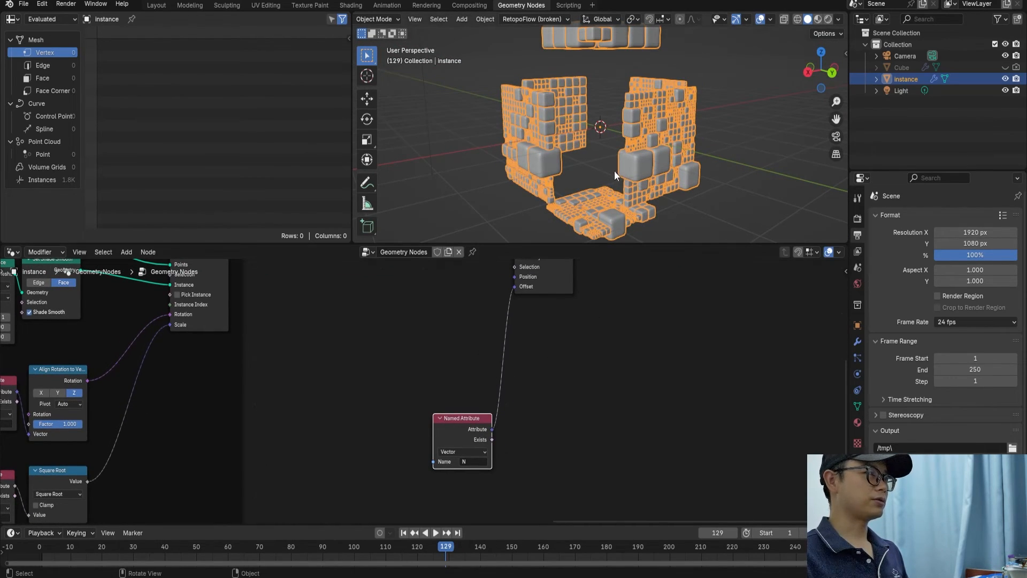
Add a Noise Texture node beside the Named Attribute node
{"action": "key", "text": "shift+a"}
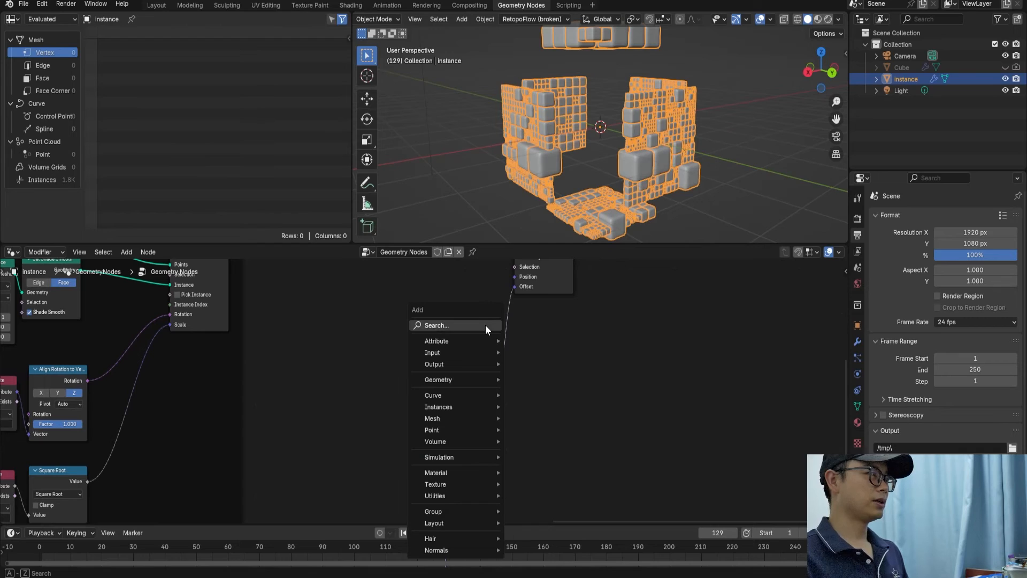
{"action": "left_click", "coordinate": [486, 325]}
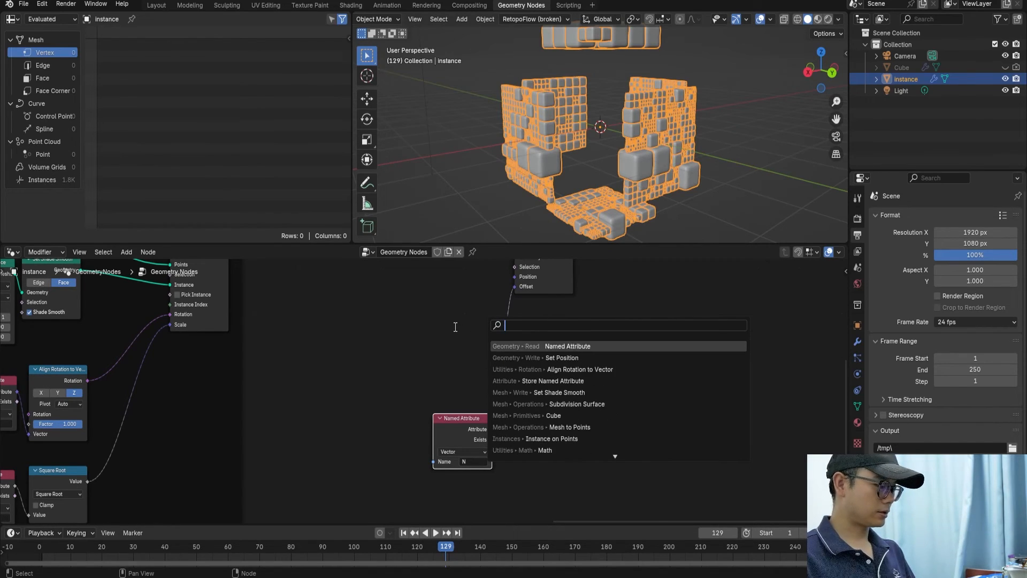
{"action": "type", "text": "nois"}
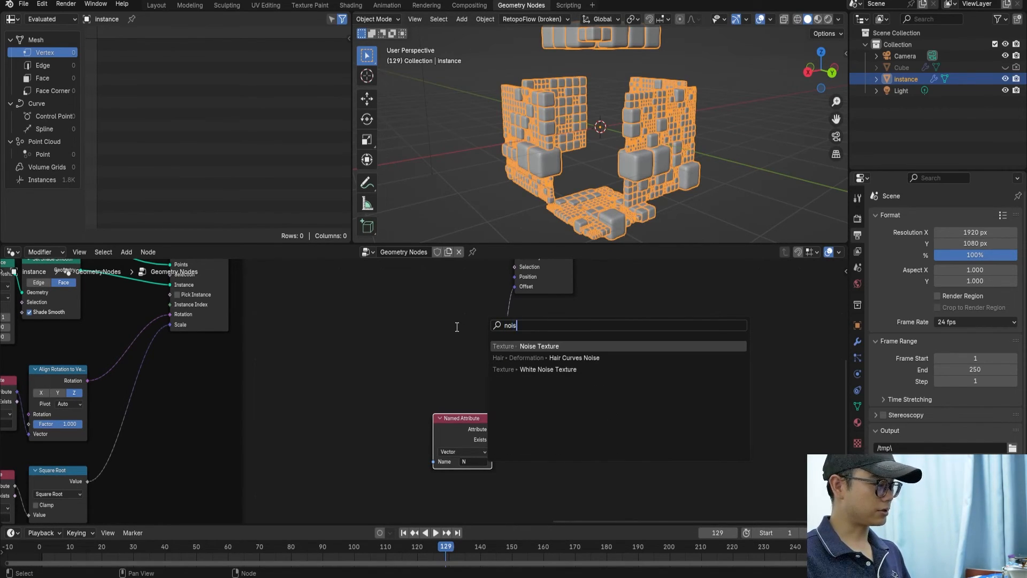
{"action": "type", "text": "e"}
{"action": "left_click", "coordinate": [560, 346]}
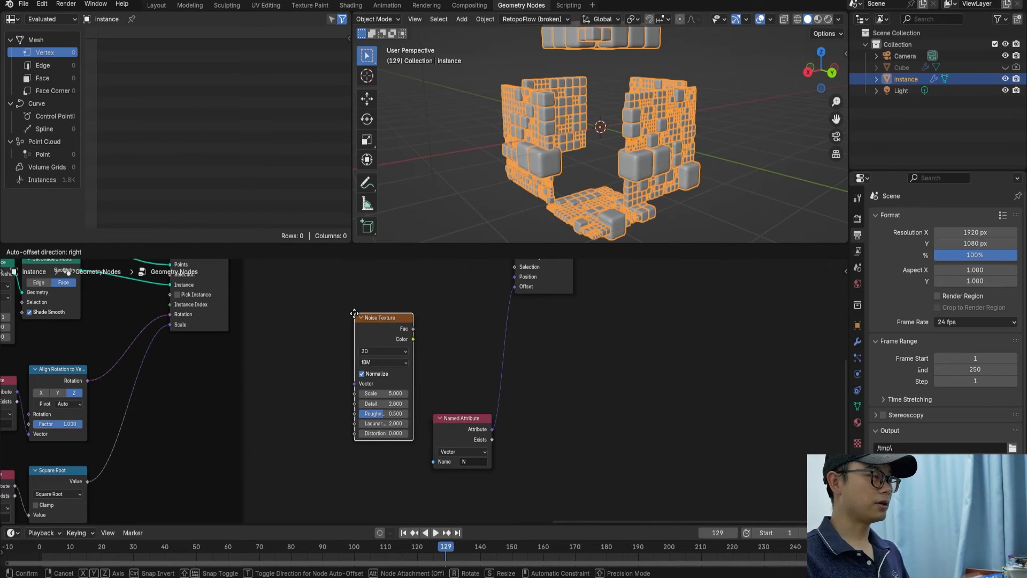
{"action": "left_click", "coordinate": [354, 313]}
Insert a Vector Math node set to Scale between the N attribute and Set Position's Offset
{"action": "scroll", "coordinate": [445, 347], "scroll_direction": "up", "scroll_amount": 1}
{"action": "key", "text": "shift+a"}
{"action": "left_click", "coordinate": [467, 299]}
{"action": "type", "text": "math"}
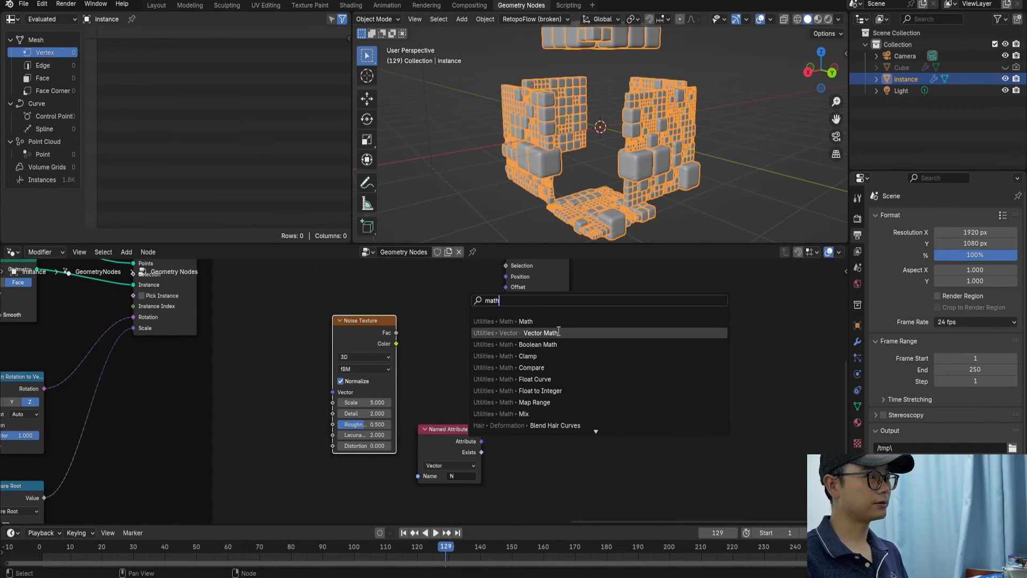
{"action": "left_click", "coordinate": [558, 332]}
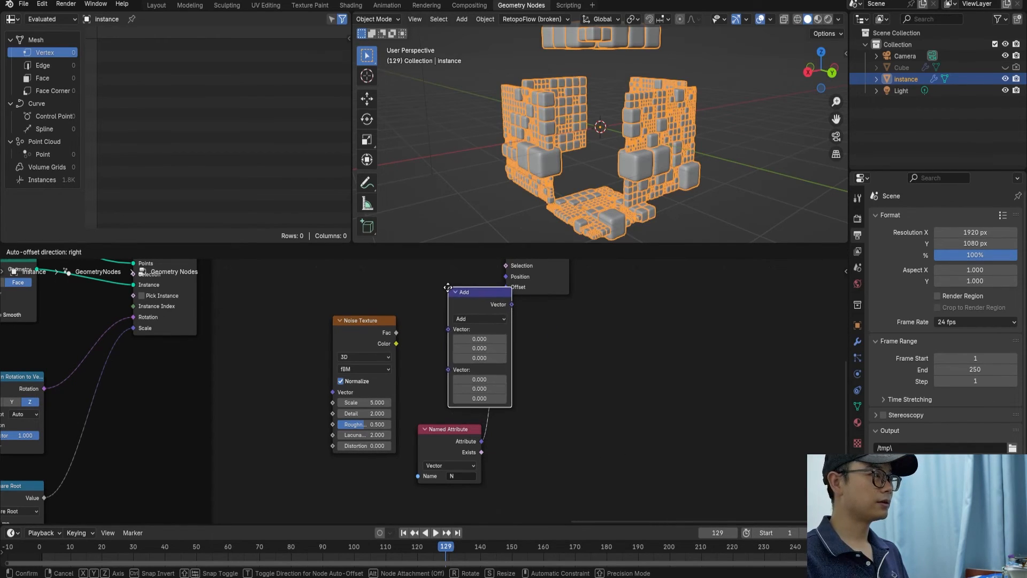
{"action": "left_click", "coordinate": [525, 319]}
{"action": "scroll", "coordinate": [524, 319], "scroll_direction": "up", "scroll_amount": 1}
{"action": "left_click", "coordinate": [527, 312]}
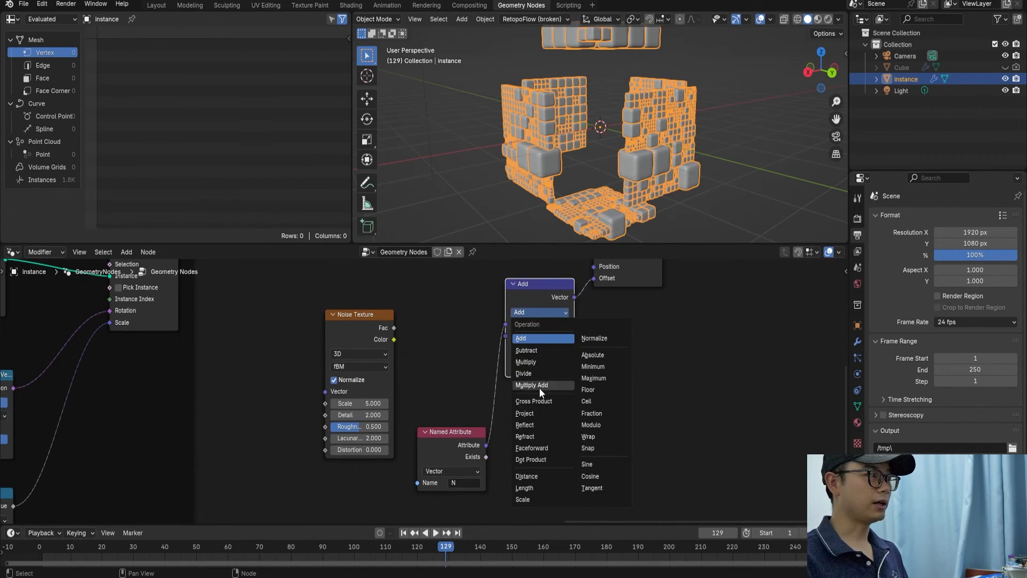
{"action": "left_click", "coordinate": [523, 499]}
Move the Named Attribute node up beside Scale, feed the noise Fac into its Scale input, and move the Noise Texture aside
{"action": "left_click_drag", "start_coordinate": [458, 457], "coordinate": [457, 302]}
{"action": "left_click_drag", "start_coordinate": [388, 334], "coordinate": [506, 336]}
{"action": "left_click_drag", "start_coordinate": [422, 373], "coordinate": [306, 390]}
Insert a Map Range node between the Noise Texture's Fac and the Scale node, keeping its Float data type
{"action": "key", "text": "shift+a"}
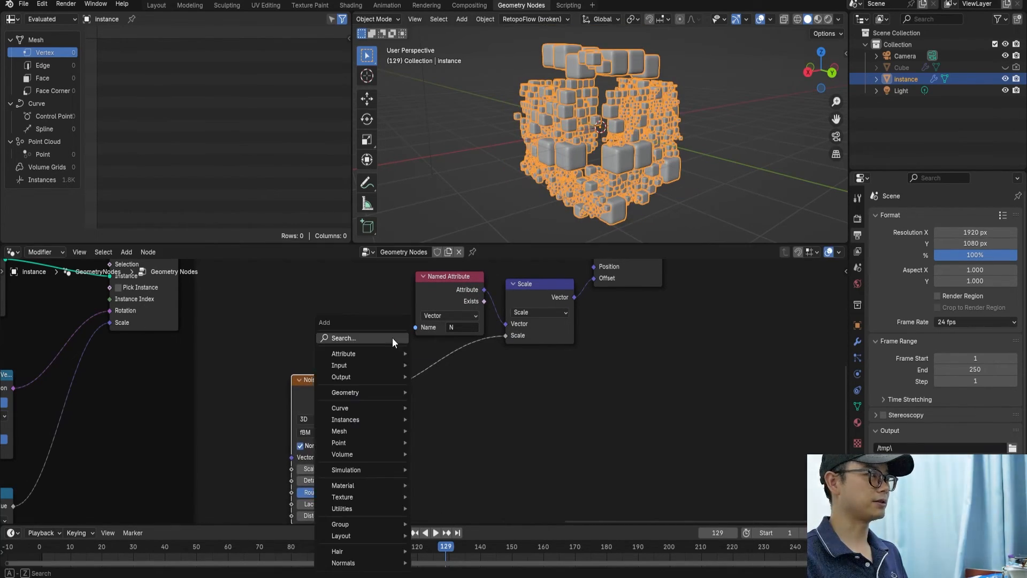
{"action": "type", "text": "map"}
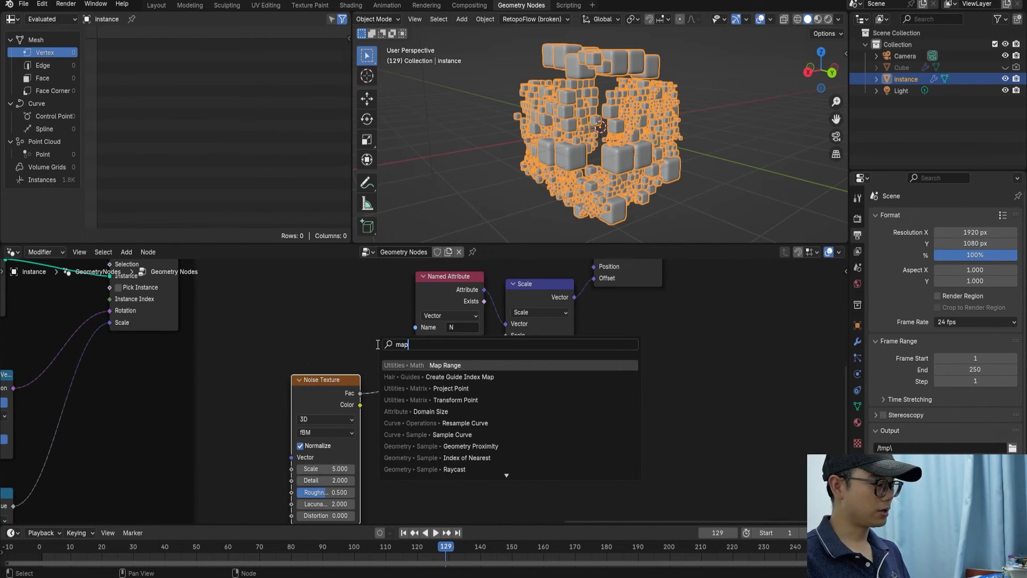
{"action": "key", "text": "Return"}
{"action": "left_click", "coordinate": [410, 398]}
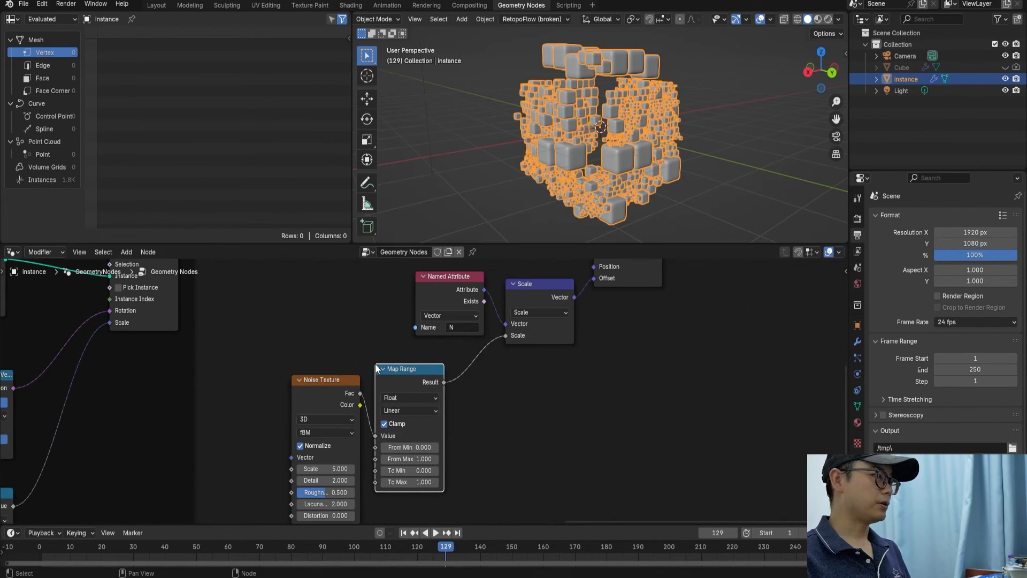
{"action": "left_click", "coordinate": [408, 397]}
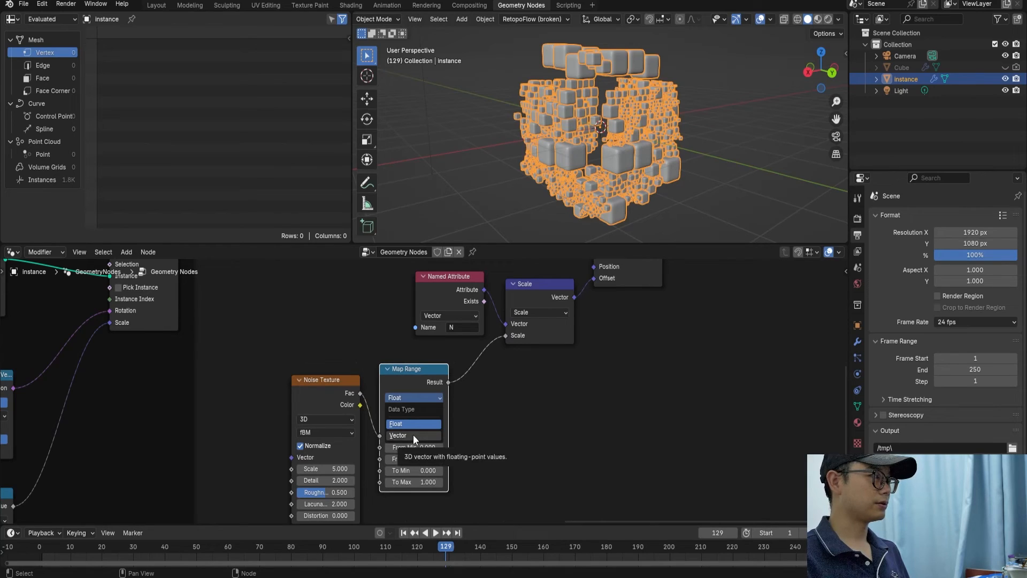
{"action": "left_click", "coordinate": [474, 443]}
Set the Map Range node's To Min to -1 and view the offset cubes from another angle
{"action": "scroll", "coordinate": [457, 455], "scroll_direction": "up", "scroll_amount": 1}
{"action": "middle_click_drag", "start_coordinate": [455, 457], "coordinate": [436, 438]}
{"action": "left_click", "coordinate": [414, 458]}
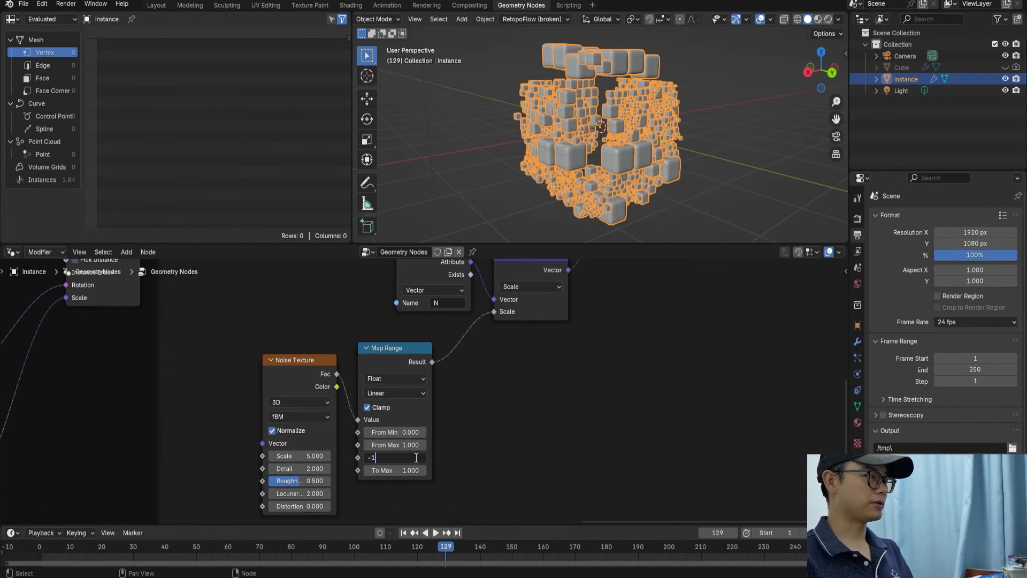
{"action": "key", "text": "Return"}
{"action": "middle_click_drag", "start_coordinate": [580, 142], "coordinate": [602, 116]}
Make room beside Map Range and insert a Math node set to Multiply between it and the Scale node
{"action": "left_click_drag", "start_coordinate": [377, 360], "coordinate": [357, 374]}
{"action": "left_click_drag", "start_coordinate": [278, 324], "coordinate": [281, 381]}
{"action": "mouse_move", "coordinate": [369, 373]}
{"action": "left_mouse_down"}
{"action": "mouse_move", "coordinate": [341, 374]}
{"action": "mouse_move", "coordinate": [363, 369]}
{"action": "left_mouse_up"}
{"action": "key", "text": "shift+a"}
{"action": "left_click", "coordinate": [408, 320]}
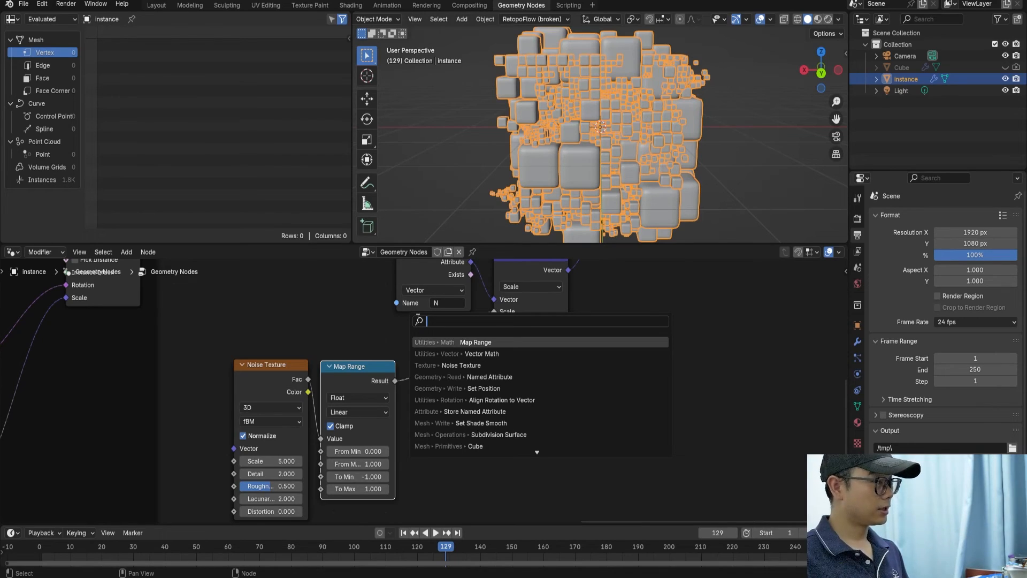
{"action": "type", "text": "math"}
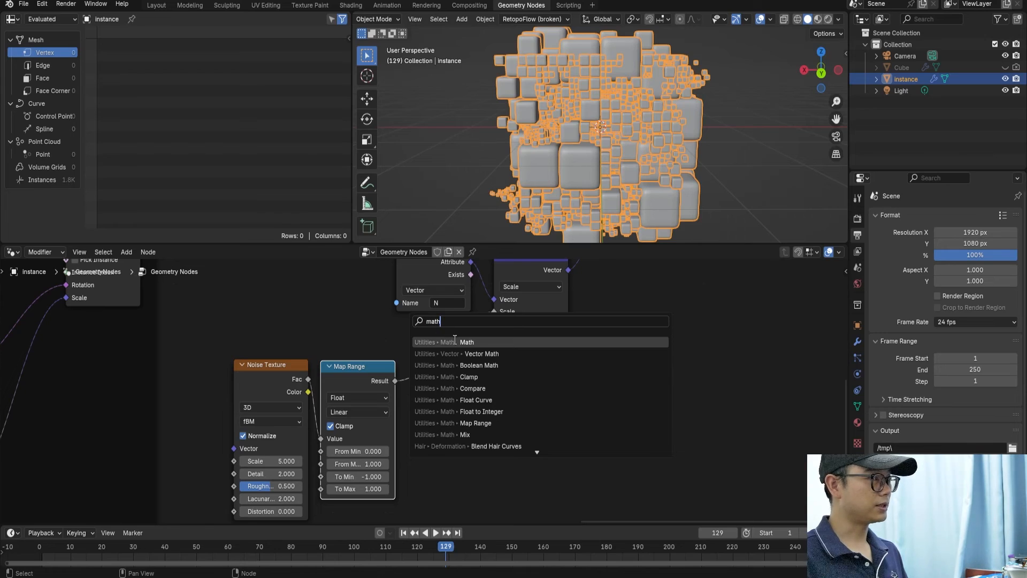
{"action": "key", "text": "Return"}
{"action": "left_click", "coordinate": [417, 354]}
{"action": "left_click", "coordinate": [472, 387]}
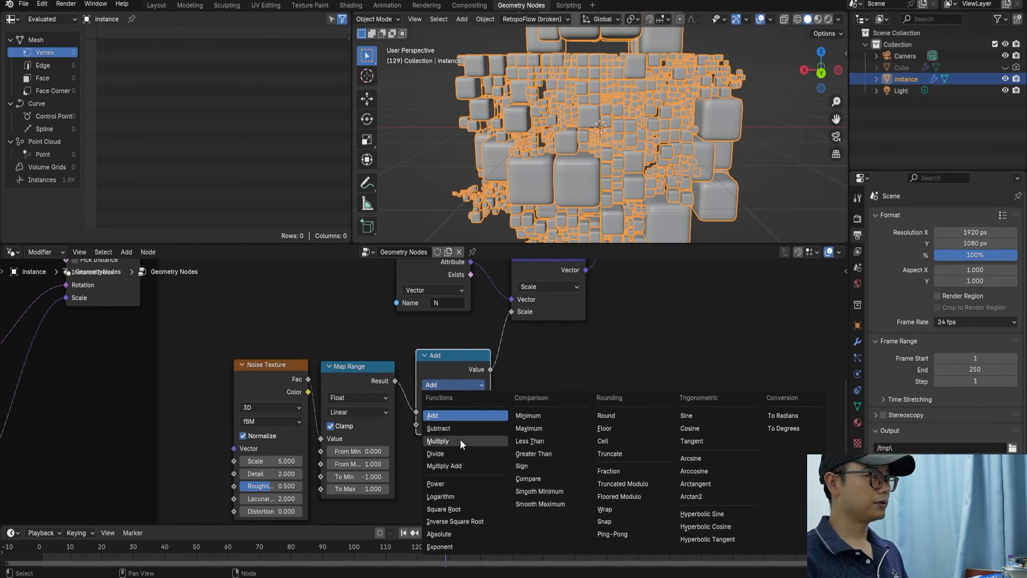
{"action": "left_click", "coordinate": [460, 441]}
Set the Multiply node's second value to 0.1 and inspect the offset cubes
{"action": "left_click", "coordinate": [452, 423]}
{"action": "type", "text": "."}
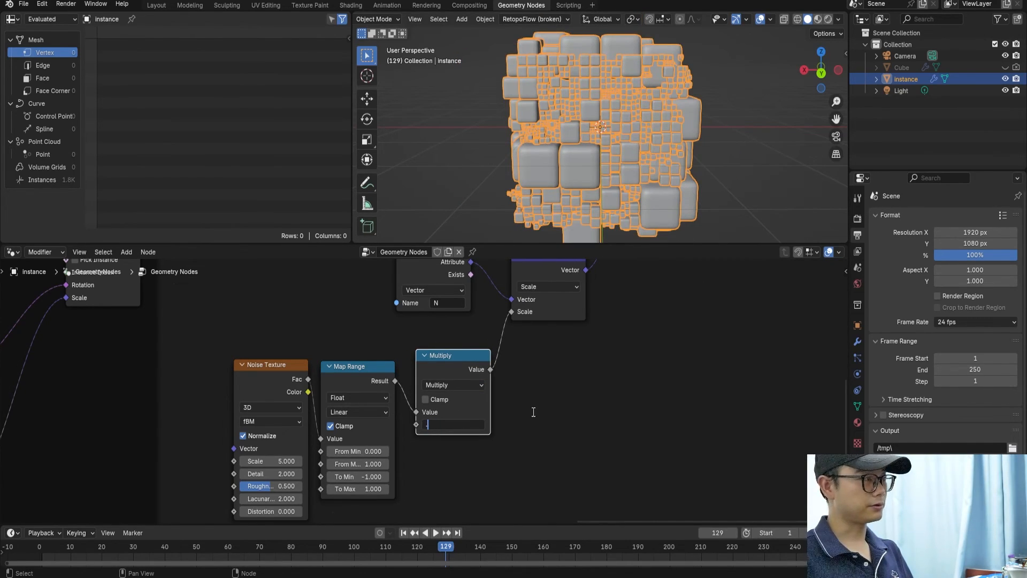
{"action": "type", "text": "1"}
{"action": "key", "text": "Return"}
{"action": "mouse_move", "coordinate": [620, 193]}
{"action": "middle_mouse_down"}
{"action": "mouse_move", "coordinate": [639, 183]}
{"action": "mouse_move", "coordinate": [666, 212]}
{"action": "mouse_move", "coordinate": [653, 185]}
{"action": "mouse_move", "coordinate": [620, 193]}
{"action": "middle_mouse_up"}
Raise the Multiply node's second value to 0.2
{"action": "left_click", "coordinate": [468, 423]}
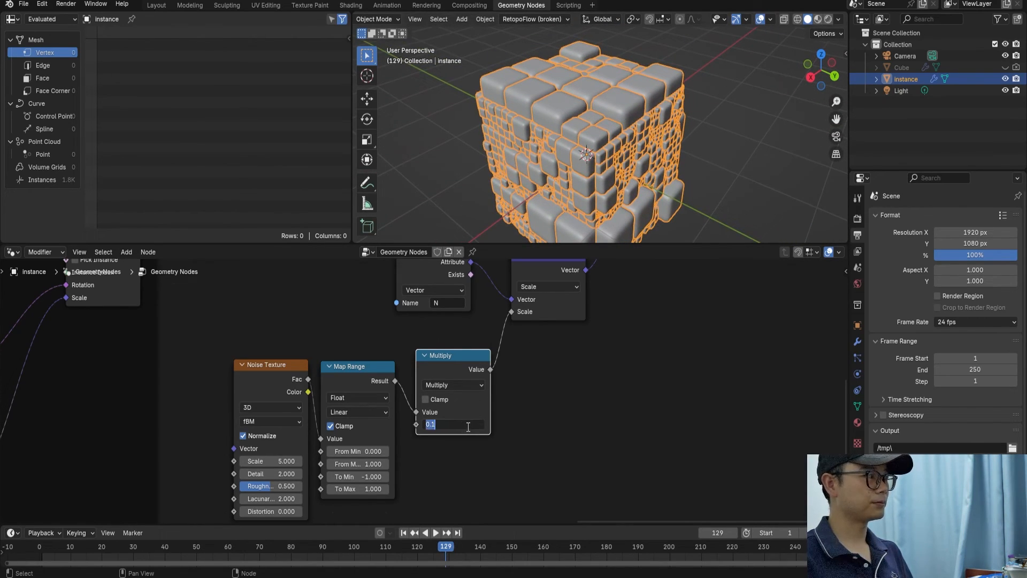
{"action": "type", "text": ".2"}
{"action": "key", "text": "Return"}
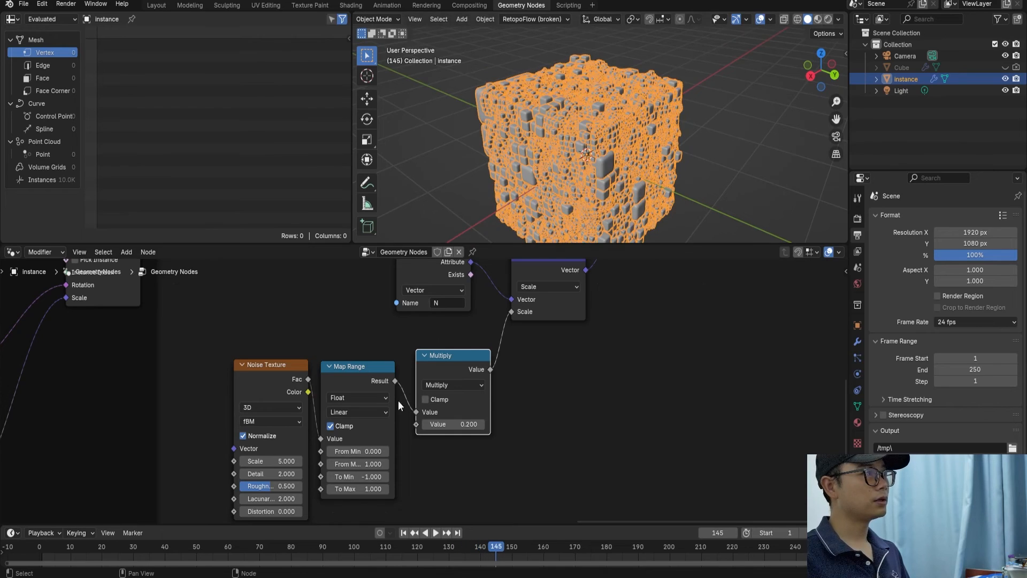
Preview the animation from around frame 48 and save the file
{"action": "middle_click_drag", "start_coordinate": [335, 396], "coordinate": [421, 377]}
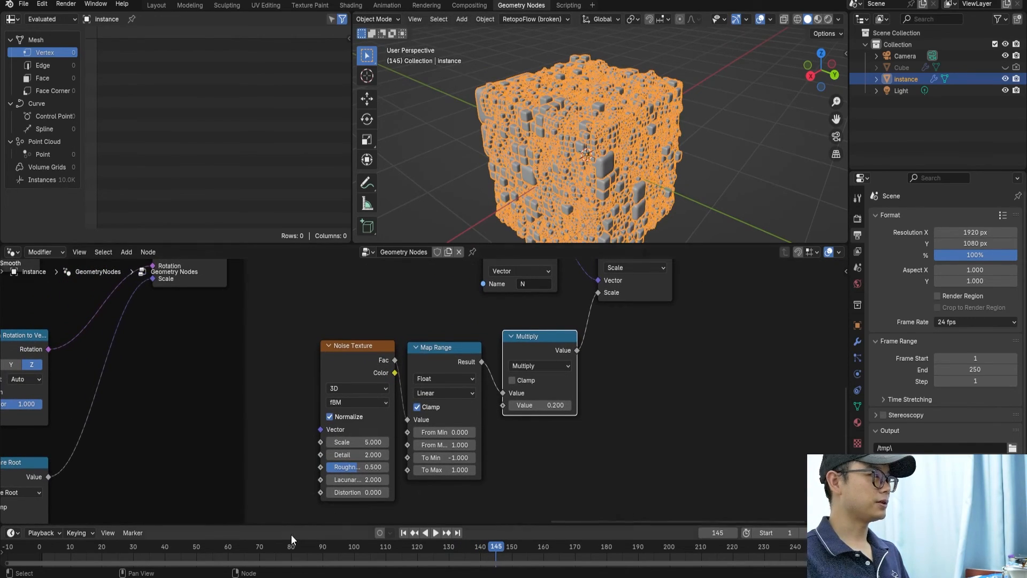
{"action": "left_click", "coordinate": [201, 548]}
{"action": "key", "text": "space"}
{"action": "key", "text": "Escape"}
{"action": "key", "text": "ctrl+s"}
{"action": "scroll", "coordinate": [382, 452], "scroll_direction": "down", "scroll_amount": 3}
{"action": "scroll", "coordinate": [382, 452], "scroll_direction": "up", "scroll_amount": 3}
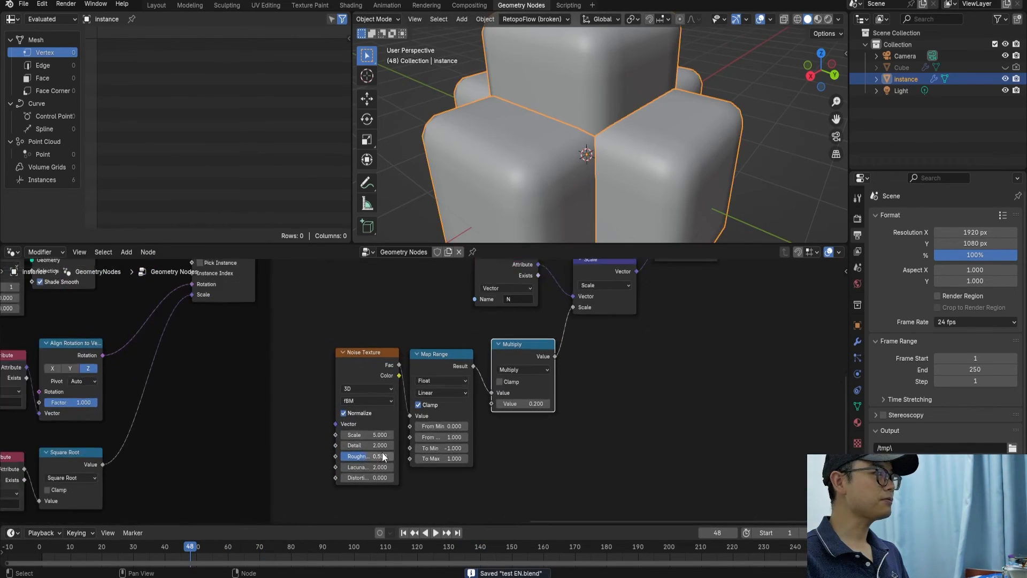
Switch the Noise Texture node's dimensions to 4D
{"action": "left_click", "coordinate": [362, 391]}
{"action": "left_click", "coordinate": [362, 390]}
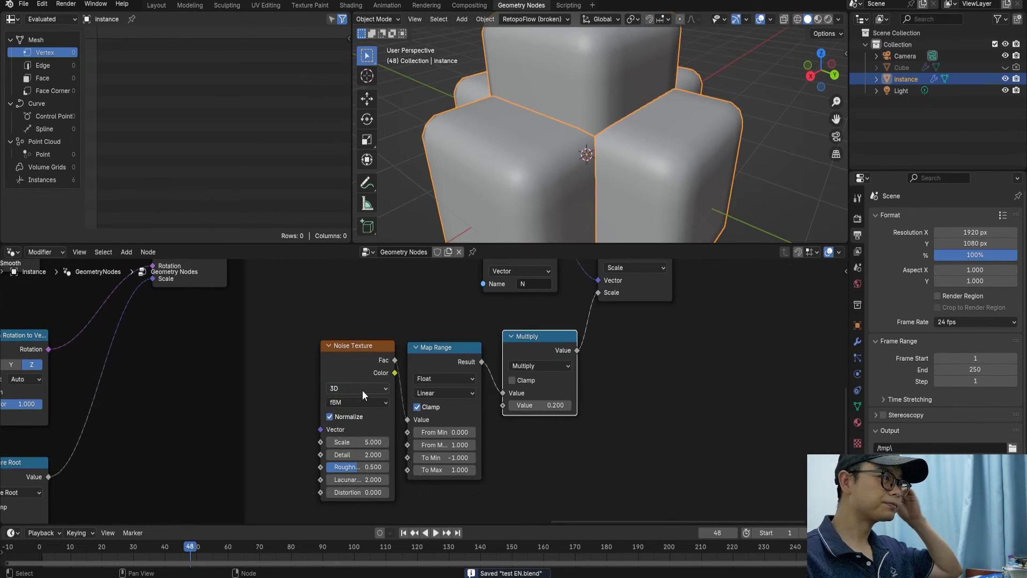
{"action": "left_click", "coordinate": [362, 390]}
{"action": "left_click", "coordinate": [345, 450]}
{"action": "middle_click_drag", "start_coordinate": [349, 435], "coordinate": [356, 378], "text": "ctrl"}
Drive the Noise Texture's W value with the expression #frame/300
{"action": "double_click", "coordinate": [356, 426]}
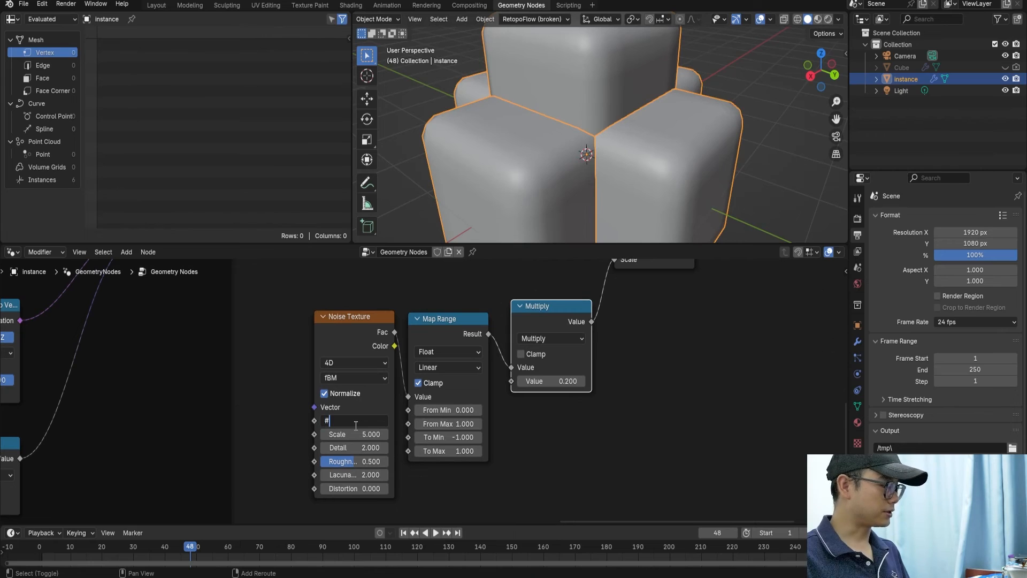
{"action": "type", "text": "#frame"}
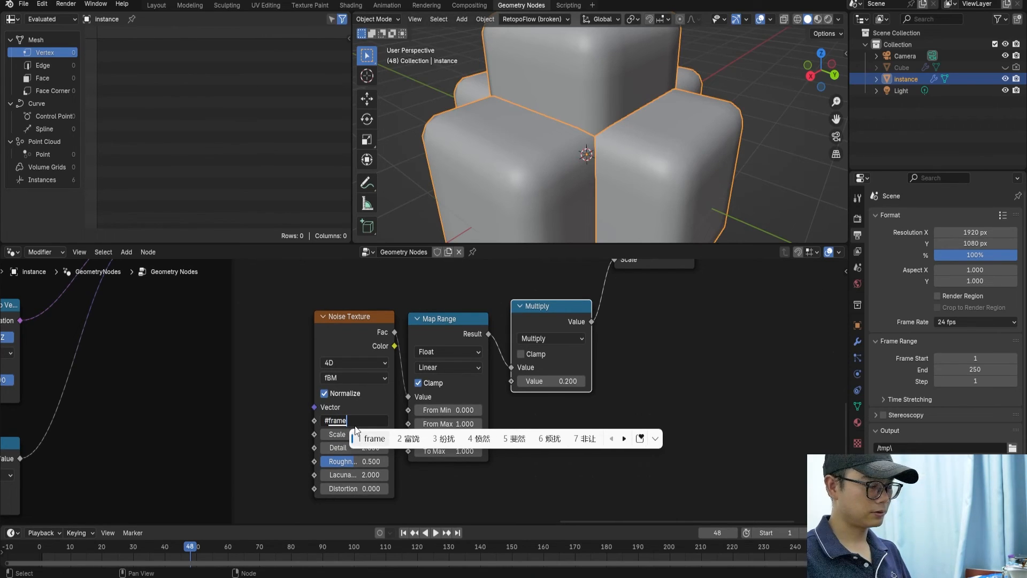
{"action": "type", "text": "/00"}
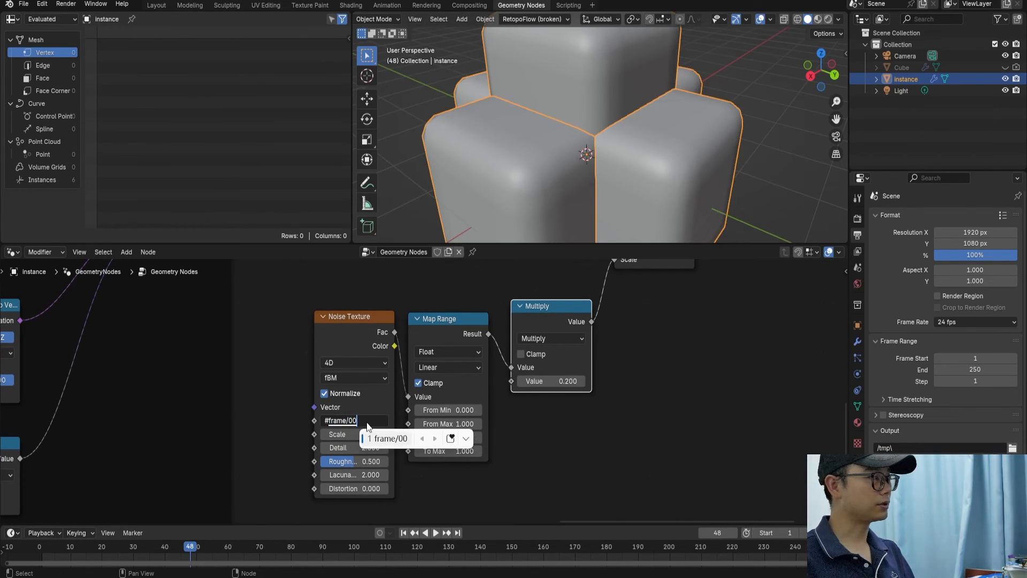
{"action": "key", "text": "Return"}
{"action": "key", "text": "Left"}
{"action": "key", "text": "Left"}
{"action": "key", "text": "Return"}
Save the file and play the animation from about frame 40 to review the moving noise offset
{"action": "scroll", "coordinate": [460, 465], "scroll_direction": "down", "scroll_amount": 5}
{"action": "key", "text": "ctrl+s"}
{"action": "left_click_drag", "start_coordinate": [188, 545], "coordinate": [164, 545]}
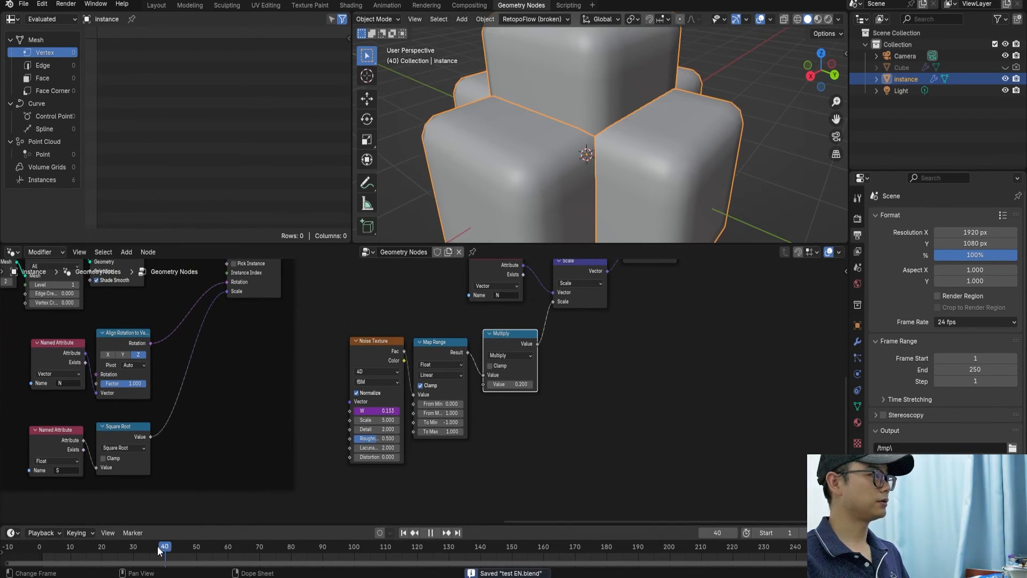
{"action": "key", "text": "space"}
{"action": "middle_click_drag", "start_coordinate": [616, 152], "coordinate": [588, 155]}
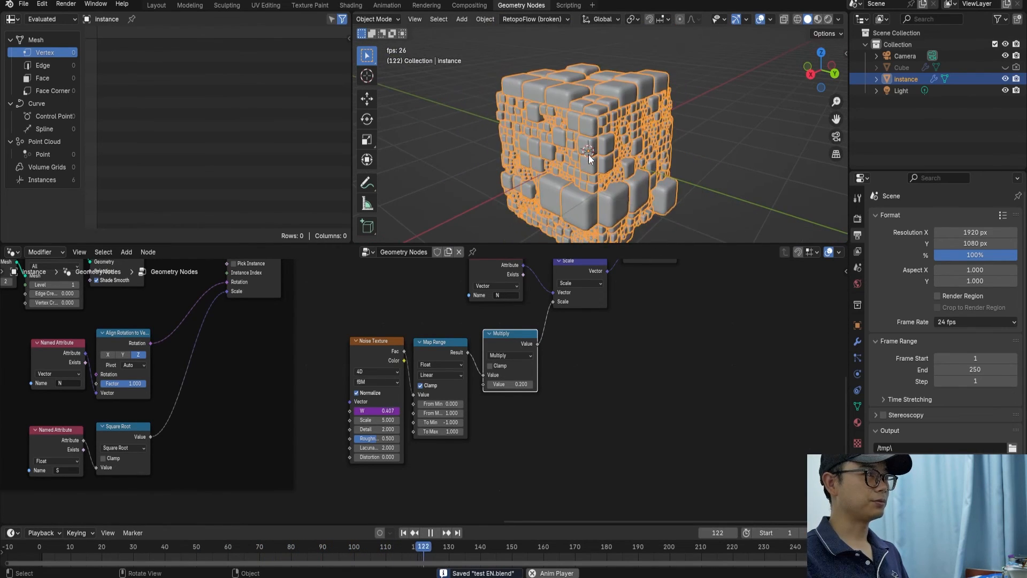
{"action": "key", "text": "space"}
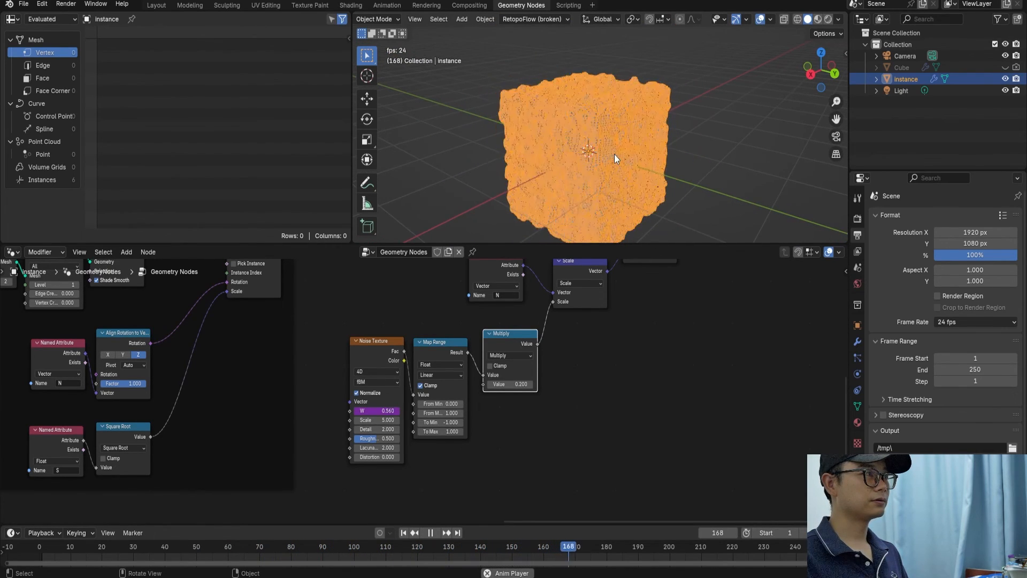
Save the file, deselect the instance object and inspect the finely subdivided cubes up close
{"action": "key", "text": "ctrl+s"}
{"action": "left_click", "coordinate": [734, 155]}
{"action": "middle_click_drag", "start_coordinate": [636, 148], "coordinate": [575, 137]}
{"action": "scroll", "coordinate": [598, 159], "scroll_direction": "up", "scroll_amount": 4}
{"action": "scroll", "coordinate": [598, 158], "scroll_direction": "down", "scroll_amount": 2}
{"action": "scroll", "coordinate": [506, 352], "scroll_direction": "up", "scroll_amount": 2}
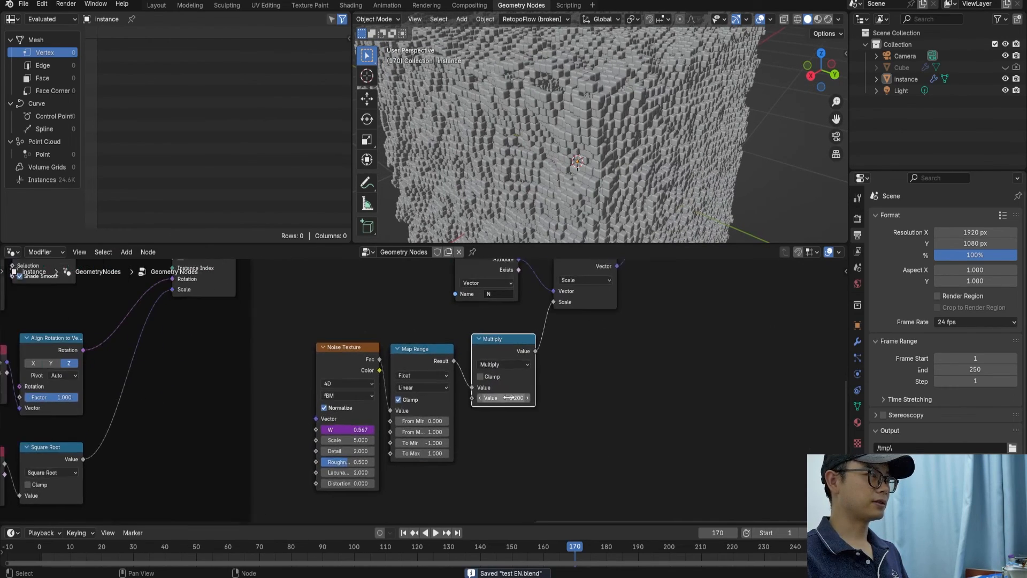
Reduce the Multiply node's second value to 0.1 and save the file
{"action": "scroll", "coordinate": [507, 396], "scroll_direction": "up", "scroll_amount": 1}
{"action": "left_click", "coordinate": [514, 416]}
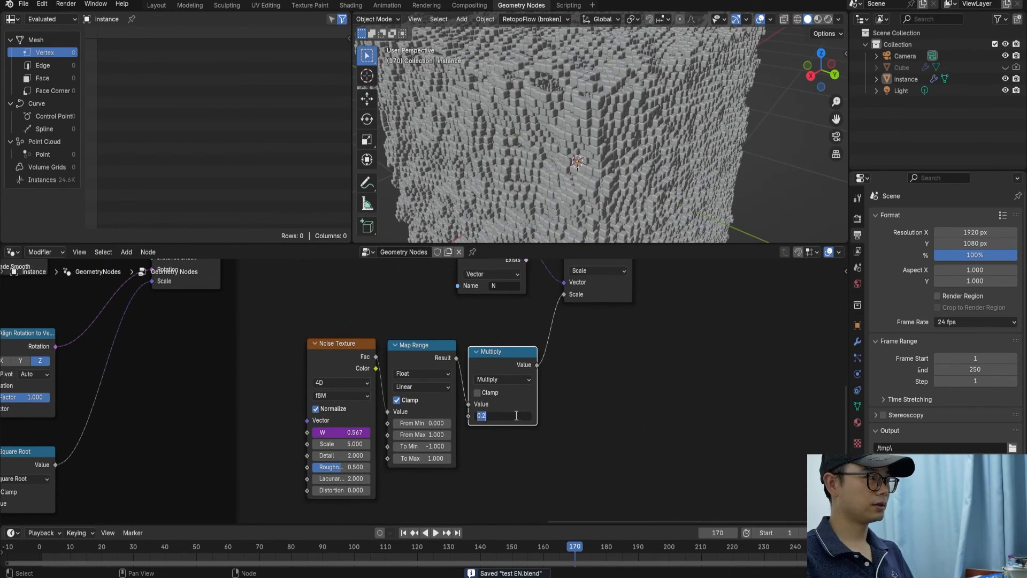
{"action": "type", "text": "0.1"}
{"action": "key", "text": "Return"}
{"action": "middle_click_drag", "start_coordinate": [641, 137], "coordinate": [605, 130]}
{"action": "scroll", "coordinate": [605, 130], "scroll_direction": "down", "scroll_amount": 2}
{"action": "key", "text": "ctrl+s"}
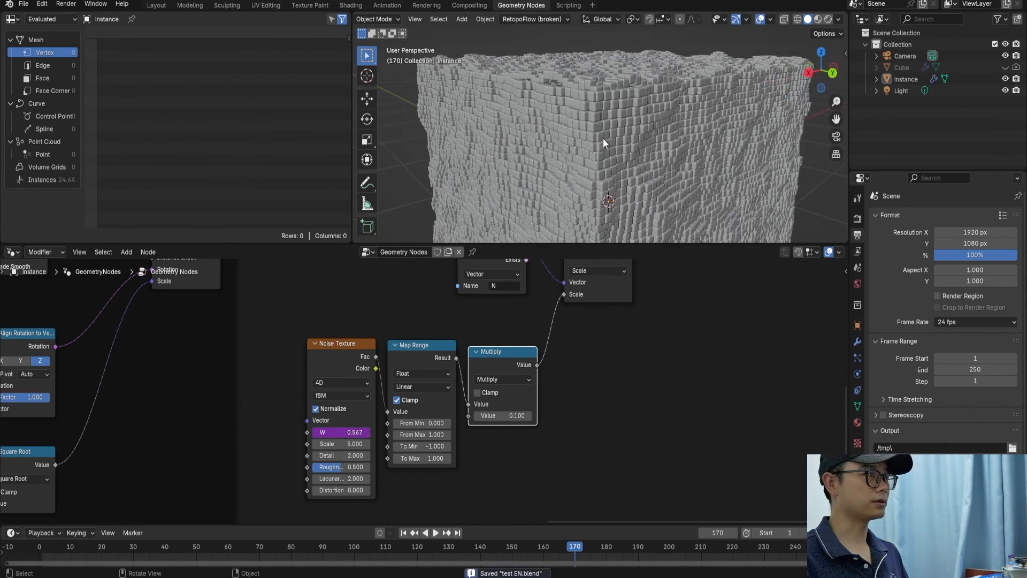
Move to frame 128 of the timeline and view the offset cube instances from farther away
{"action": "left_click", "coordinate": [443, 547]}
{"action": "key", "text": "space"}
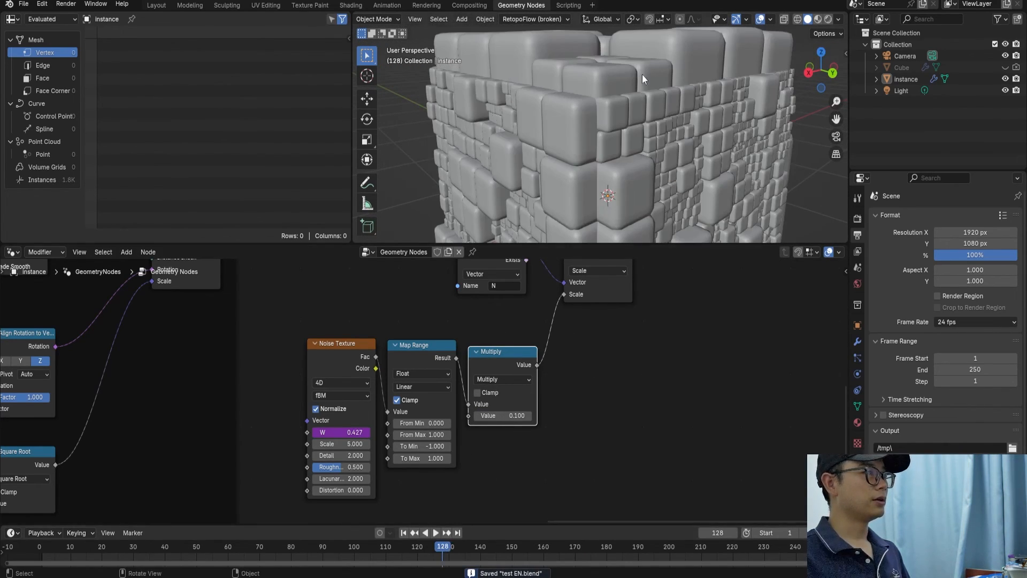
{"action": "scroll", "coordinate": [567, 107], "scroll_direction": "down", "scroll_amount": 3}
Group the Noise Texture, Map Range, Multiply, Named Attribute, Scale and Set Position nodes in a new frame
{"action": "scroll", "coordinate": [487, 376], "scroll_direction": "down", "scroll_amount": 5}
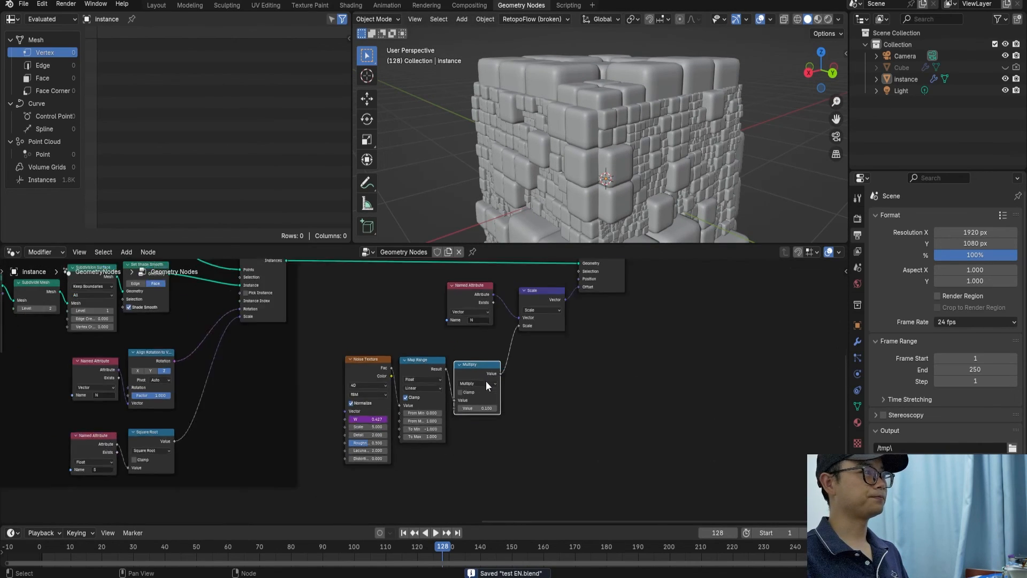
{"action": "left_click_drag", "start_coordinate": [379, 292], "coordinate": [573, 458]}
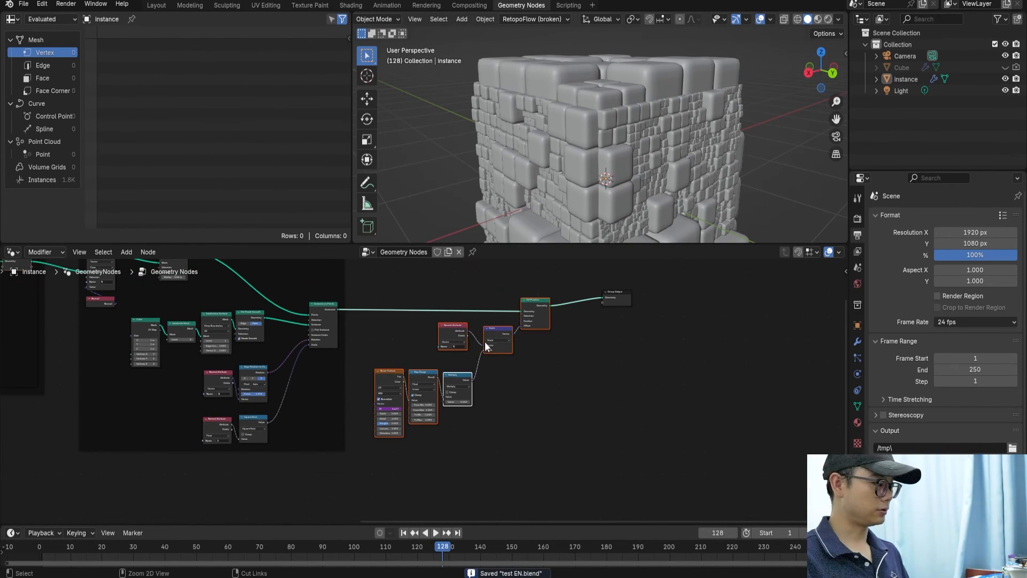
{"action": "key", "text": "ctrl+j"}
Label the new node frame "motion of instance" and save the file
{"action": "scroll", "coordinate": [484, 321], "scroll_direction": "up", "scroll_amount": 2}
{"action": "right_click", "coordinate": [474, 301]}
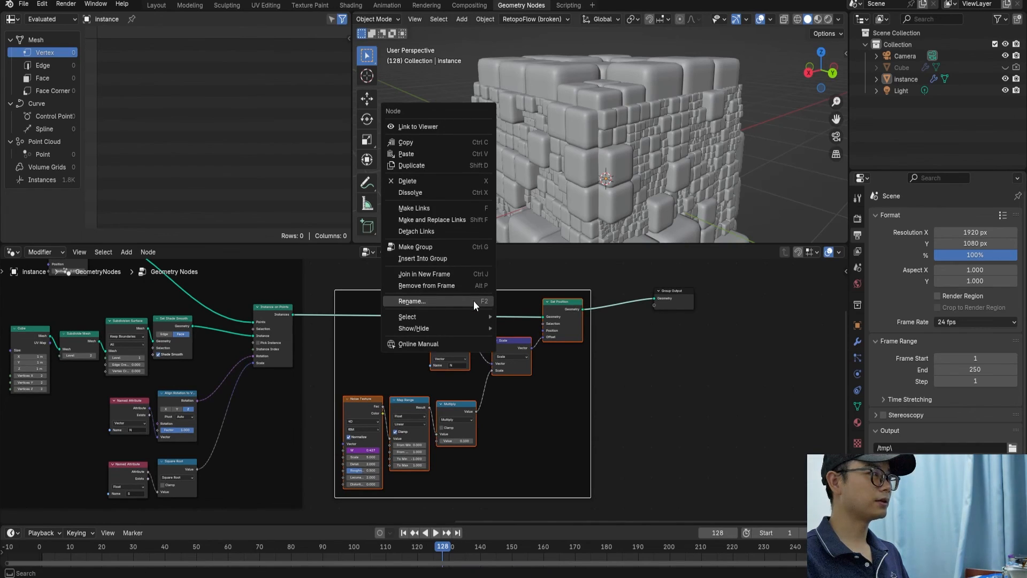
{"action": "left_click", "coordinate": [474, 300]}
{"action": "type", "text": "motion 偶发"}
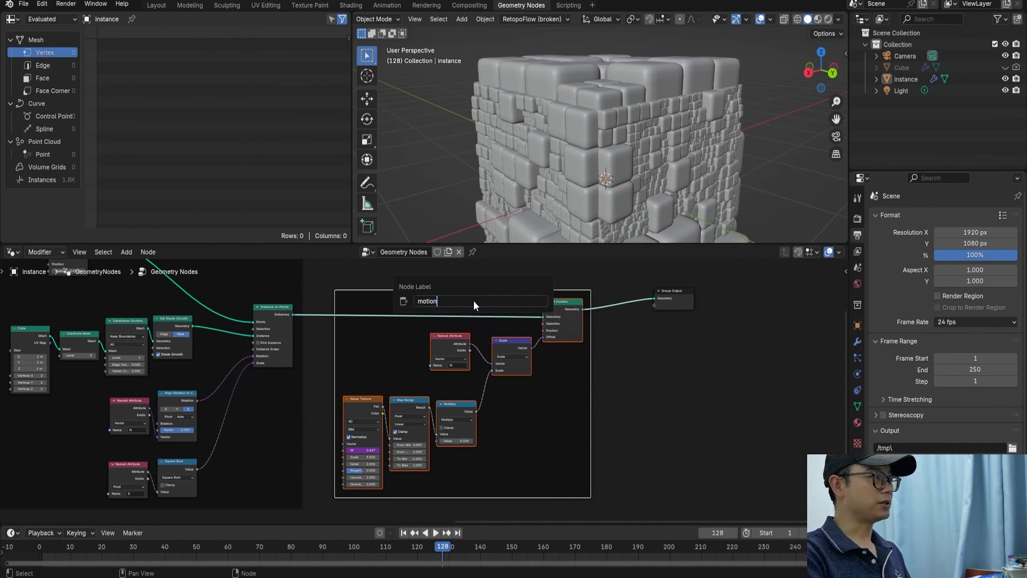
{"action": "key", "text": "BackSpace"}
{"action": "type", "text": "of instan"}
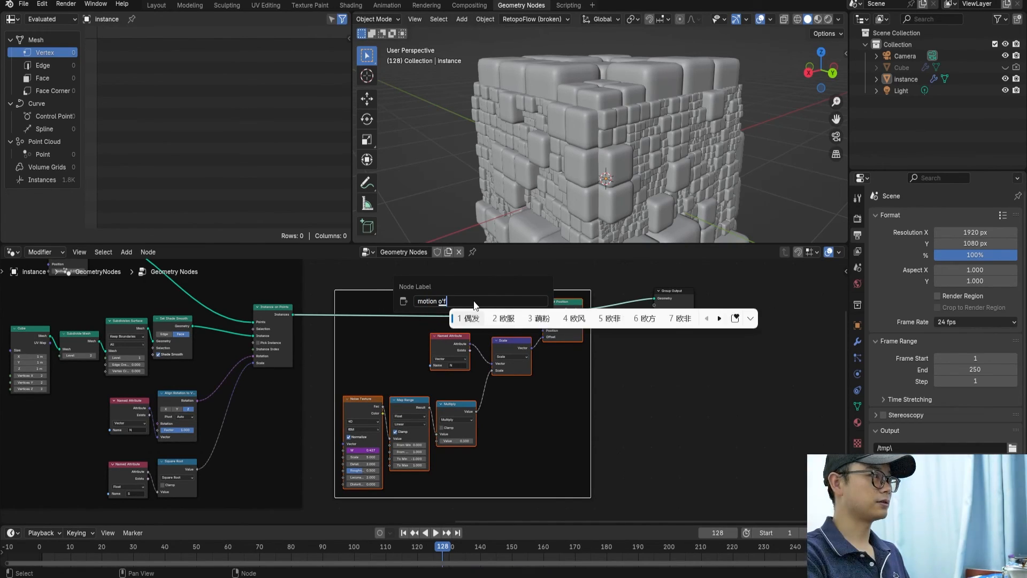
{"action": "key", "text": "space"}
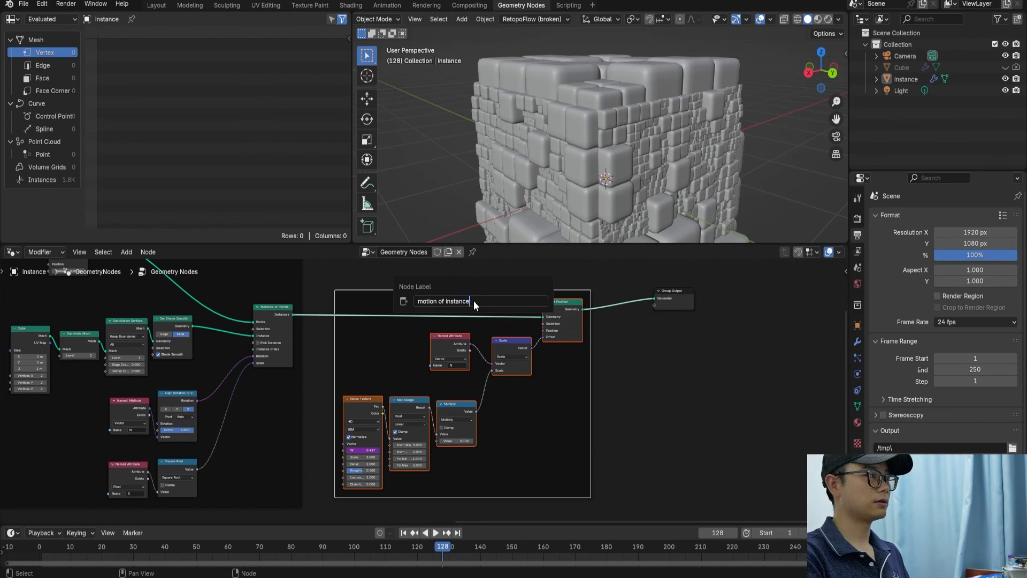
{"action": "key", "text": "Return"}
{"action": "key", "text": "ctrl+s"}
Move the Group Output node farther from the Set Position node to make room for another node
{"action": "scroll", "coordinate": [480, 303], "scroll_direction": "down", "scroll_amount": 1}
{"action": "scroll", "coordinate": [424, 396], "scroll_direction": "down", "scroll_amount": 8}
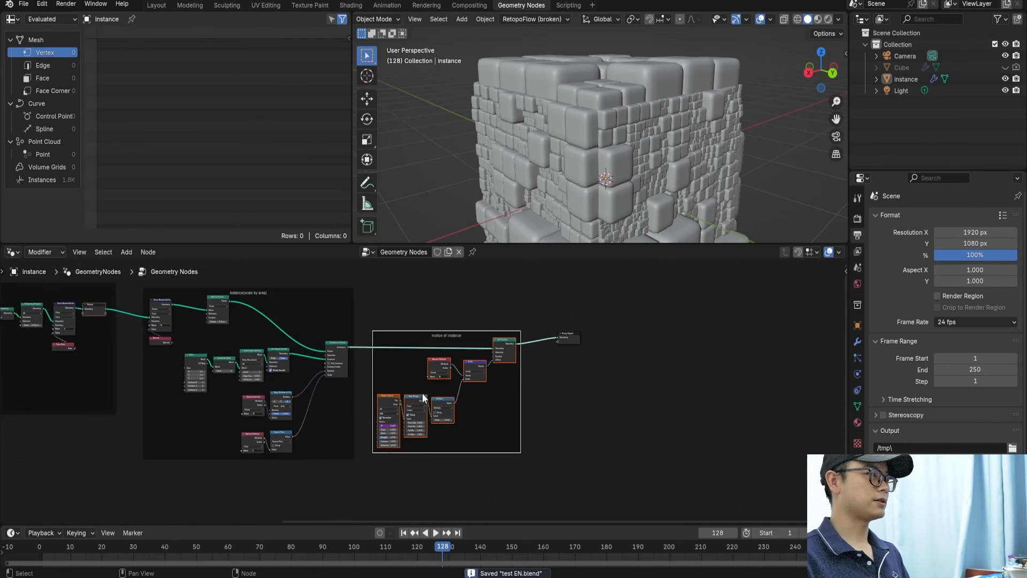
{"action": "middle_click_drag", "start_coordinate": [408, 398], "coordinate": [565, 409]}
{"action": "scroll", "coordinate": [547, 392], "scroll_direction": "up", "scroll_amount": 2}
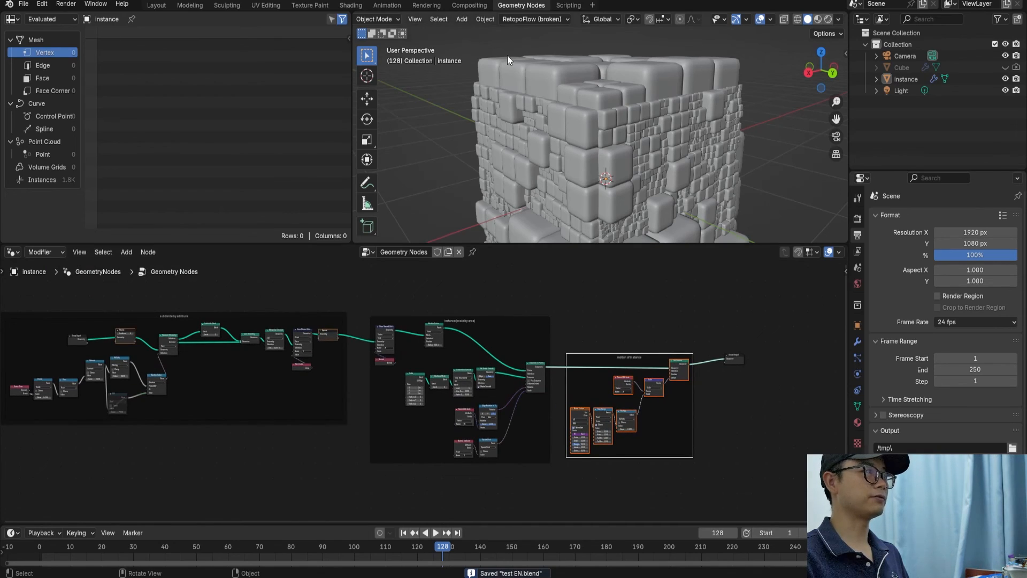
{"action": "left_click_drag", "start_coordinate": [577, 324], "coordinate": [730, 328]}
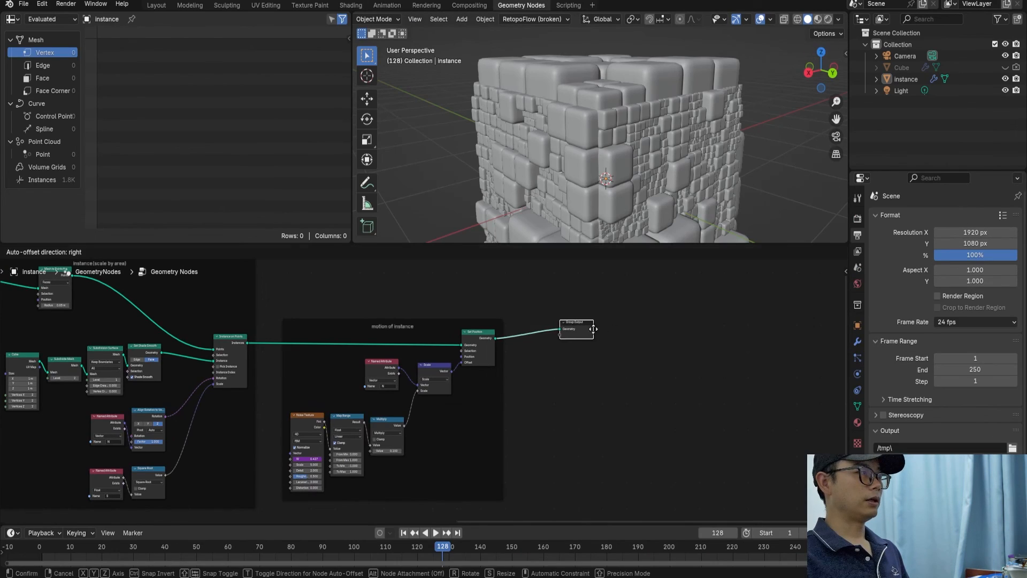
{"action": "scroll", "coordinate": [663, 333], "scroll_direction": "up", "scroll_amount": 2}
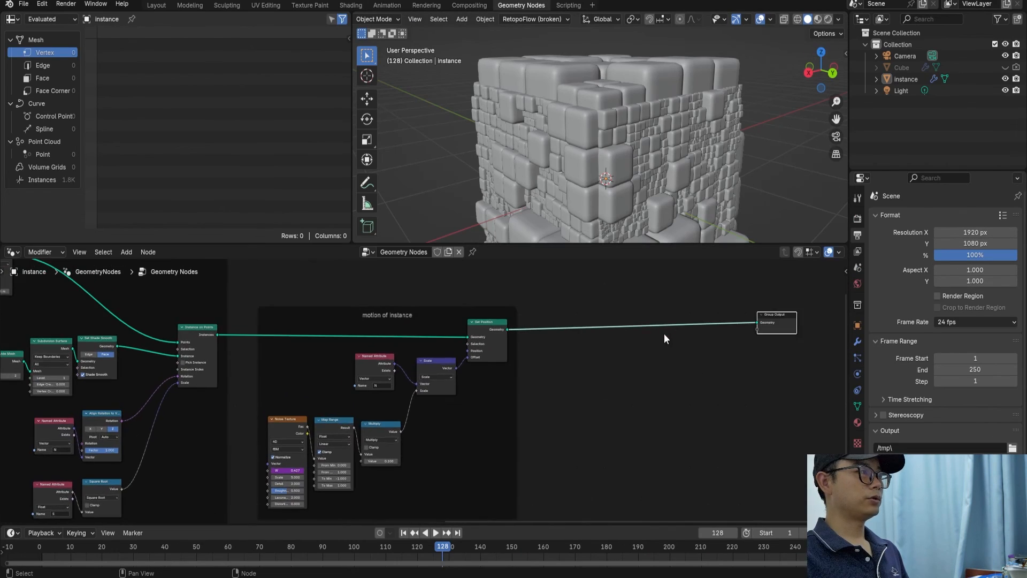
Insert a Set Material node on the link between Set Position and Group Output
{"action": "middle_click_drag", "start_coordinate": [663, 332], "coordinate": [593, 338]}
{"action": "key", "text": "shift+a"}
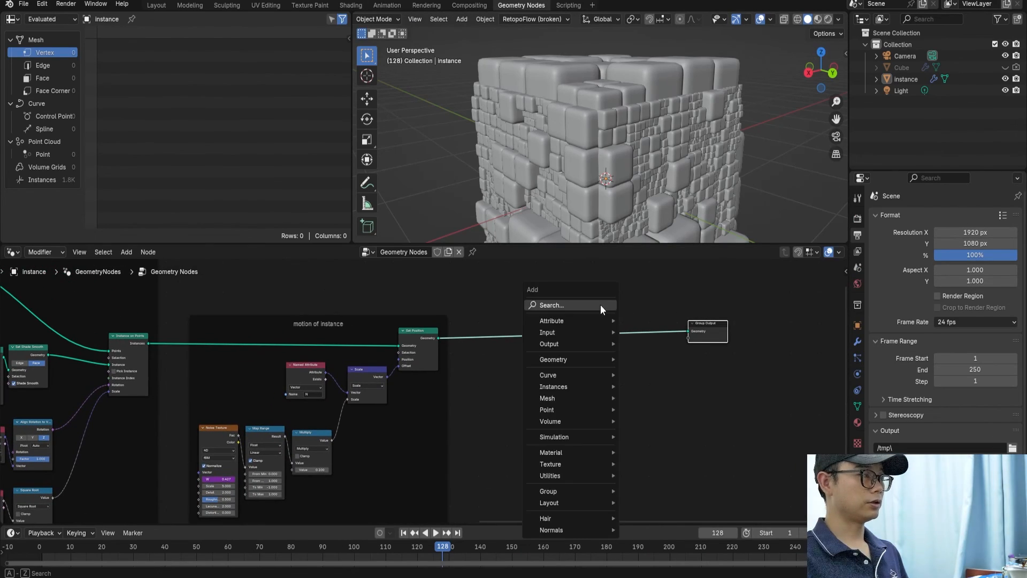
{"action": "type", "text": "色圈"}
{"action": "key", "text": "BackSpace"}
{"action": "key", "text": "BackSpace"}
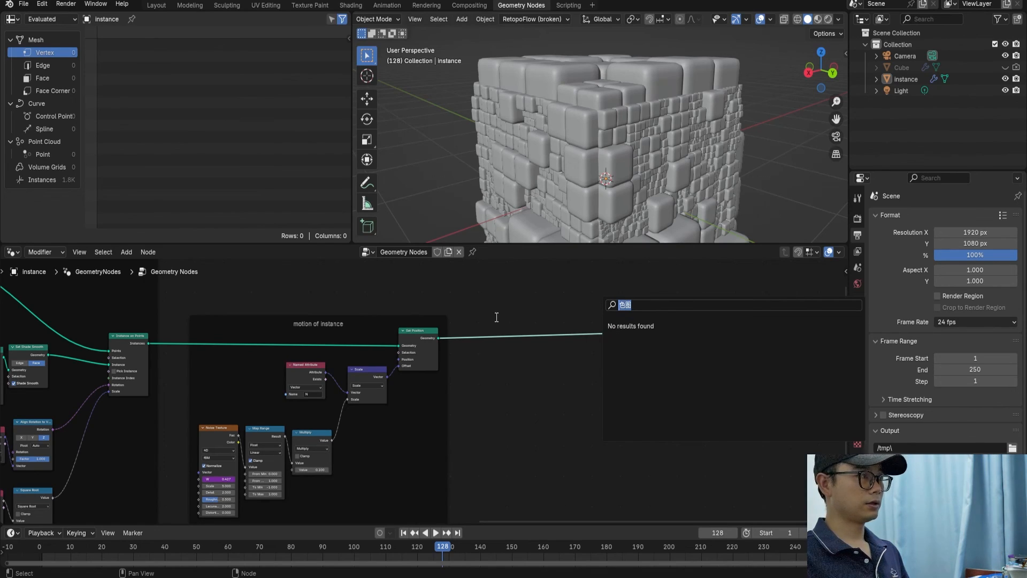
{"action": "type", "text": "set"}
{"action": "key", "text": "Return"}
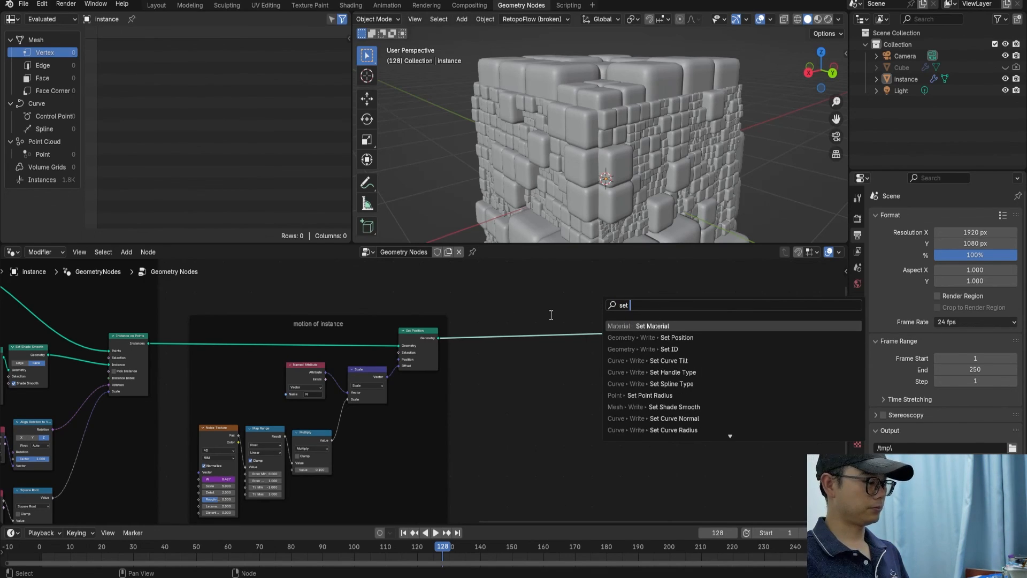
{"action": "key", "text": "Return"}
{"action": "left_click", "coordinate": [556, 323]}
Assign the existing material named Material in the Set Material node and save the file
{"action": "scroll", "coordinate": [564, 344], "scroll_direction": "up", "scroll_amount": 1}
{"action": "left_click", "coordinate": [600, 348]}
{"action": "left_click", "coordinate": [613, 360]}
{"action": "scroll", "coordinate": [420, 385], "scroll_direction": "up", "scroll_amount": 1}
{"action": "key", "text": "ctrl+s"}
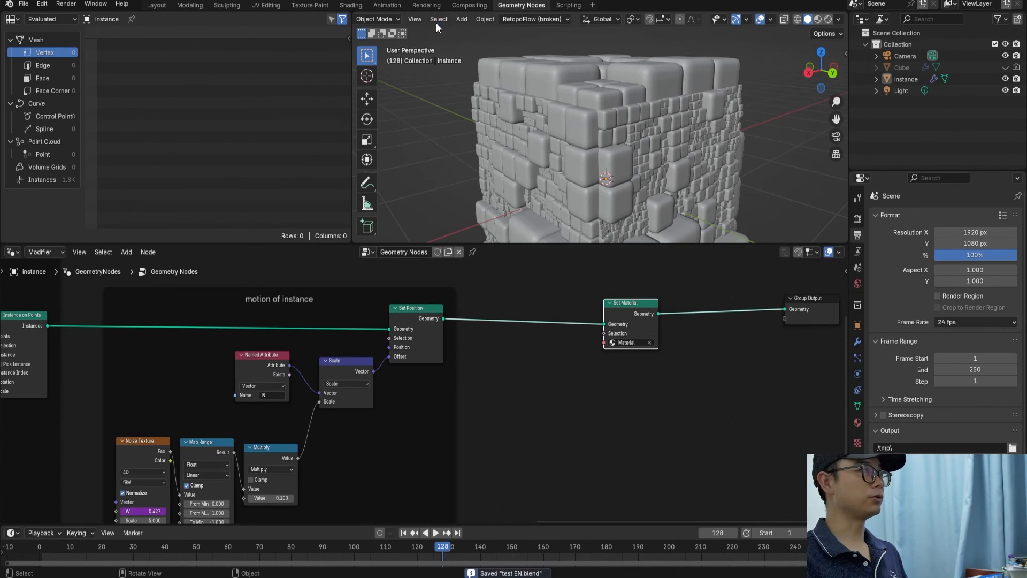
Set the render engine to Cycles and save the file
{"action": "left_click", "coordinate": [856, 217]}
{"action": "left_click", "coordinate": [958, 217]}
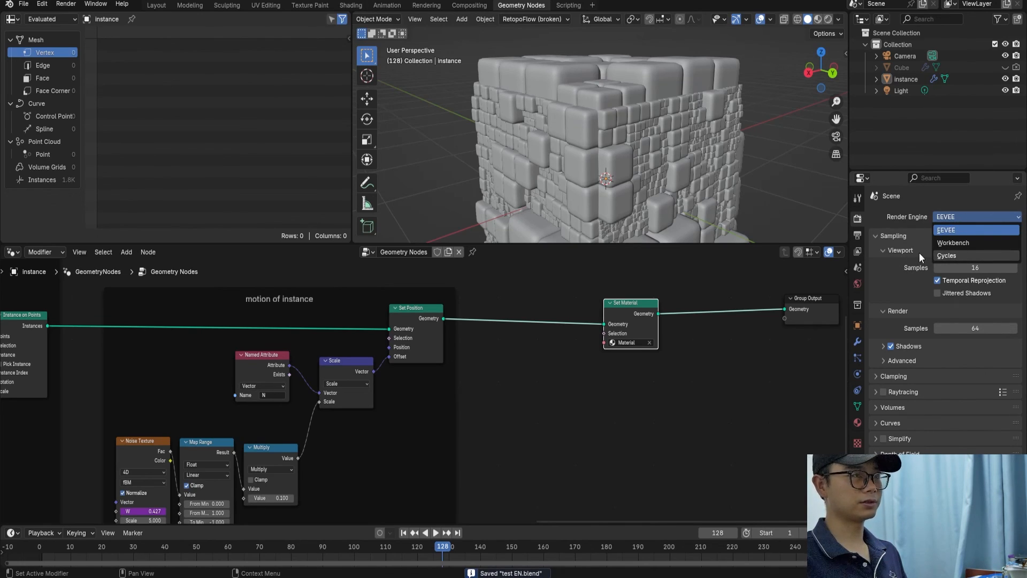
{"action": "left_click", "coordinate": [946, 256]}
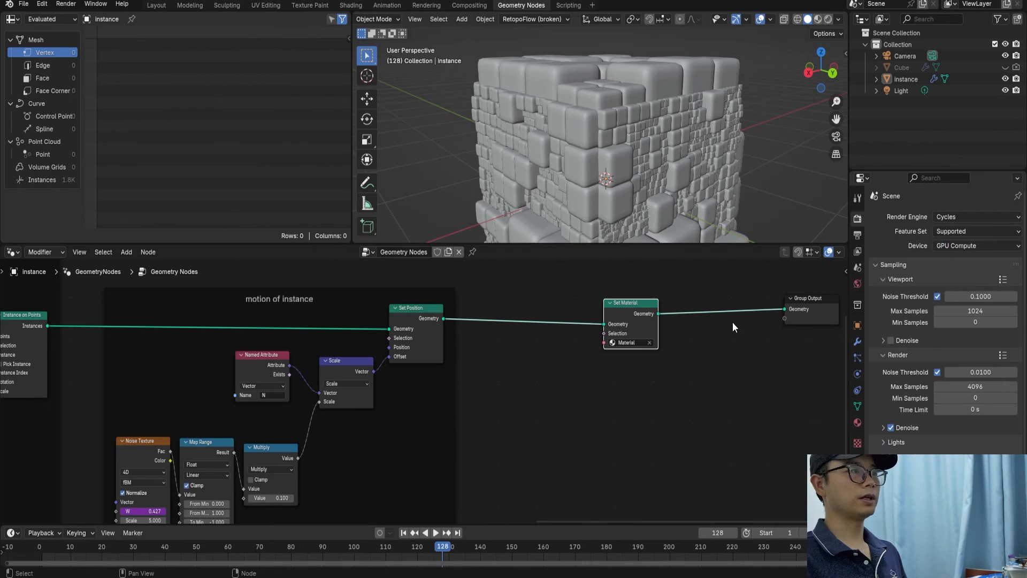
{"action": "key", "text": "ctrl+s"}
Switch to the Shading workspace with a rendered preview and assign the existing Material to the instance object
{"action": "left_click", "coordinate": [360, 7]}
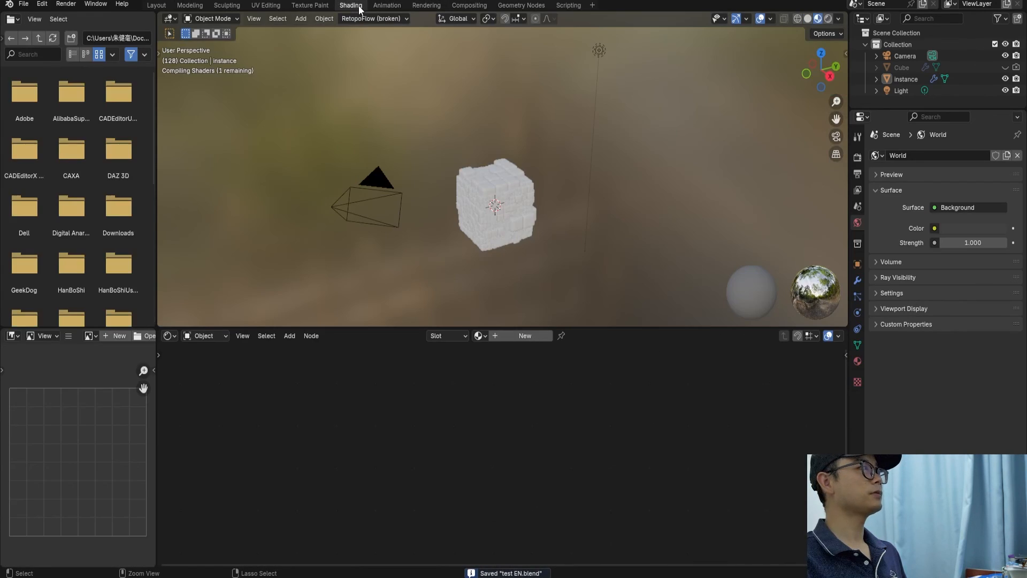
{"action": "left_click", "coordinate": [838, 18]}
{"action": "left_click", "coordinate": [828, 19]}
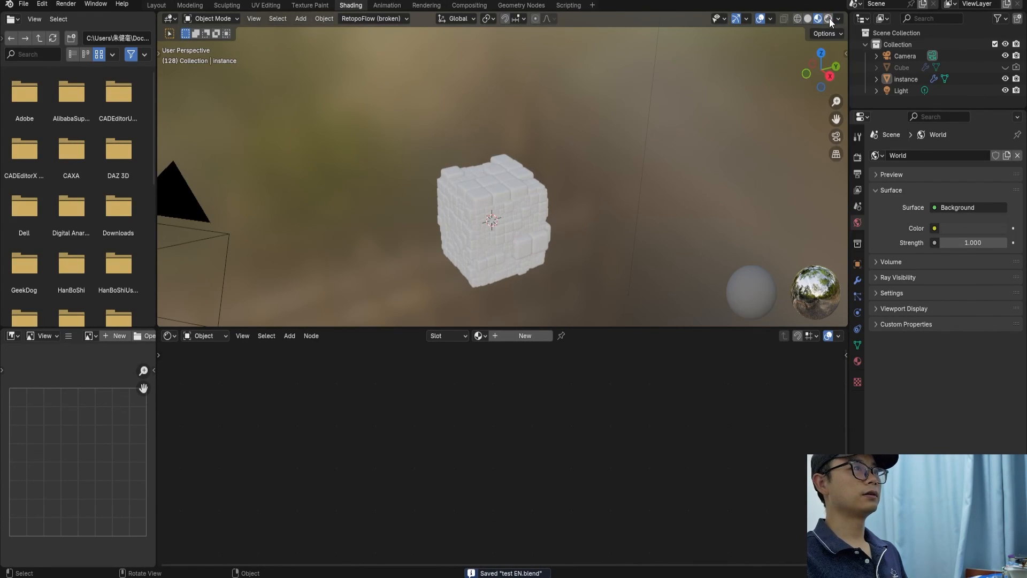
{"action": "left_click", "coordinate": [480, 336]}
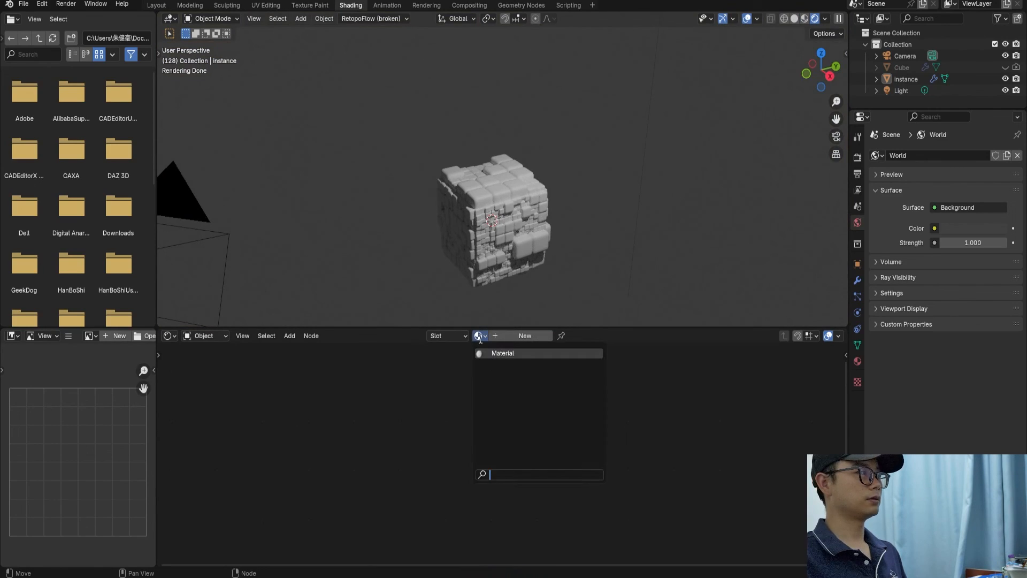
{"action": "left_click", "coordinate": [497, 354]}
{"action": "key", "text": "shift+a"}
{"action": "left_click", "coordinate": [302, 419]}
{"action": "key", "text": "Escape"}
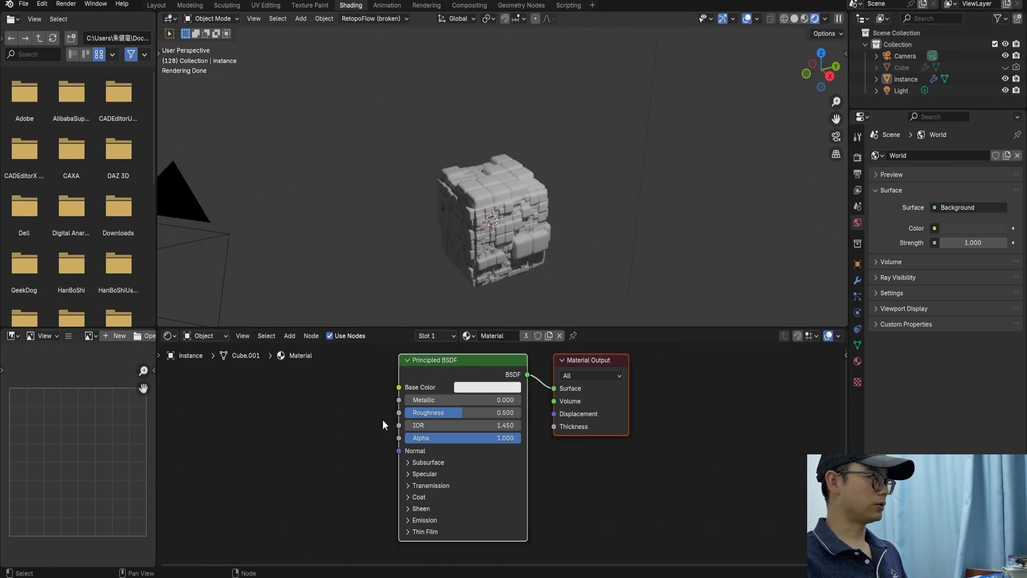
Add an Object Info node and connect its Random output to the Principled BSDF's Base Color
{"action": "key", "text": "shift+a"}
{"action": "type", "text": "o"}
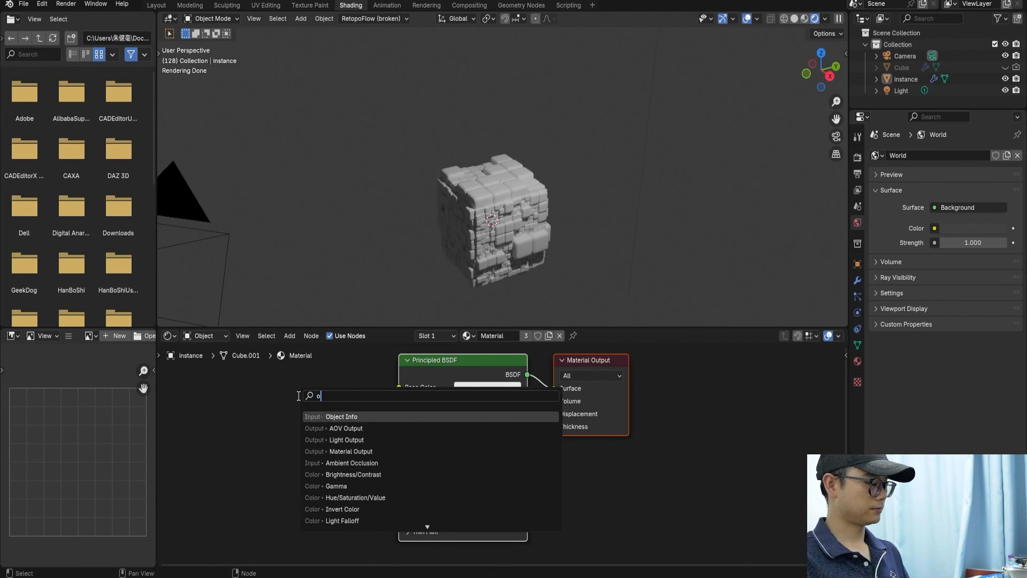
{"action": "type", "text": "b"}
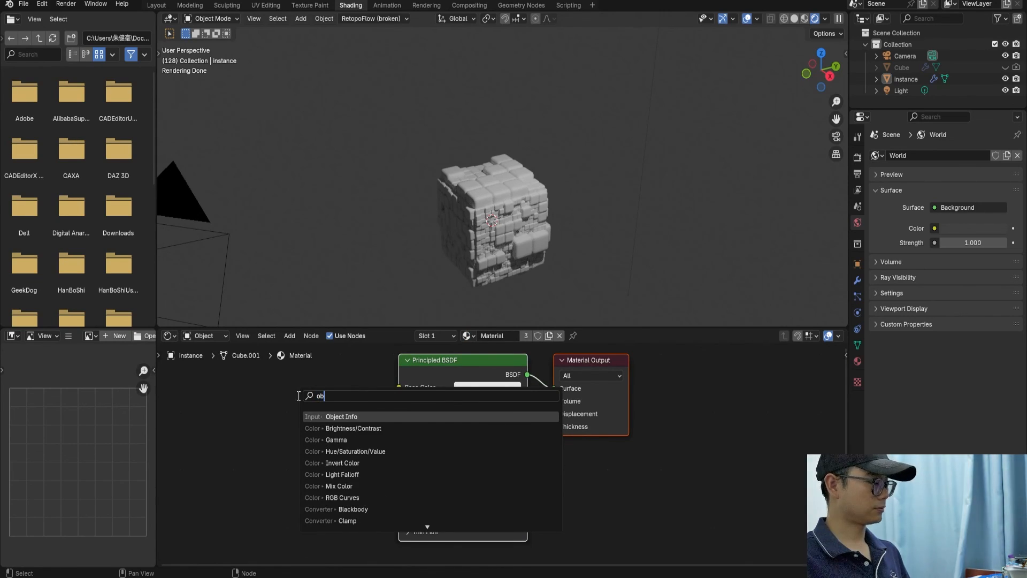
{"action": "key", "text": "Return"}
{"action": "left_click", "coordinate": [237, 381]}
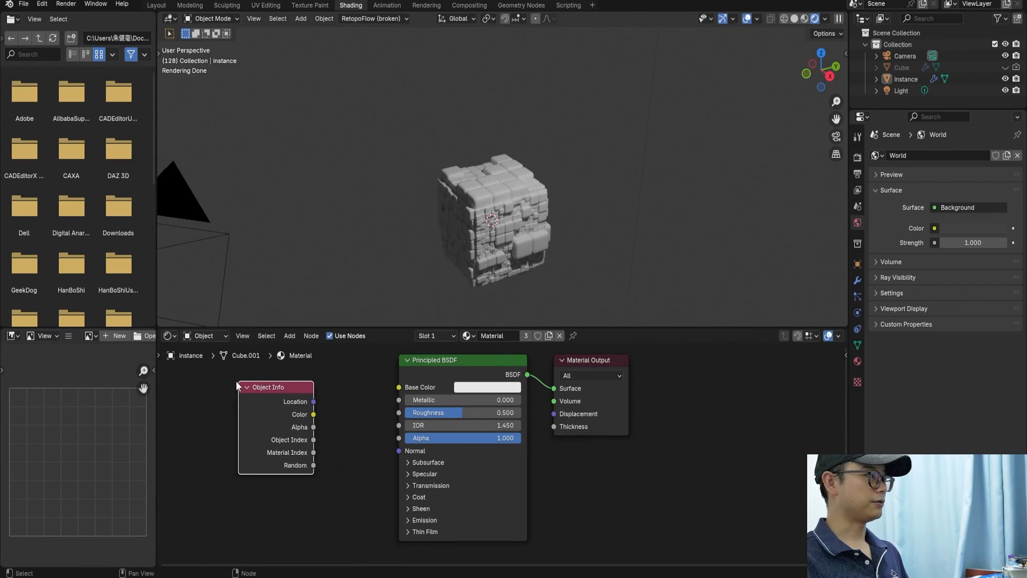
{"action": "middle_click_drag", "start_coordinate": [333, 407], "coordinate": [385, 437]}
{"action": "left_click_drag", "start_coordinate": [368, 496], "coordinate": [439, 422]}
{"action": "left_click_drag", "start_coordinate": [338, 419], "coordinate": [239, 412]}
Insert a Color Ramp node between Object Info's Random output and the Base Color input
{"action": "scroll", "coordinate": [387, 425], "scroll_direction": "up", "scroll_amount": 1}
{"action": "middle_click_drag", "start_coordinate": [387, 425], "coordinate": [478, 416]}
{"action": "key", "text": "shift+a"}
{"action": "type", "text": "ramp"}
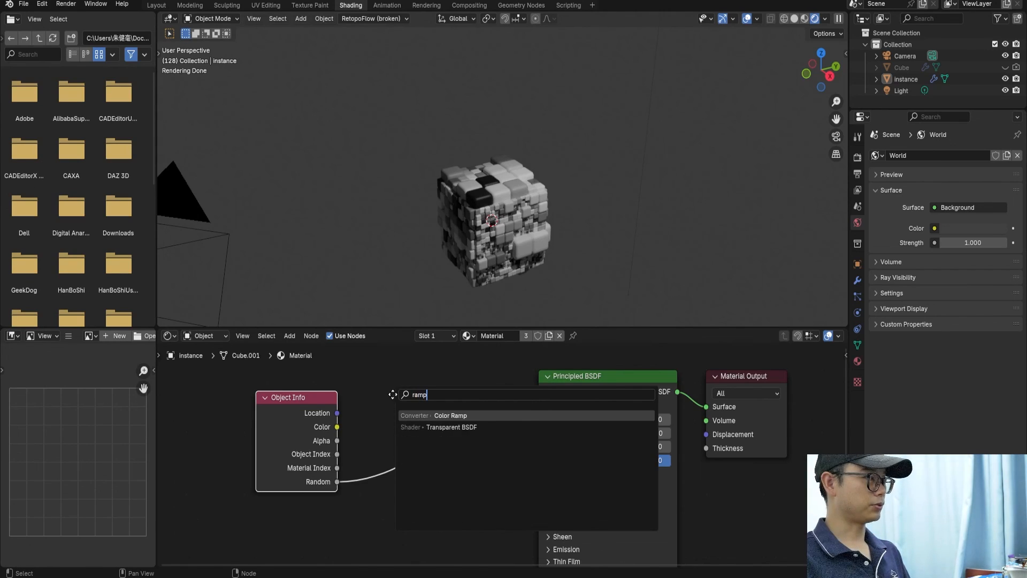
{"action": "key", "text": "Return"}
{"action": "left_click", "coordinate": [403, 442]}
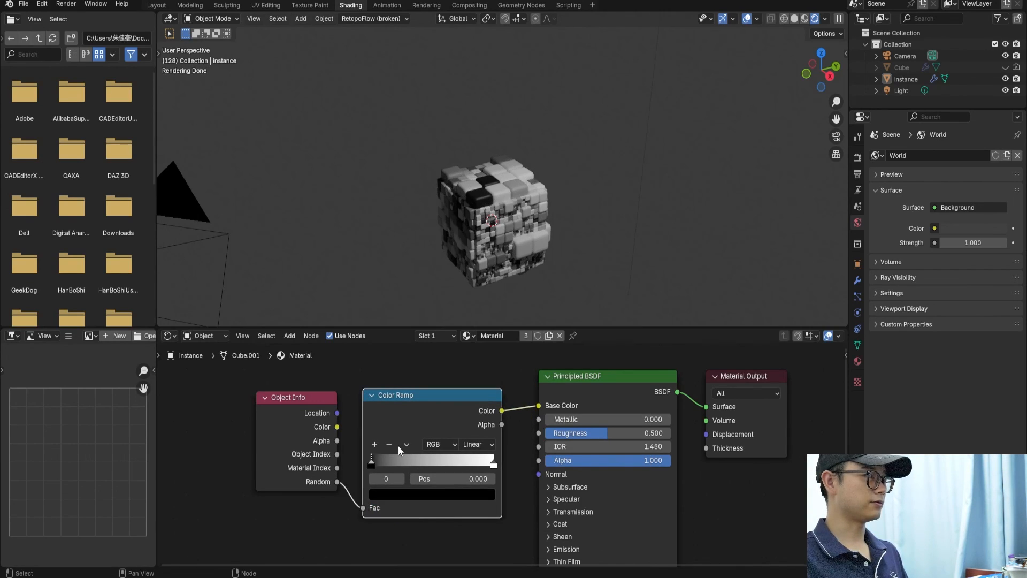
Set the Color Ramp's first stop to bright red and its last stop to blue
{"action": "left_click", "coordinate": [385, 493]}
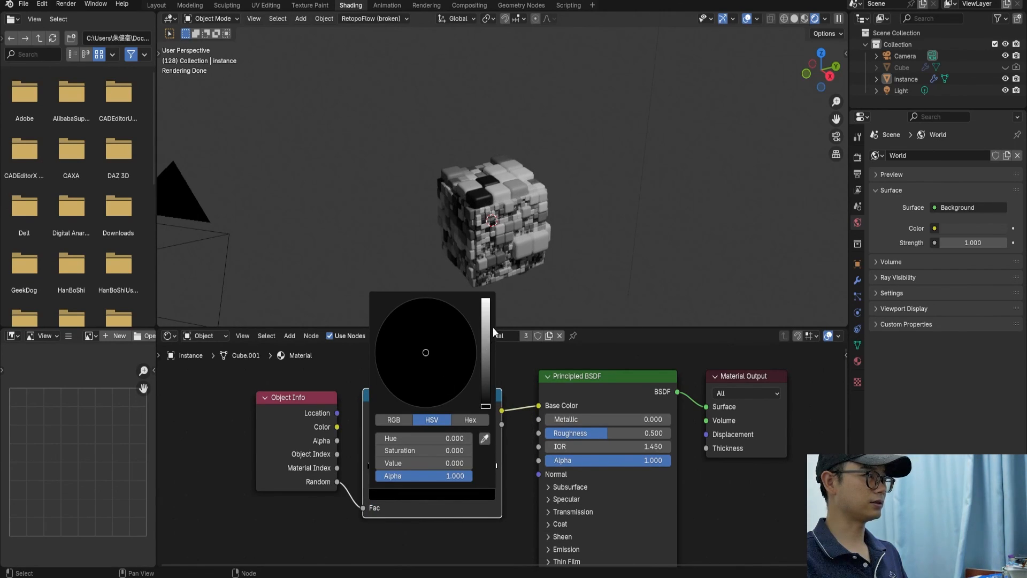
{"action": "left_click_drag", "start_coordinate": [492, 331], "coordinate": [486, 300]}
{"action": "left_click", "coordinate": [420, 407]}
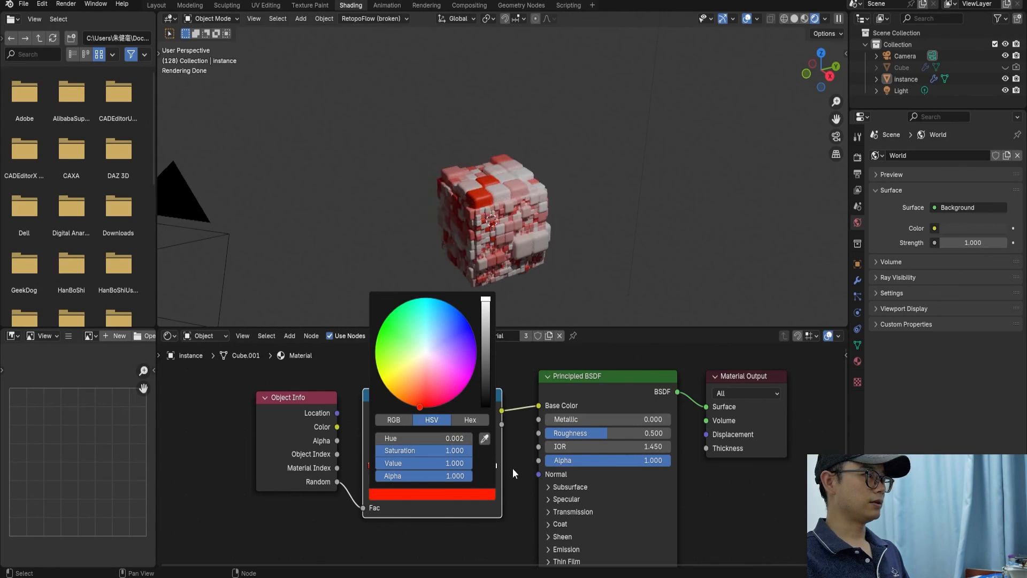
{"action": "left_click", "coordinate": [492, 464]}
{"action": "left_click", "coordinate": [491, 494]}
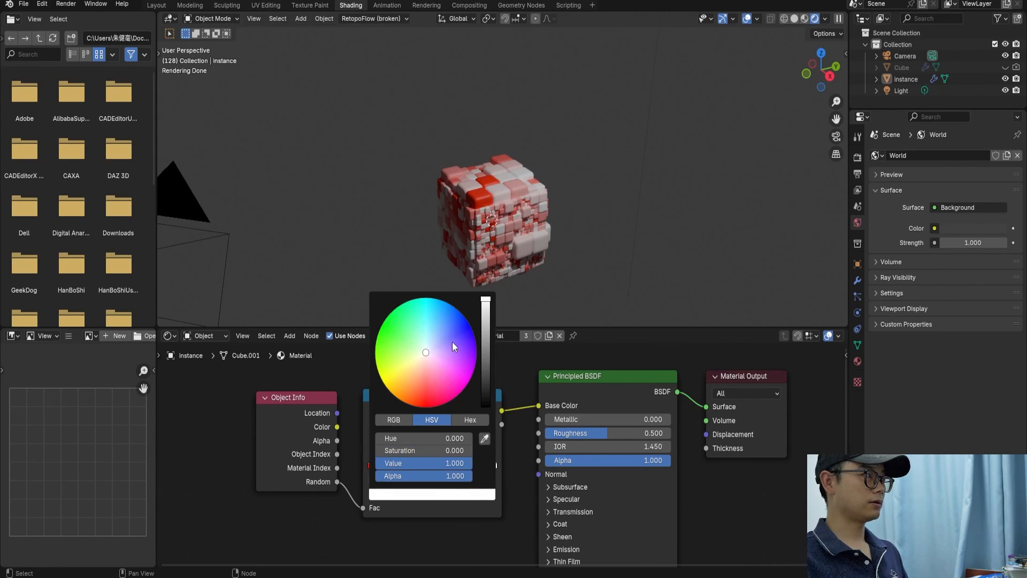
{"action": "left_click", "coordinate": [479, 329]}
Add a green stop at about position 0.445 and a purple stop at about 0.727 to the Color Ramp
{"action": "left_click", "coordinate": [439, 463], "text": "ctrl"}
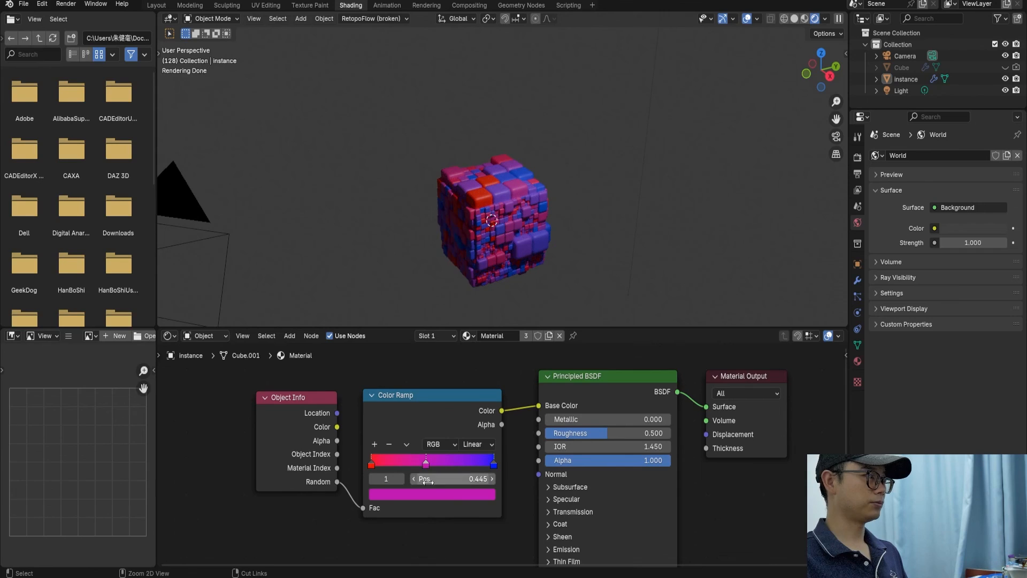
{"action": "left_click", "coordinate": [440, 494]}
{"action": "left_click_drag", "start_coordinate": [460, 380], "coordinate": [391, 312]}
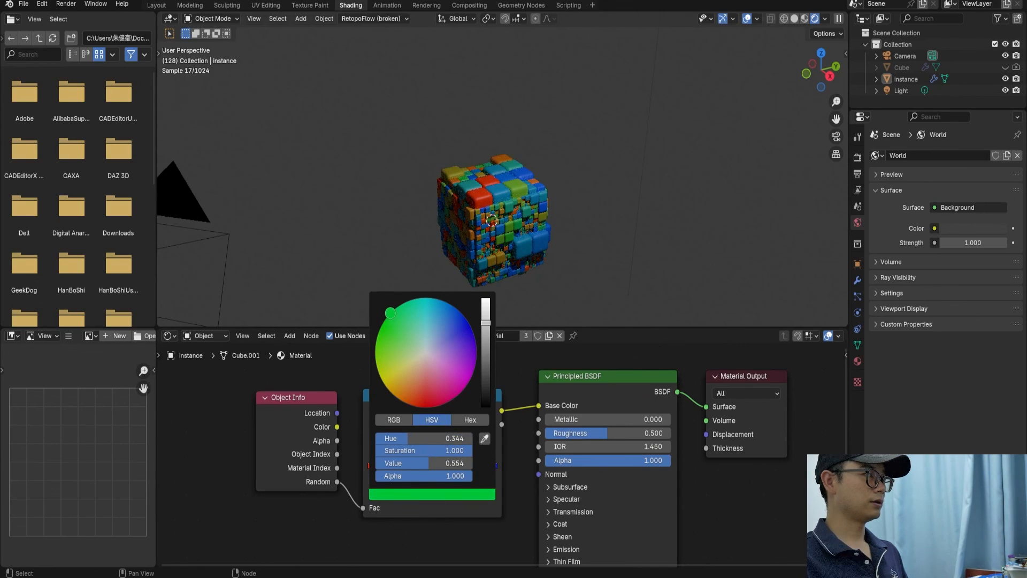
{"action": "scroll", "coordinate": [499, 454], "scroll_direction": "up", "scroll_amount": 1}
{"action": "left_click", "coordinate": [459, 463], "text": "ctrl"}
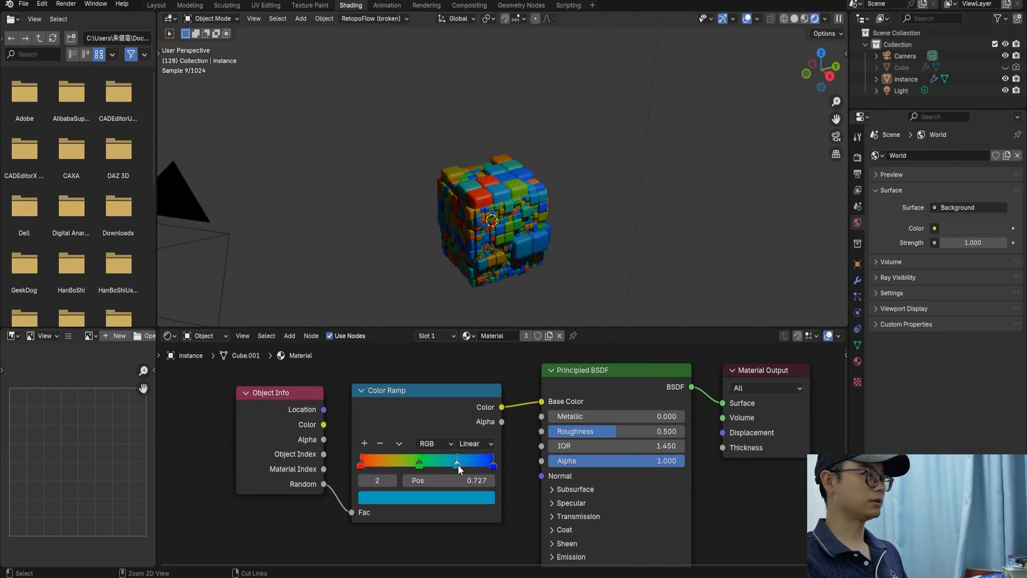
{"action": "left_click", "coordinate": [459, 497]}
{"action": "left_click_drag", "start_coordinate": [449, 383], "coordinate": [472, 362]}
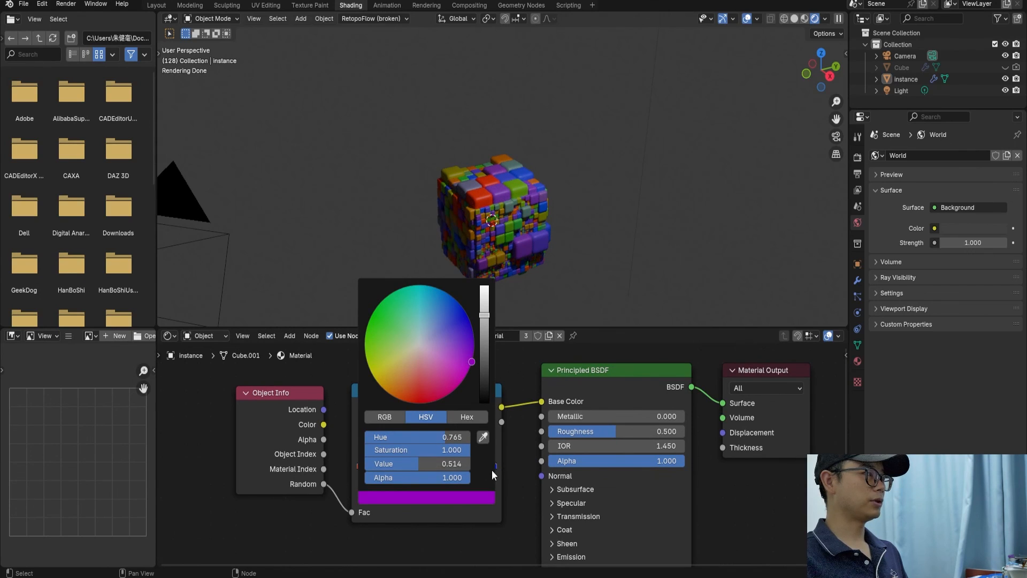
Add a magenta stop at about position 0.195, between the Color Ramp's red and green stops
{"action": "left_click", "coordinate": [384, 463]}
{"action": "left_click", "coordinate": [403, 503]}
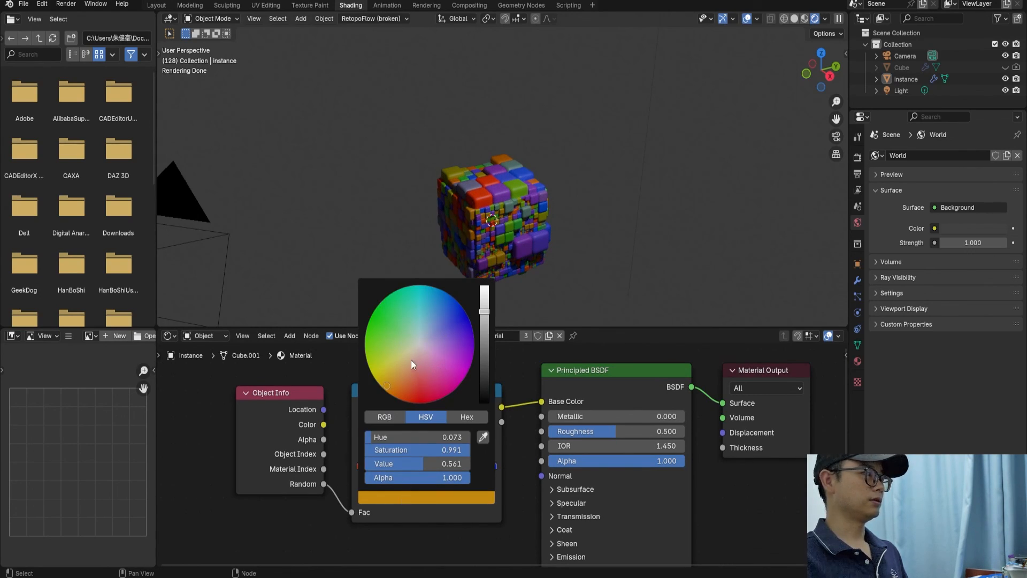
{"action": "left_click_drag", "start_coordinate": [458, 377], "coordinate": [466, 376]}
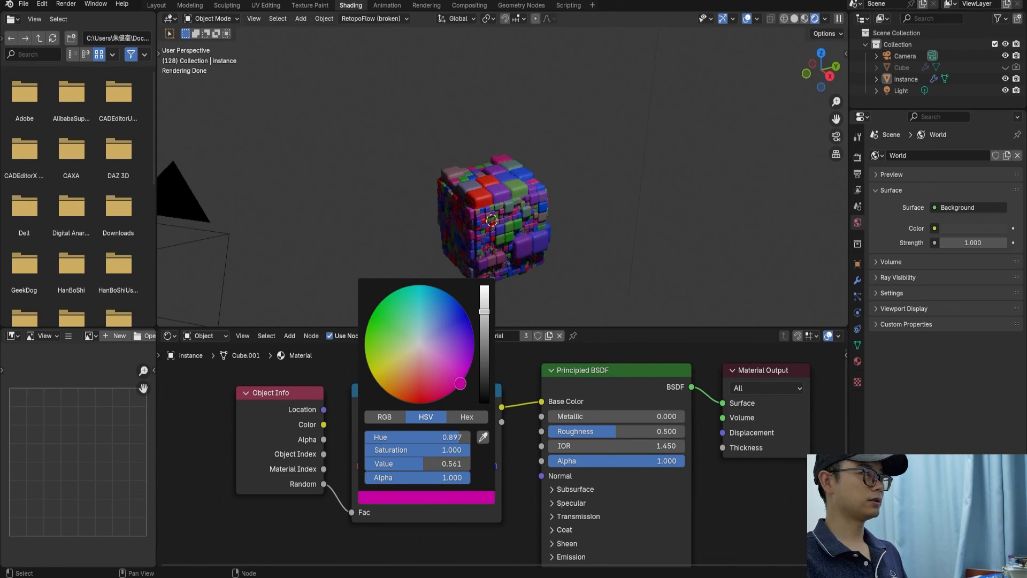
{"action": "scroll", "coordinate": [481, 434], "scroll_direction": "down", "scroll_amount": 1}
Save the file and reduce the Principled BSDF's Roughness to about 0.159
{"action": "scroll", "coordinate": [525, 209], "scroll_direction": "up", "scroll_amount": 2}
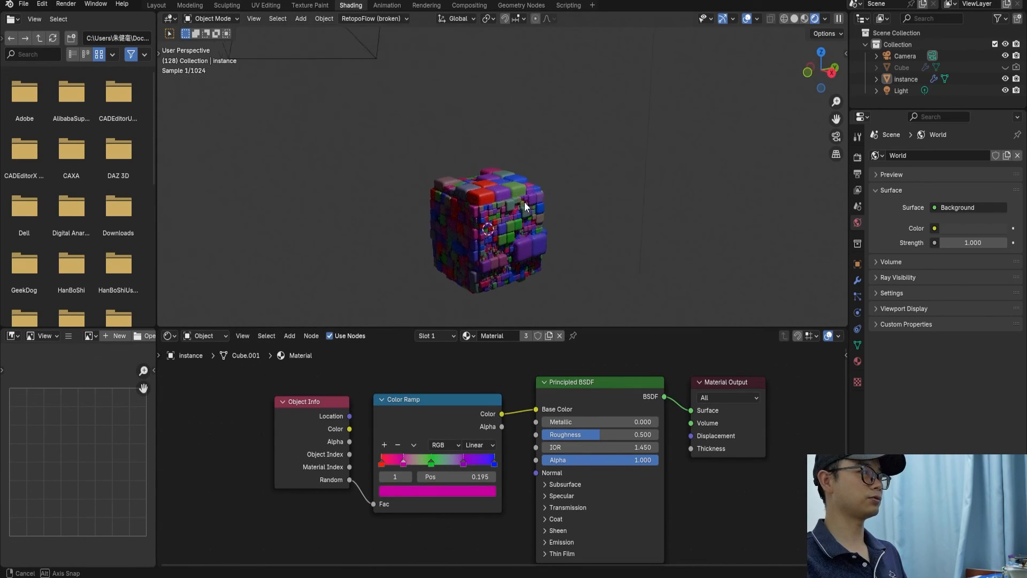
{"action": "middle_click_drag", "start_coordinate": [488, 248], "coordinate": [522, 207], "text": "shift"}
{"action": "key", "text": "ctrl+s"}
{"action": "left_click_drag", "start_coordinate": [599, 435], "coordinate": [560, 438]}
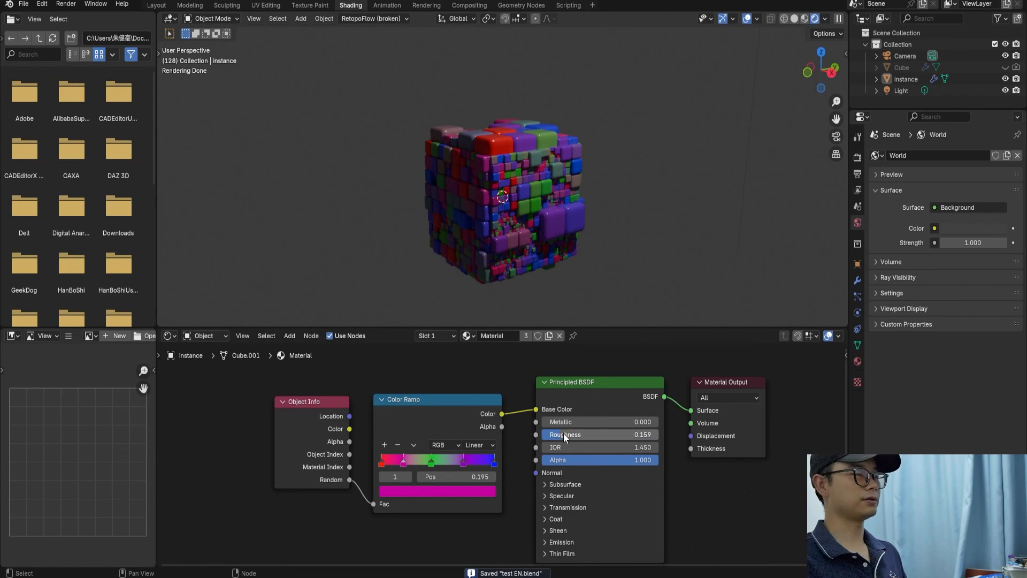
{"action": "scroll", "coordinate": [602, 404], "scroll_direction": "down", "scroll_amount": 2}
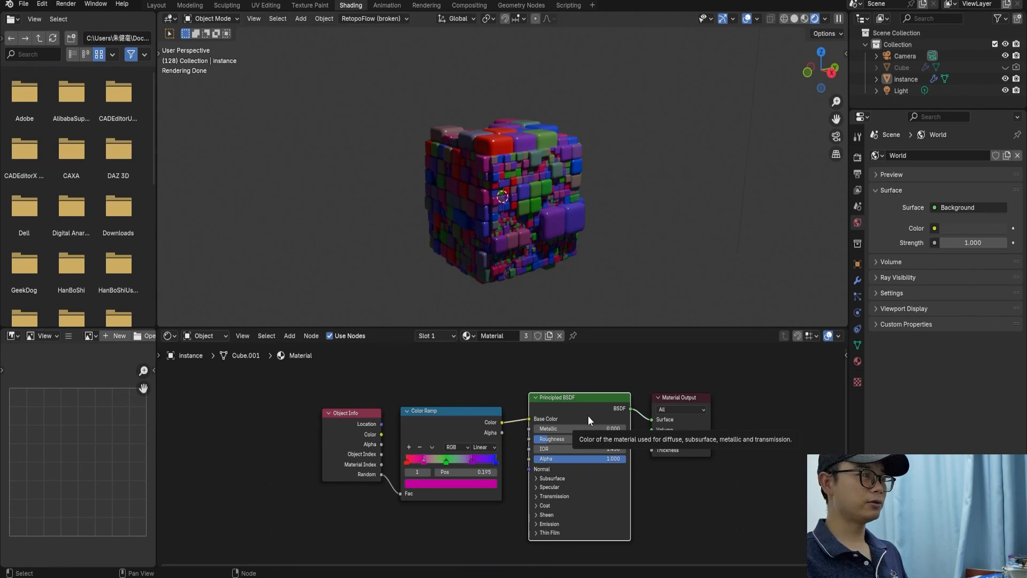
{"action": "middle_click_drag", "start_coordinate": [588, 411], "coordinate": [567, 410]}
{"action": "left_click", "coordinate": [664, 429]}
{"action": "scroll", "coordinate": [662, 428], "scroll_direction": "up", "scroll_amount": 1}
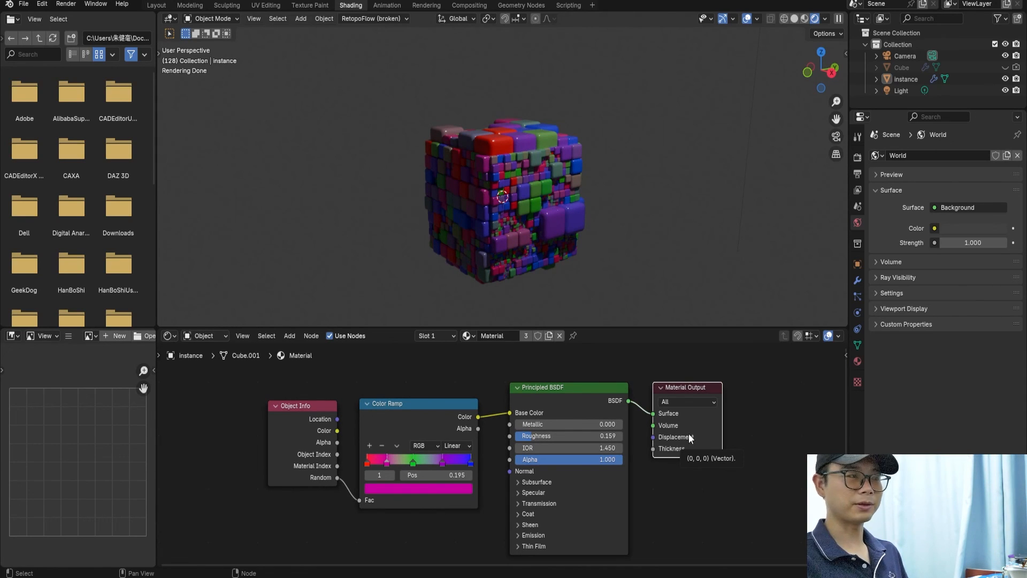
{"action": "scroll", "coordinate": [669, 431], "scroll_direction": "down", "scroll_amount": 1}
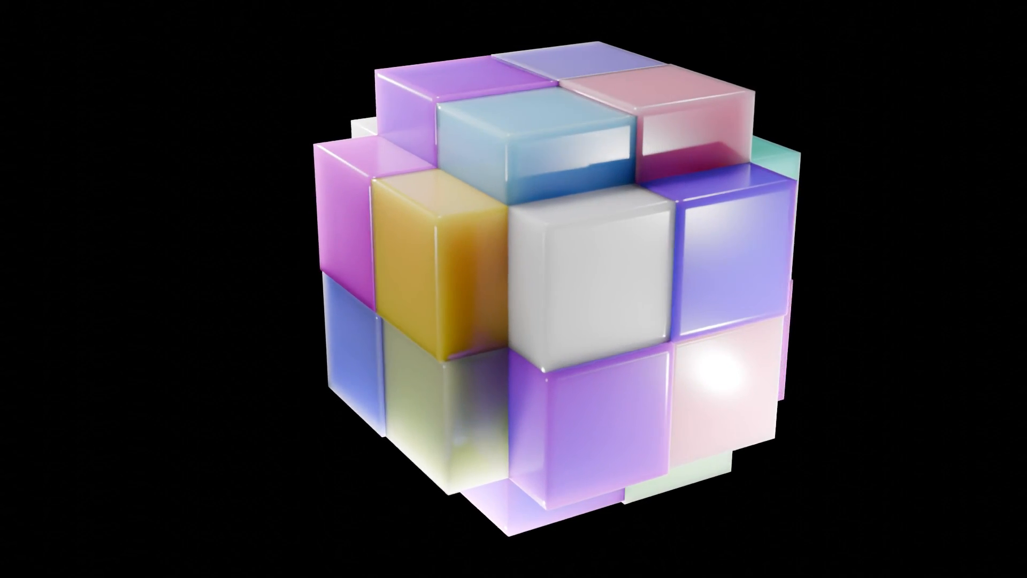